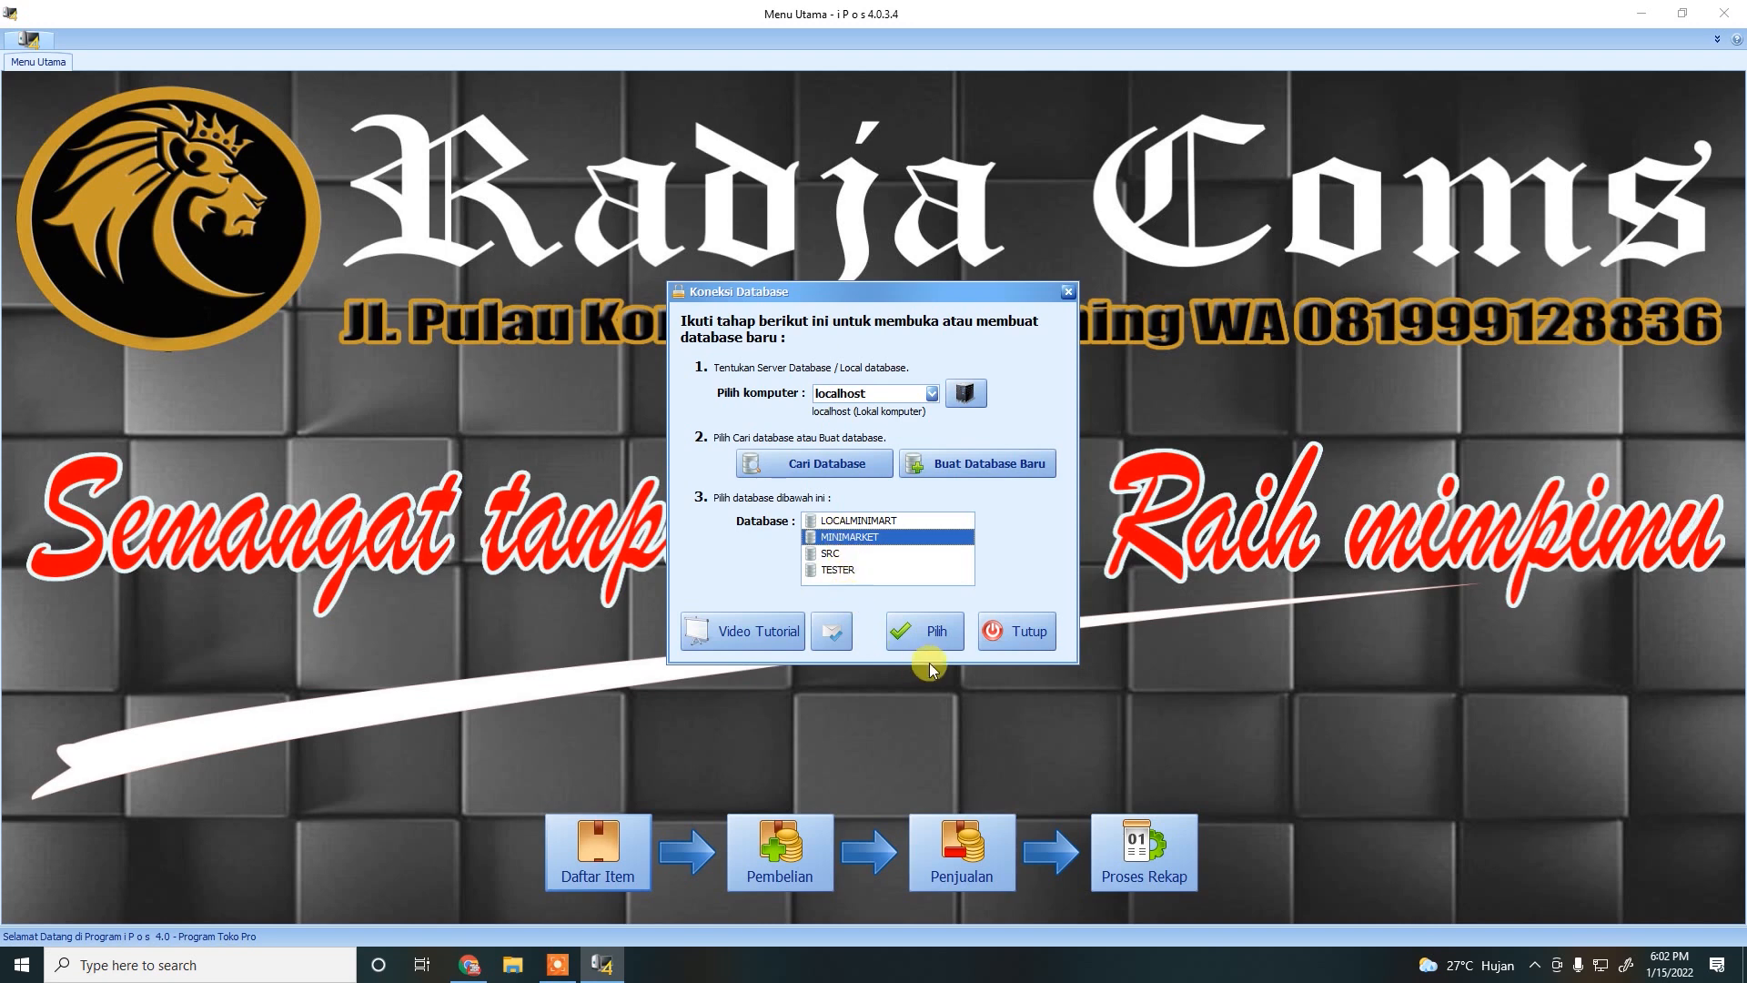
Select the MINIMARKET database on localhost and connect to it.
{"action": "left_click", "coordinate": [928, 637]}
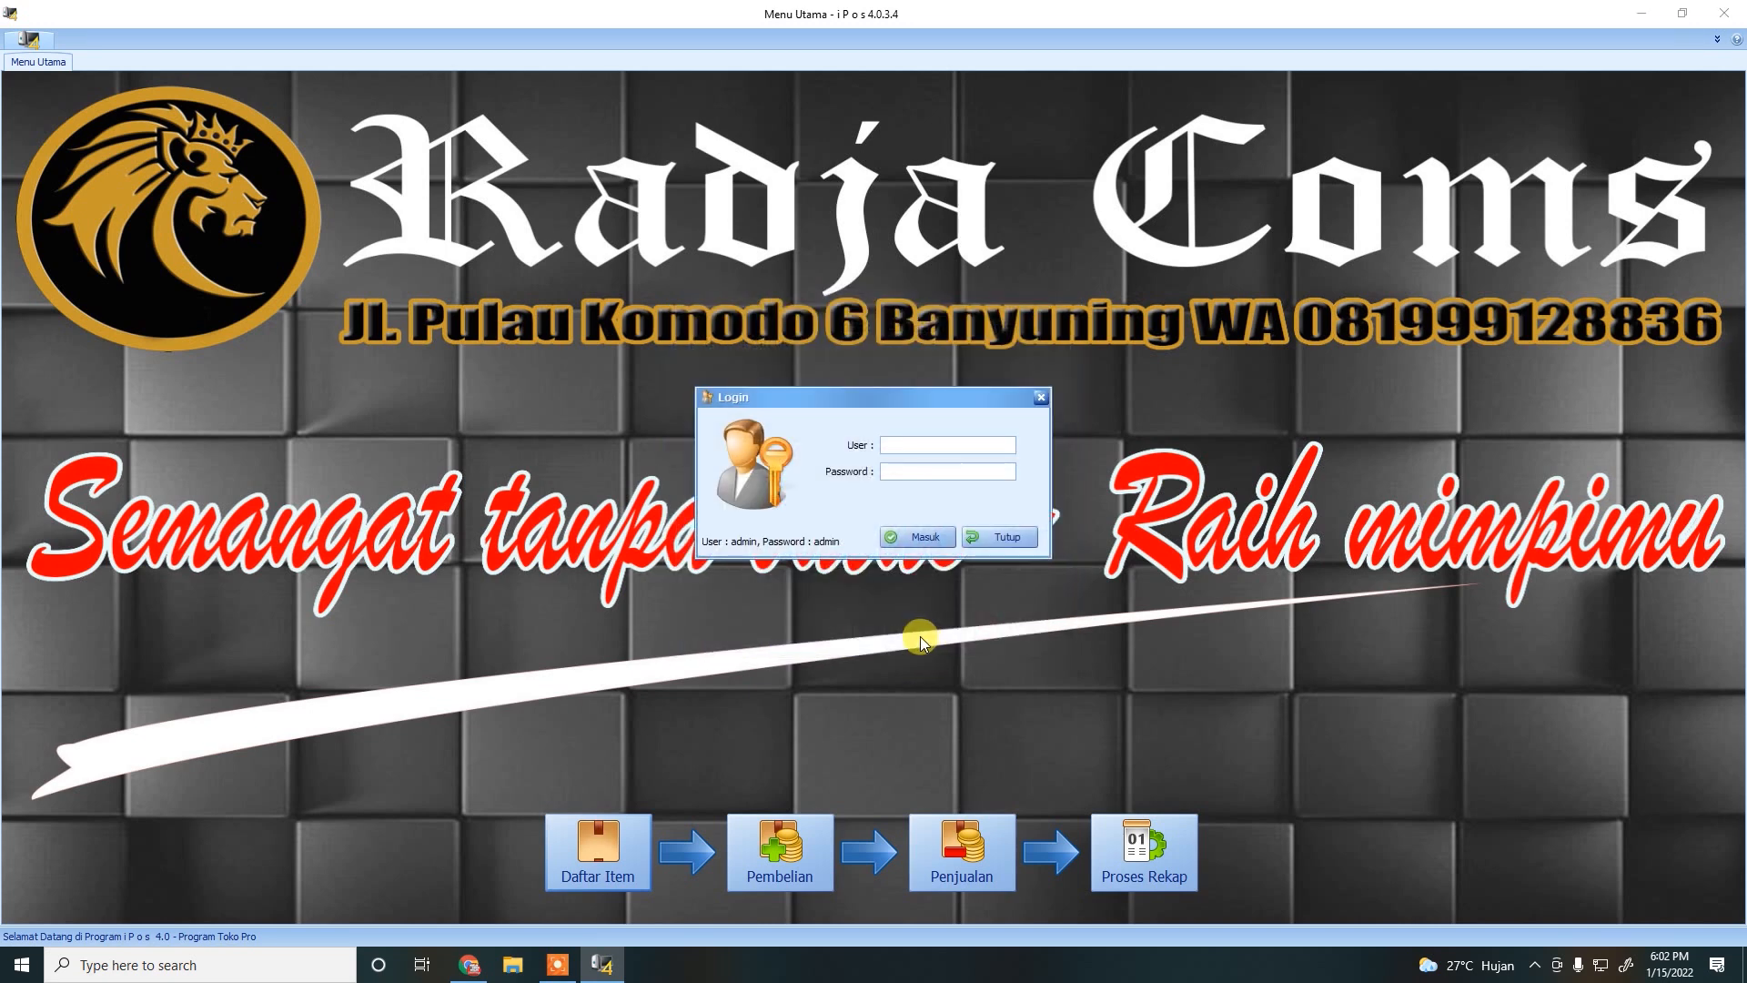
Sign in with the ADMIN user name and its password.
{"action": "type", "text": "ADMIN"}
{"action": "key", "text": "Tab"}
{"action": "type", "text": "admin"}
{"action": "key", "text": "Return"}
{"action": "key", "text": "Return"}
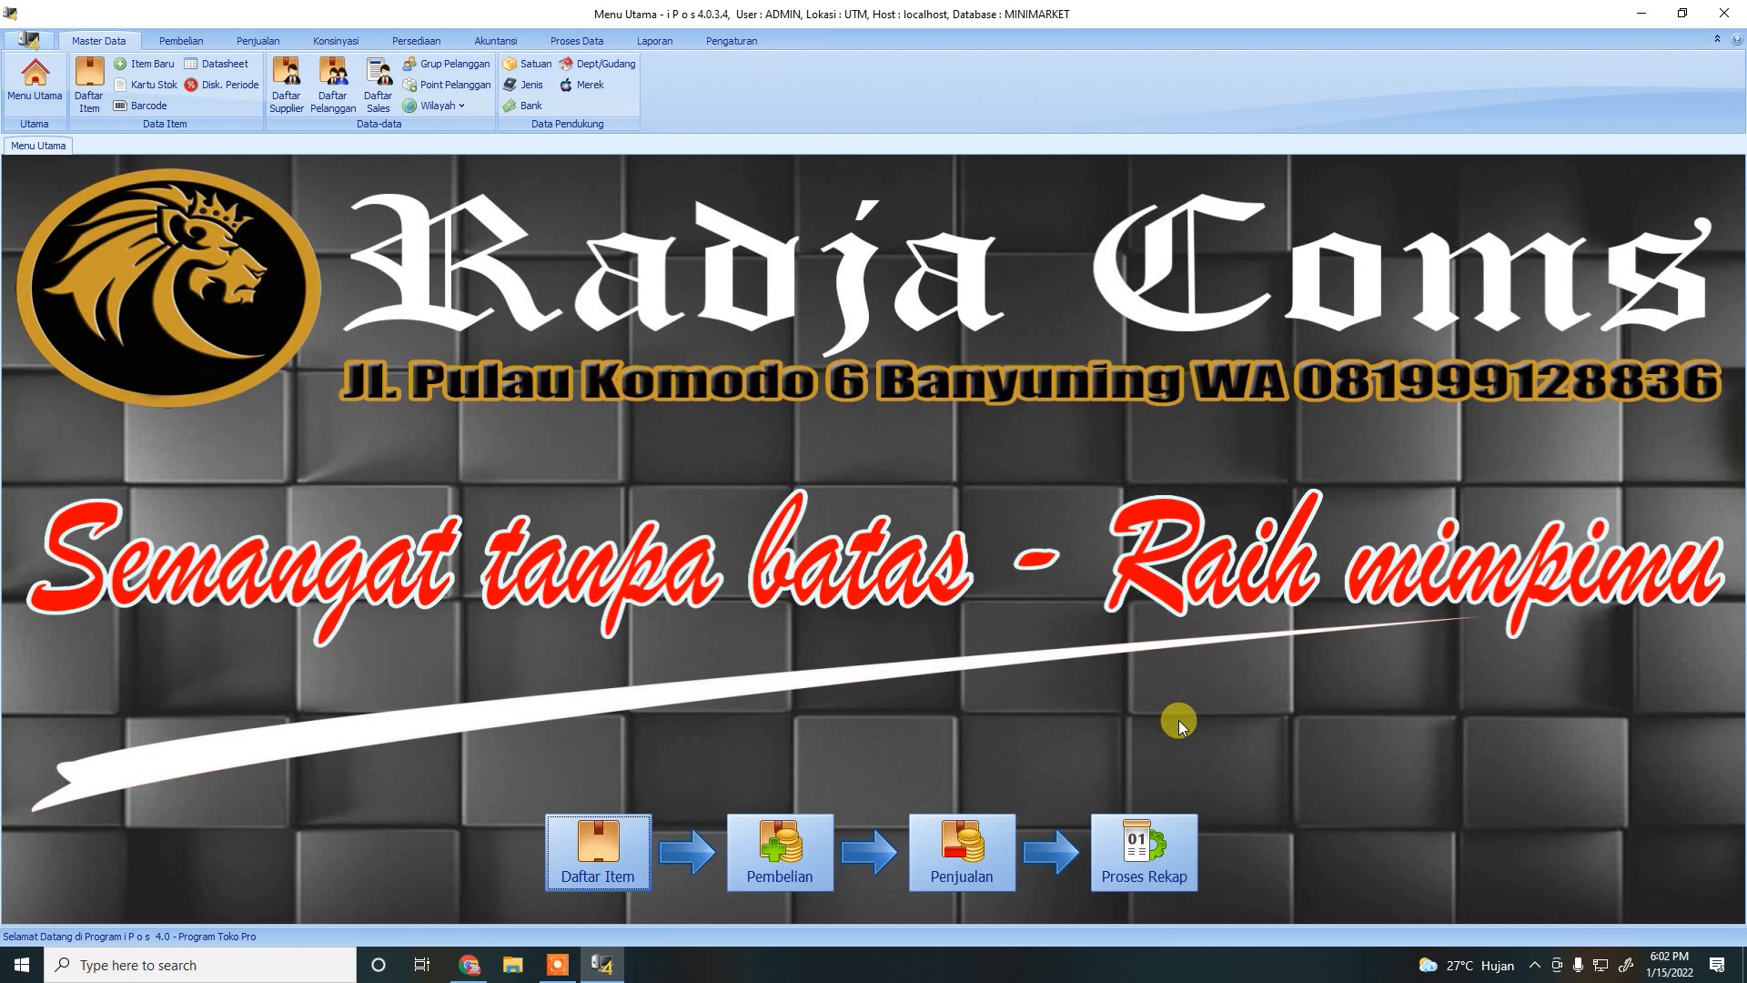
In Data Perusahaan, set the company name RADJA MART and first address line JL P KOMODO BANYUNIN.
{"action": "left_click", "coordinate": [731, 41]}
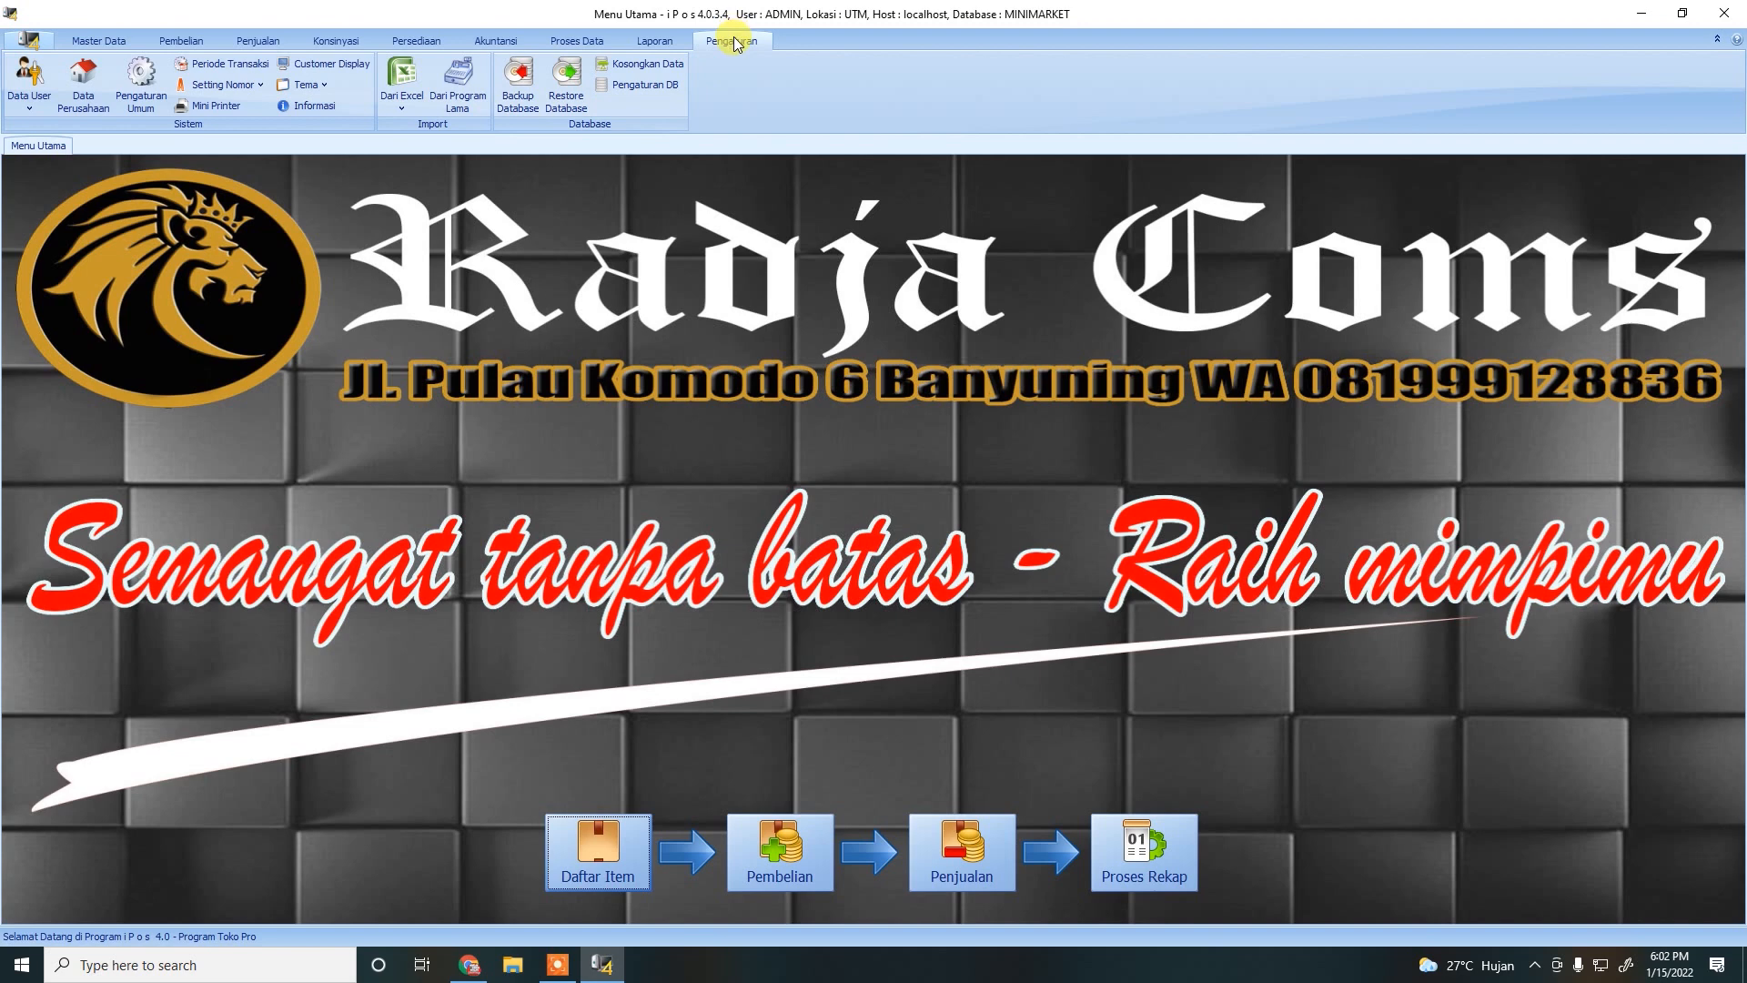
{"action": "left_click", "coordinate": [88, 102]}
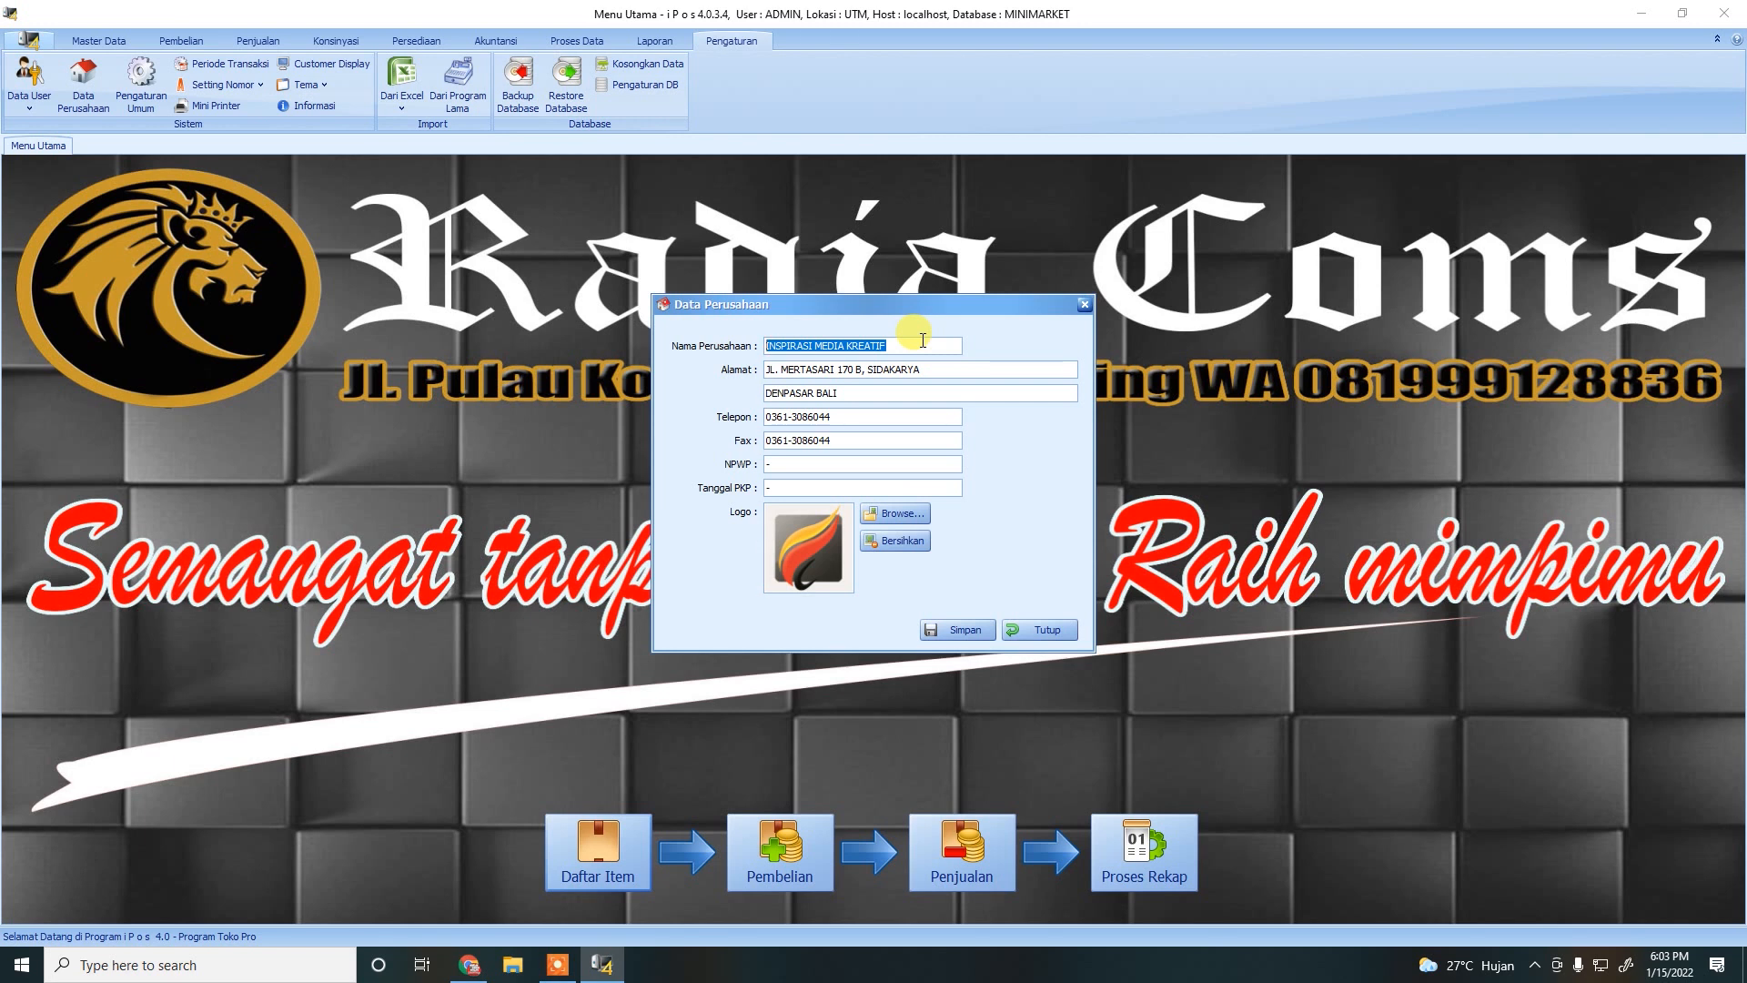
{"action": "type", "text": "RADJA MART"}
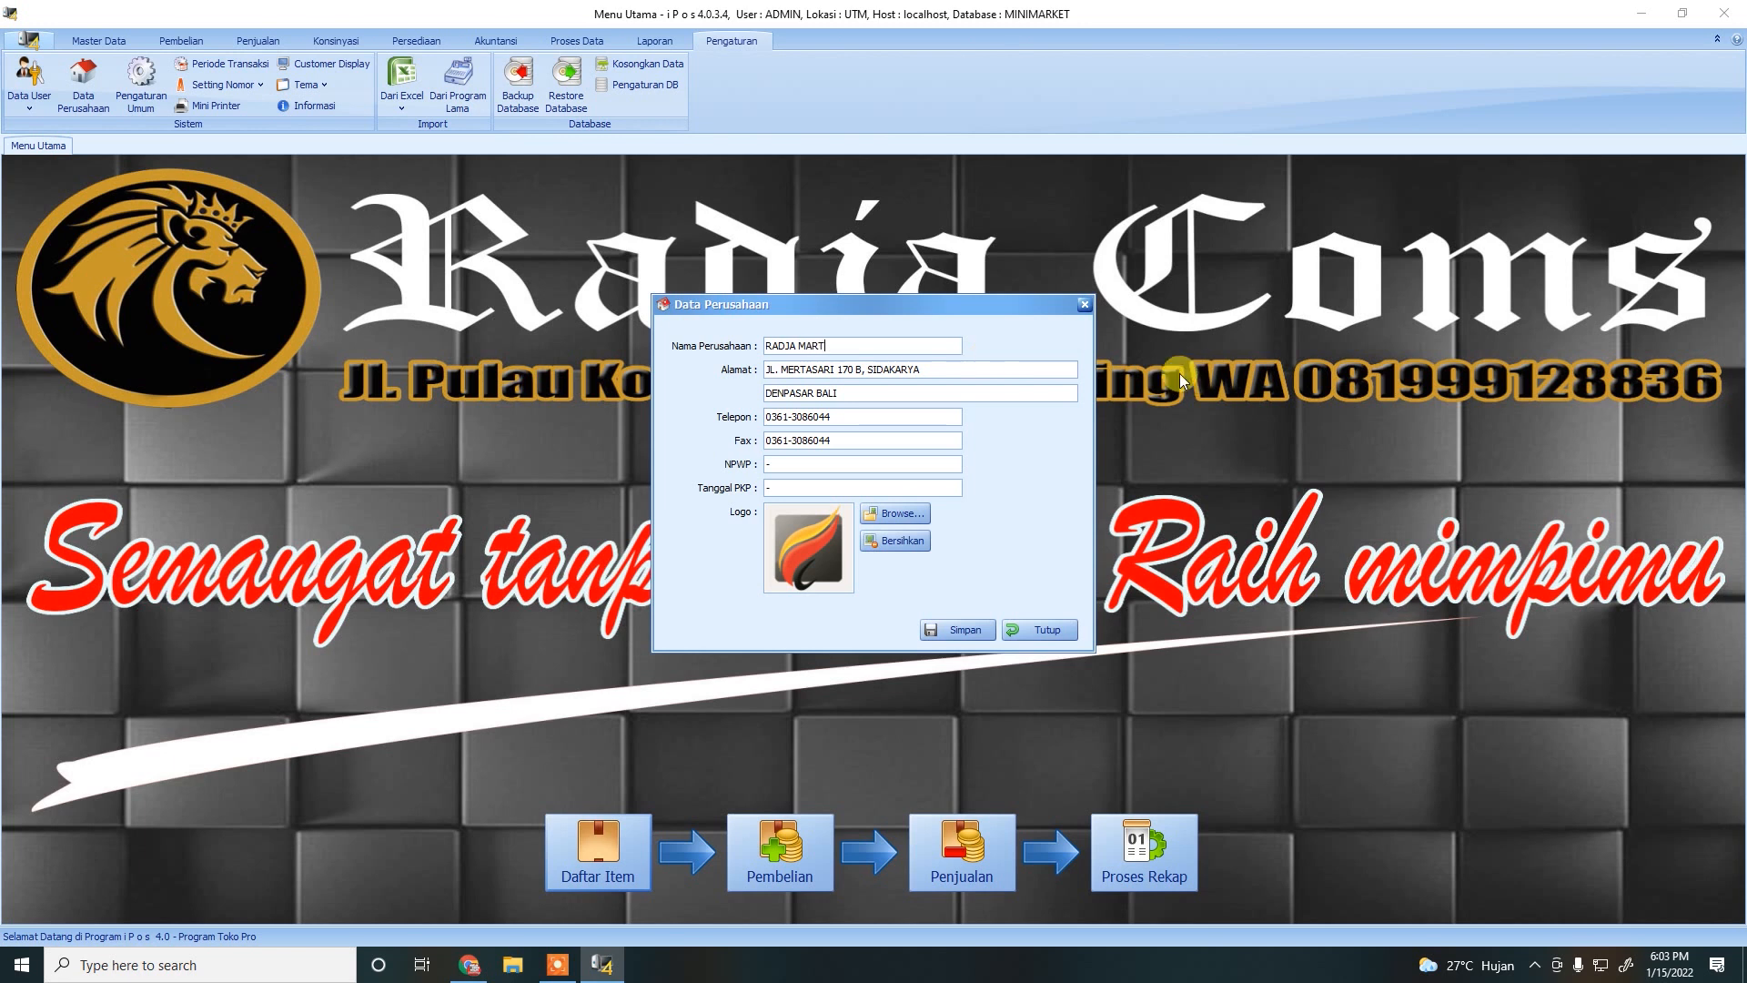
{"action": "left_click_drag", "start_coordinate": [946, 369], "coordinate": [764, 369]}
{"action": "type", "text": "JL P KOMODO BANYUNING"}
Change the city to SINGARAJA and replace the phone and fax numbers with '-'.
{"action": "double_click", "coordinate": [804, 393]}
{"action": "type", "text": "SINGARAJA"}
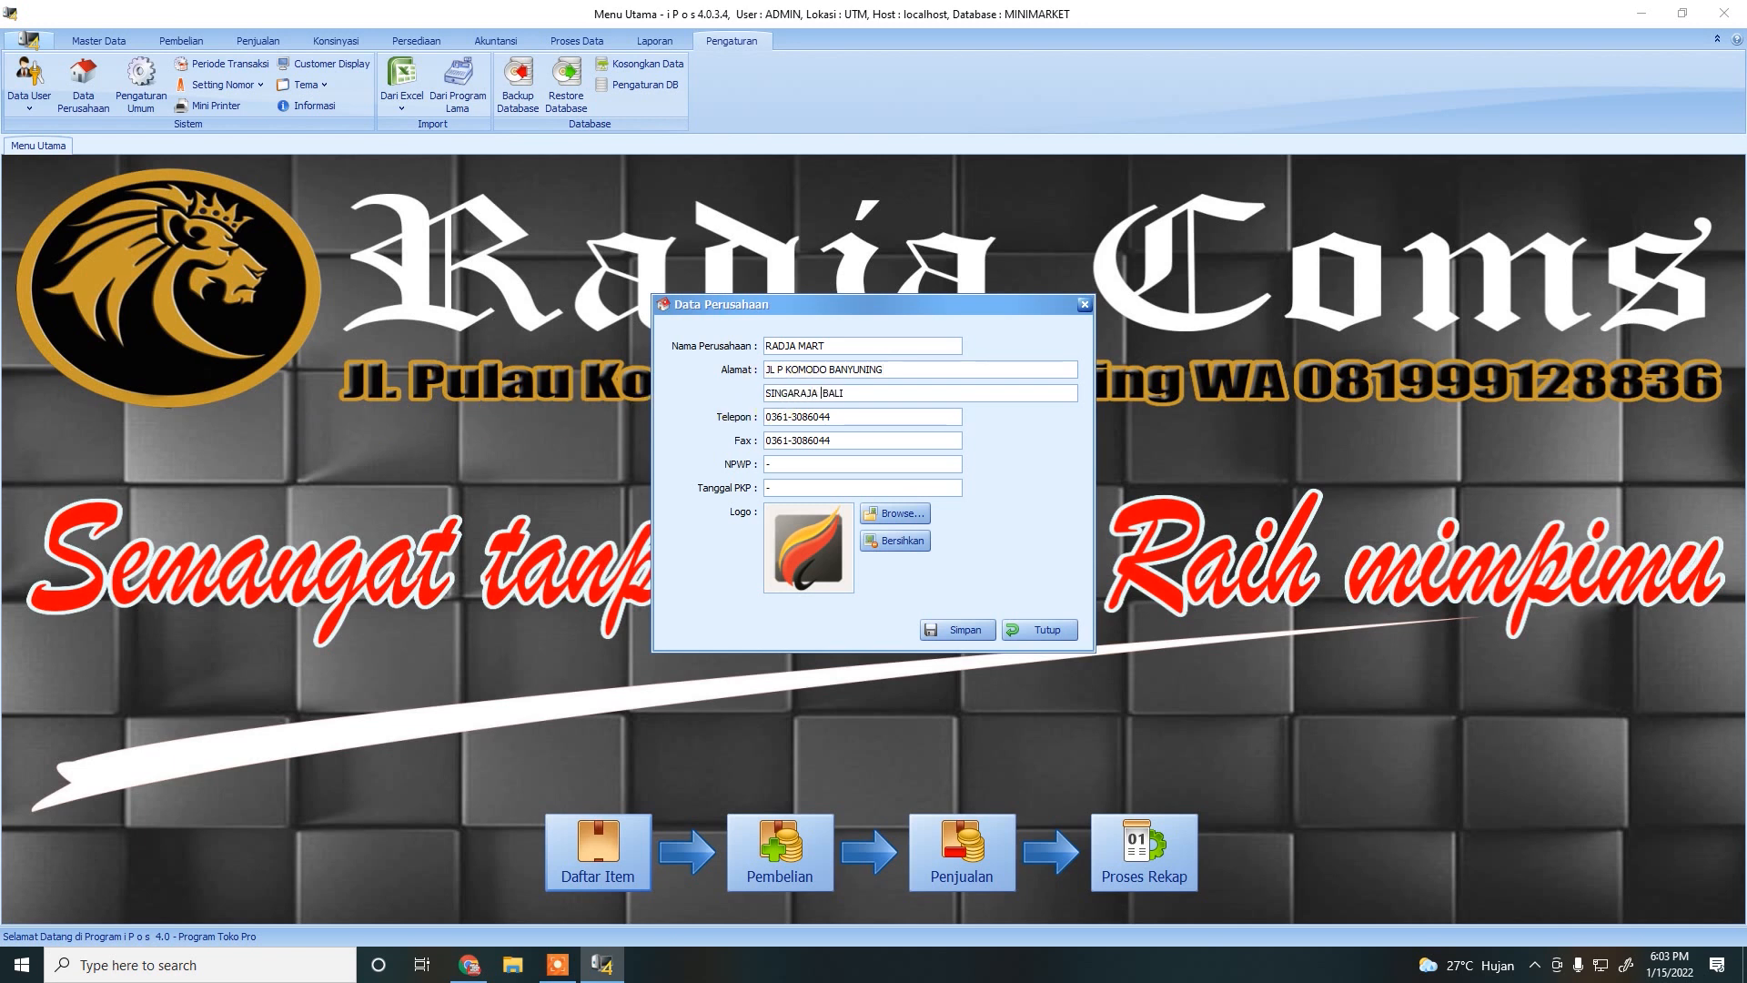
{"action": "left_click_drag", "start_coordinate": [901, 416], "coordinate": [424, 424]}
{"action": "type", "text": "-"}
{"action": "left_click_drag", "start_coordinate": [830, 441], "coordinate": [412, 429]}
{"action": "type", "text": "-"}
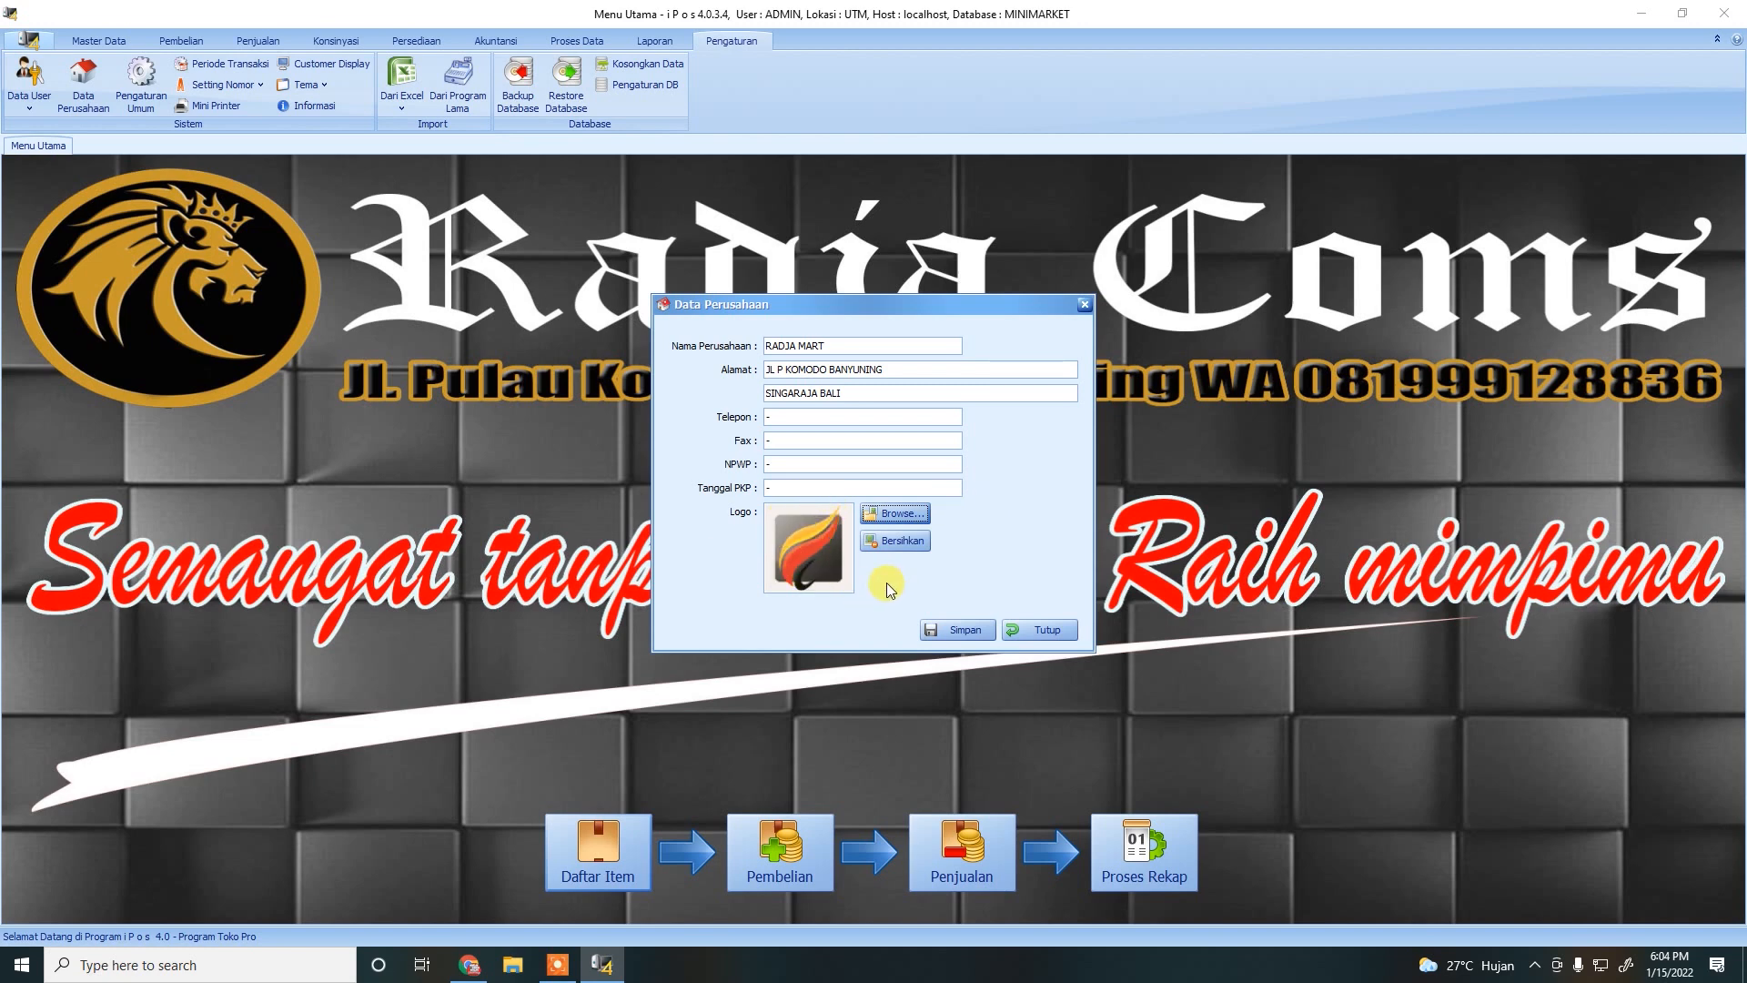
Load RC LOGO.jpg from F:\ALL DOCUMENT\RADJACOMS DOCUMENT\AMBURADUL as the company logo.
{"action": "left_click", "coordinate": [904, 511]}
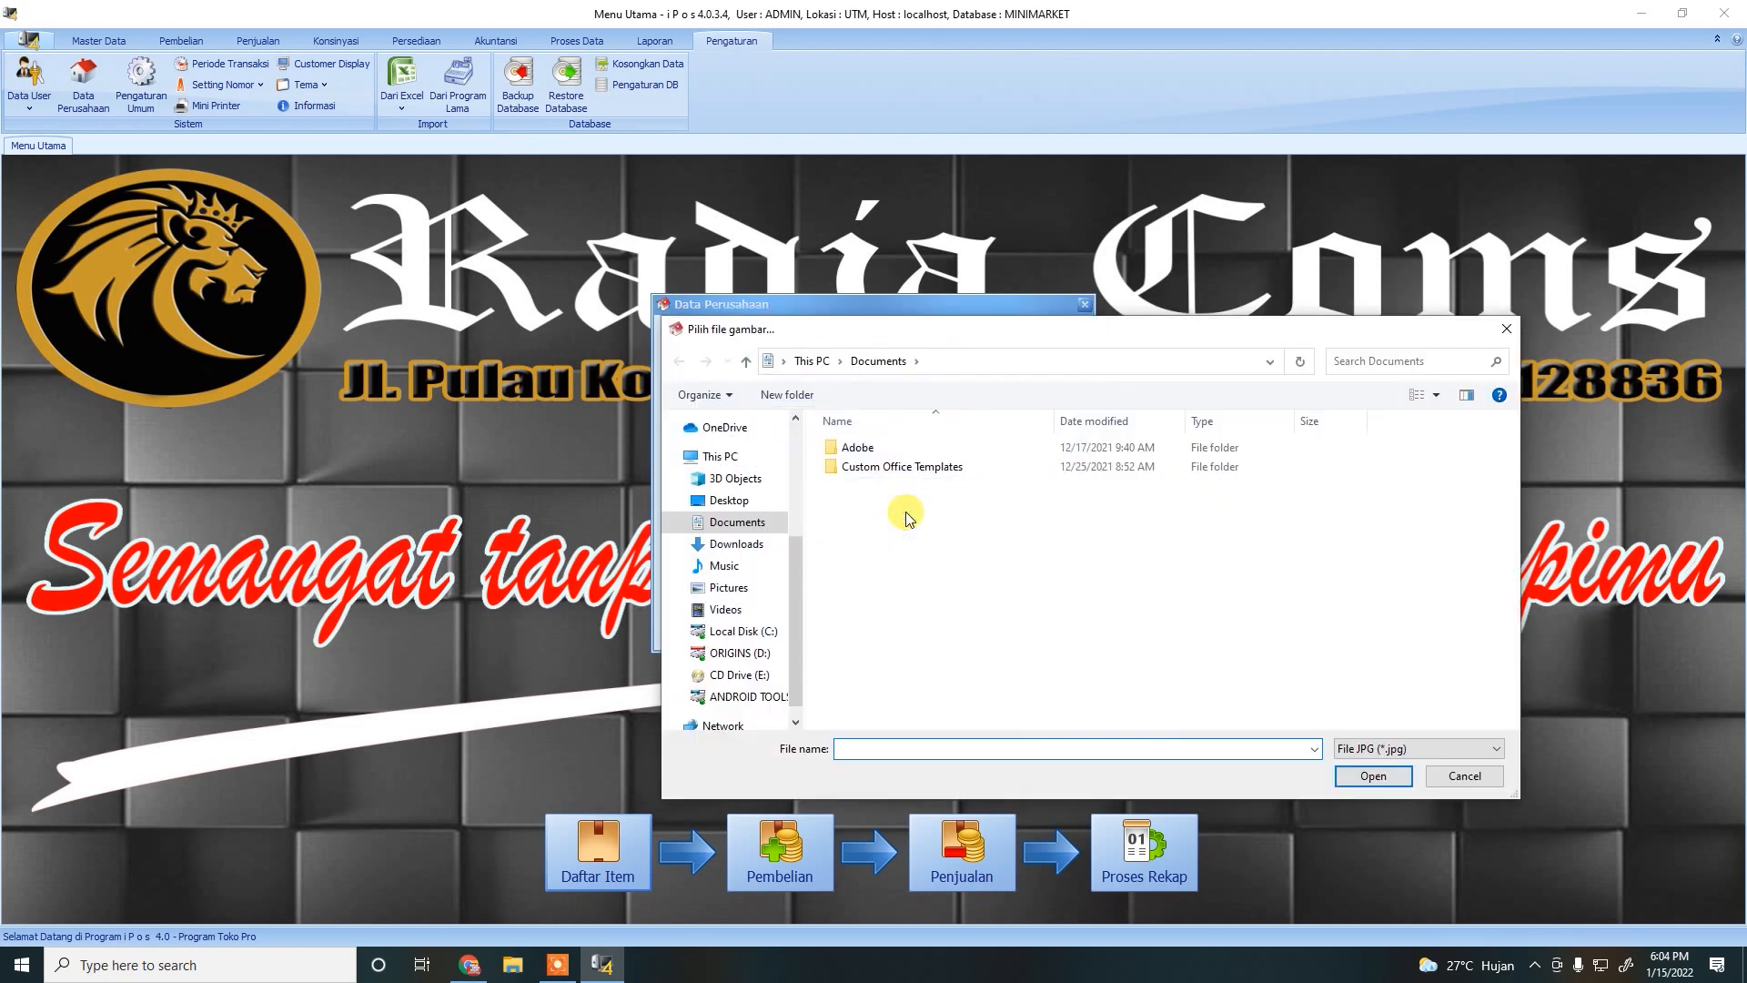
{"action": "left_click", "coordinate": [717, 456]}
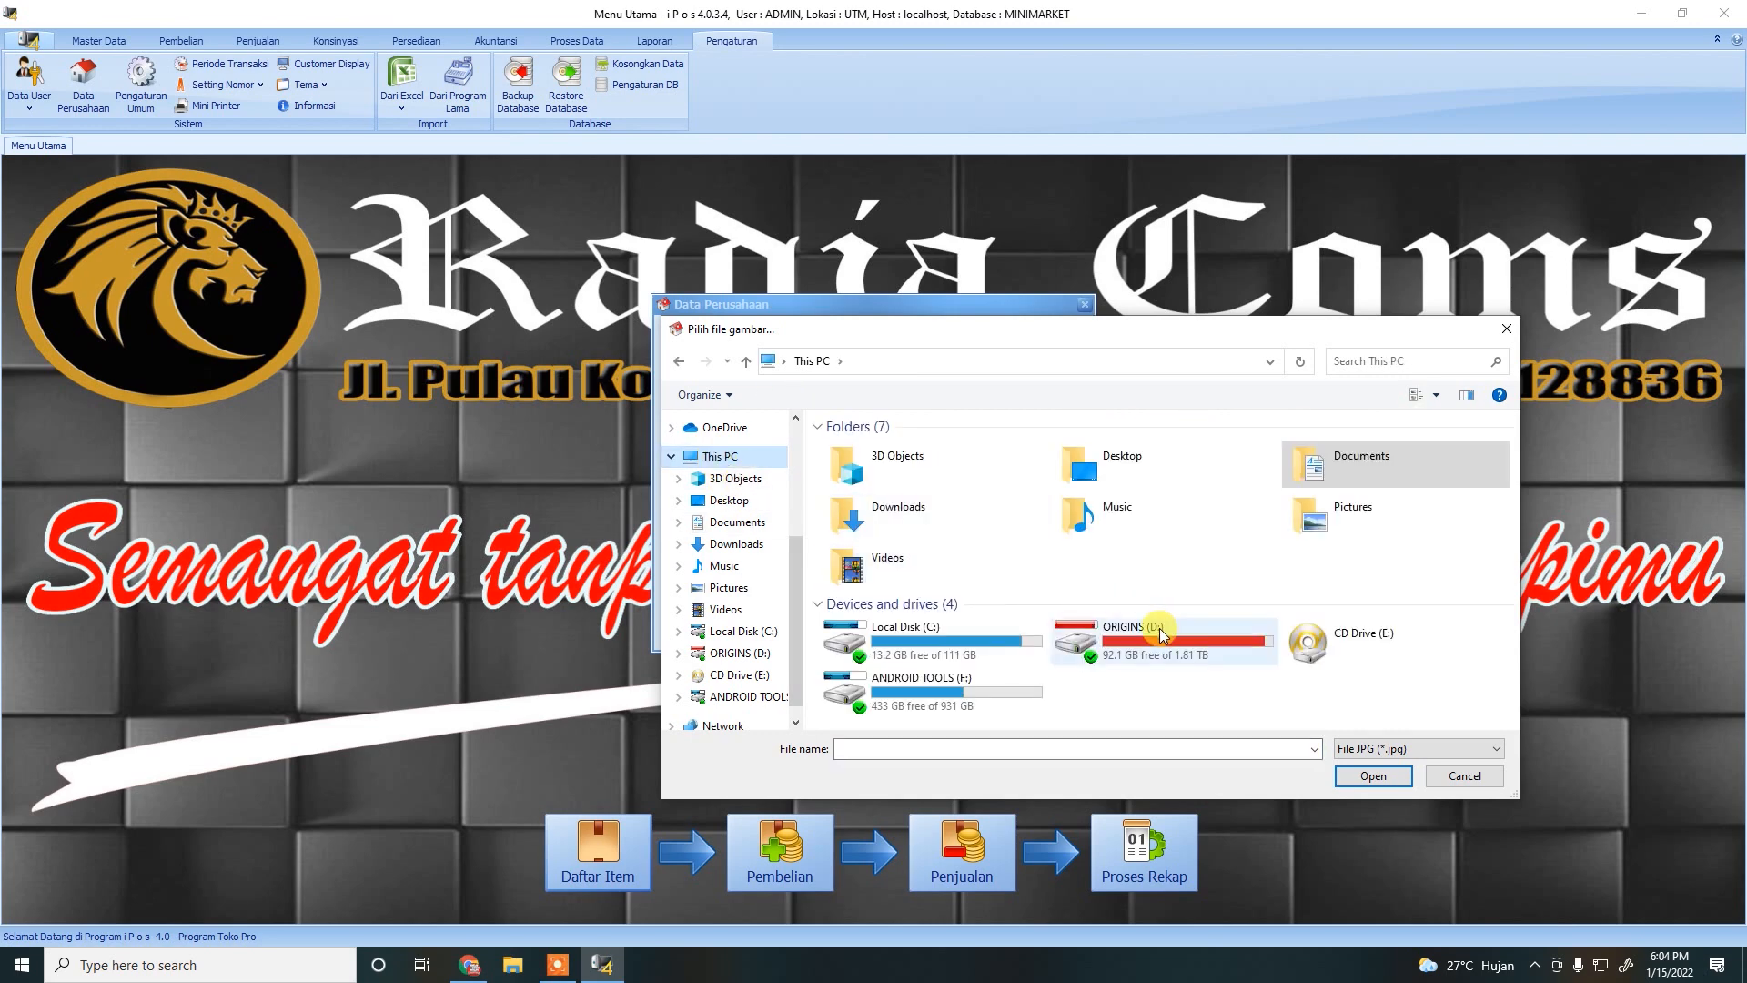
{"action": "double_click", "coordinate": [986, 699]}
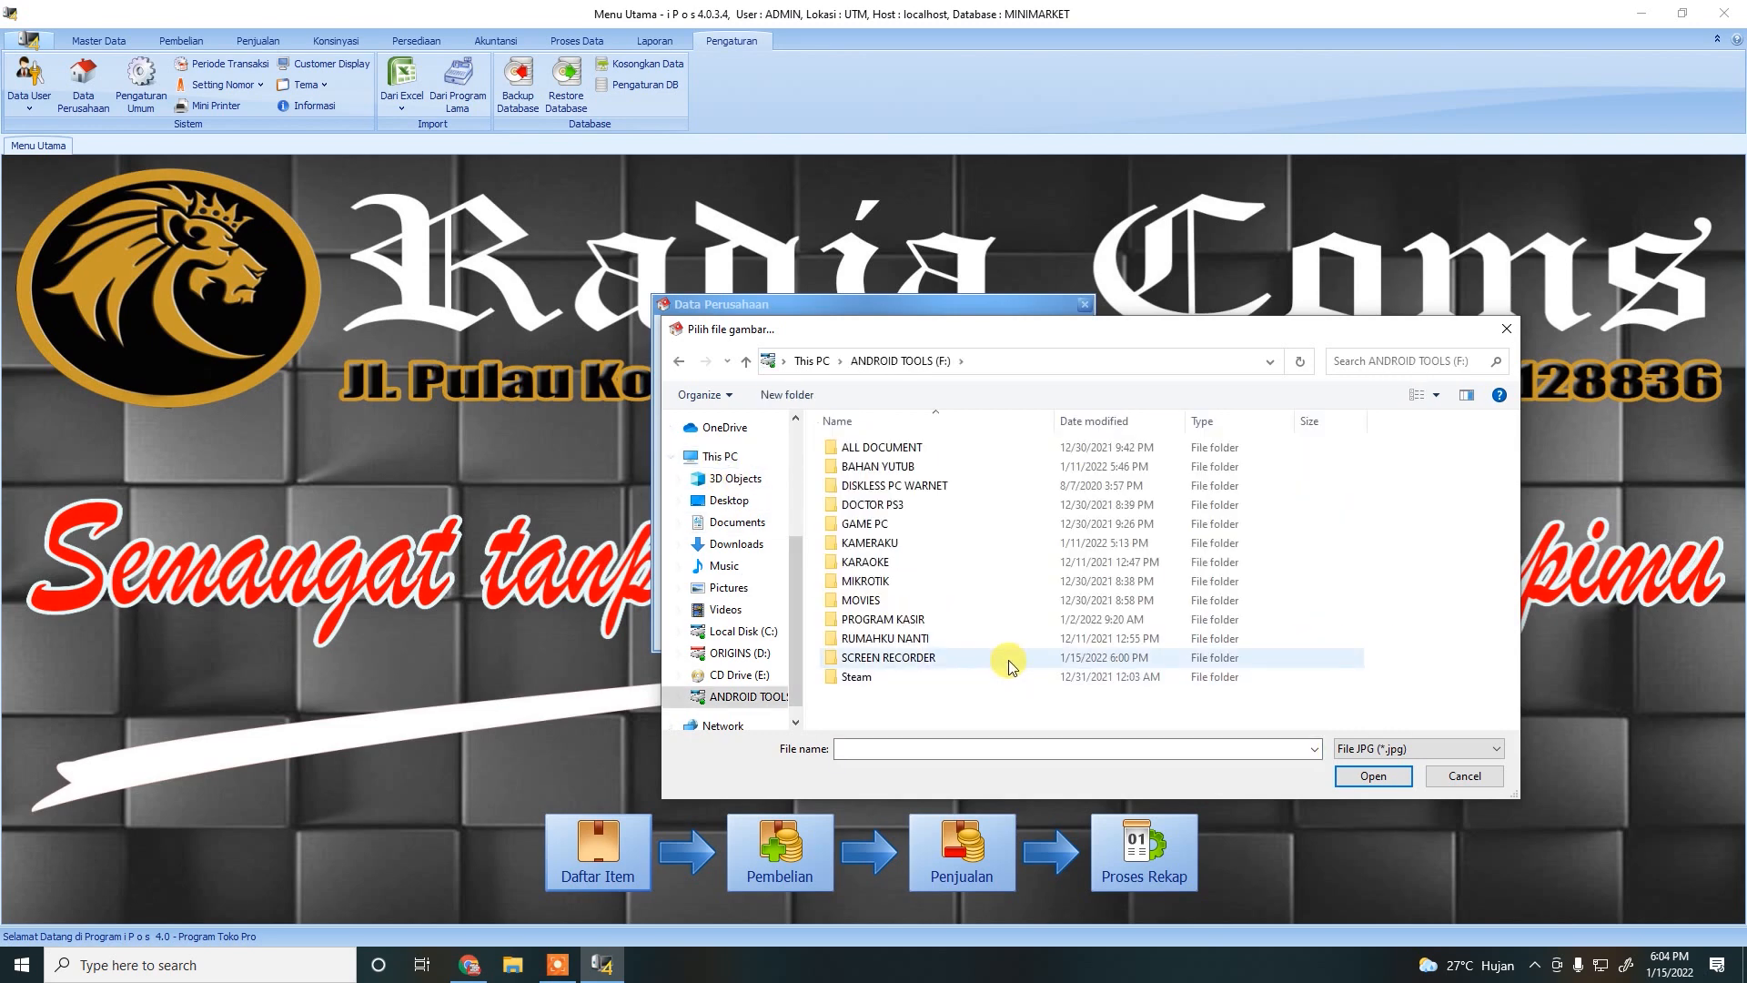
{"action": "double_click", "coordinate": [856, 447]}
{"action": "double_click", "coordinate": [917, 485]}
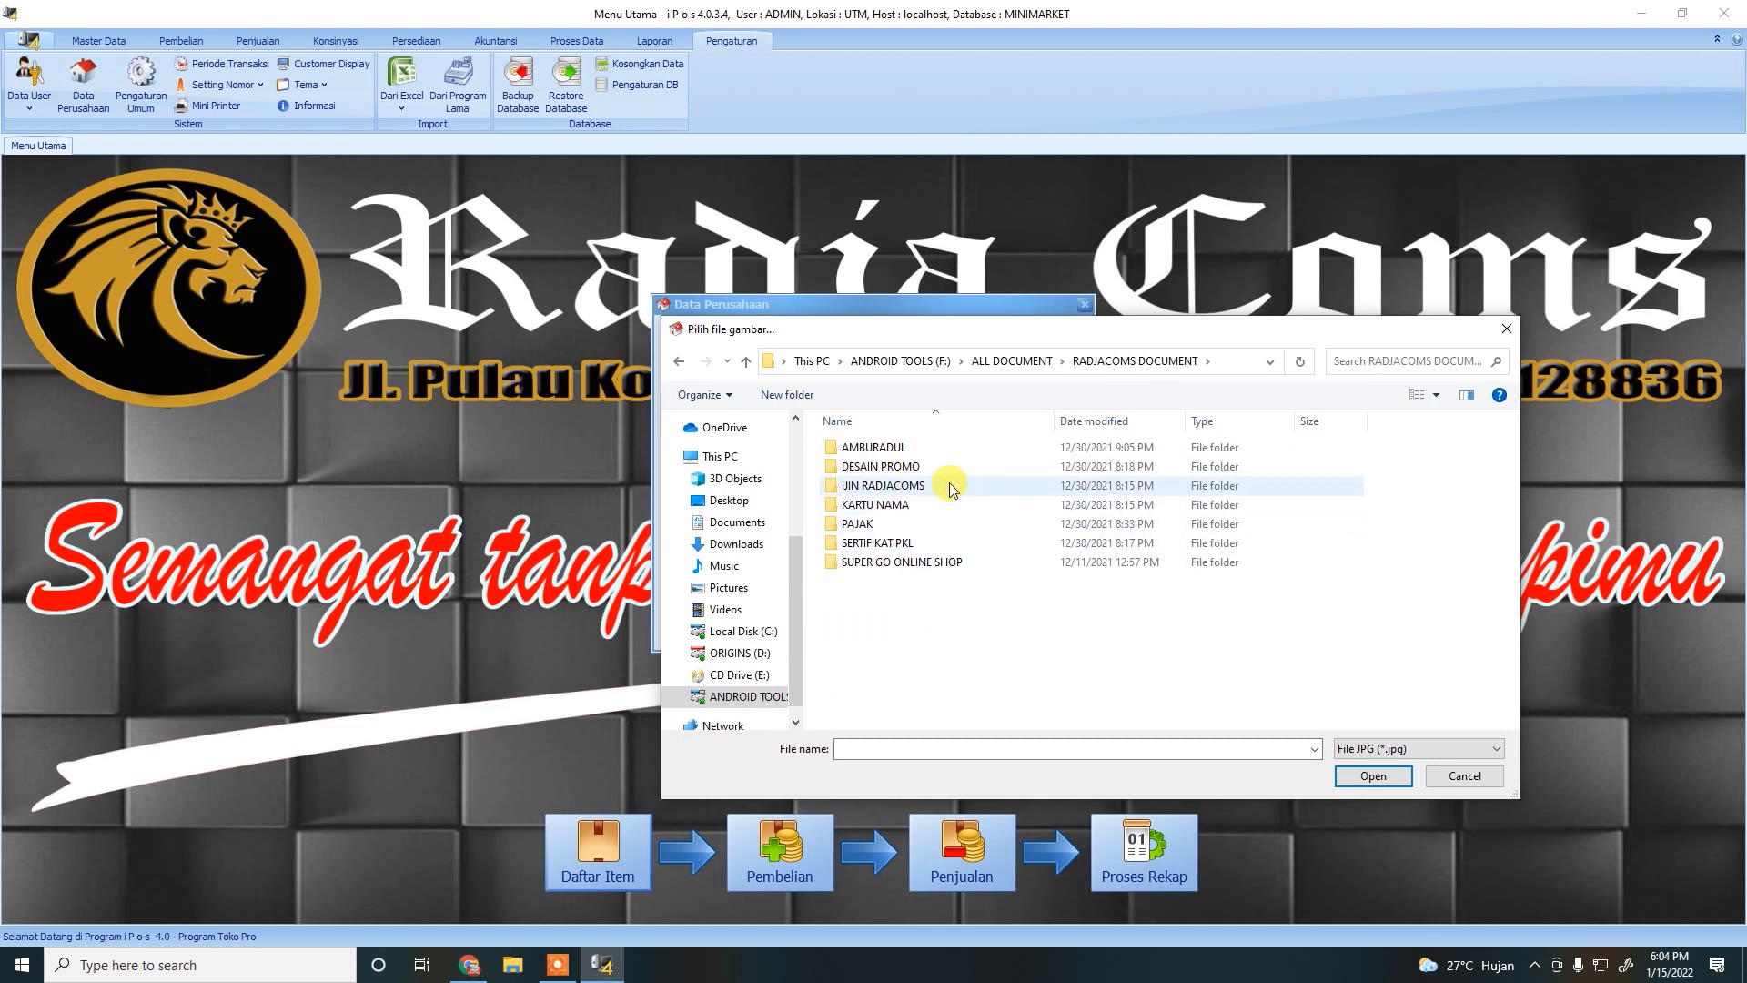
{"action": "double_click", "coordinate": [885, 466]}
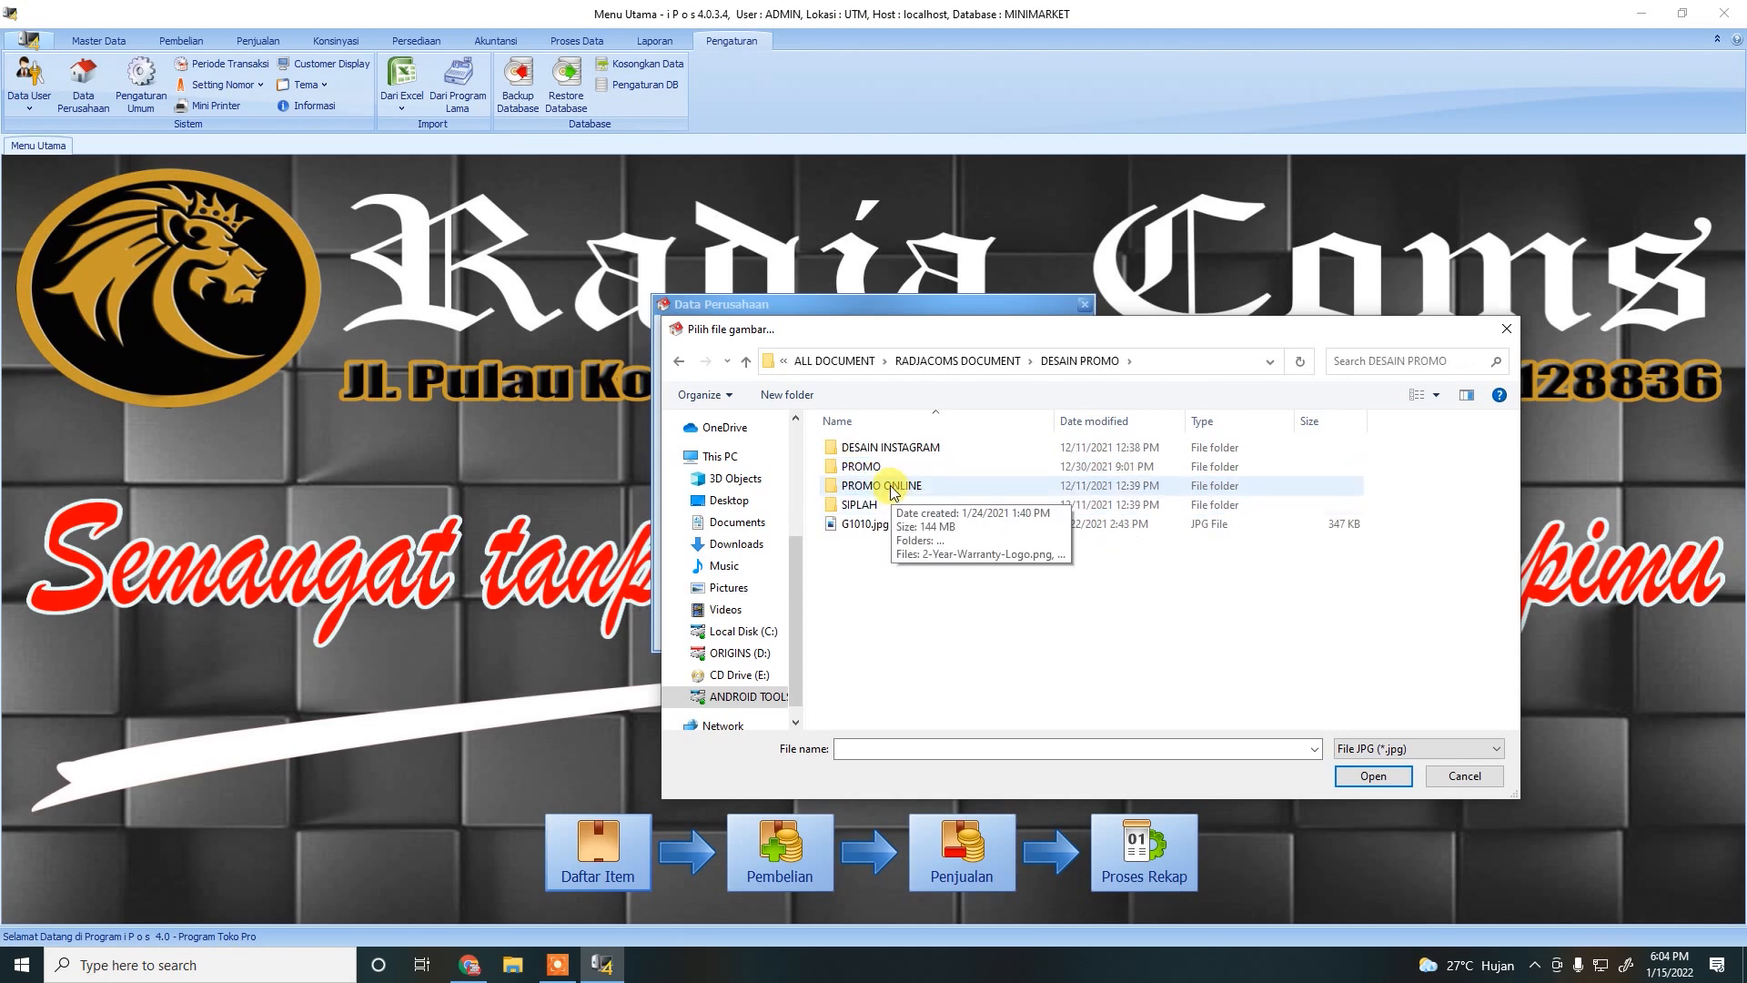
{"action": "key", "text": "BackSpace"}
{"action": "double_click", "coordinate": [874, 446]}
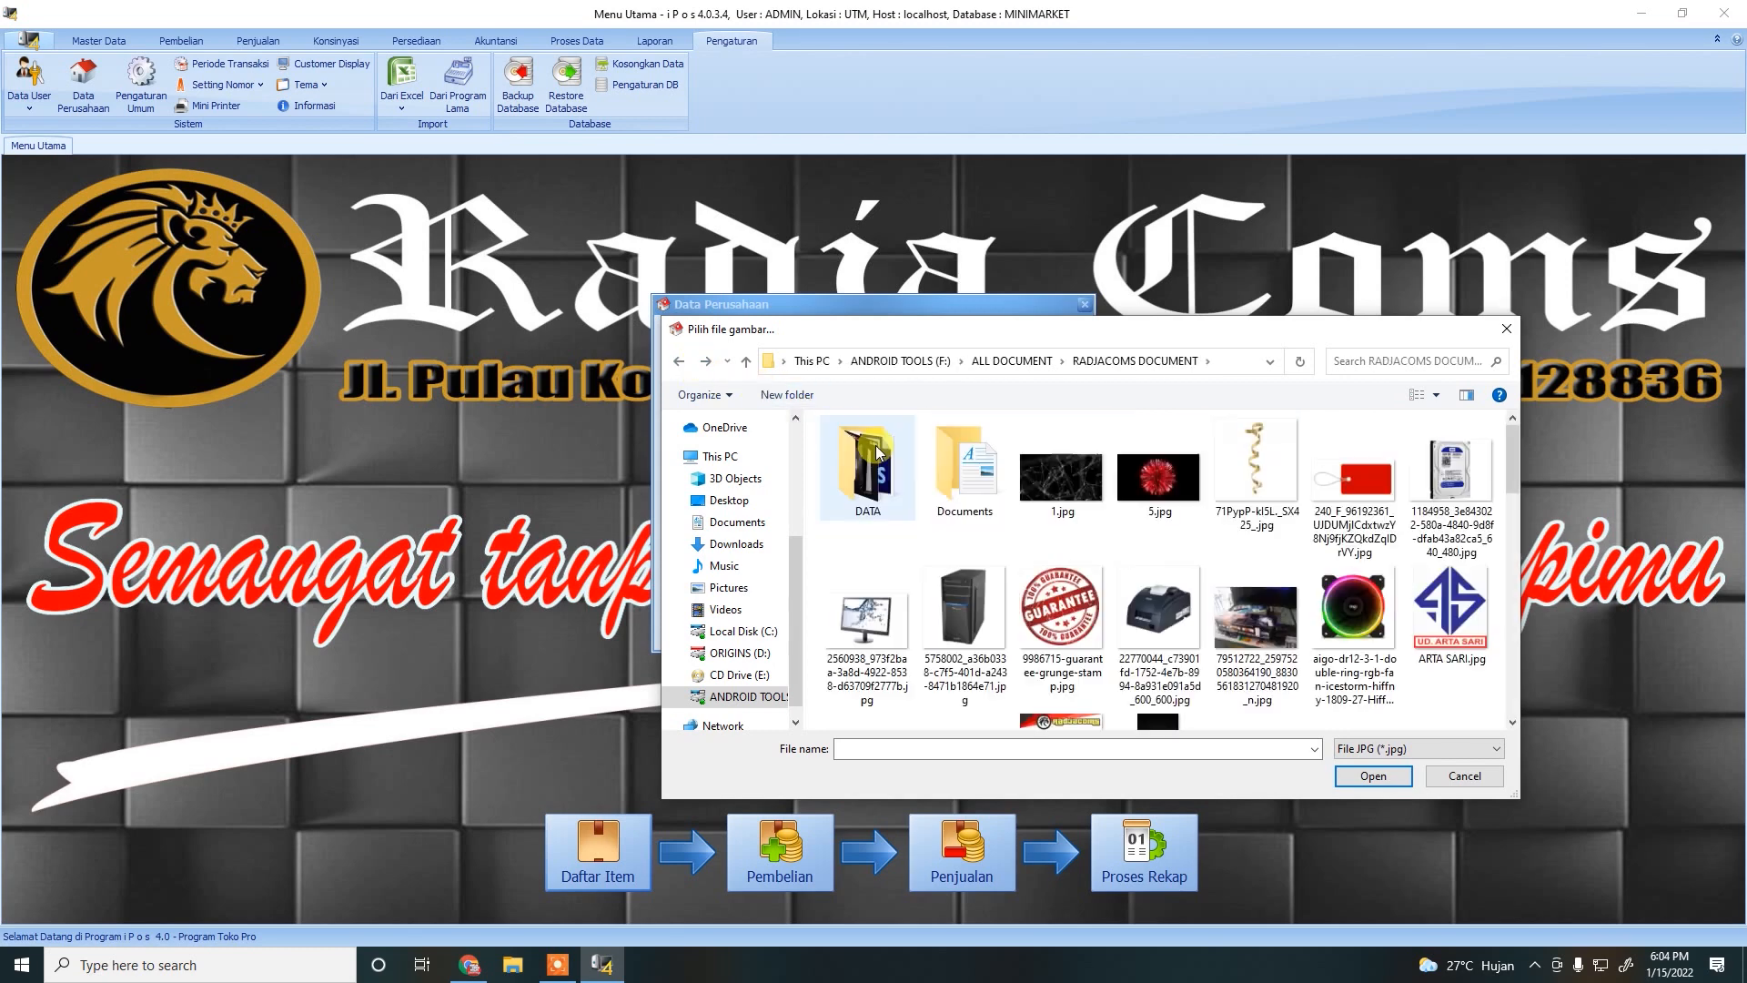
{"action": "scroll", "coordinate": [1135, 576], "scroll_direction": "down", "scroll_amount": 3}
{"action": "left_click", "coordinate": [1160, 644]}
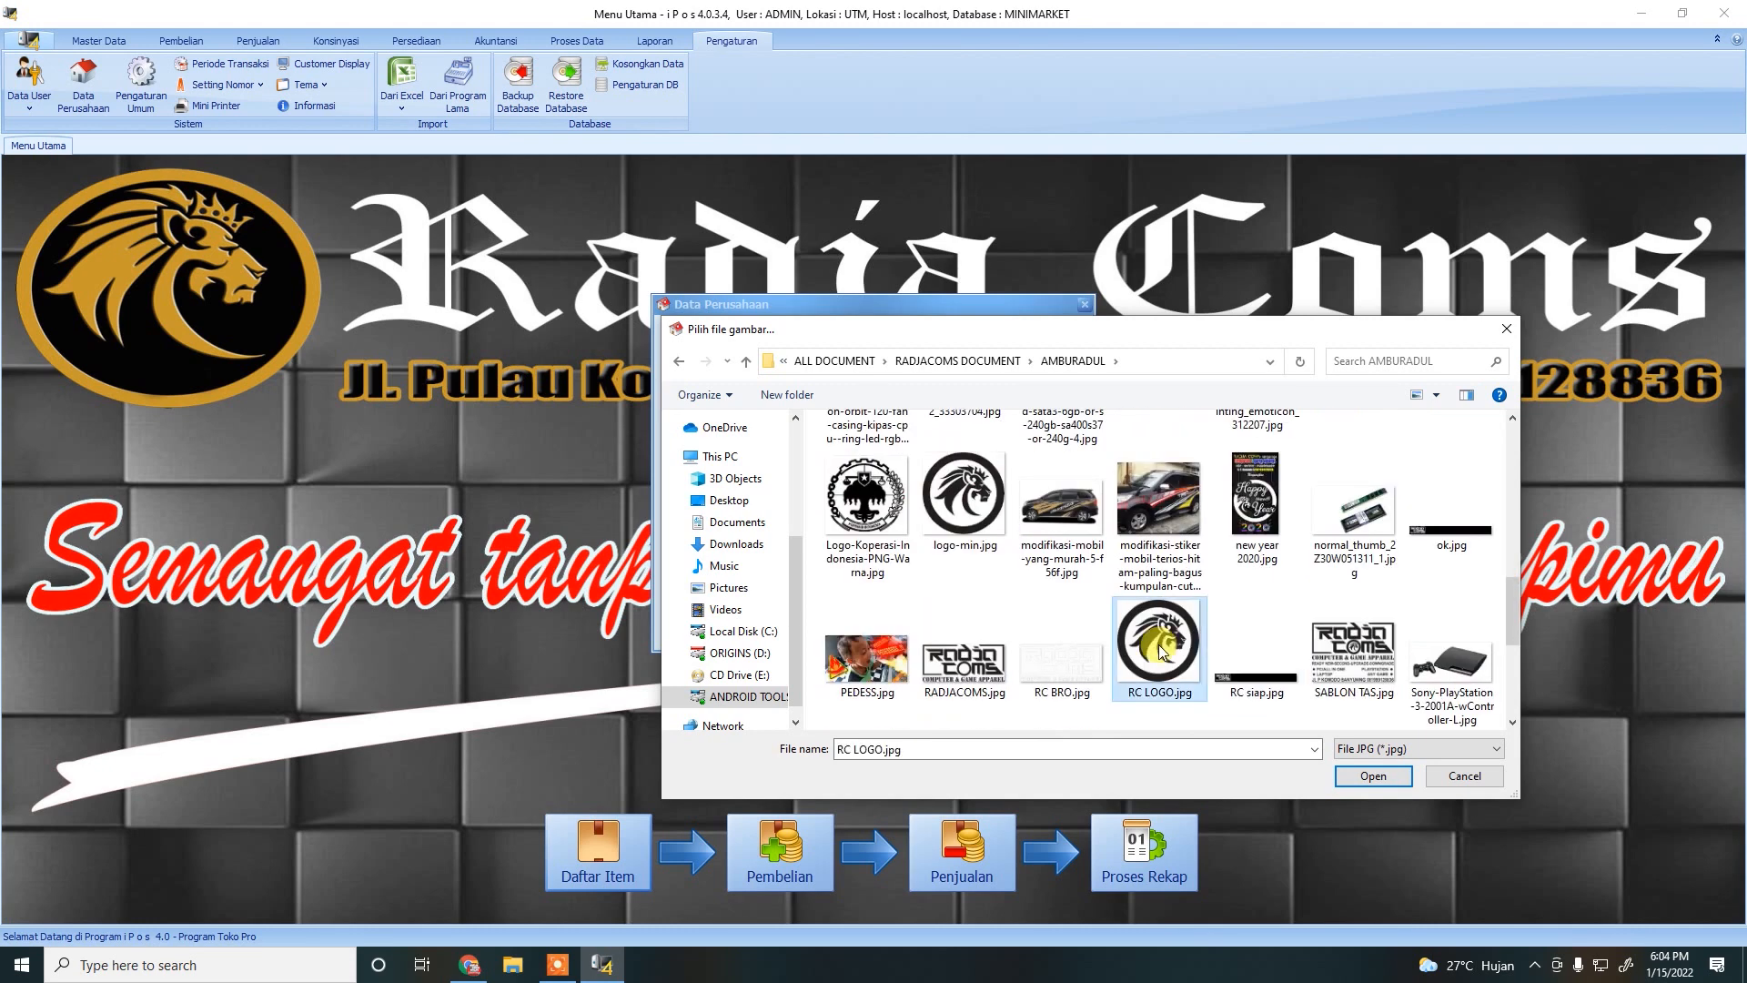
{"action": "left_click", "coordinate": [1357, 773]}
Save the company profile and close the Data Perusahaan window.
{"action": "left_click", "coordinate": [963, 629]}
{"action": "left_click", "coordinate": [955, 544]}
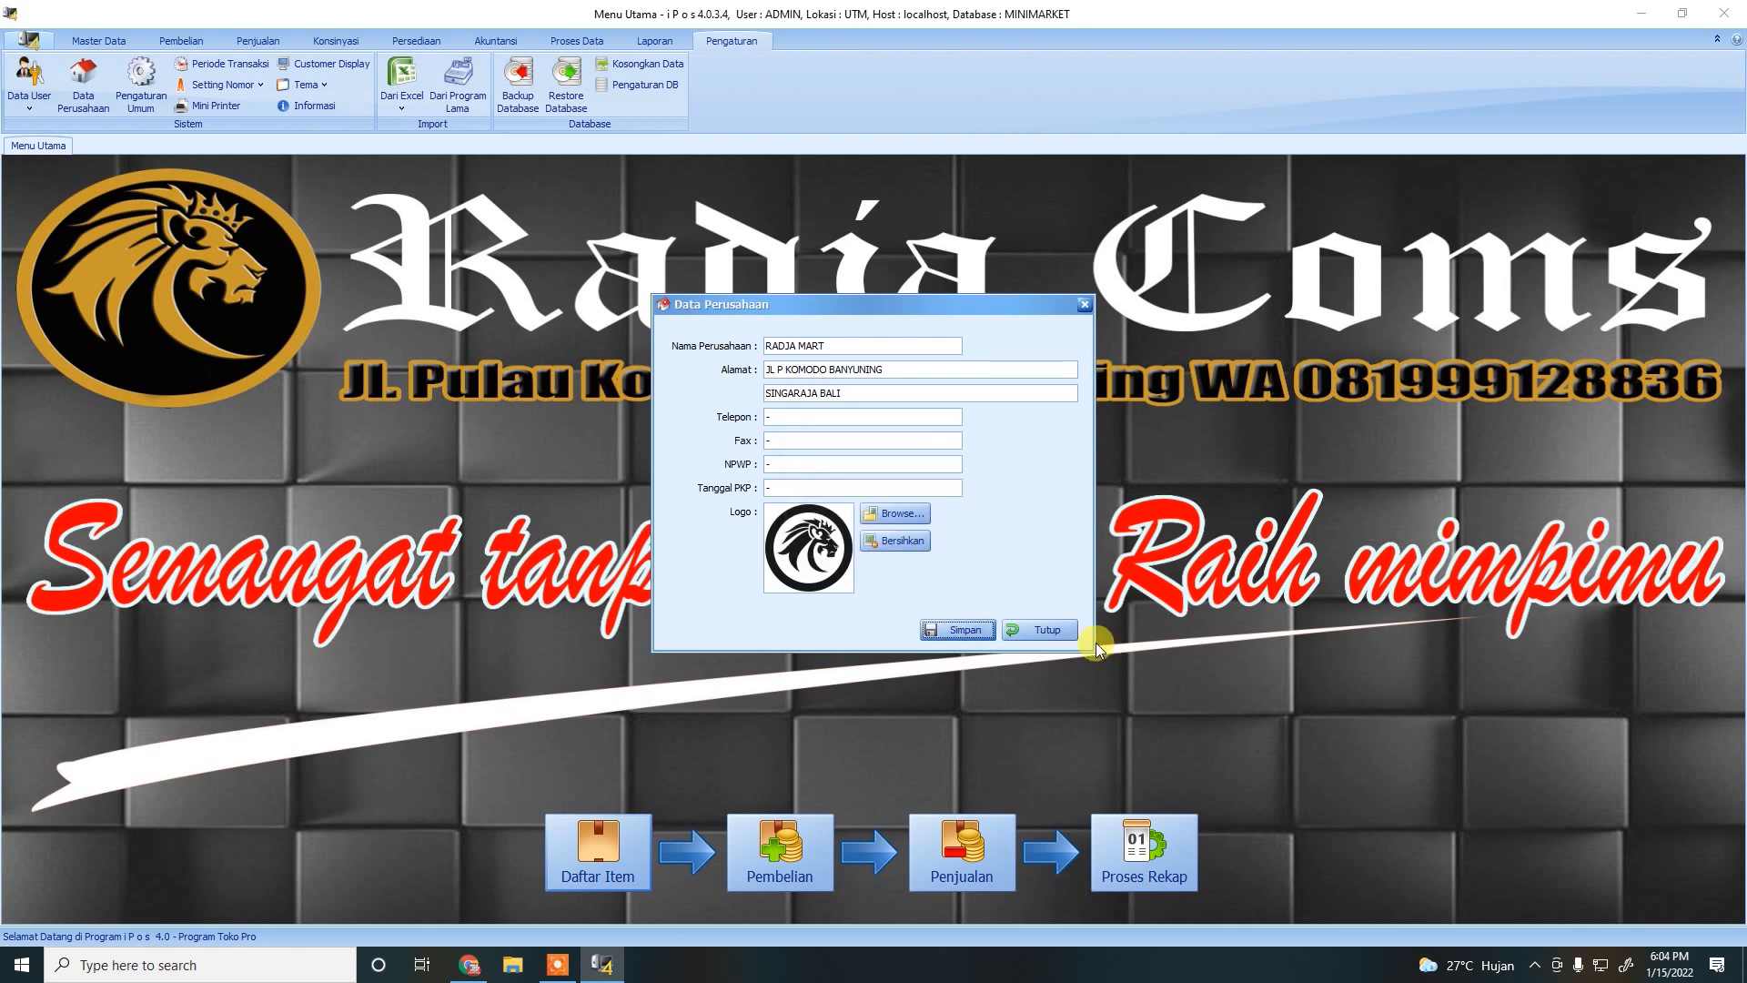
{"action": "left_click", "coordinate": [1045, 630]}
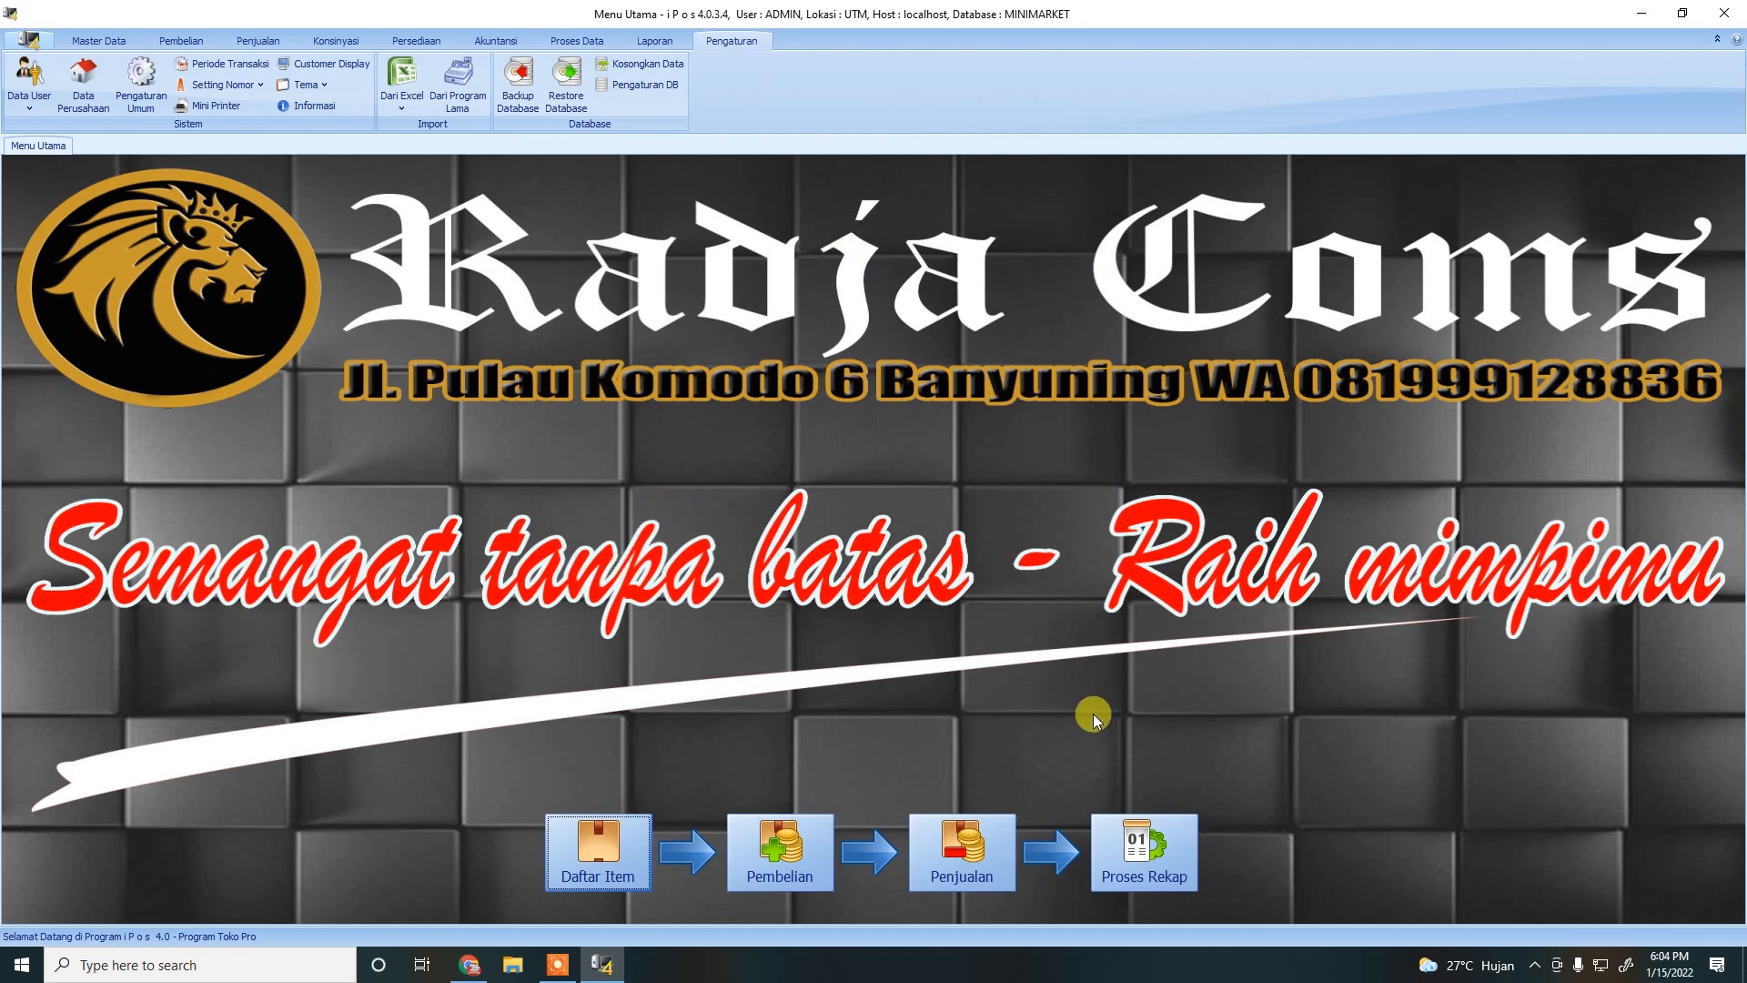
{"action": "left_click", "coordinate": [140, 101]}
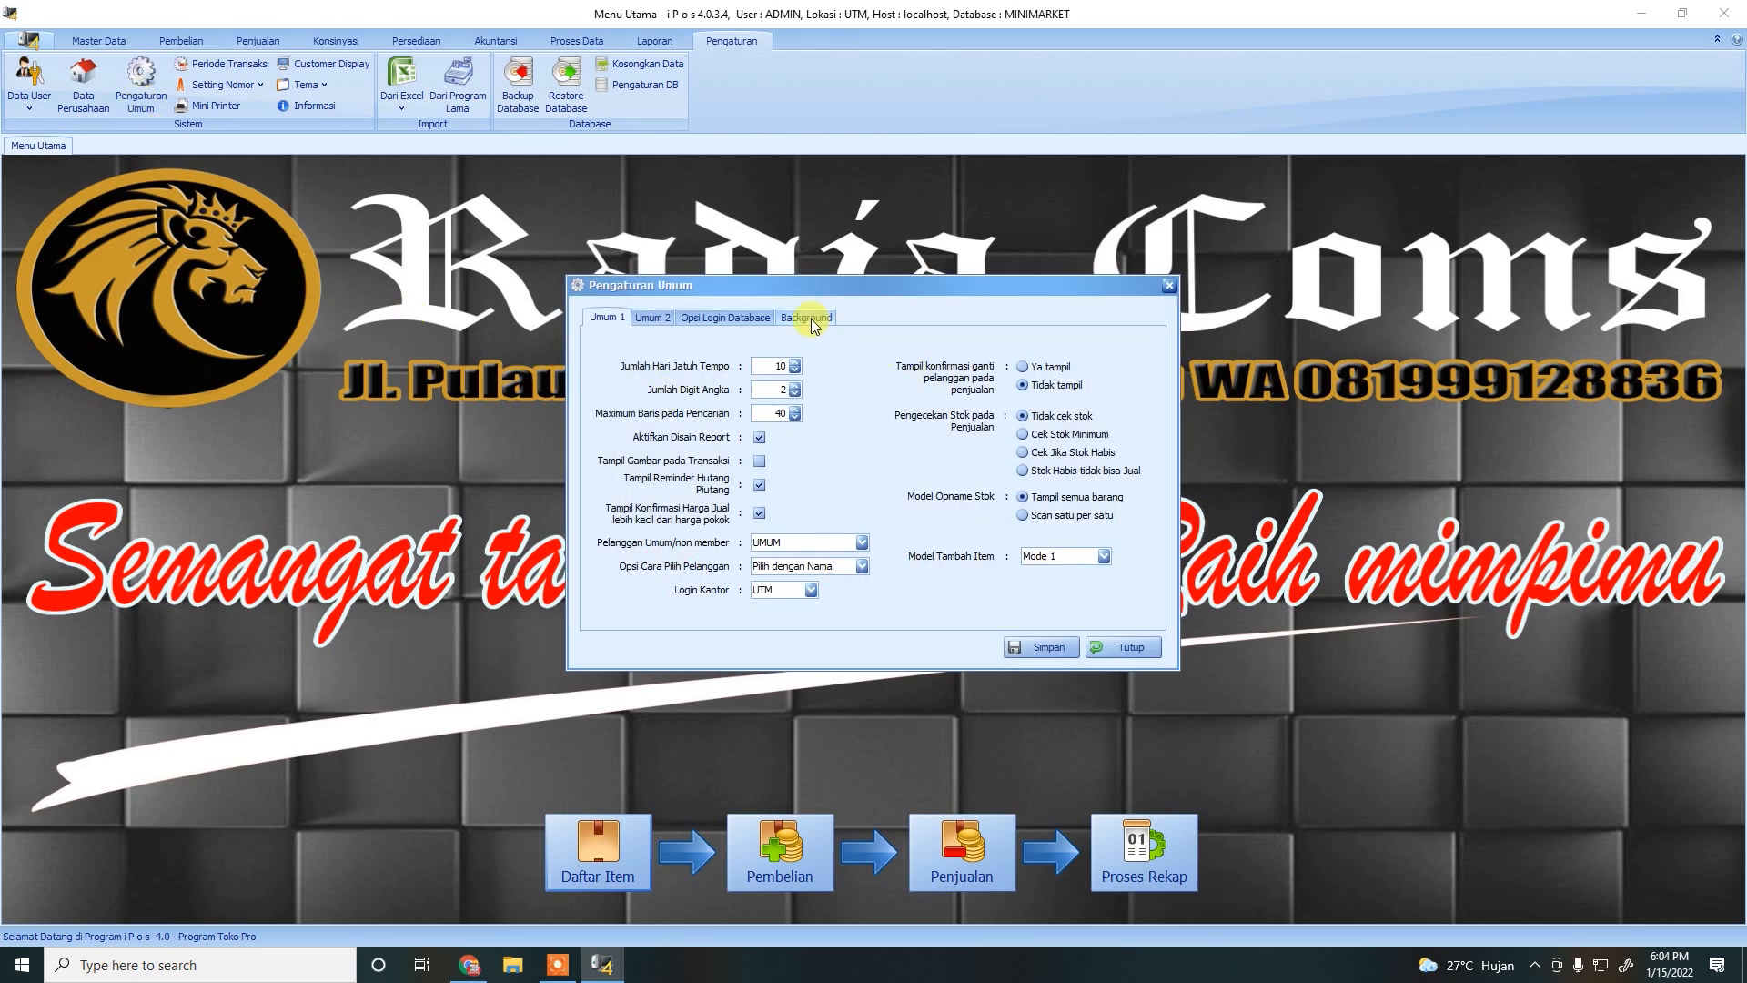
{"action": "left_click", "coordinate": [810, 320]}
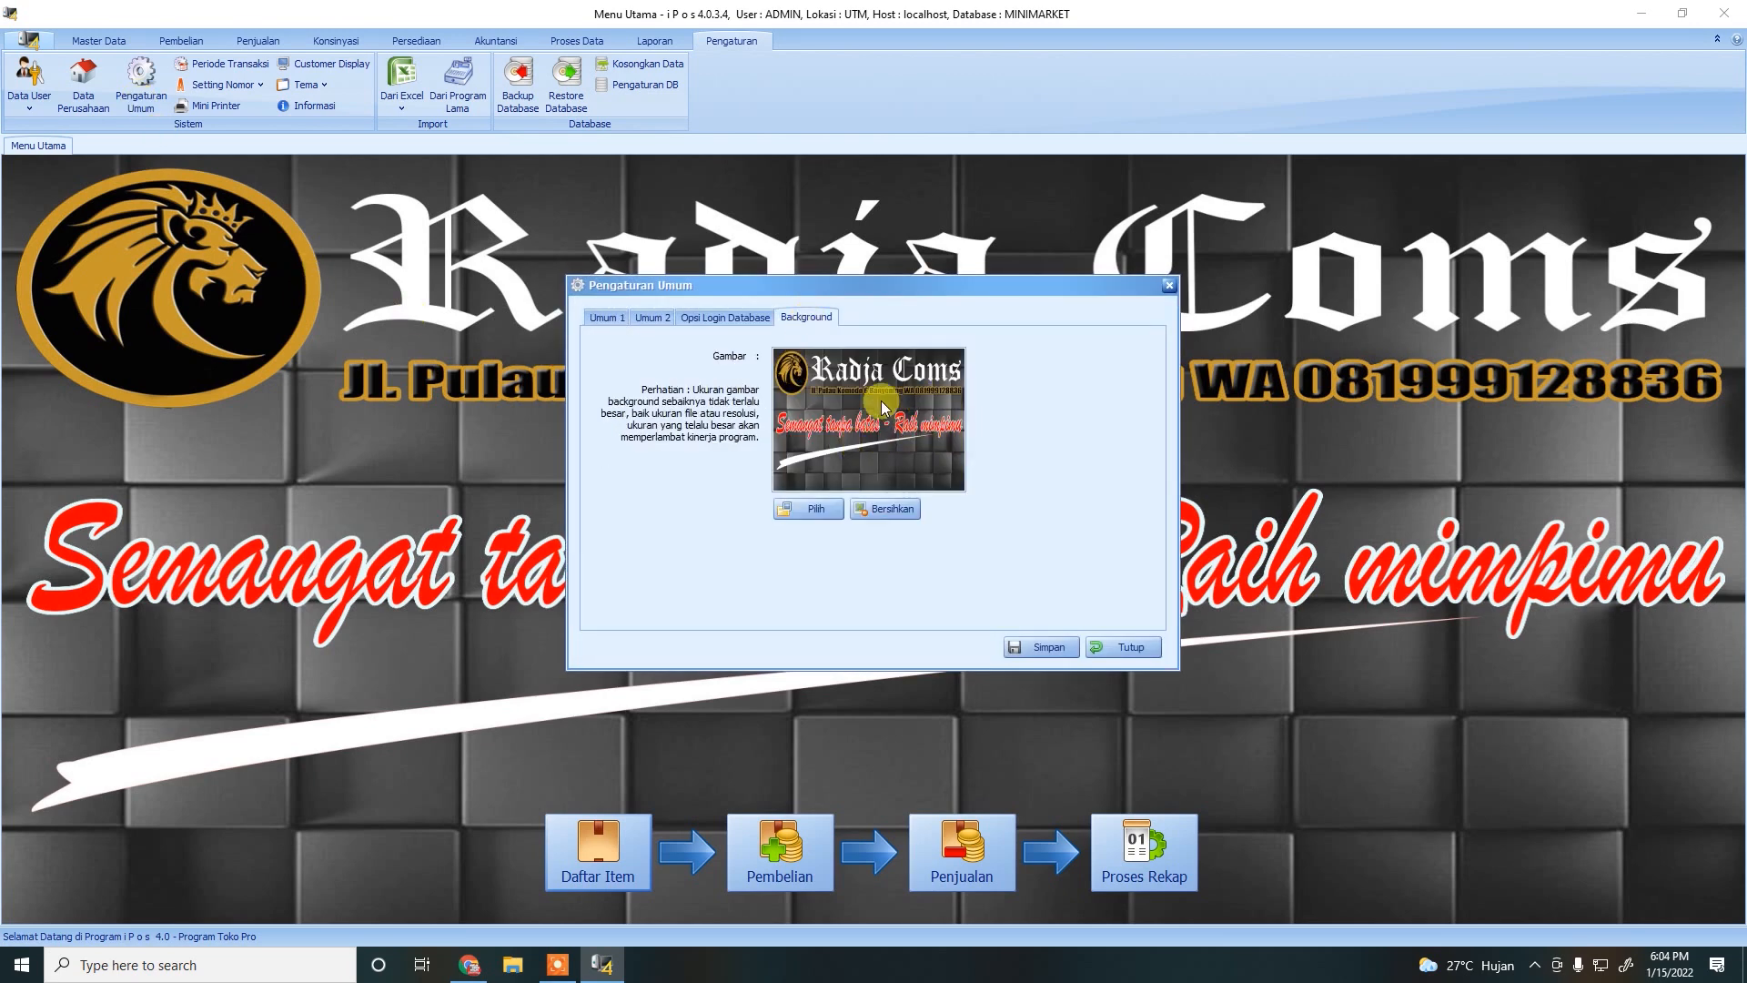
{"action": "left_click", "coordinate": [810, 515]}
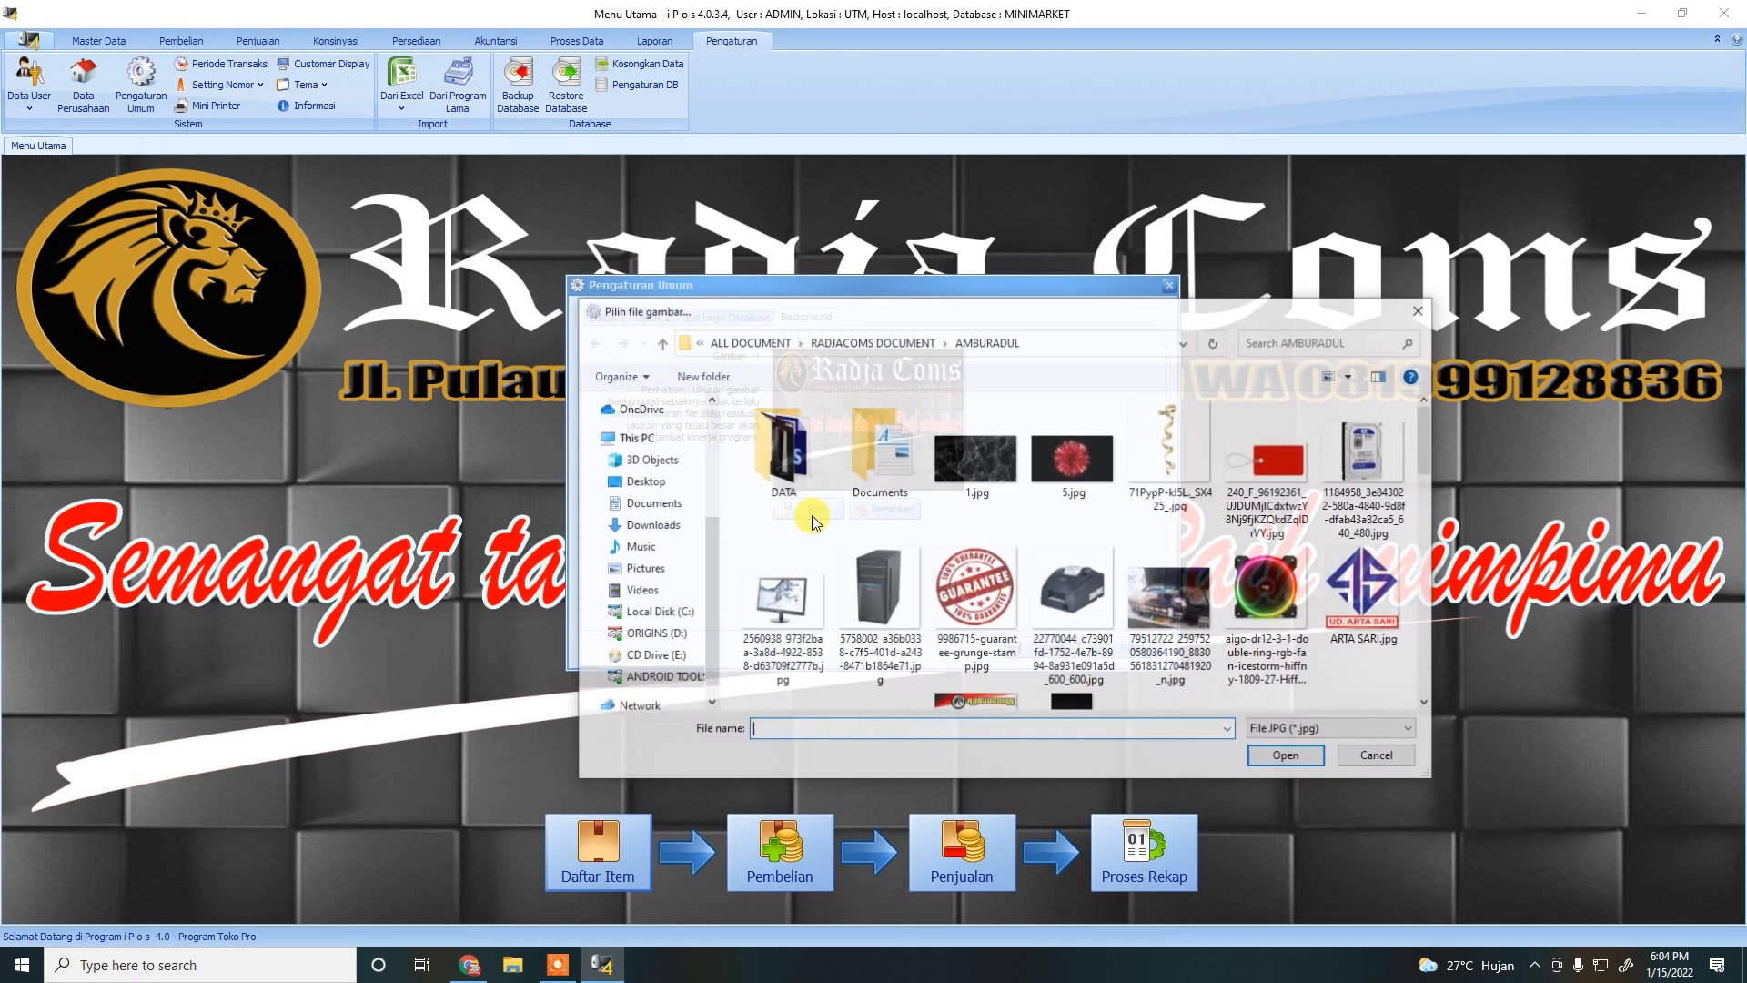
{"action": "scroll", "coordinate": [1099, 602], "scroll_direction": "down", "scroll_amount": 2}
{"action": "scroll", "coordinate": [1092, 602], "scroll_direction": "up", "scroll_amount": 3}
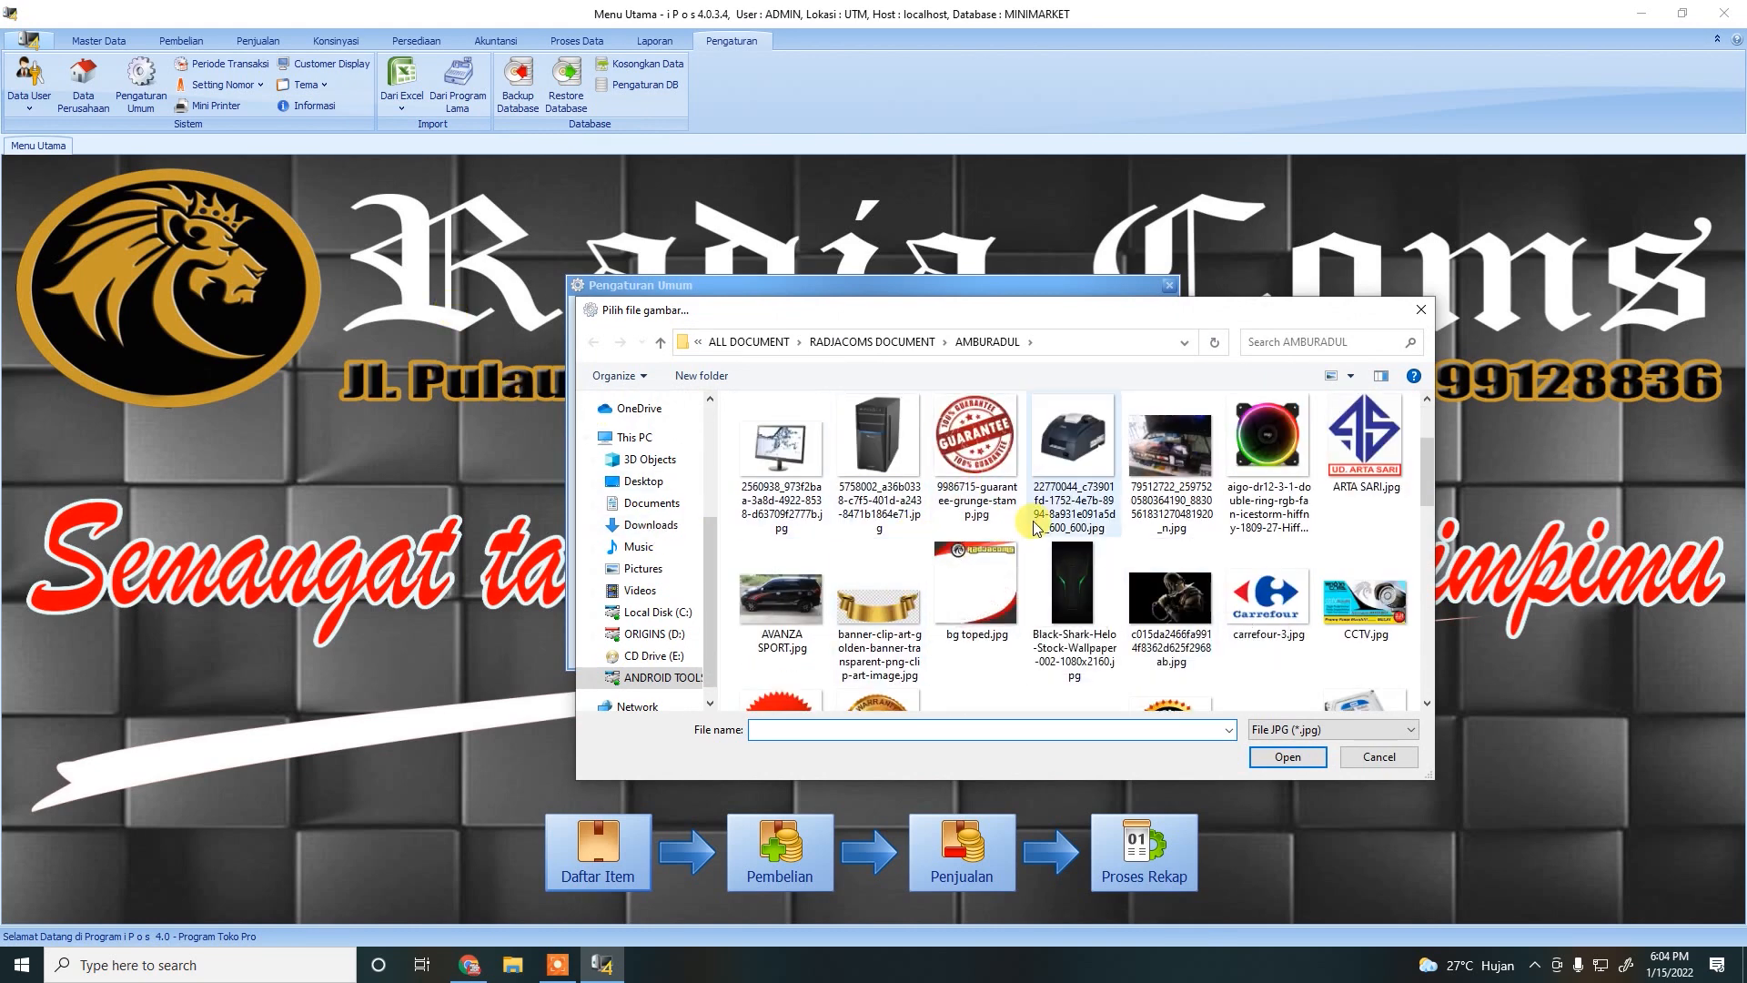
{"action": "left_click", "coordinate": [1361, 764]}
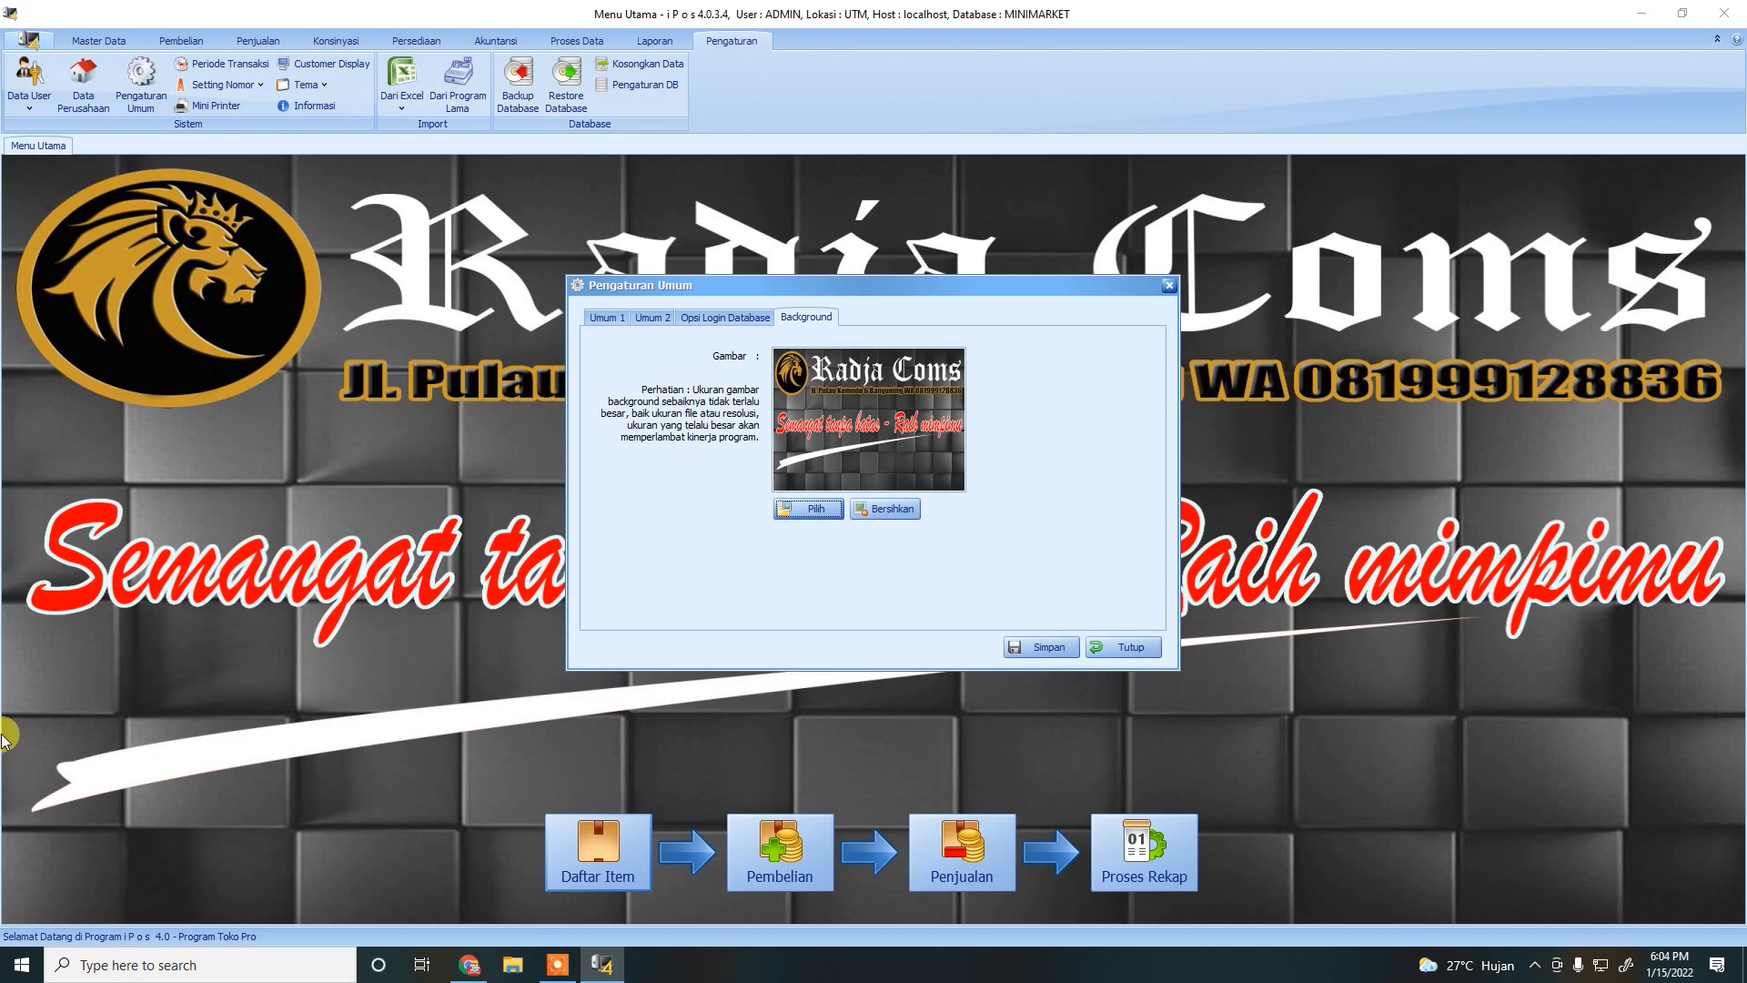
{"action": "left_click", "coordinate": [1118, 647]}
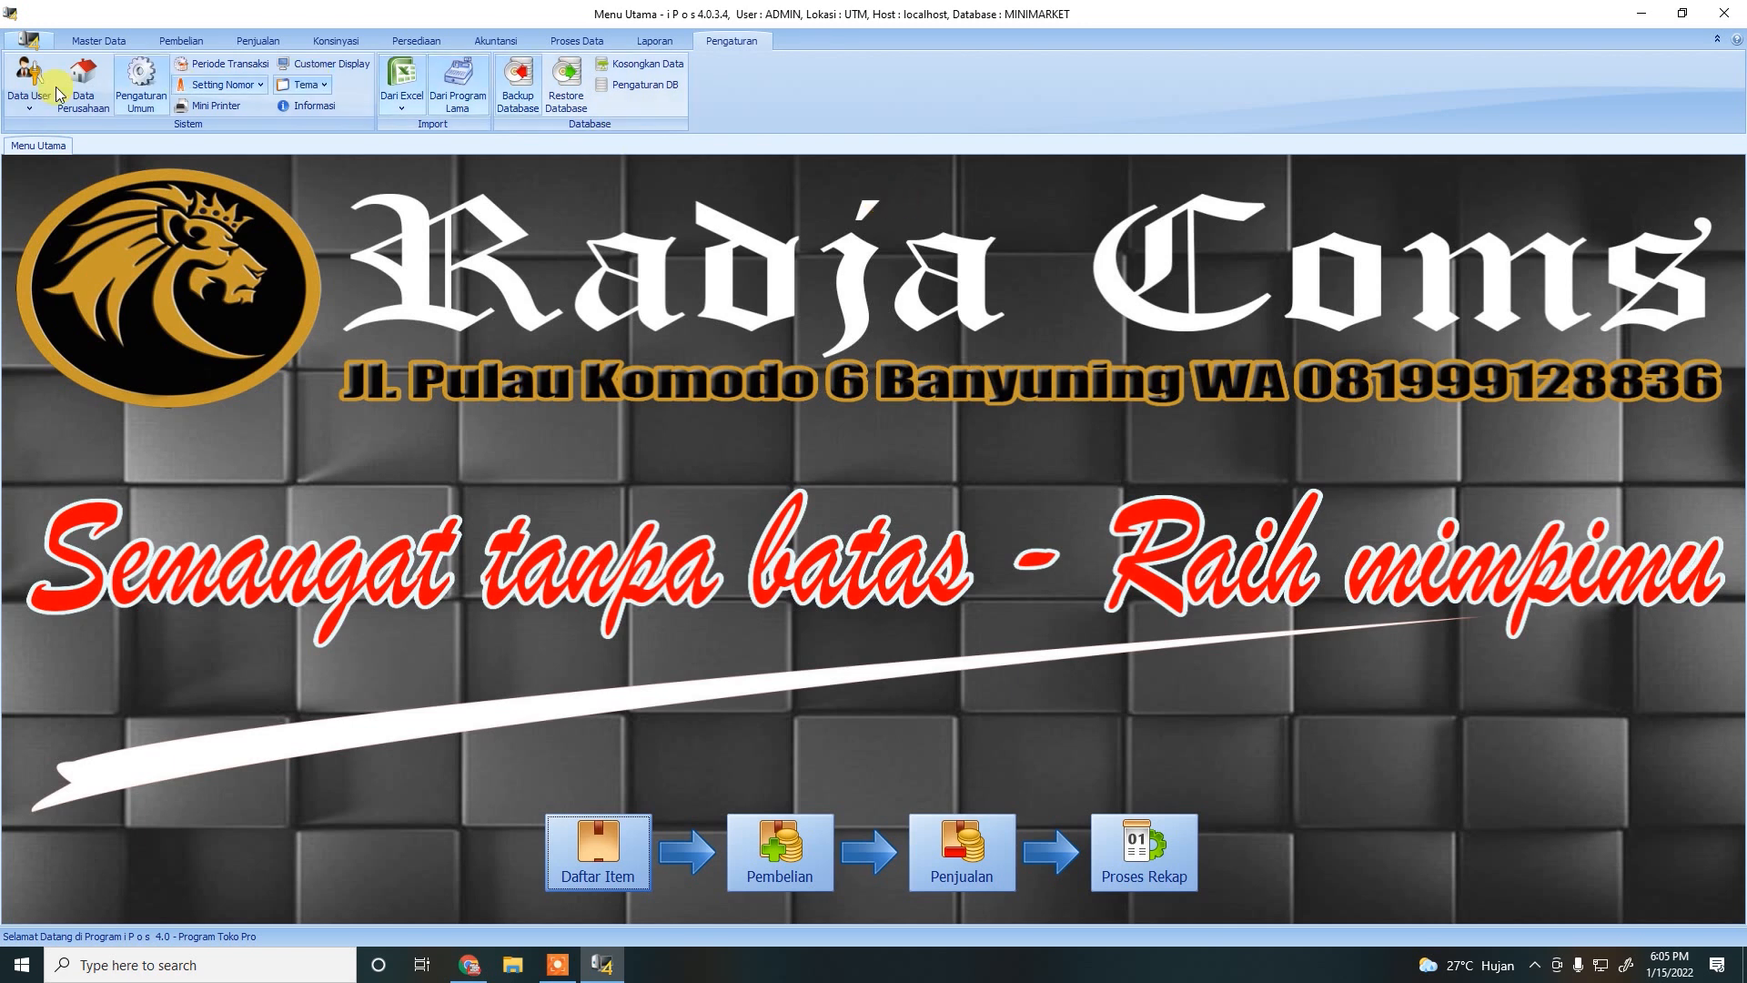
Open the Mini Printer & Kasir settings and keep POS-58 as the receipt printer.
{"action": "left_click", "coordinate": [151, 107]}
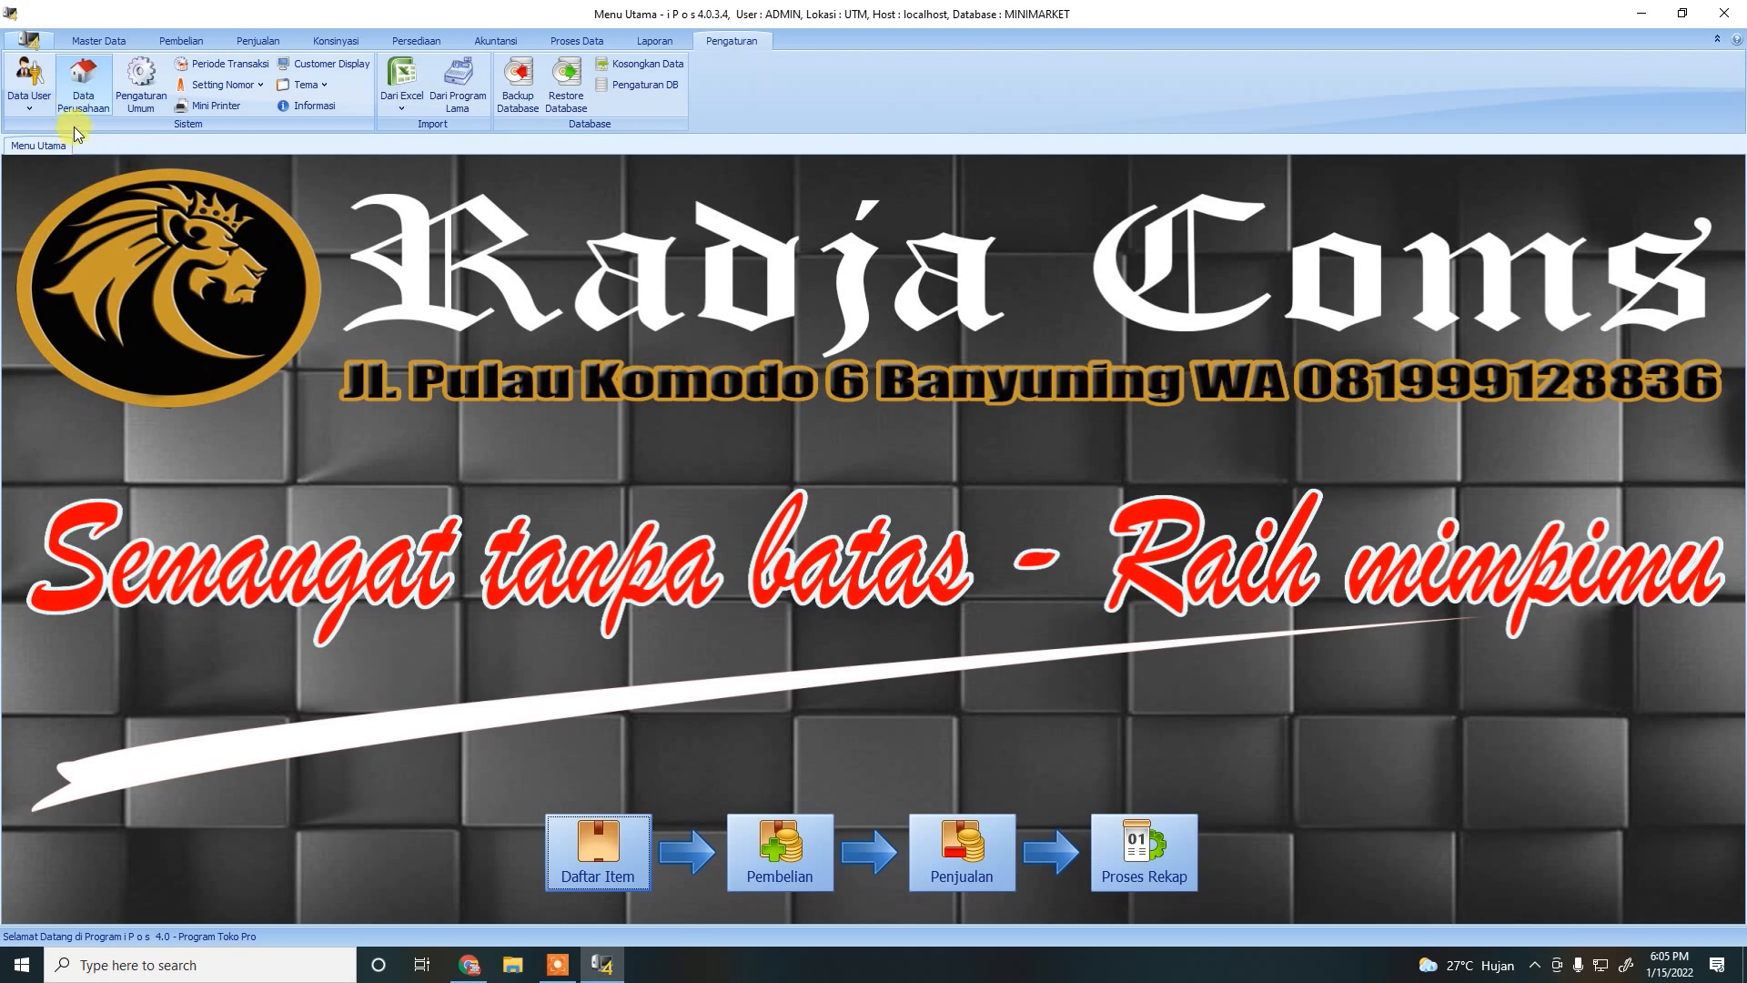
{"action": "left_click", "coordinate": [222, 102]}
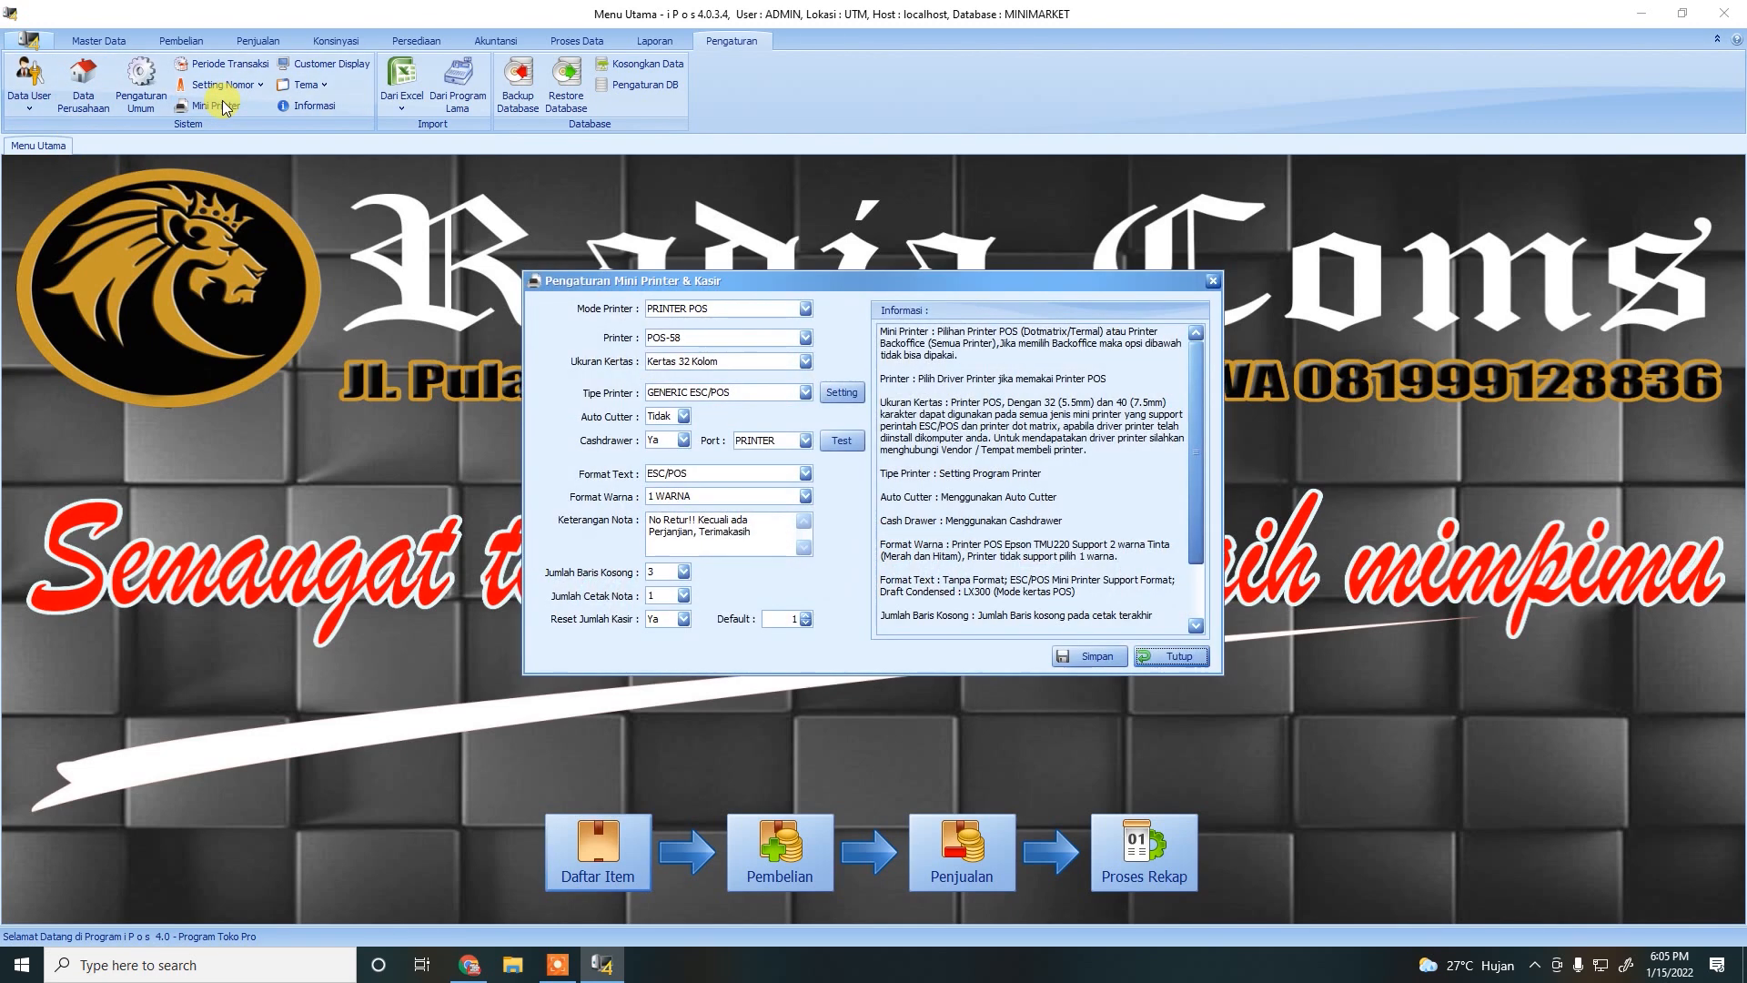
{"action": "left_click", "coordinate": [804, 314]}
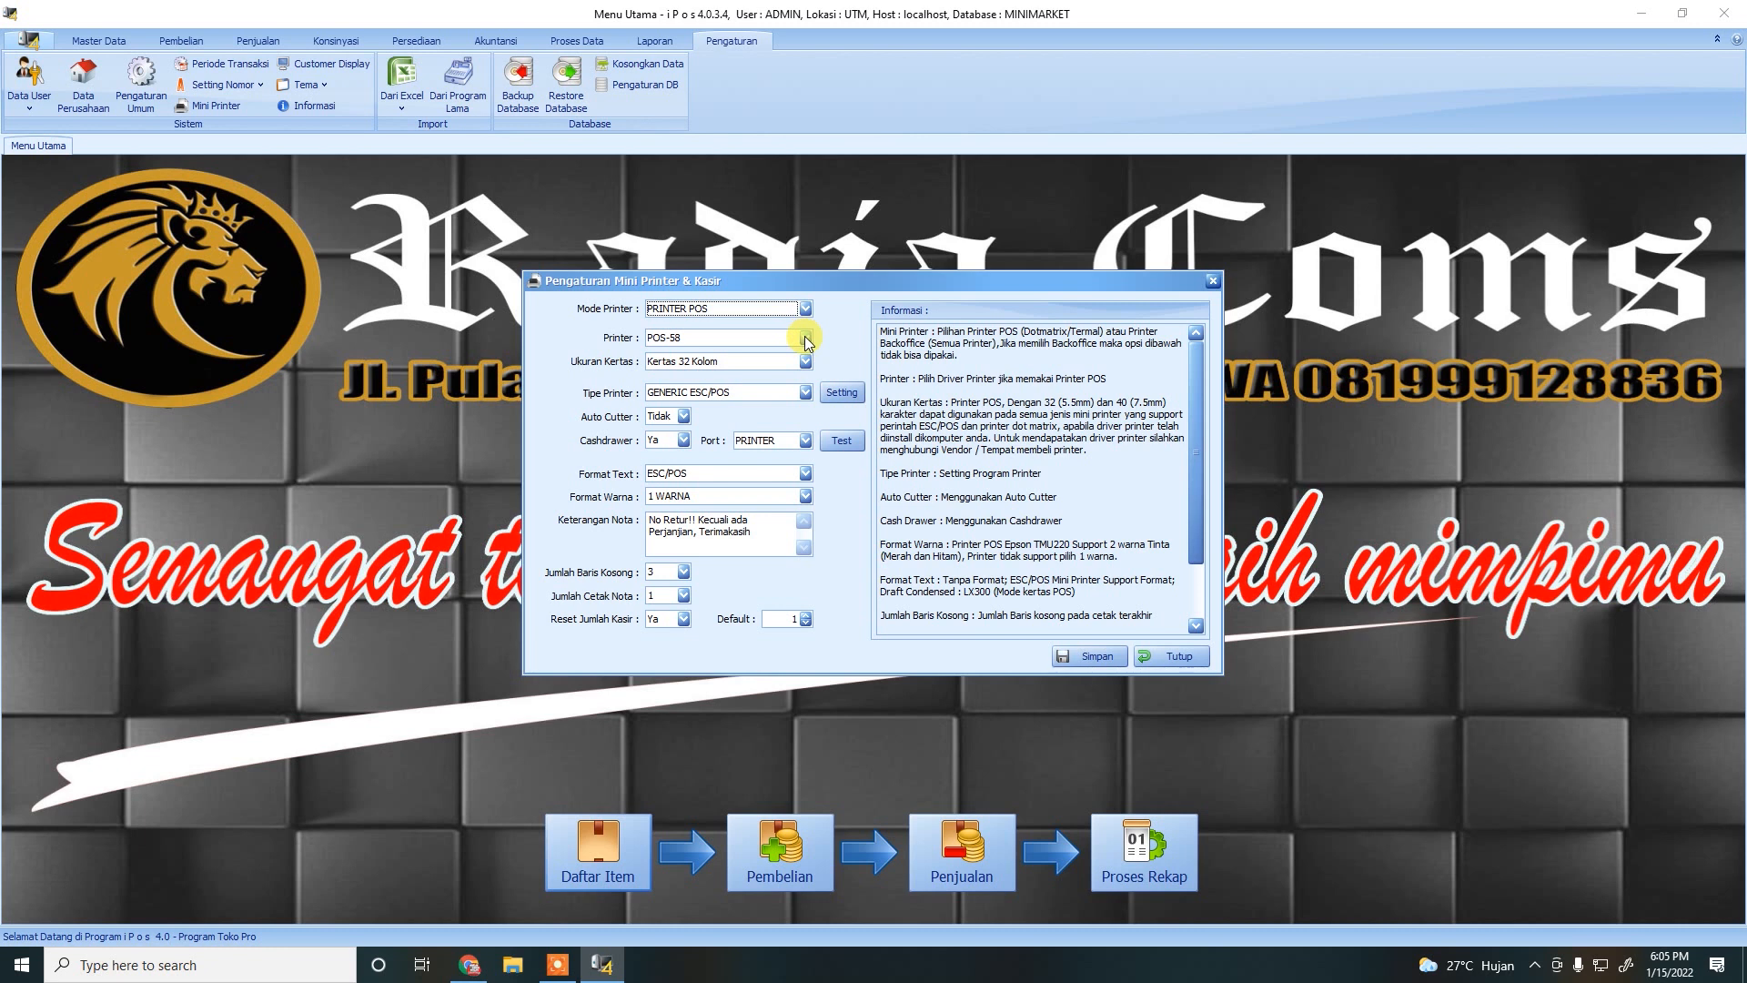
{"action": "left_click", "coordinate": [806, 339]}
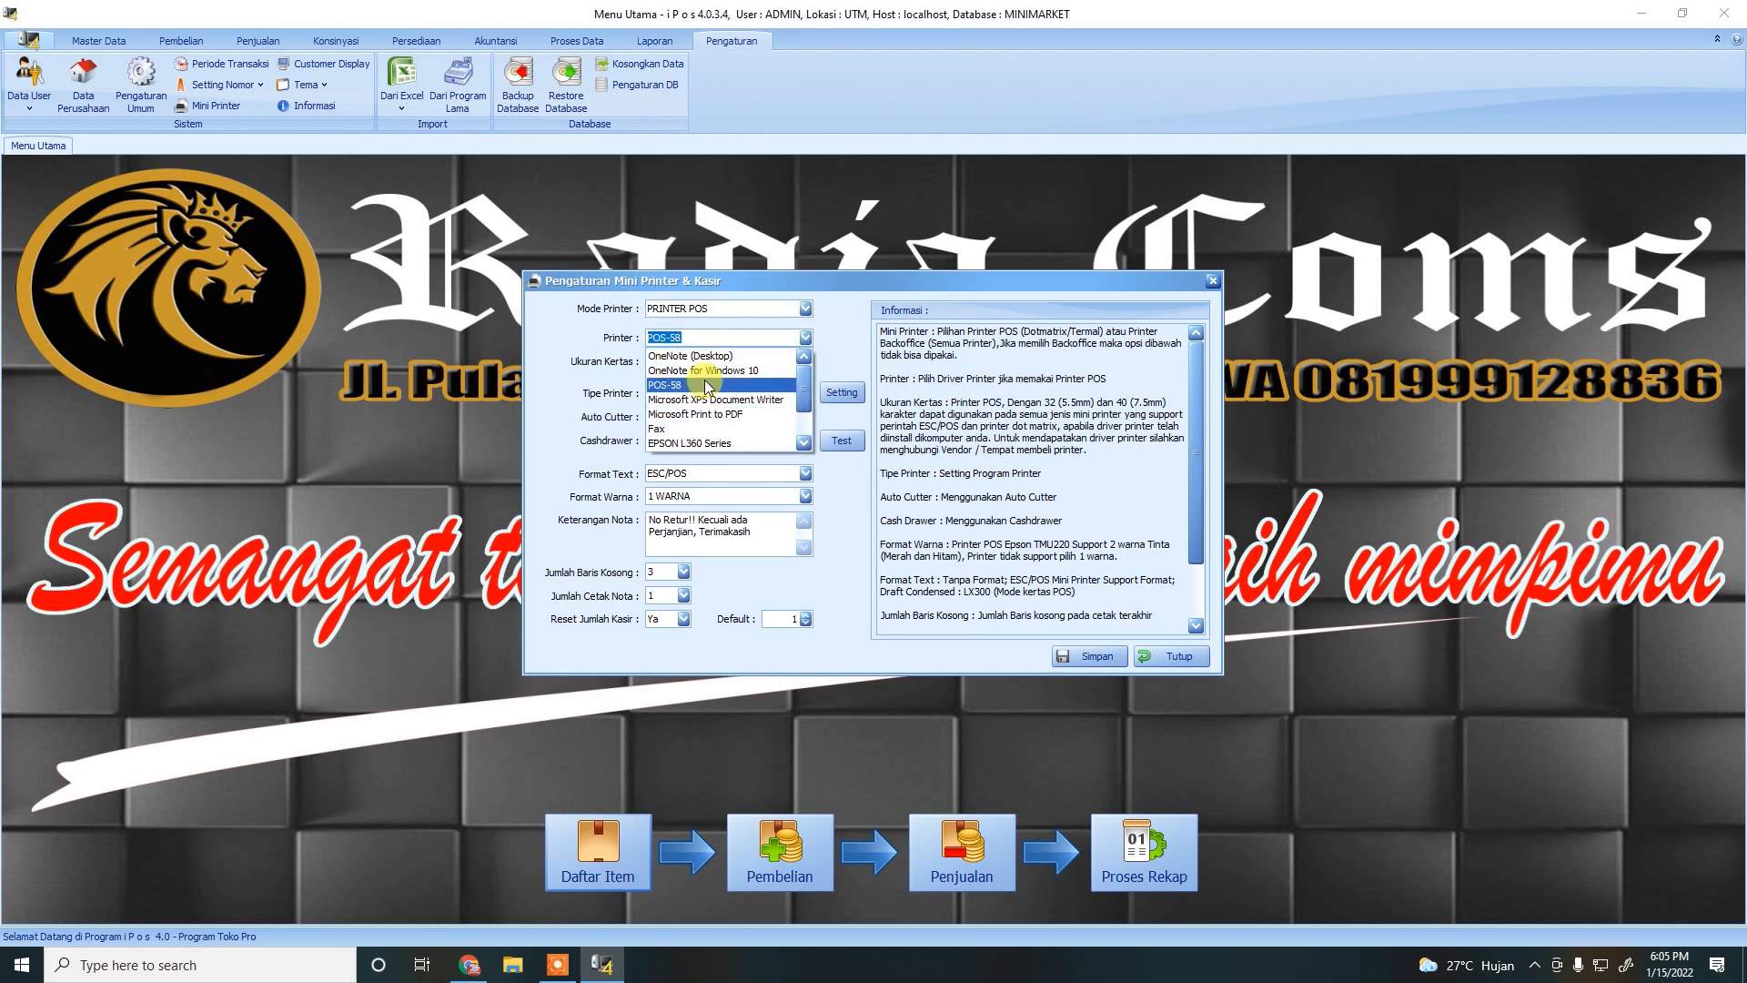
{"action": "left_click", "coordinate": [812, 341]}
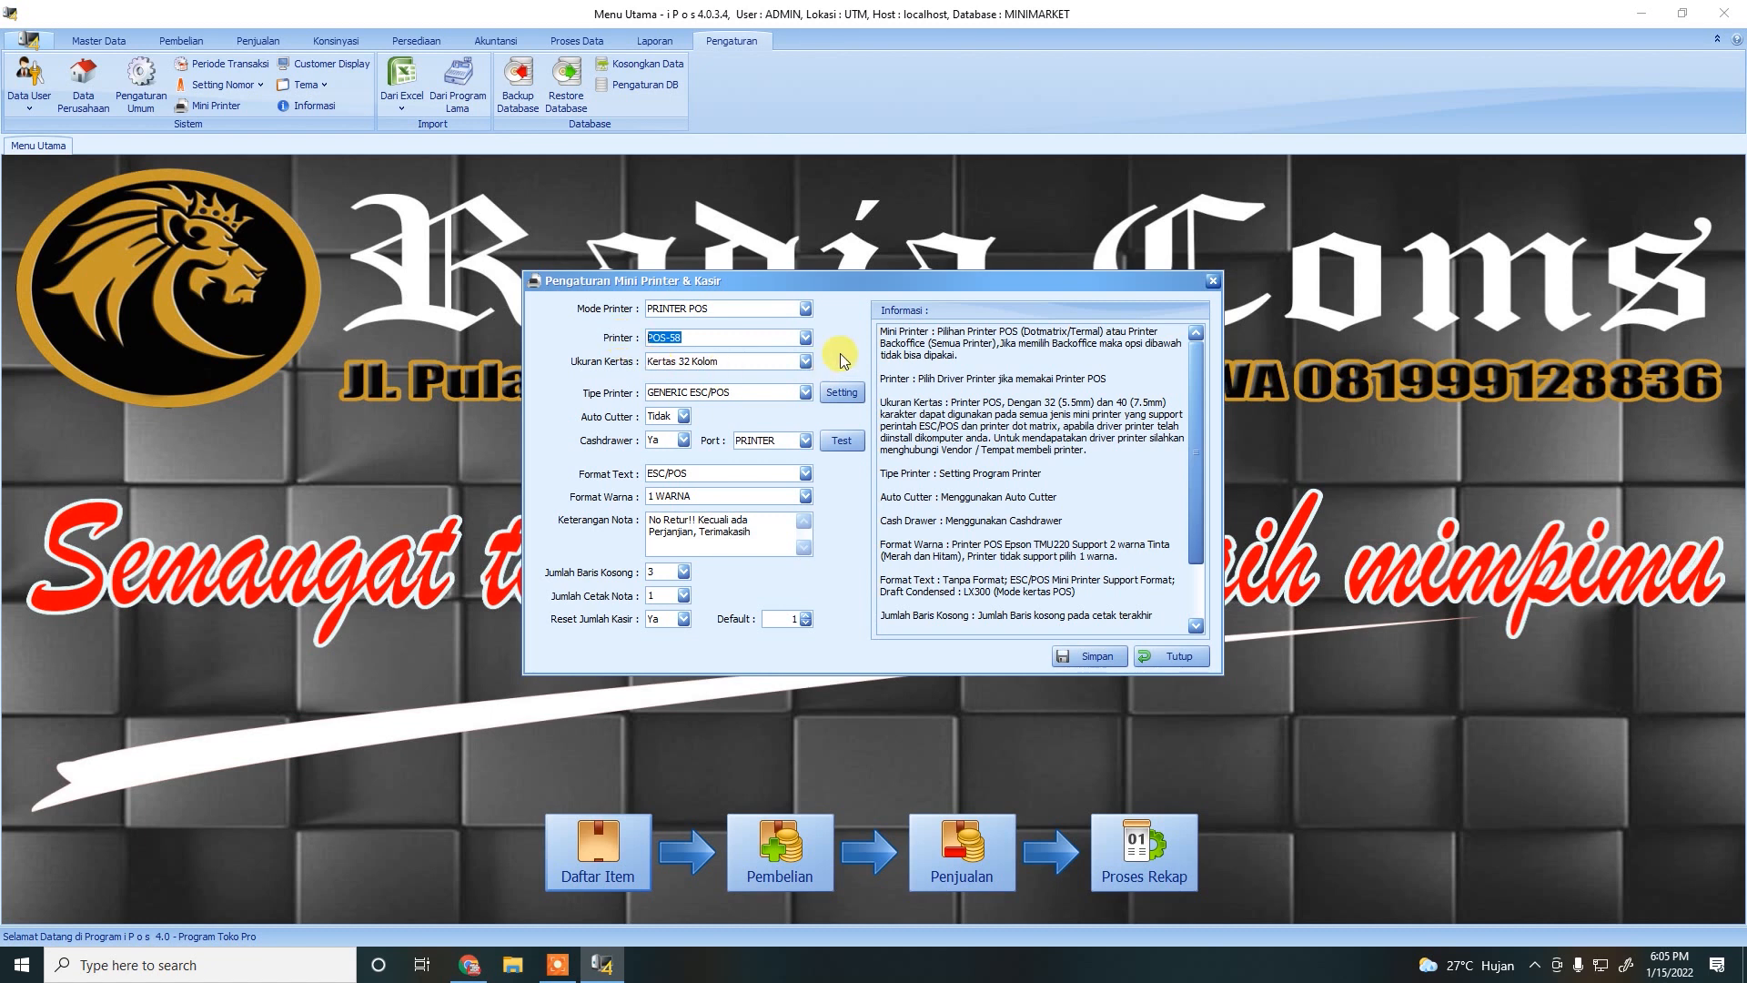
Set the paper size to Kertas 32 Kolom and turn Auto Cutter on.
{"action": "left_click", "coordinate": [804, 362]}
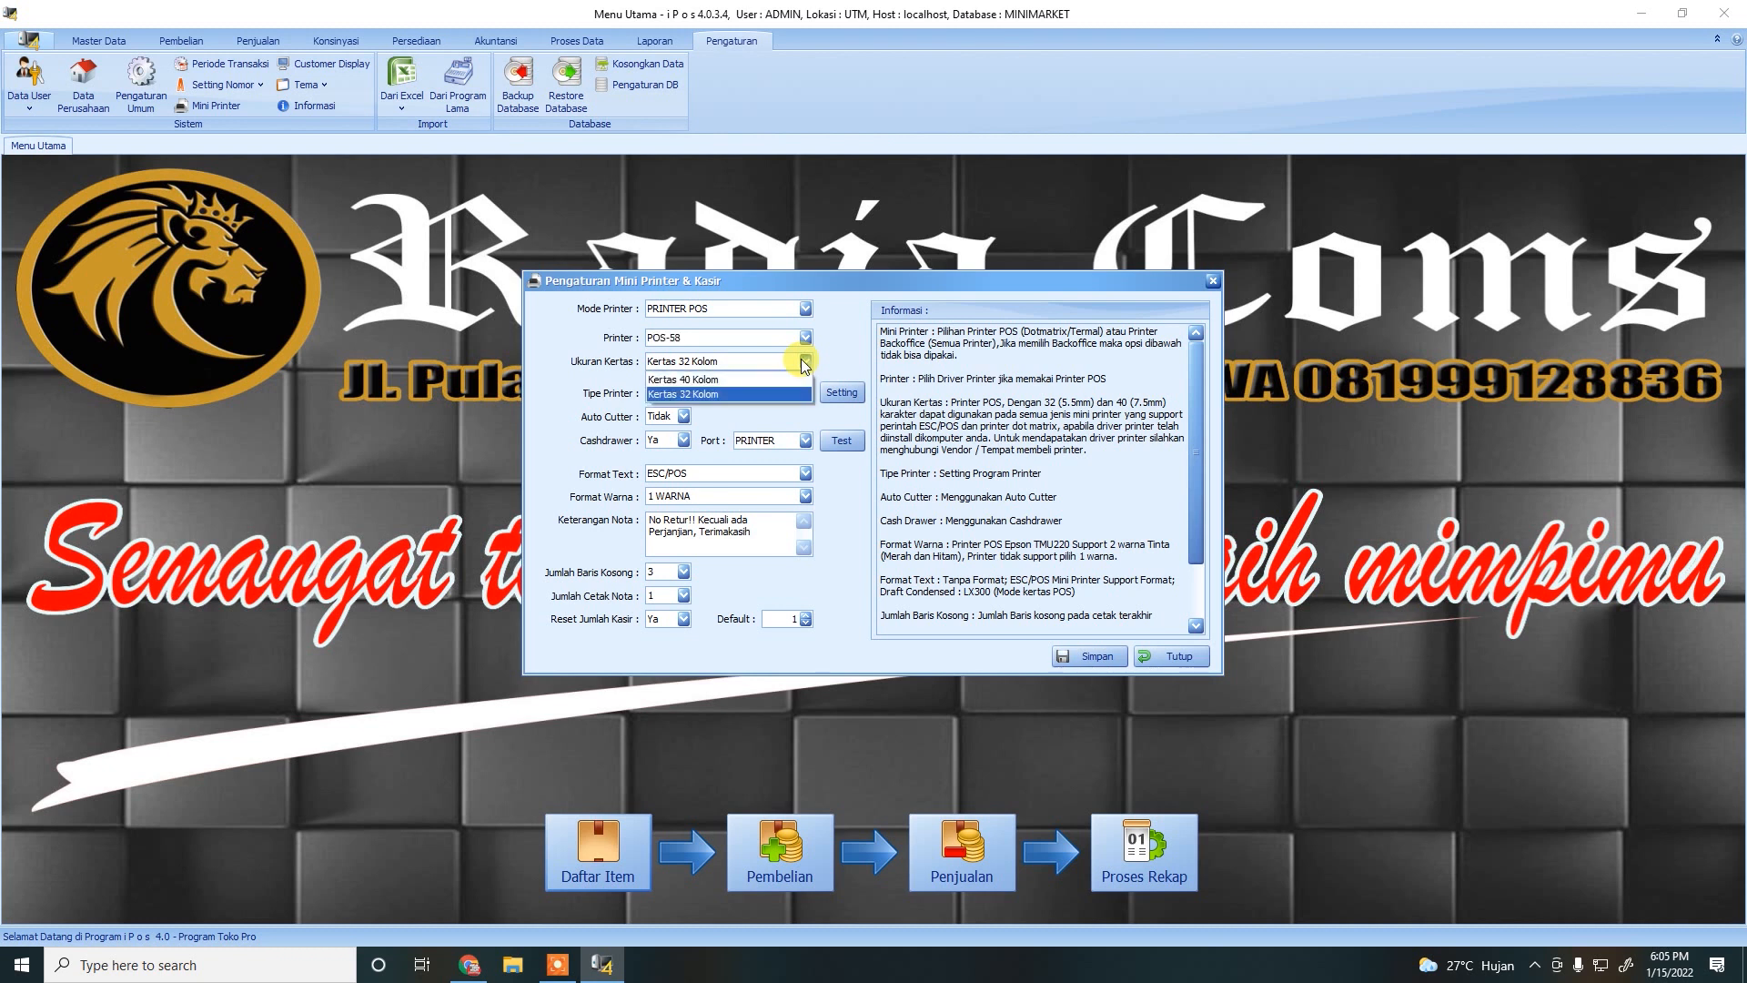
{"action": "left_click", "coordinate": [669, 396]}
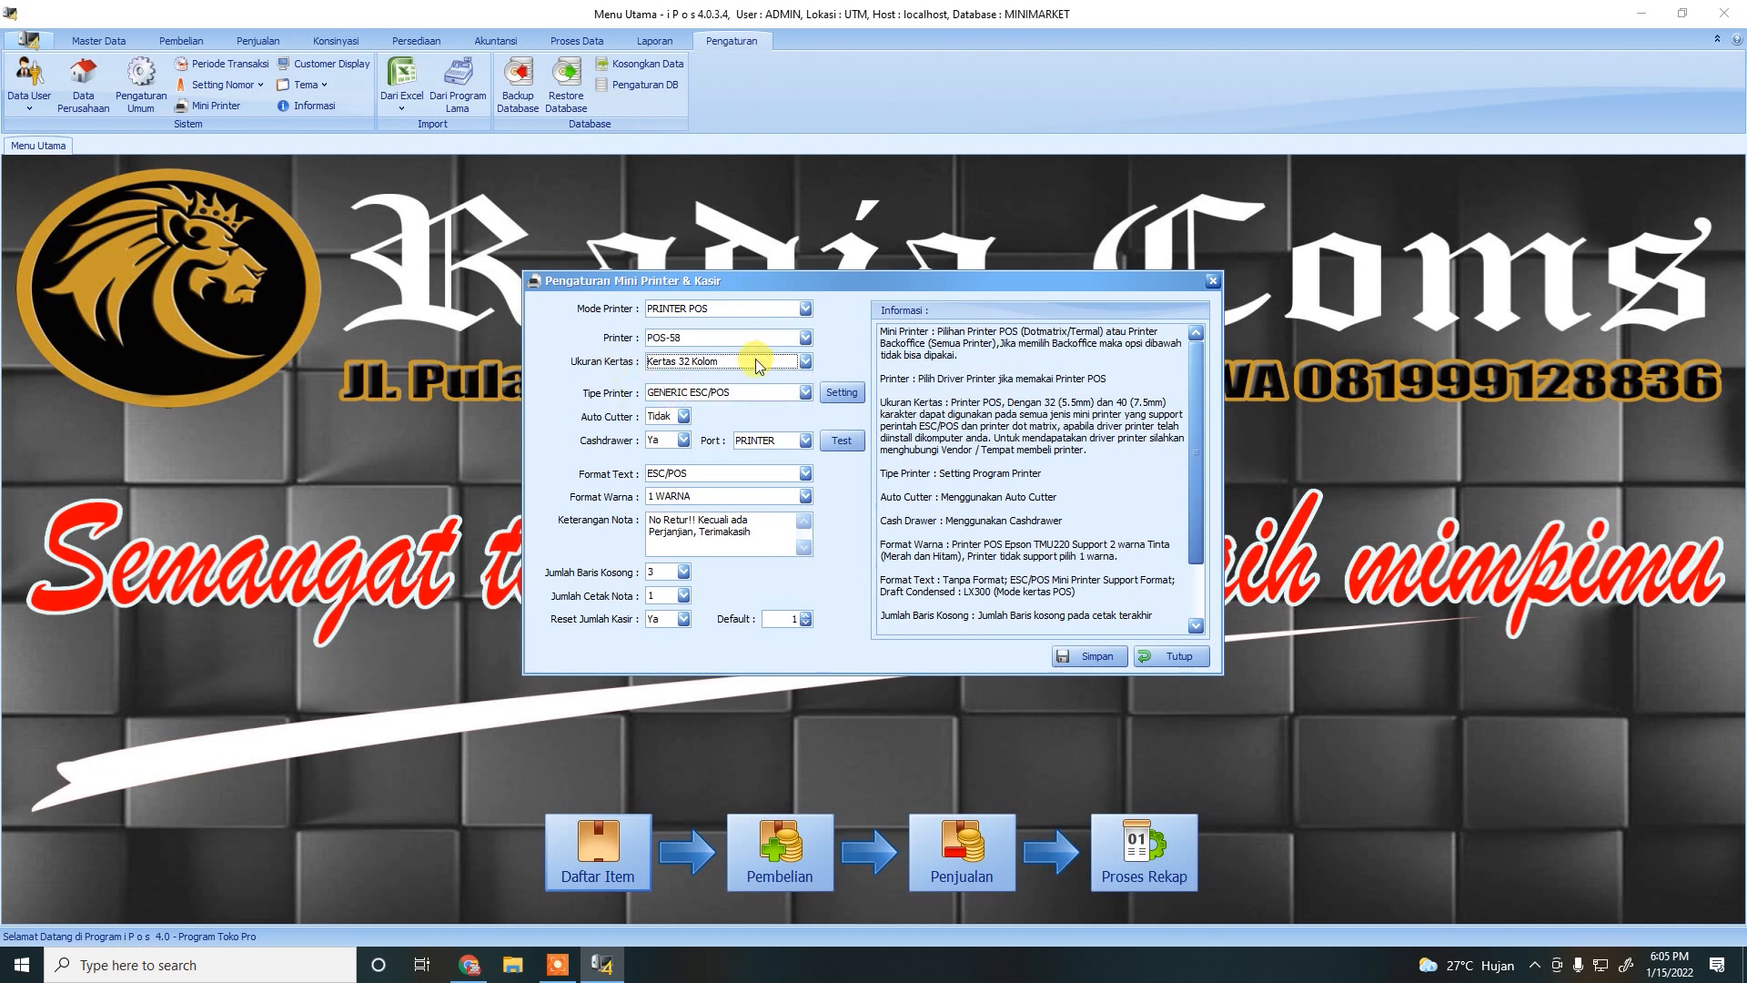
{"action": "left_click", "coordinate": [756, 363]}
{"action": "left_click", "coordinate": [733, 375]}
{"action": "left_click", "coordinate": [793, 362]}
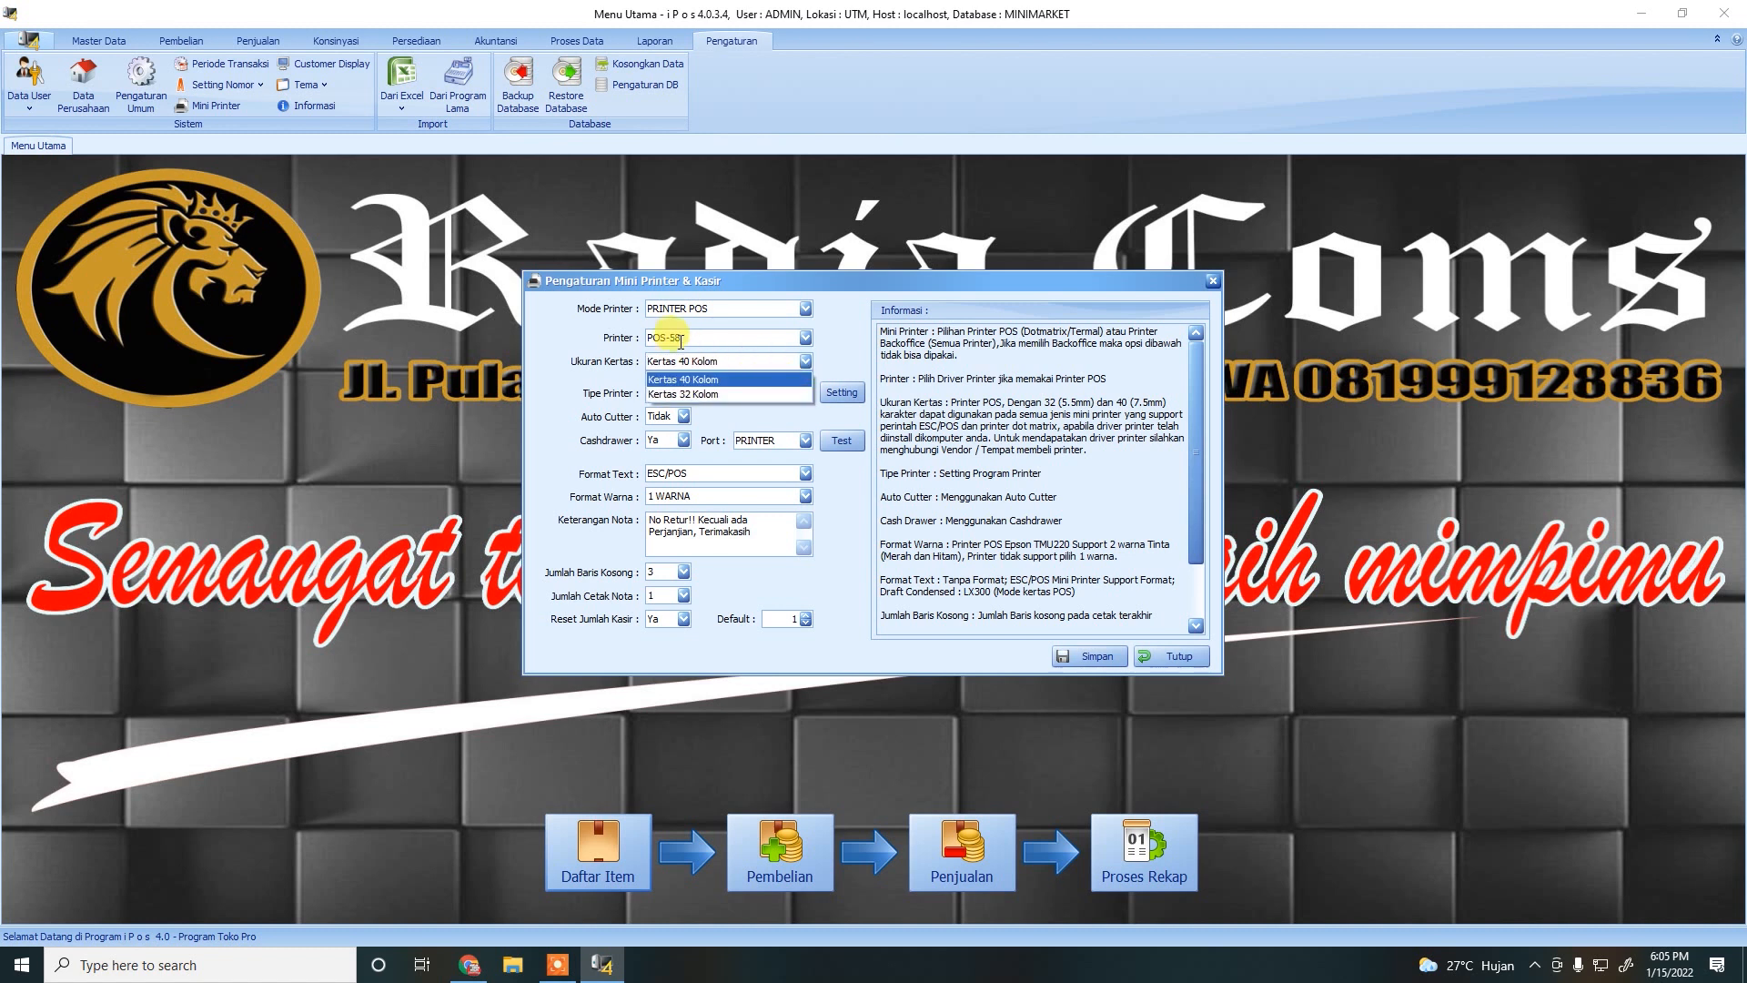
{"action": "left_click", "coordinate": [693, 393]}
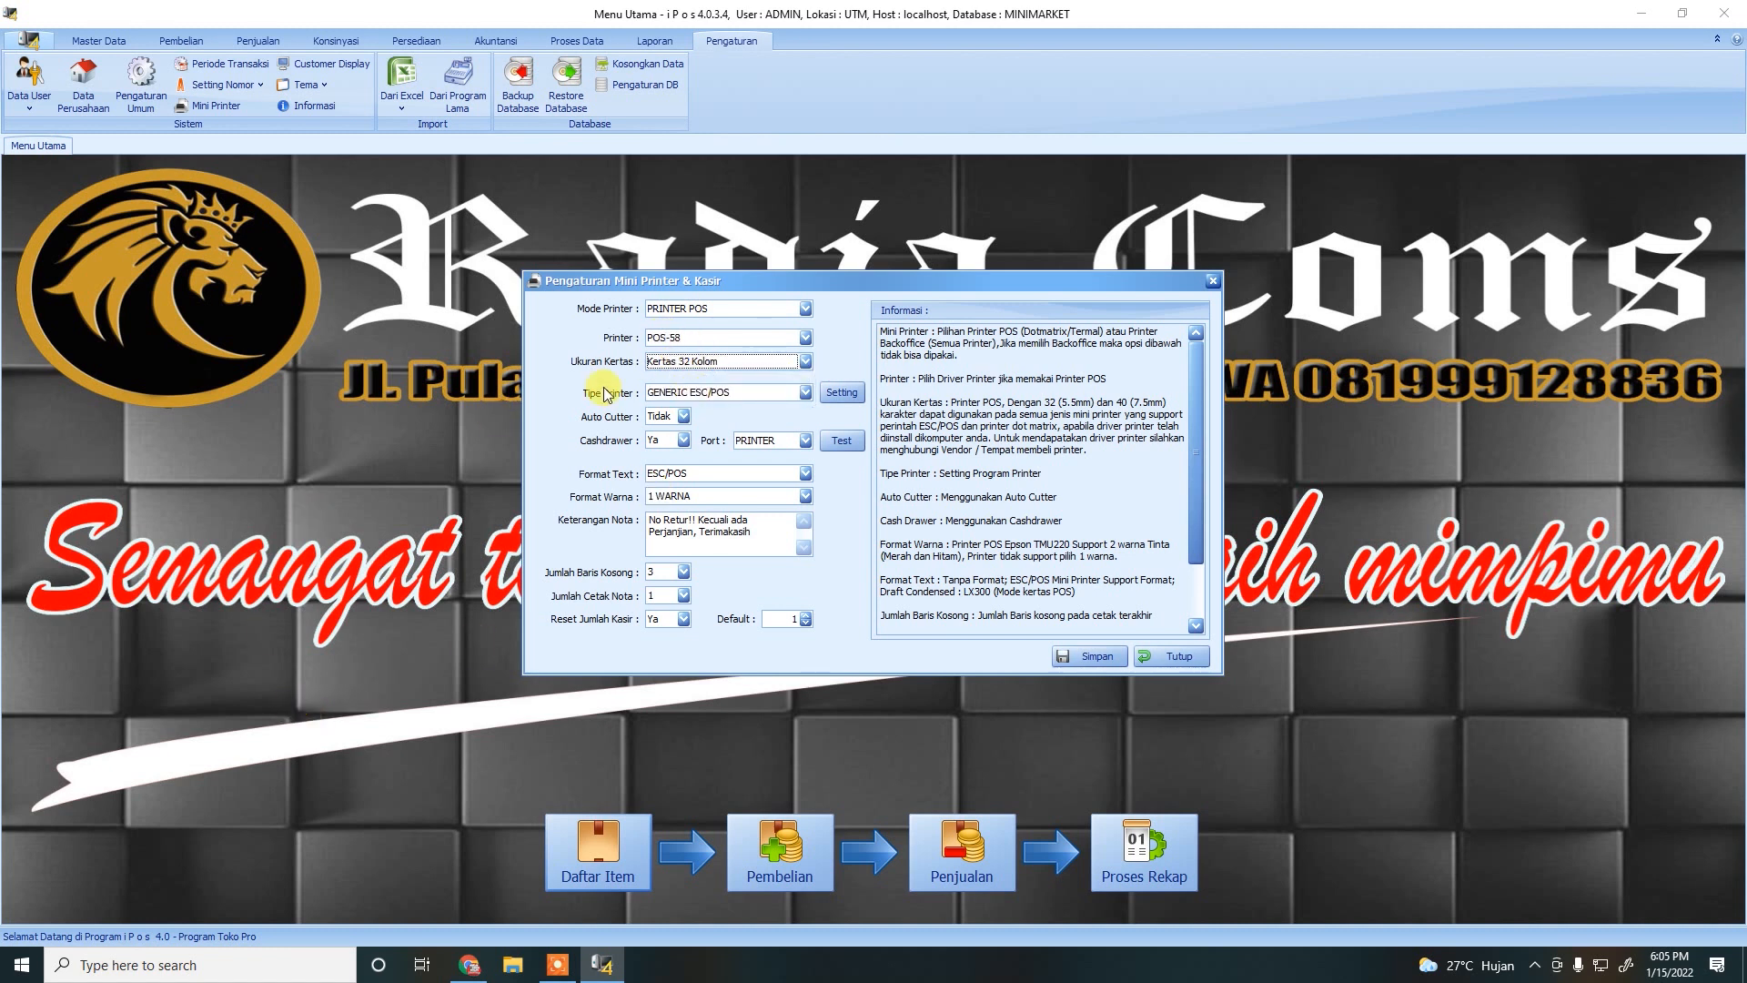
{"action": "left_click", "coordinate": [669, 418]}
{"action": "left_click", "coordinate": [668, 434]}
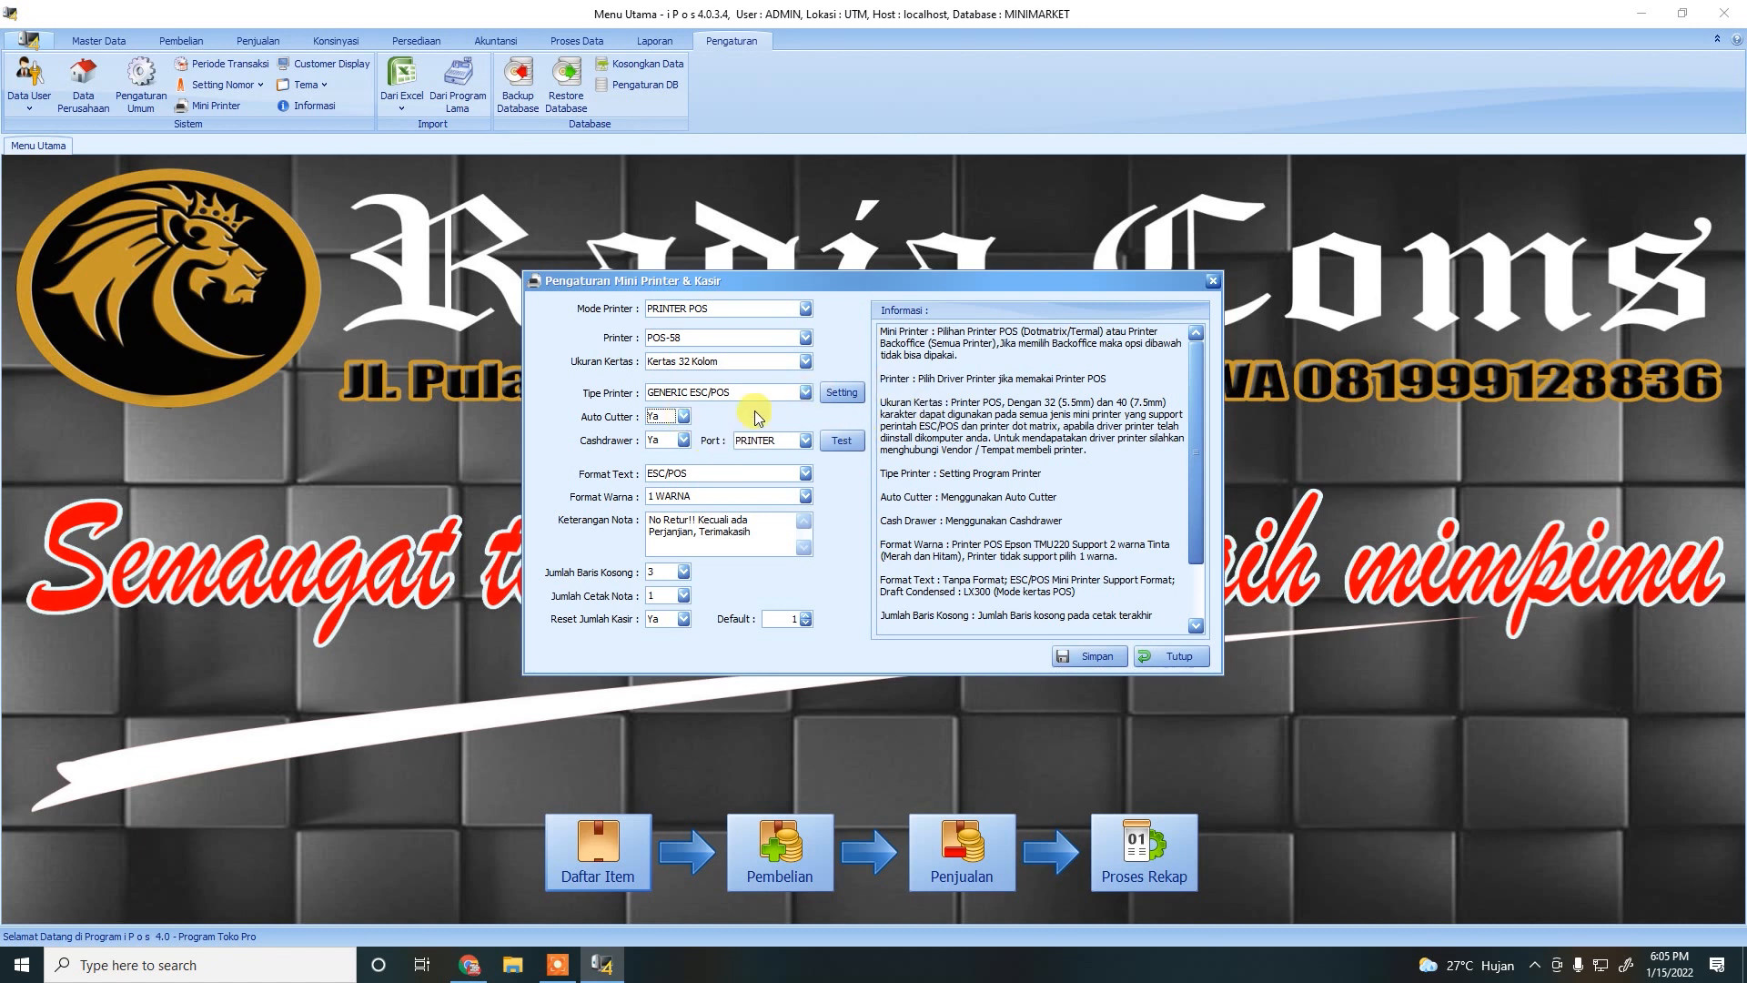
Keep the PRINTER port, then save and close the mini printer settings.
{"action": "left_click", "coordinate": [806, 442]}
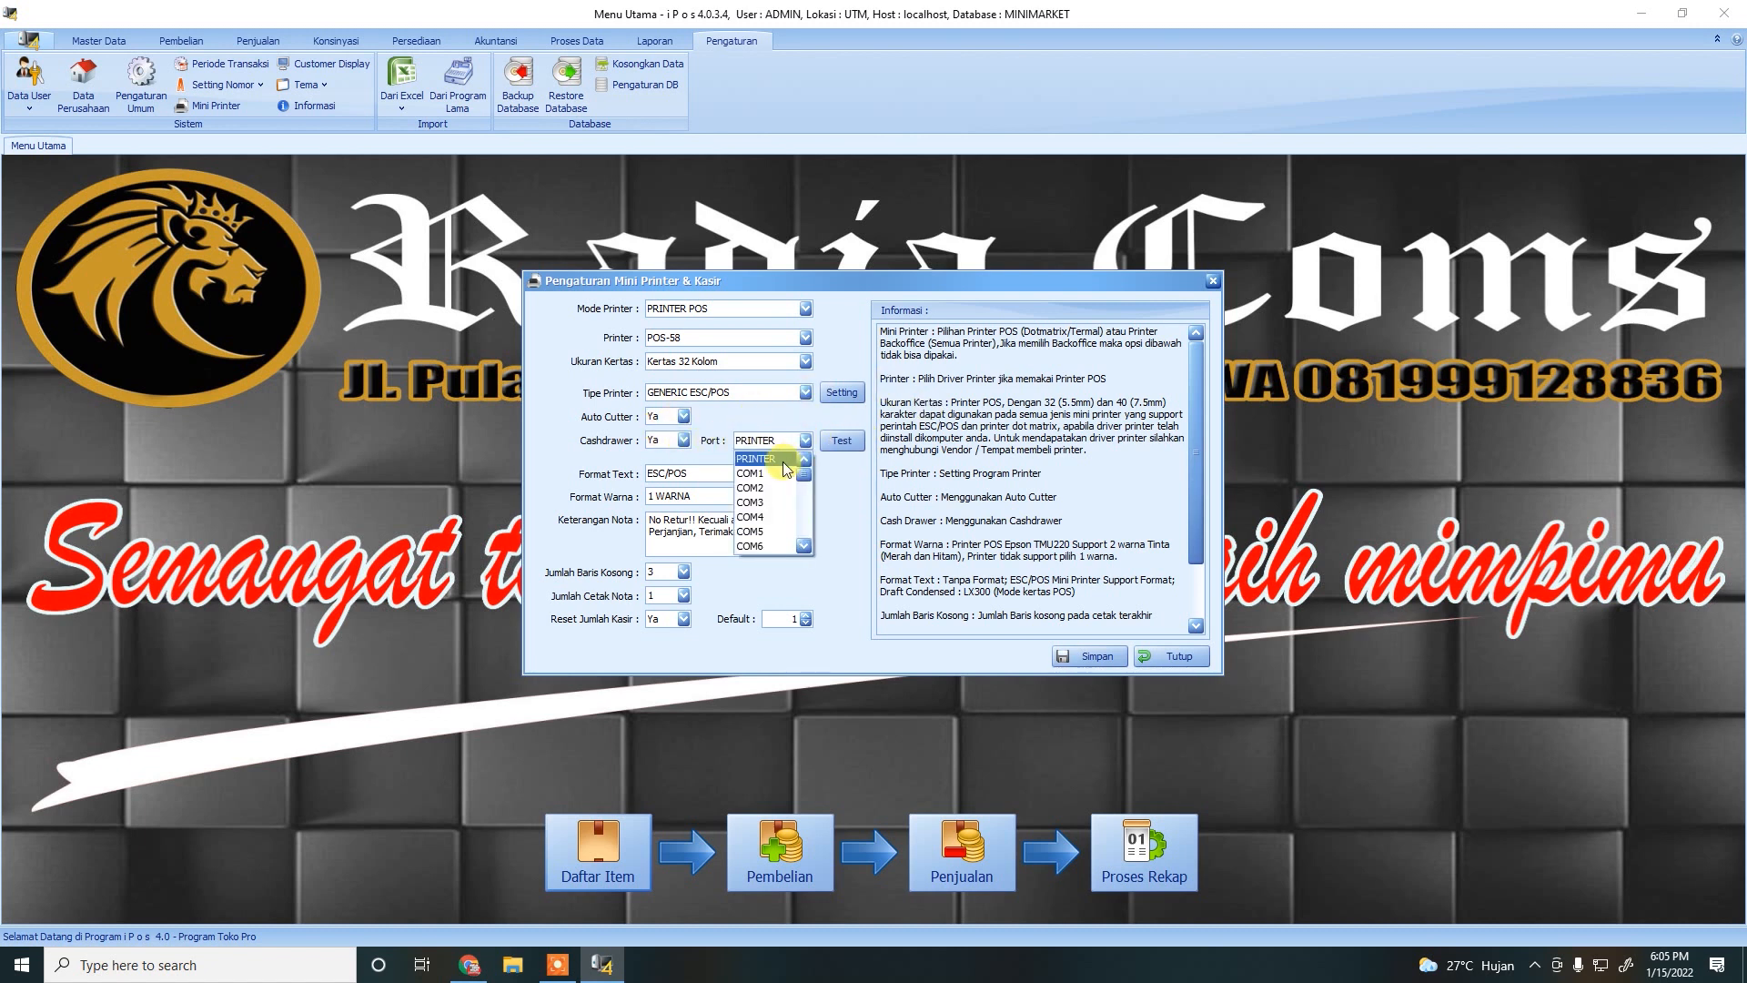
{"action": "mouse_move", "coordinate": [805, 474]}
{"action": "left_mouse_down"}
{"action": "mouse_move", "coordinate": [806, 555]}
{"action": "mouse_move", "coordinate": [812, 464]}
{"action": "left_mouse_up"}
{"action": "left_click", "coordinate": [852, 496]}
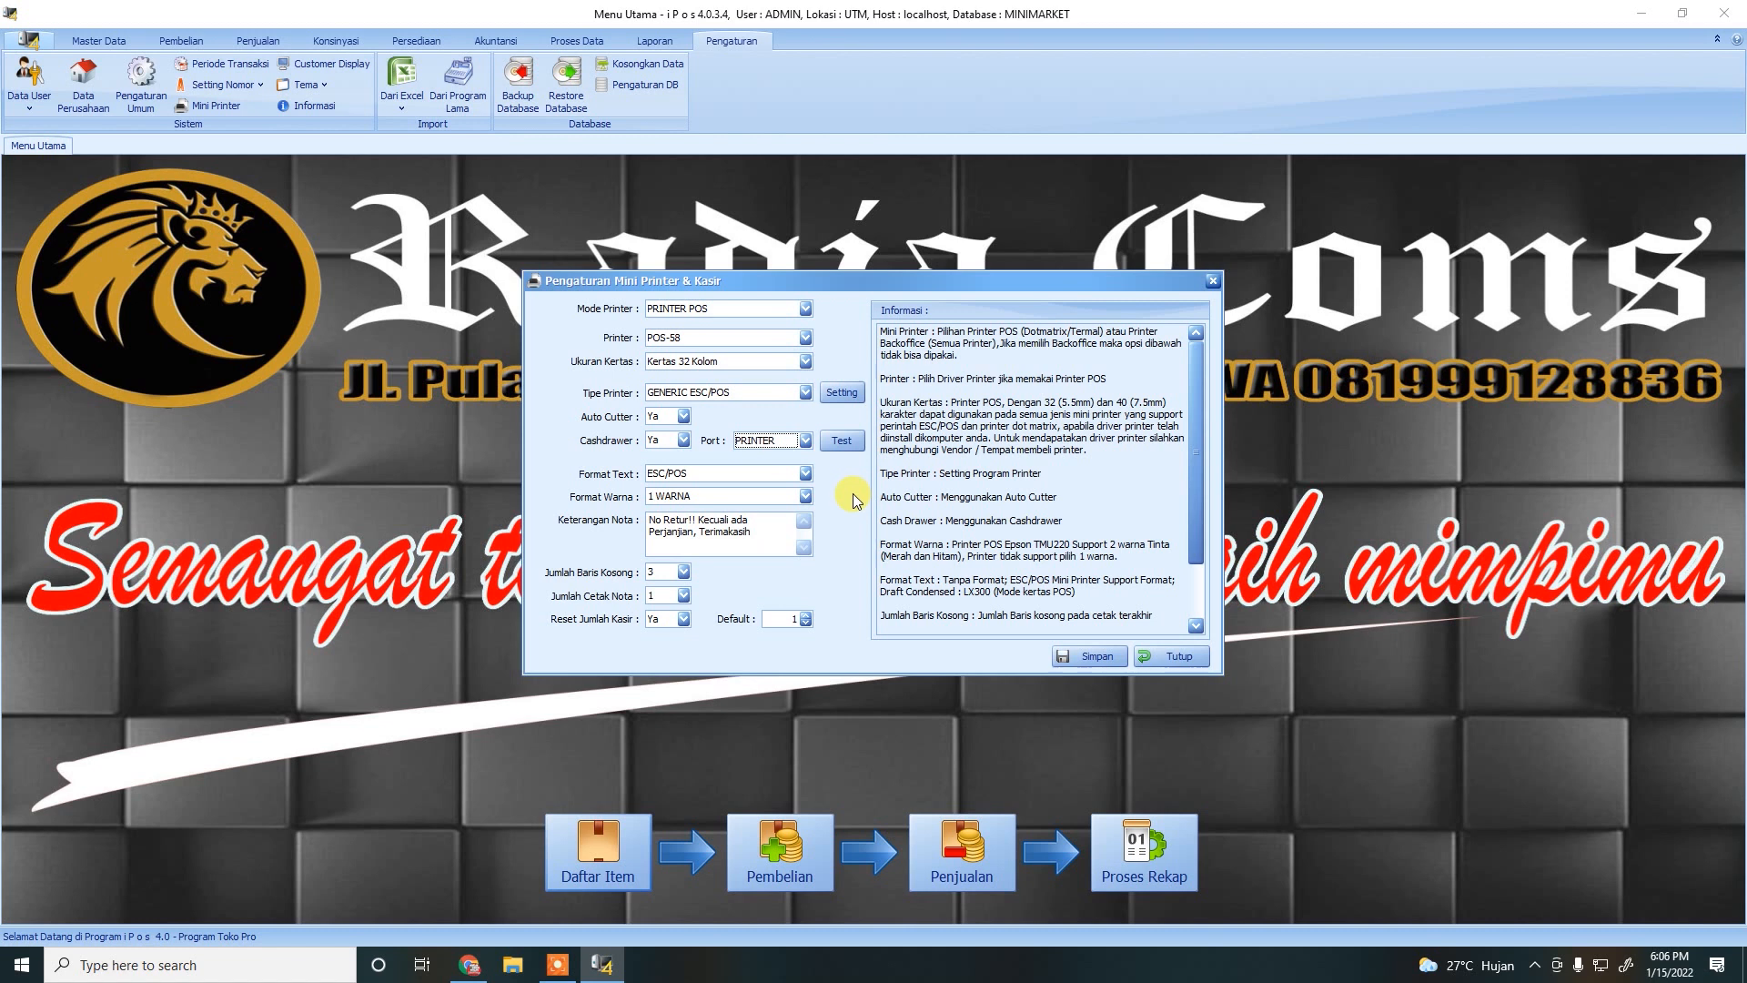
{"action": "left_click_drag", "start_coordinate": [753, 533], "coordinate": [432, 441]}
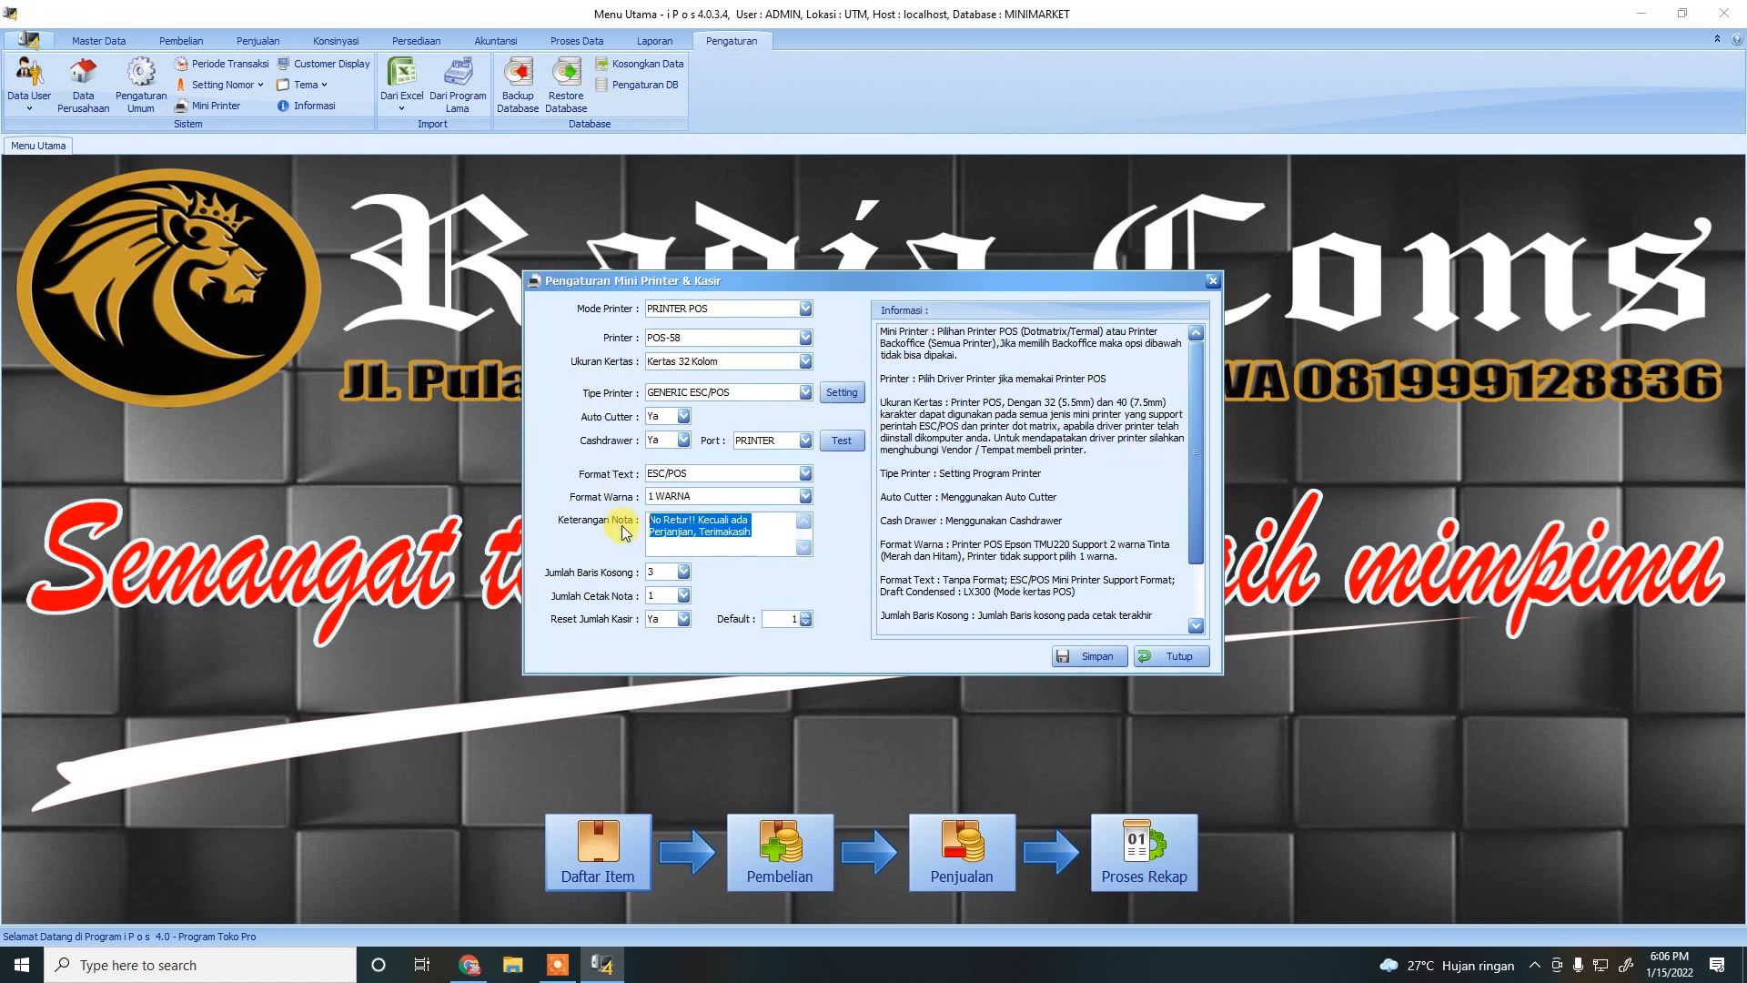
{"action": "left_click", "coordinate": [1079, 657]}
{"action": "left_click", "coordinate": [919, 548]}
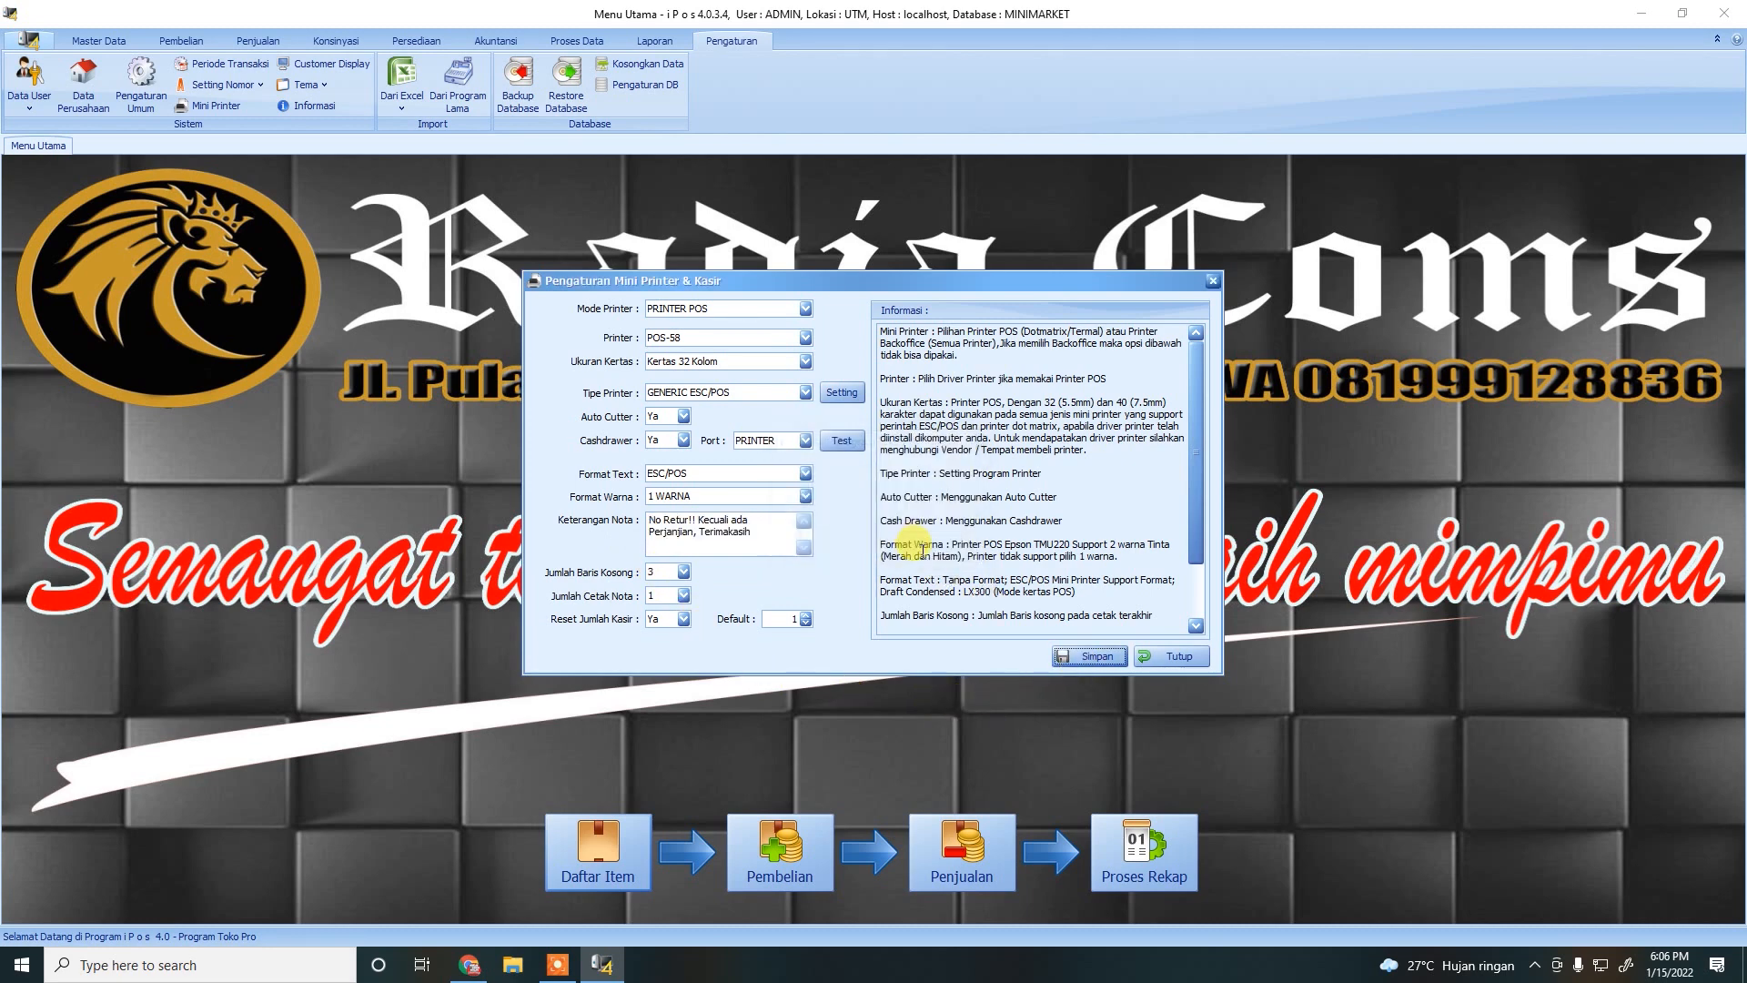
{"action": "left_click", "coordinate": [1168, 655]}
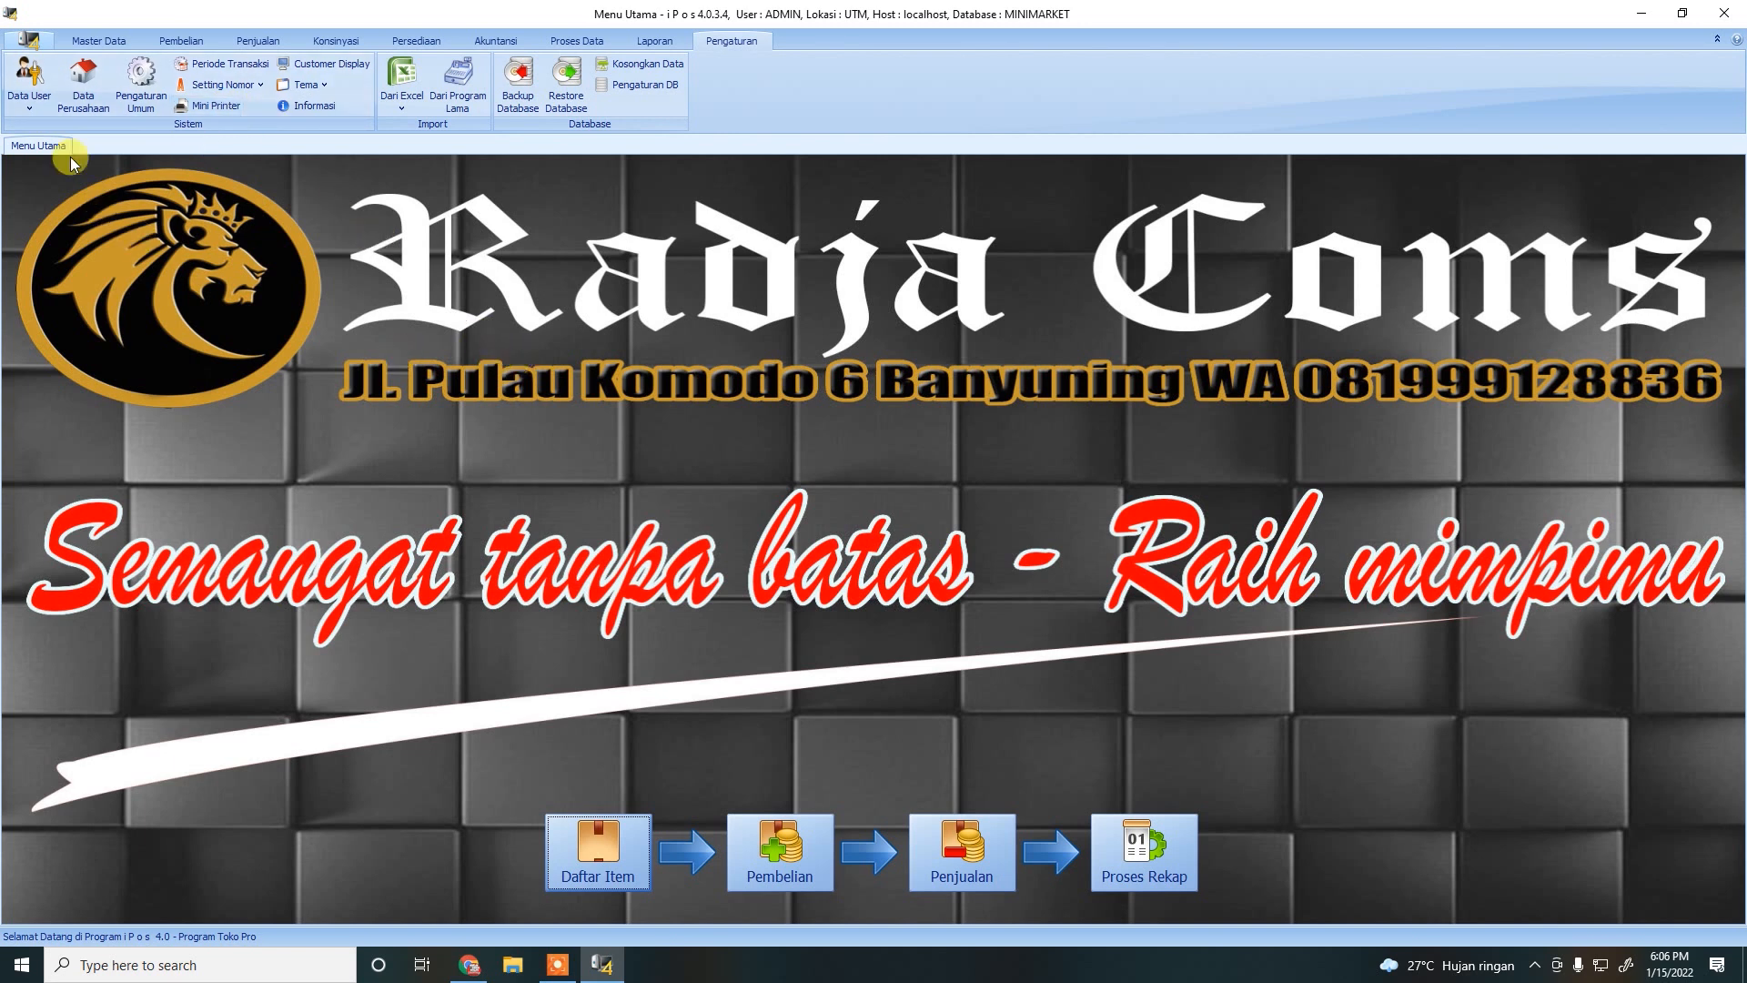
In Daftar User, edit the ADMIN account's Nama User to ADI and save it.
{"action": "left_click", "coordinate": [29, 102]}
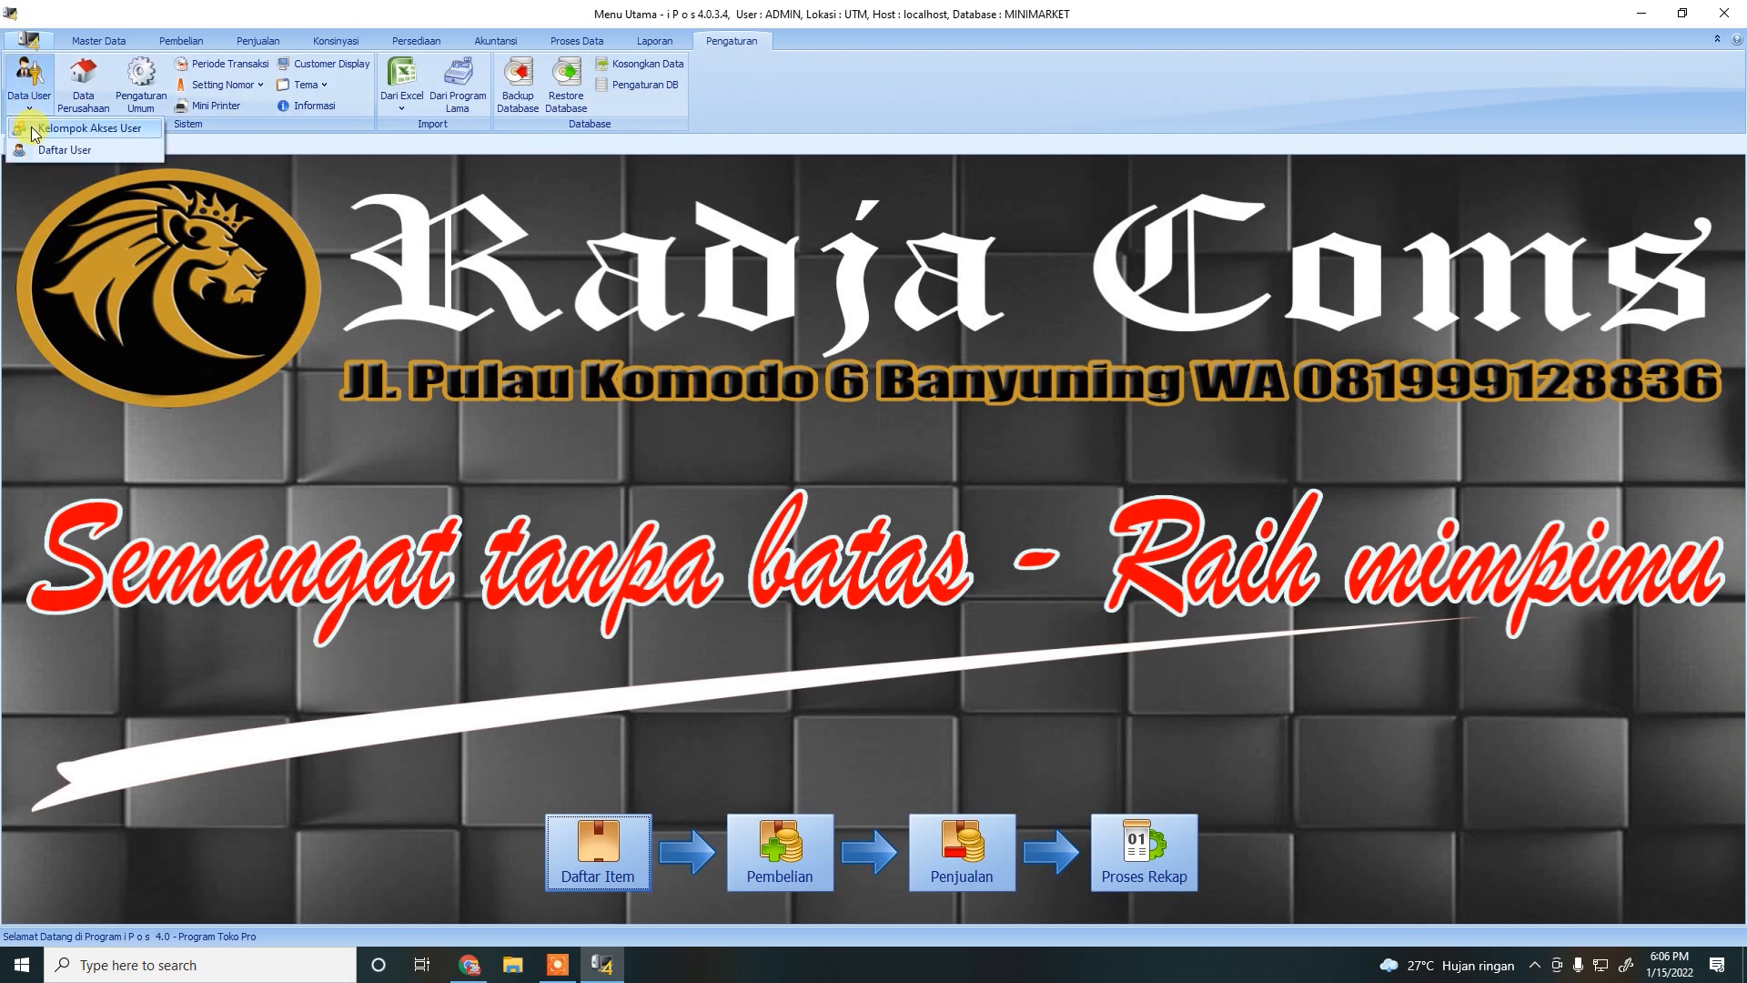
{"action": "left_click", "coordinate": [40, 148]}
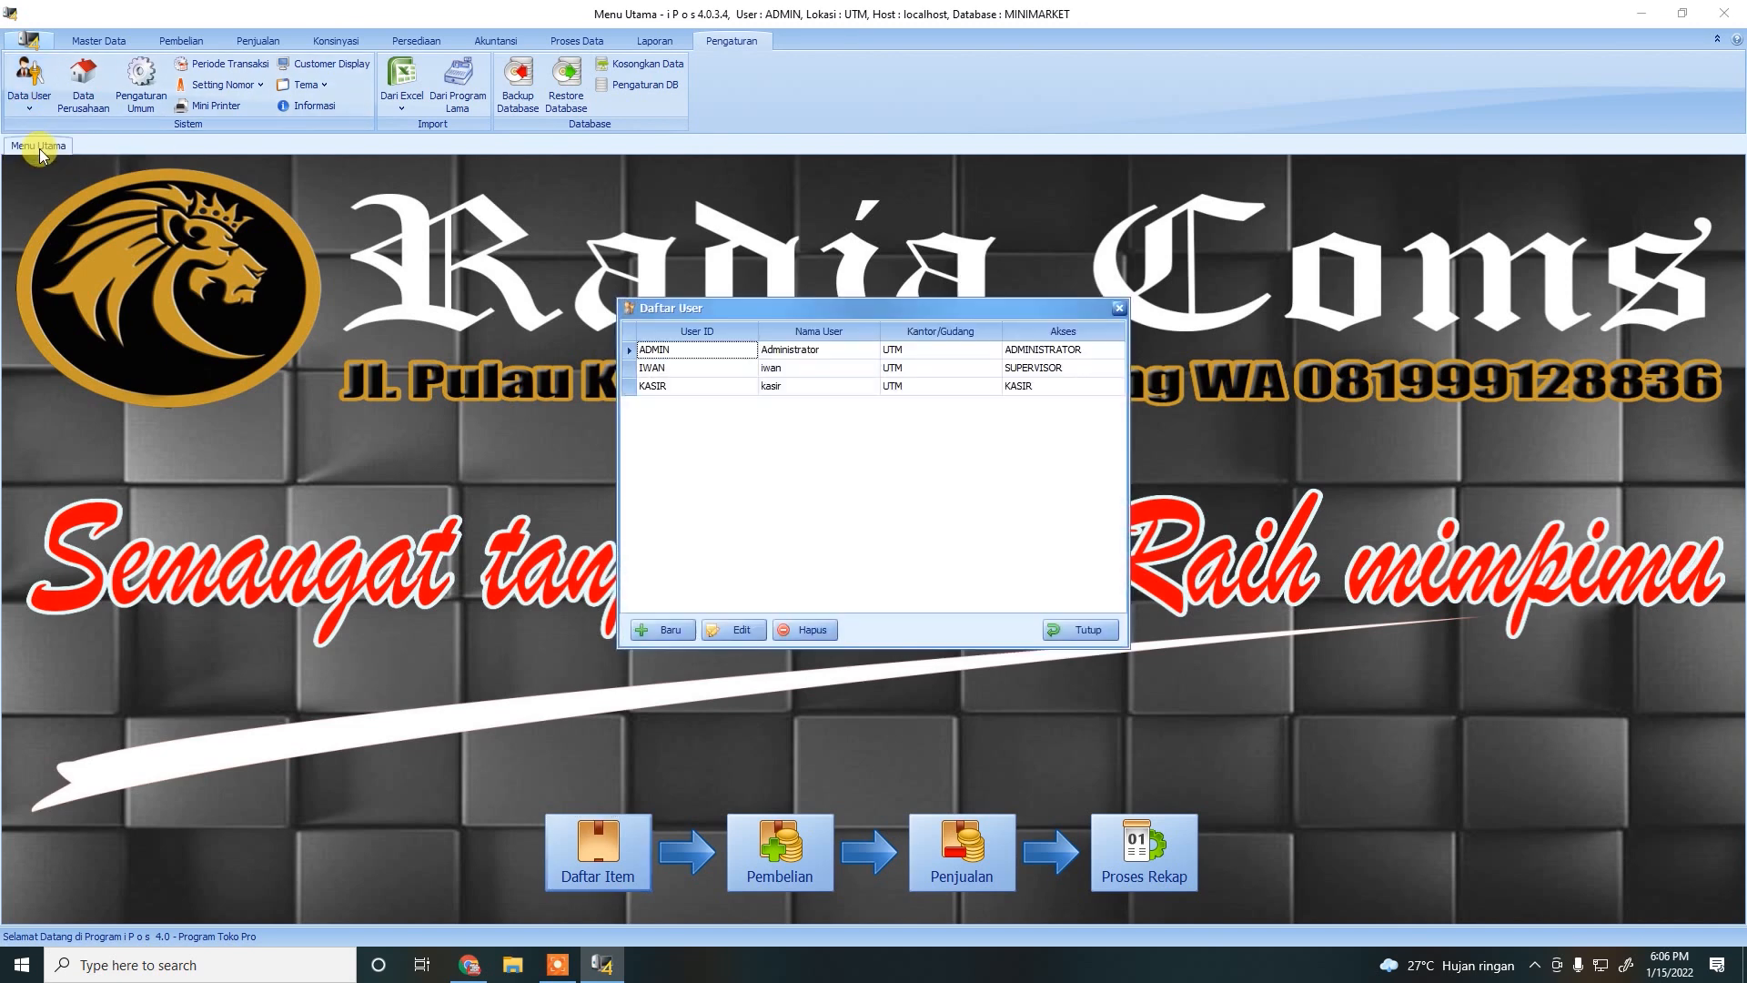
{"action": "left_click_drag", "start_coordinate": [851, 304], "coordinate": [859, 192]}
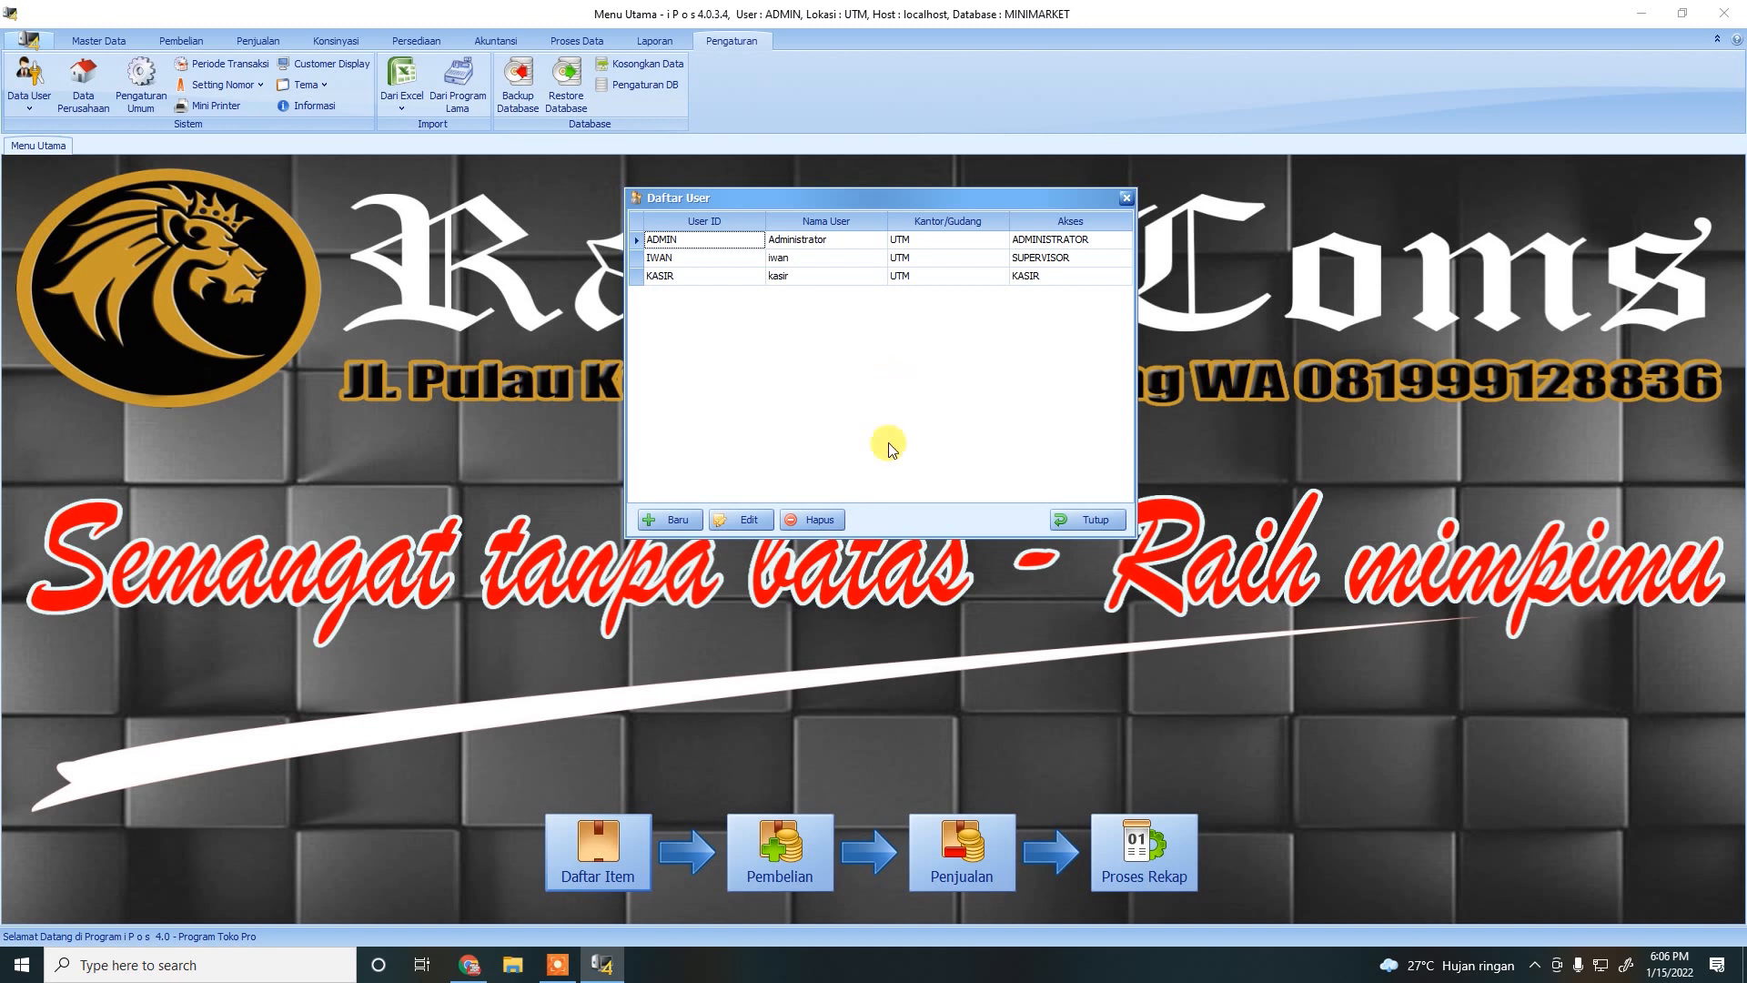
{"action": "left_click", "coordinate": [687, 240]}
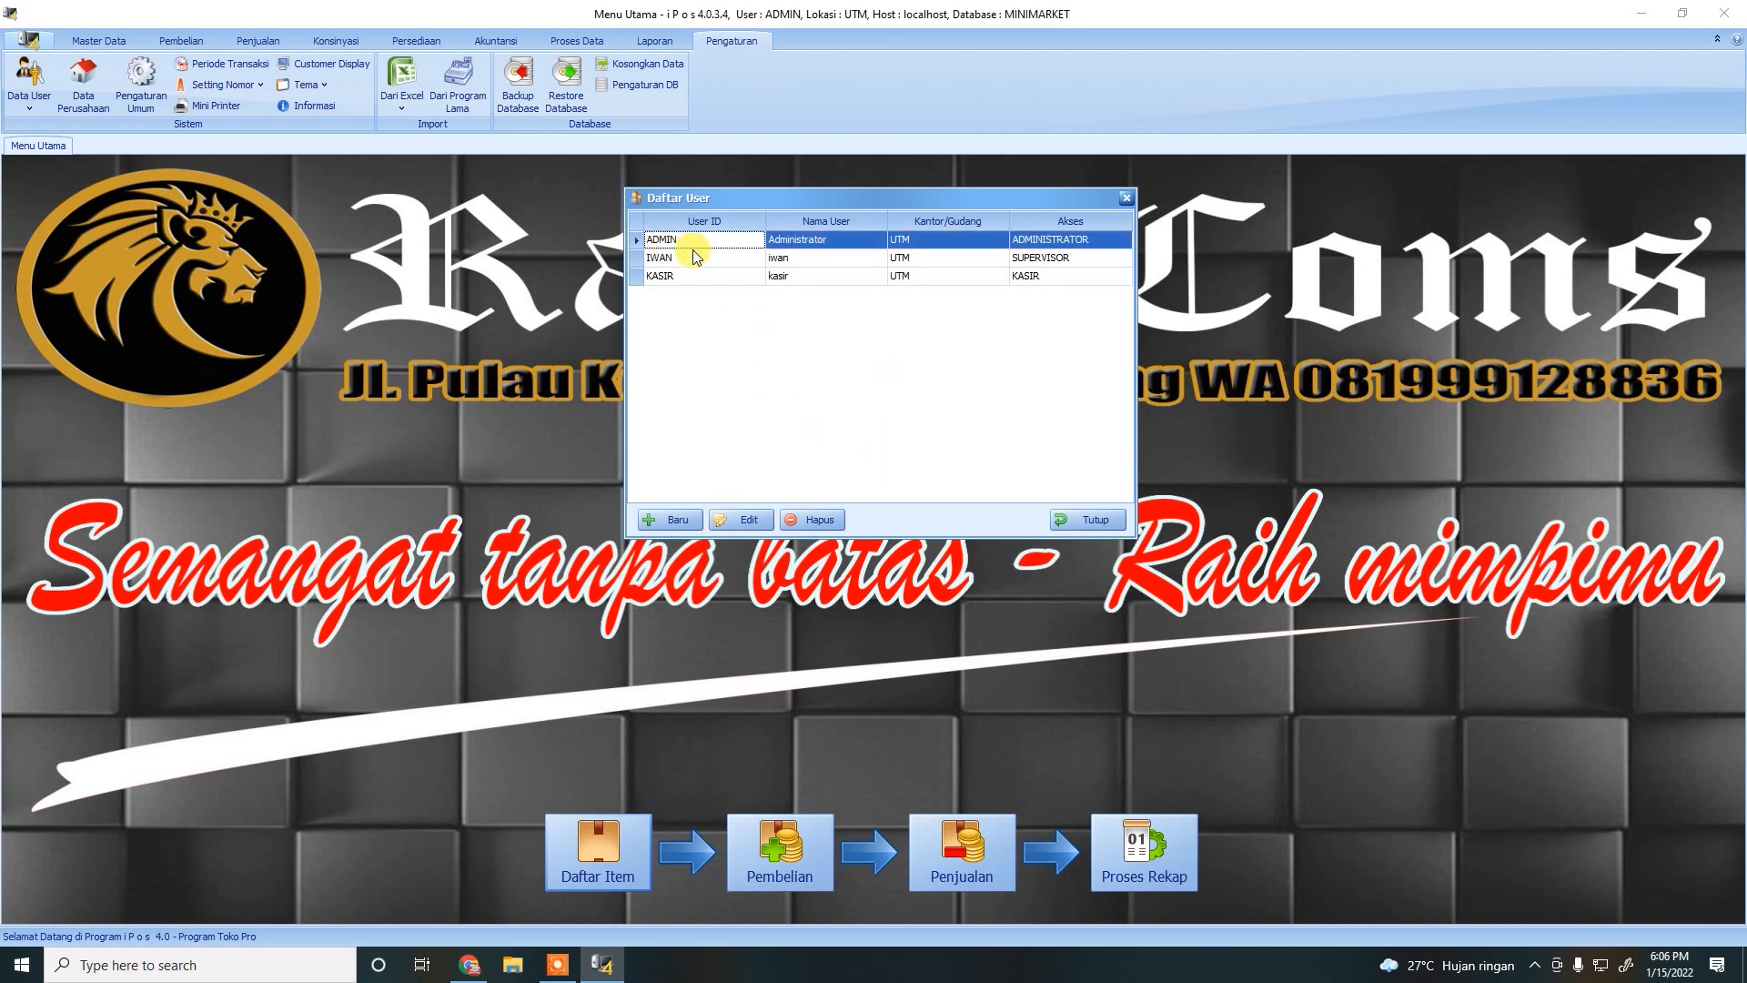
{"action": "left_click", "coordinate": [746, 514]}
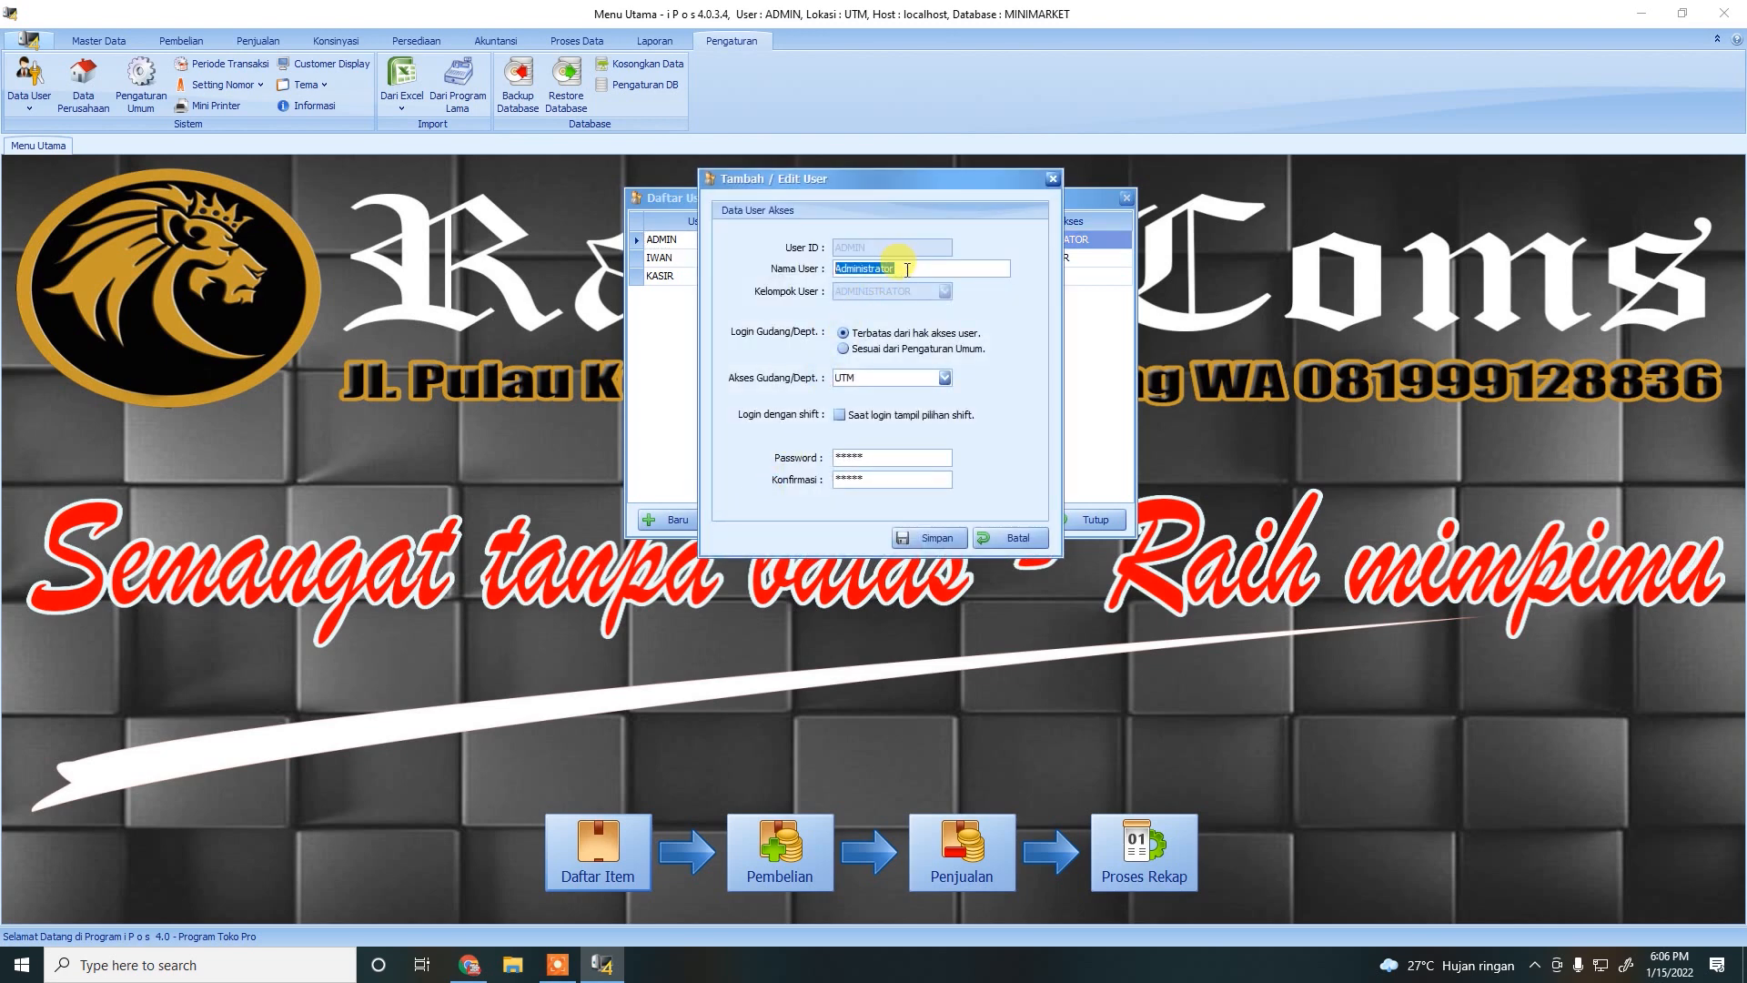
{"action": "type", "text": "ADI"}
{"action": "left_click", "coordinate": [875, 457]}
{"action": "left_click", "coordinate": [938, 539]}
{"action": "left_click", "coordinate": [922, 542]}
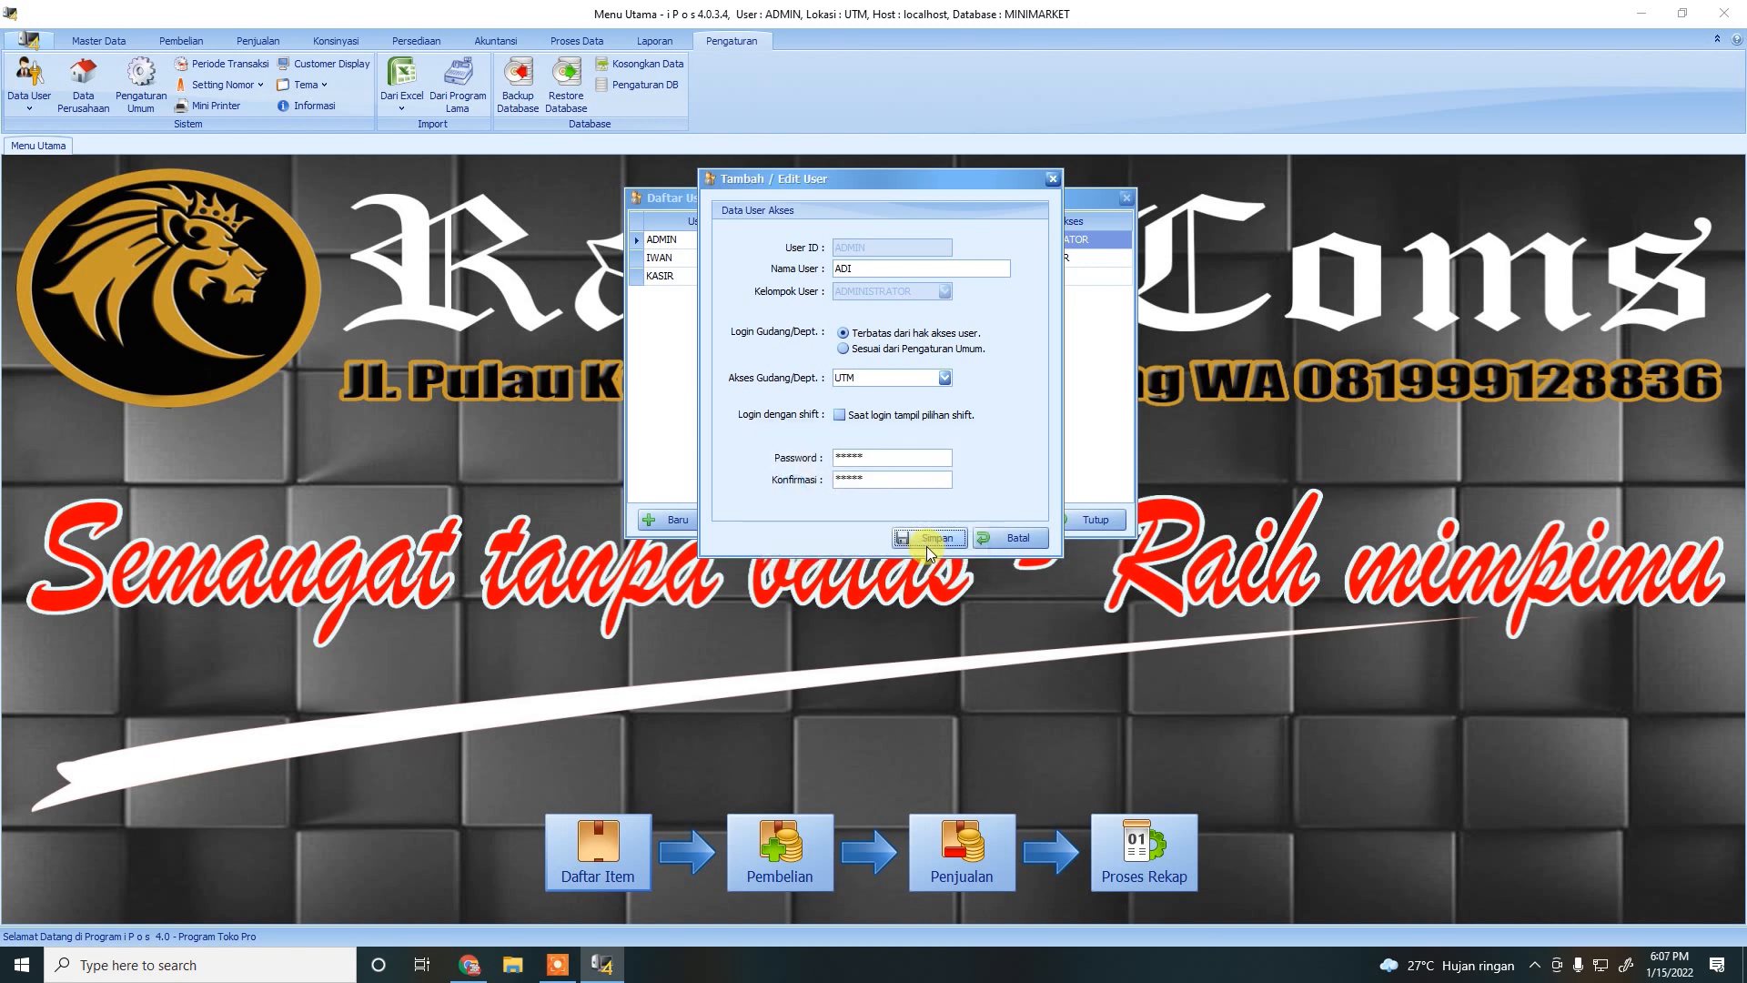
{"action": "left_click", "coordinate": [1052, 178]}
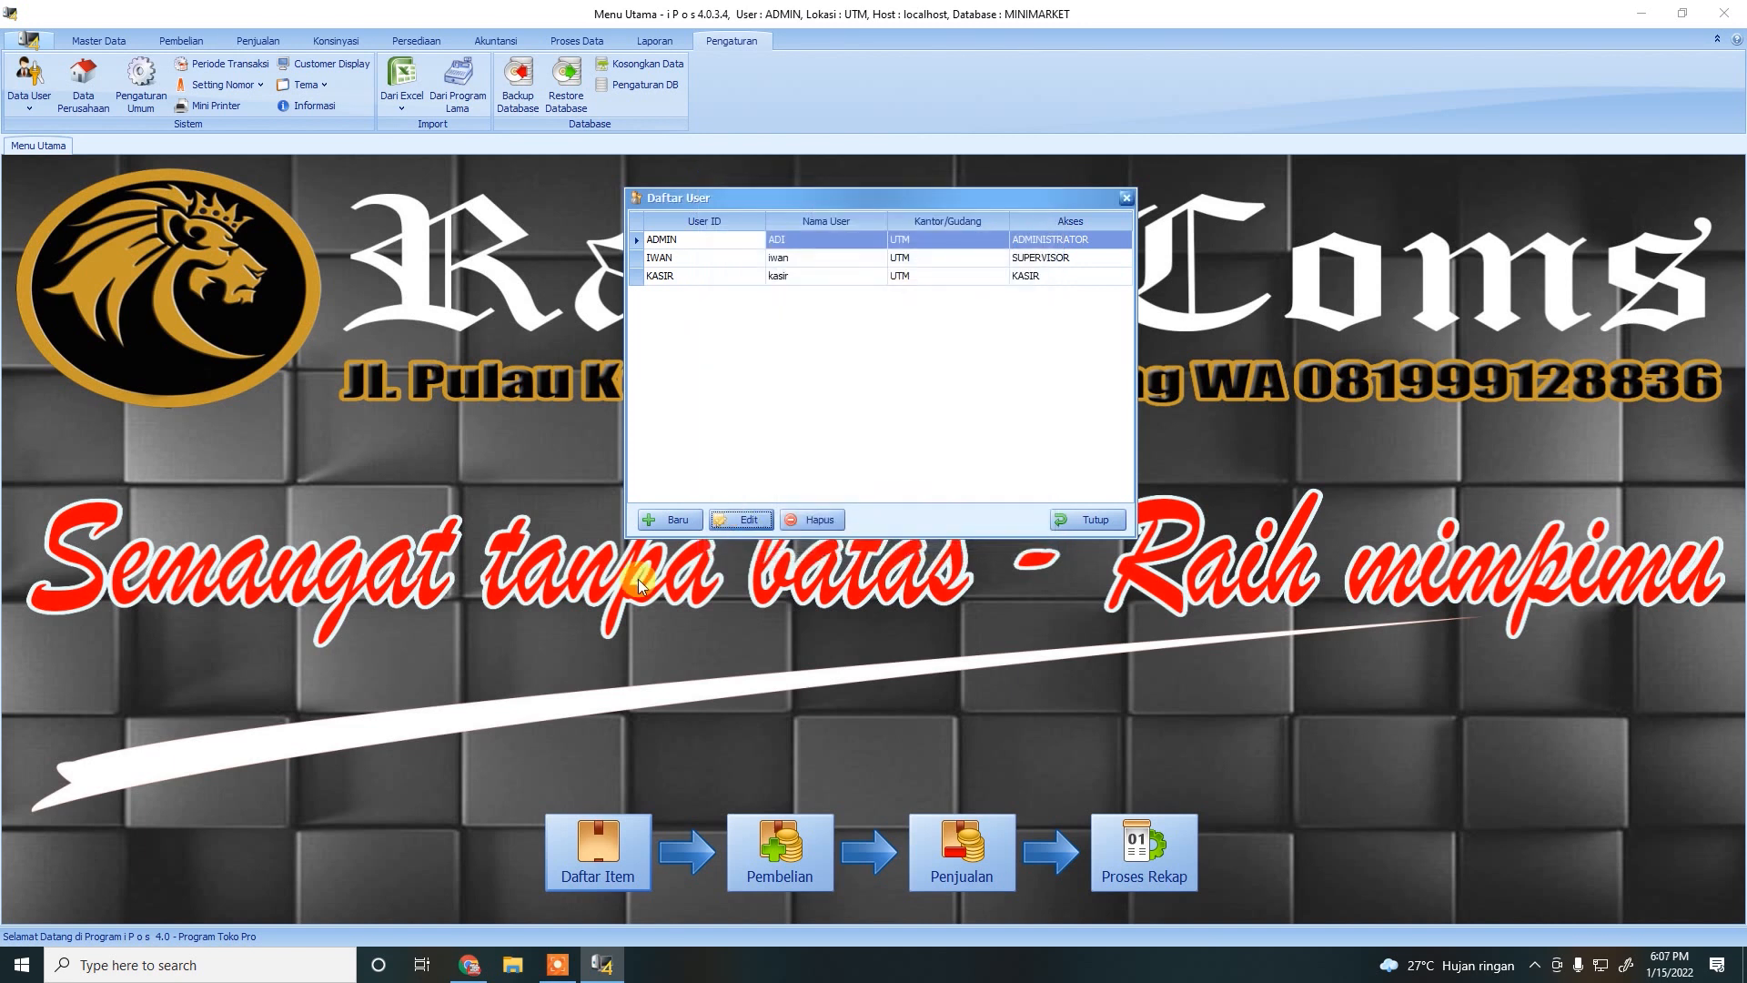
Start adding a new user, then cancel without saving.
{"action": "left_click", "coordinate": [803, 277]}
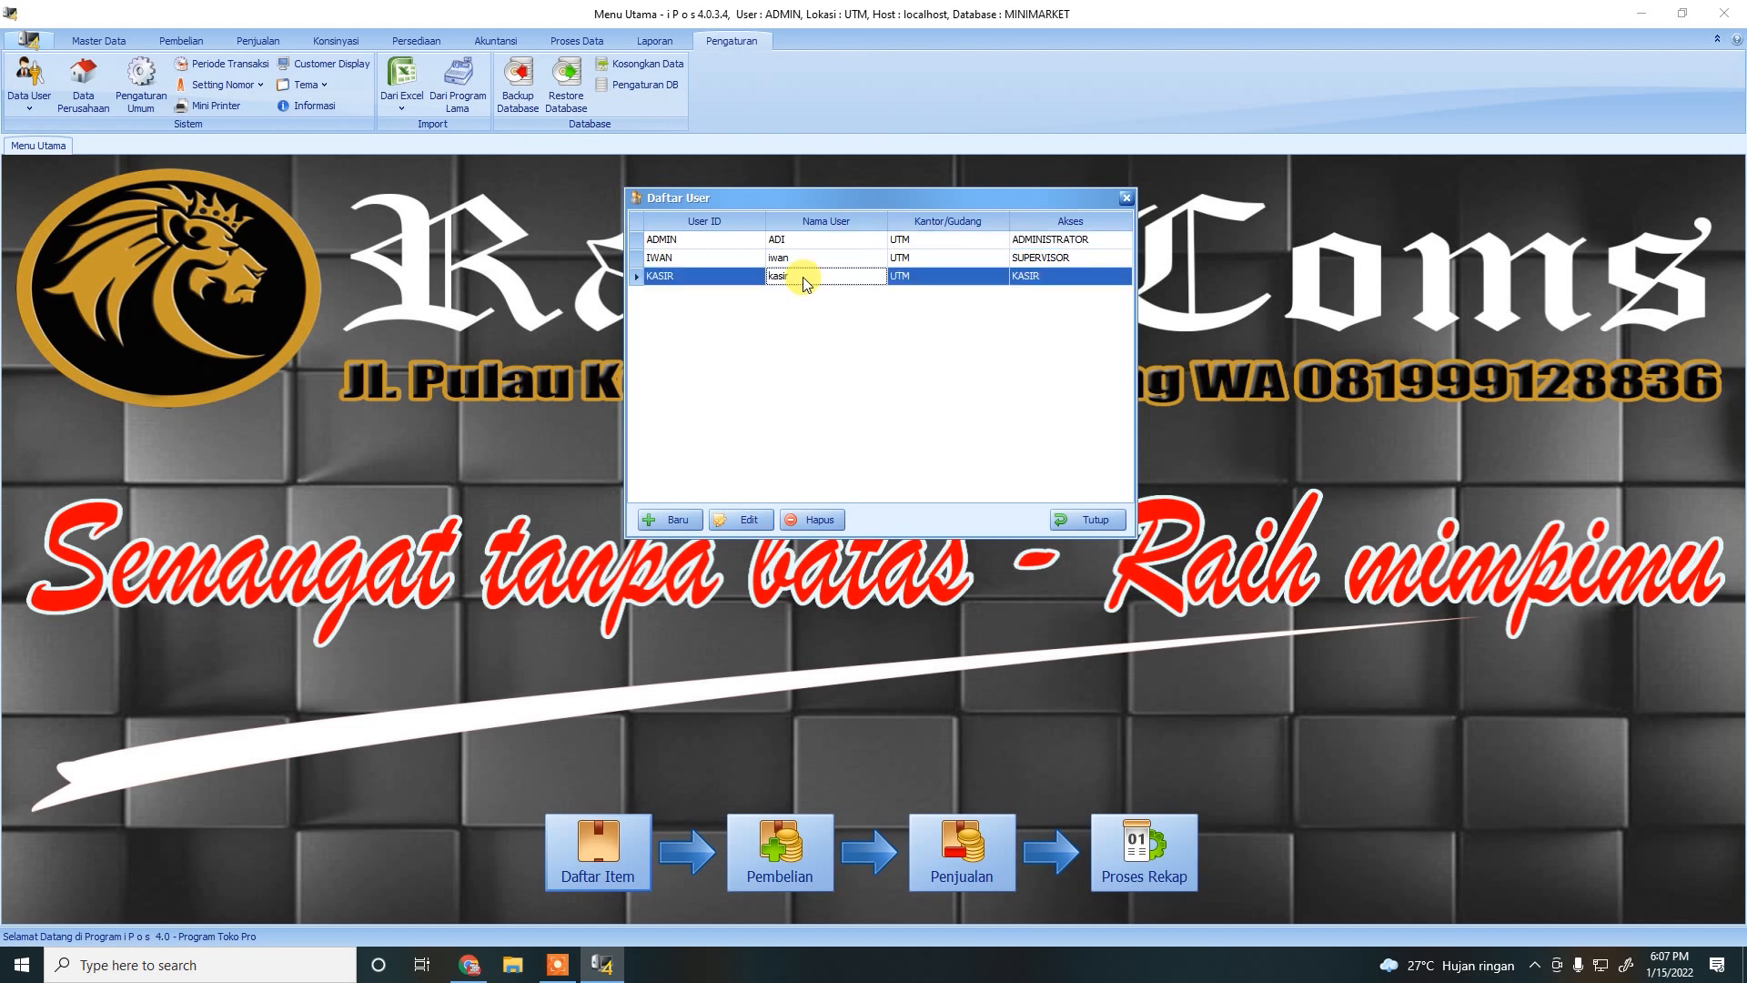
{"action": "left_click", "coordinate": [1049, 260]}
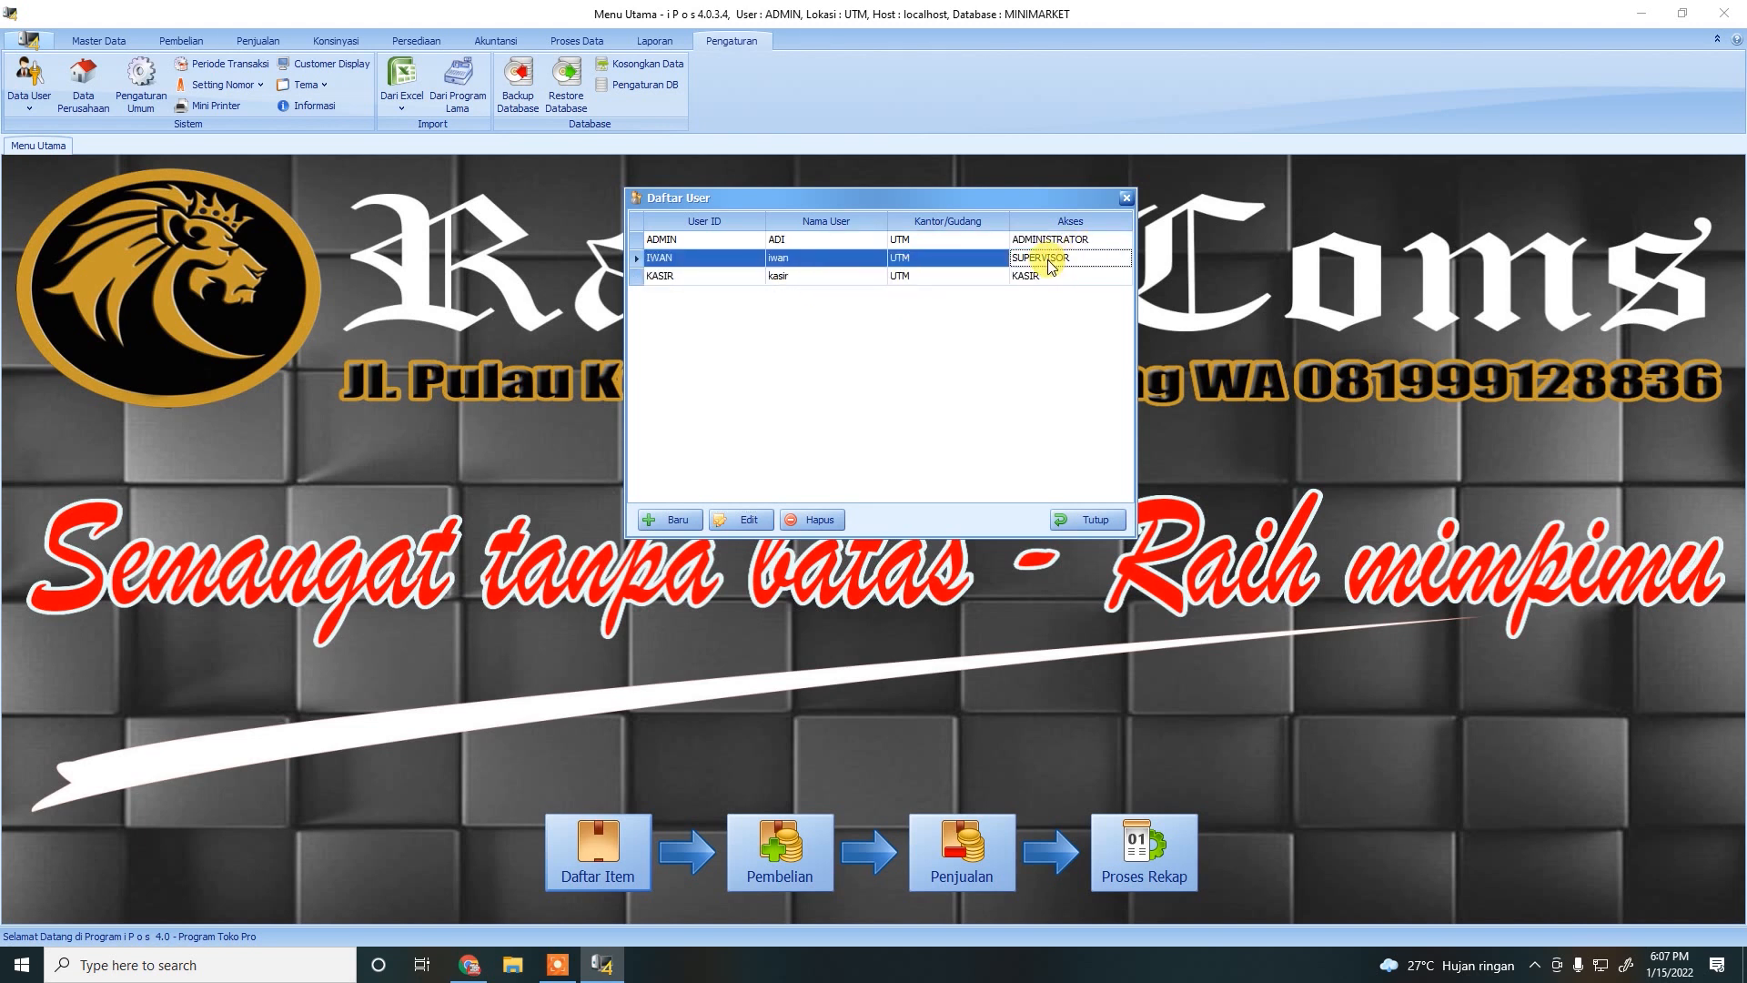
{"action": "left_click", "coordinate": [668, 518]}
{"action": "left_click", "coordinate": [866, 247]}
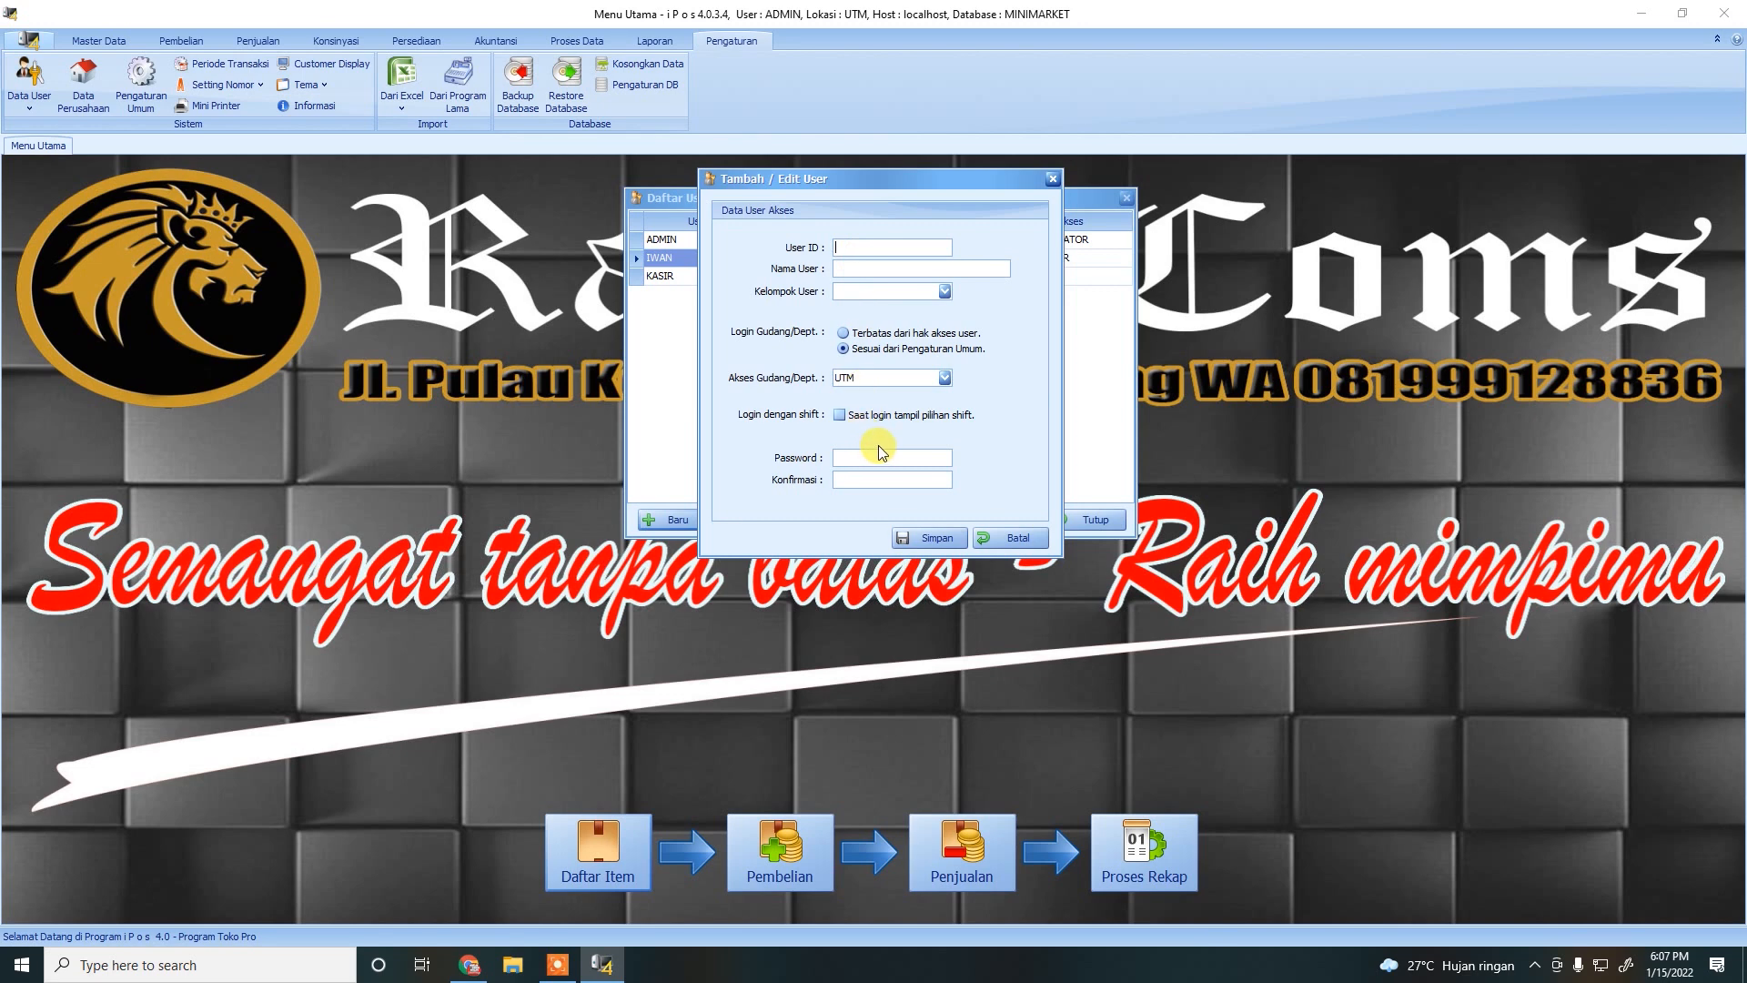
{"action": "left_click", "coordinate": [995, 537]}
Open the KASIR user for editing, cancel unchanged, and close the user list.
{"action": "left_click", "coordinate": [673, 285]}
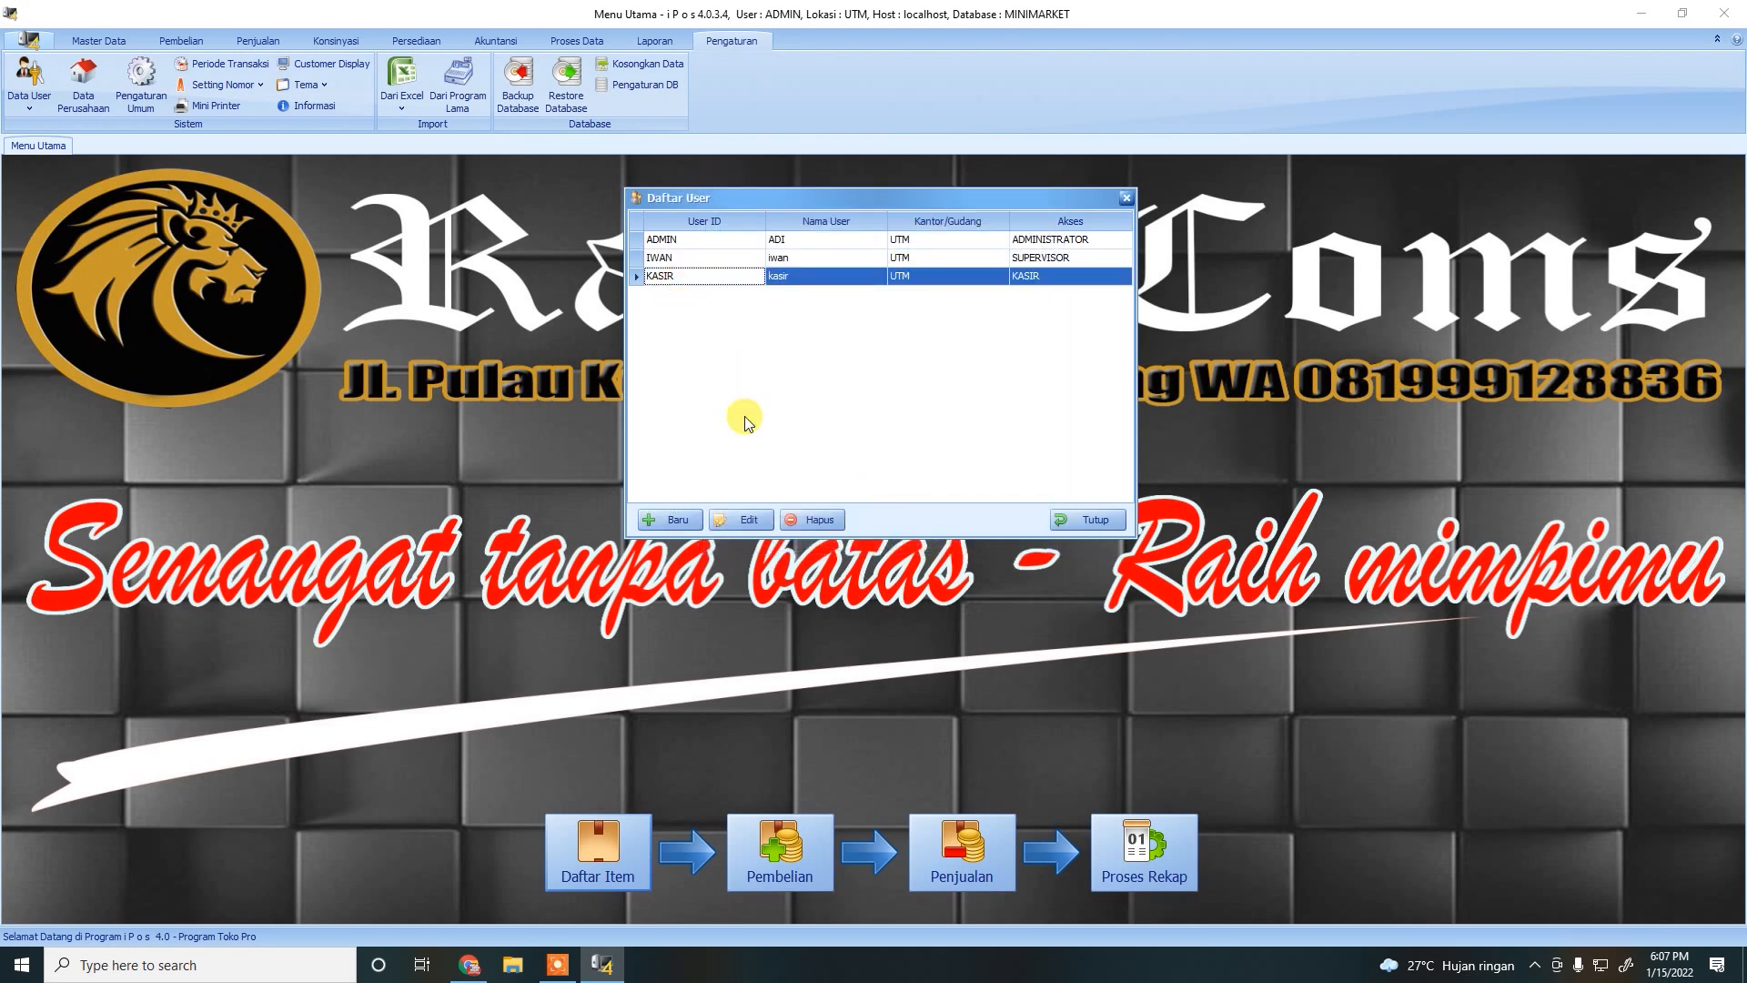
{"action": "left_click", "coordinate": [742, 521]}
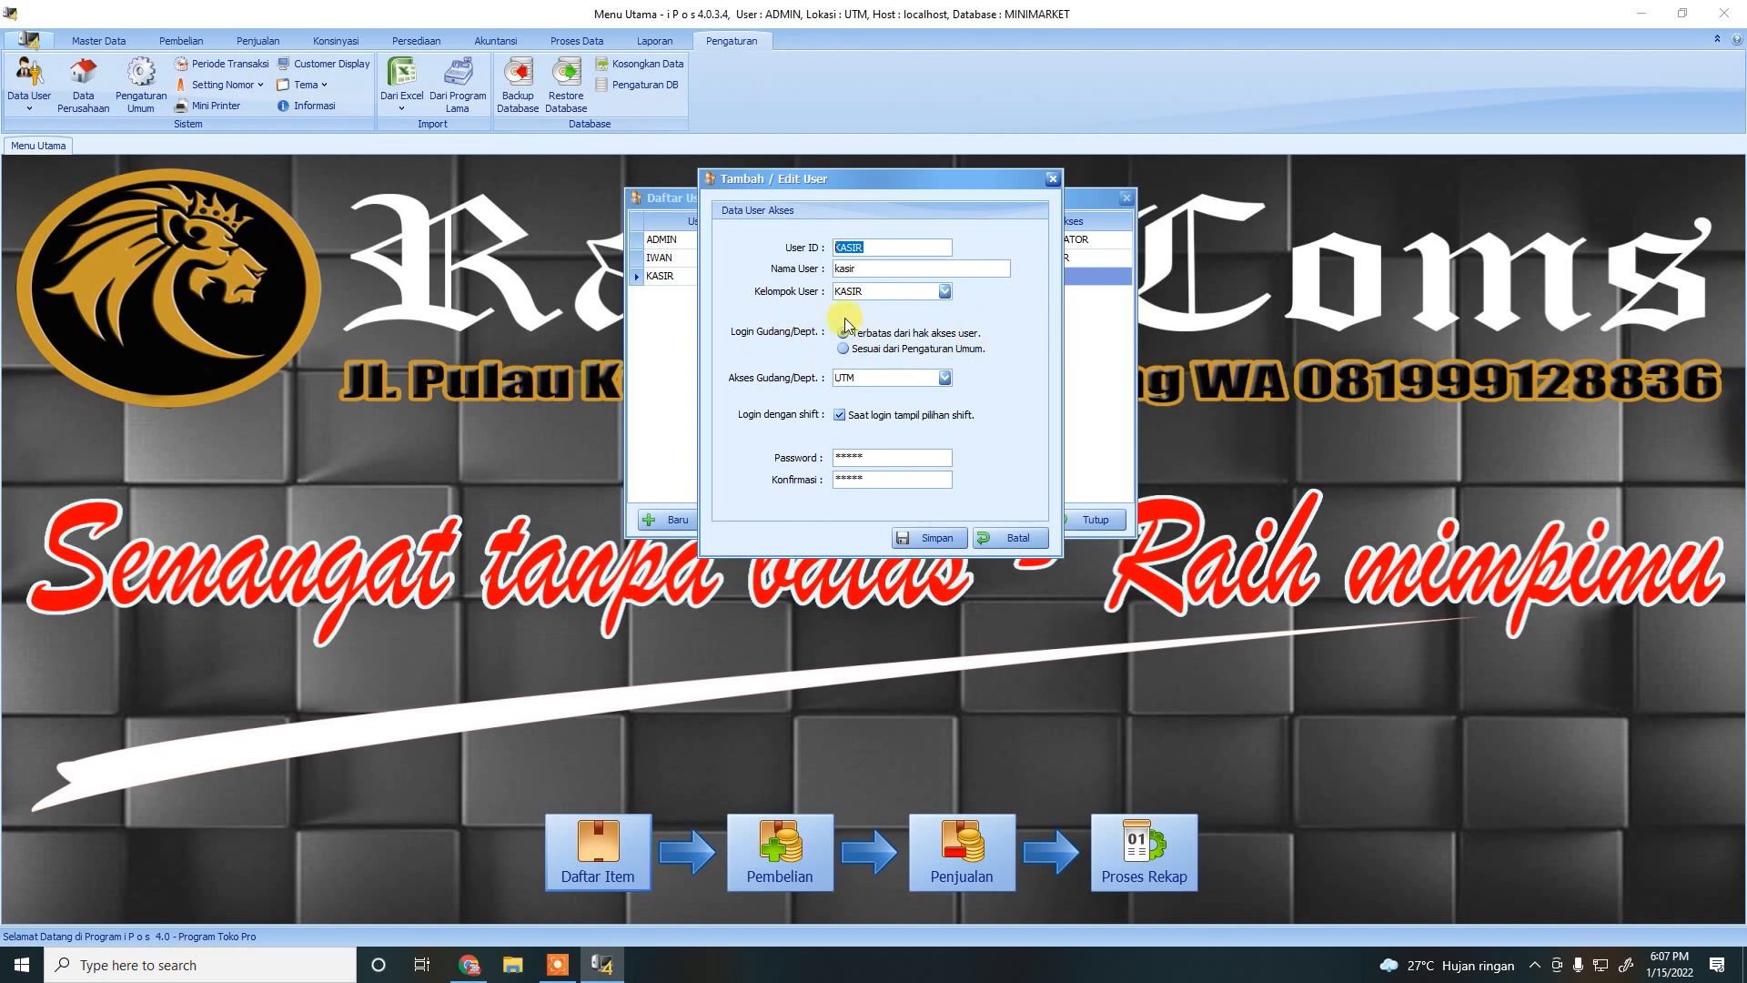
{"action": "left_click", "coordinate": [1013, 541]}
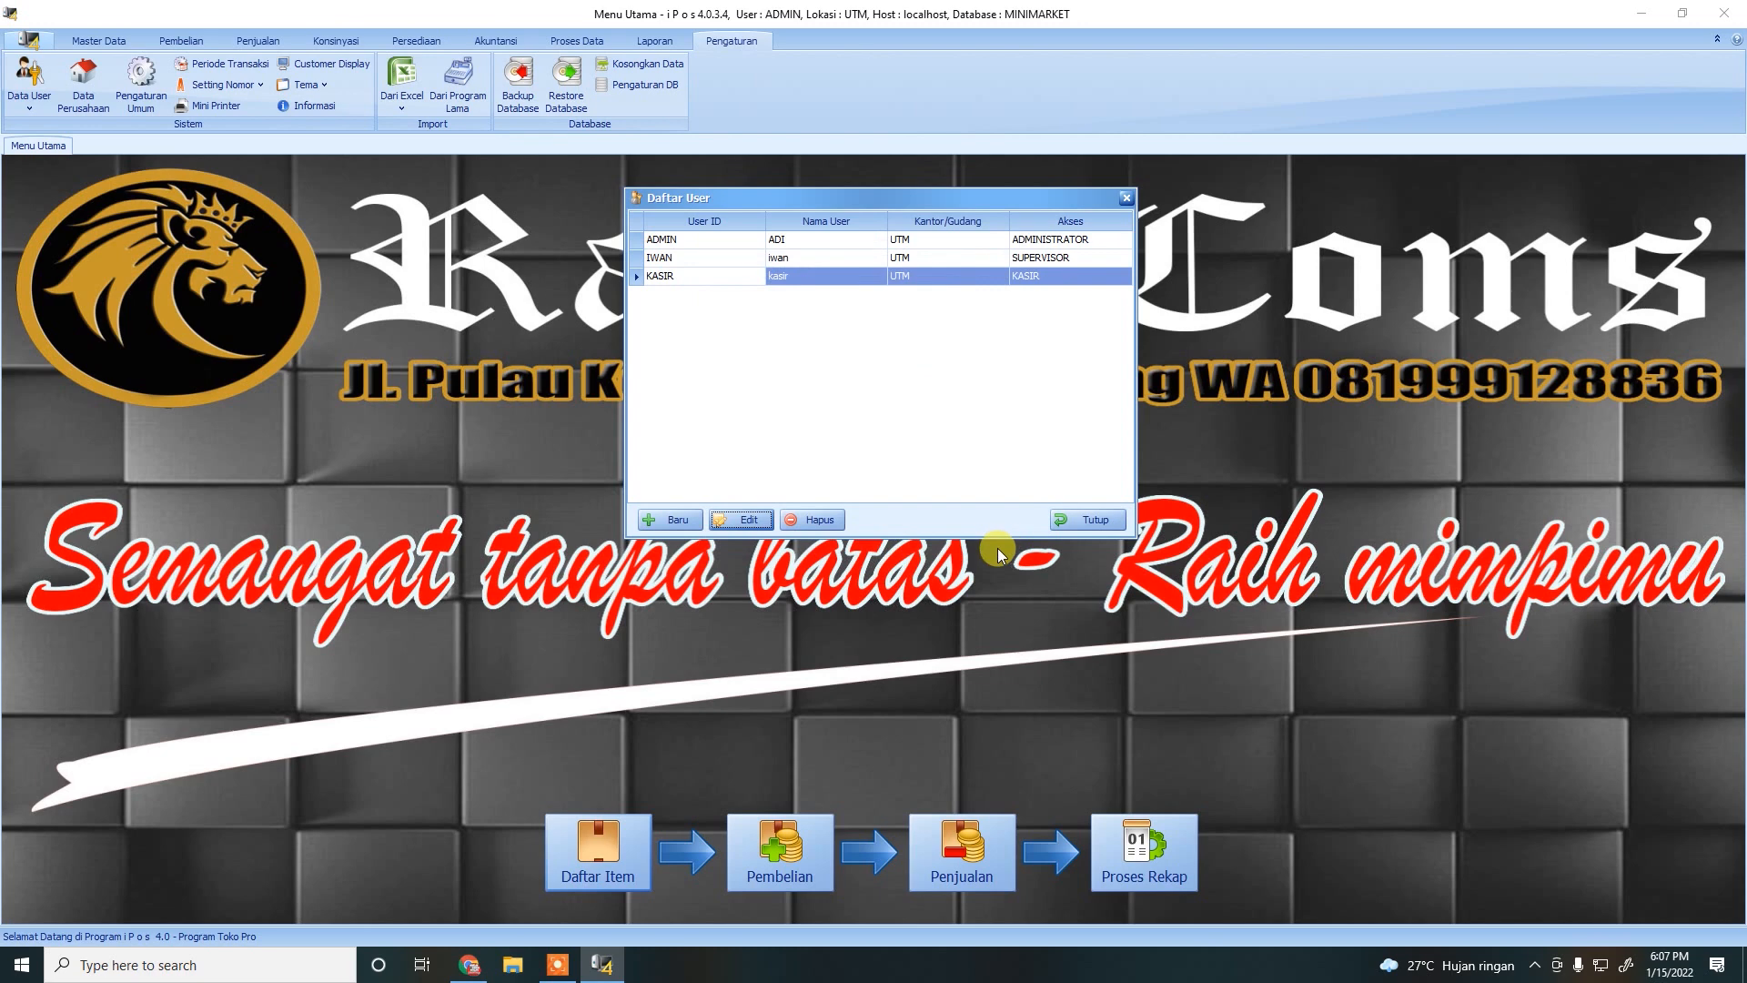
{"action": "left_click", "coordinate": [1093, 523]}
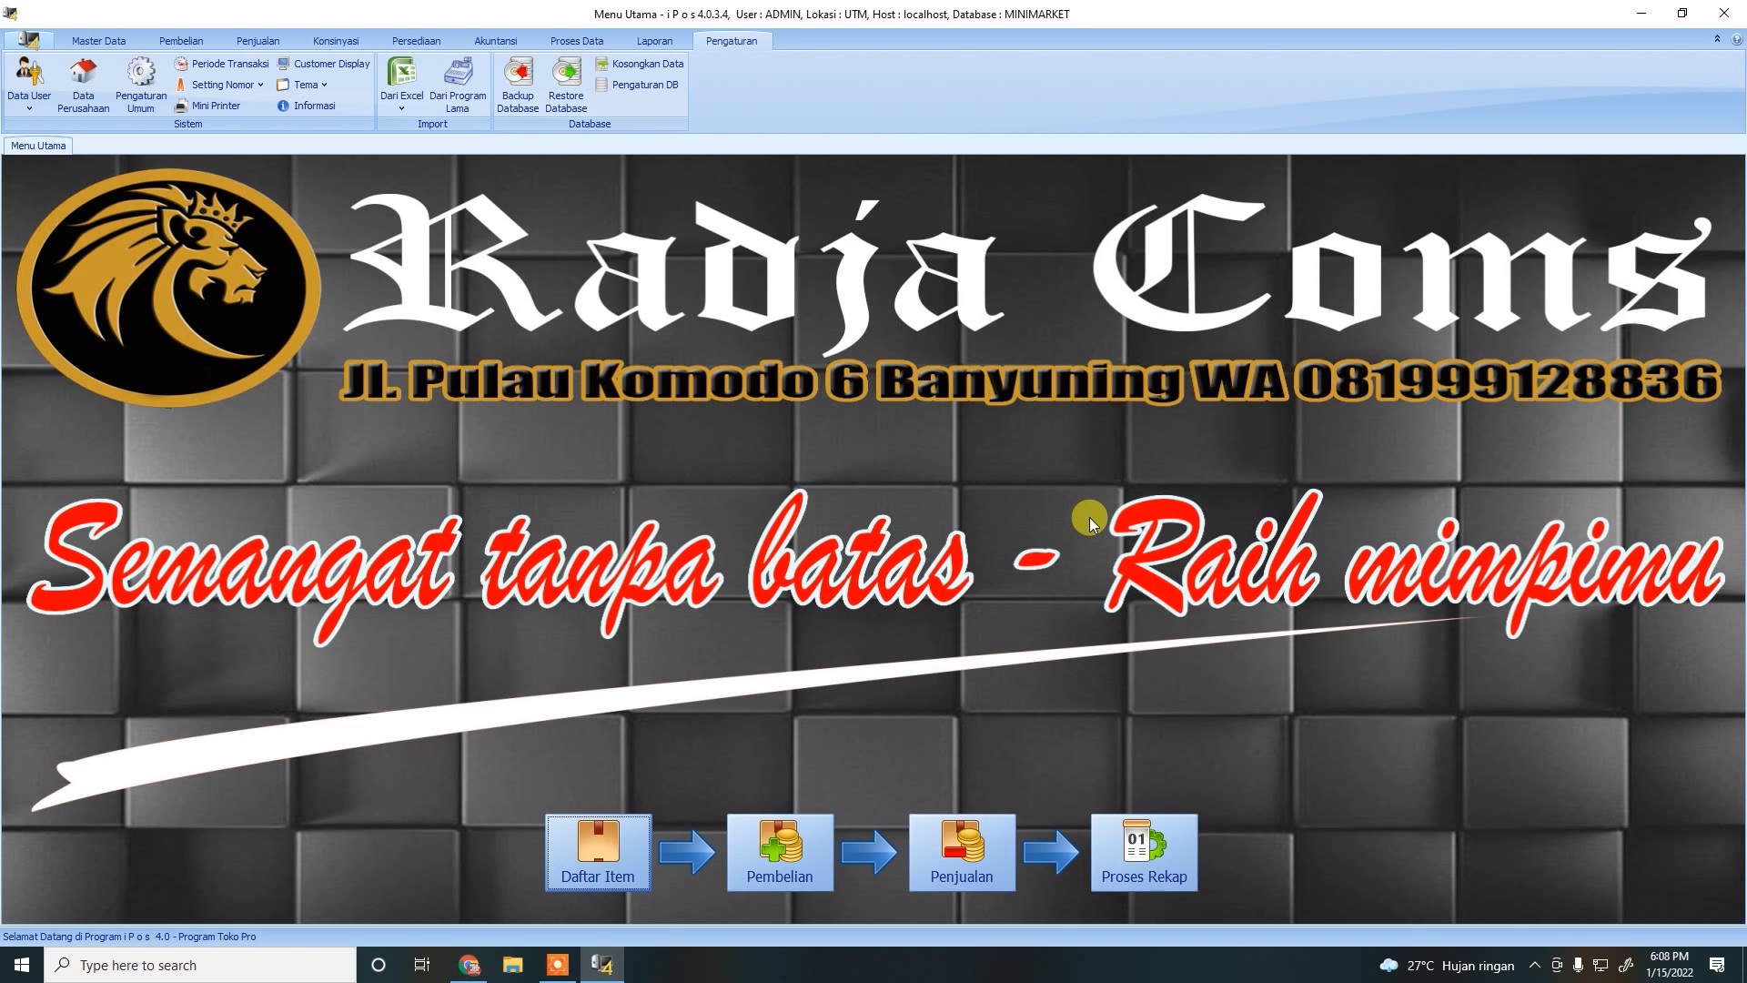
Open the Jenis Item list and add item type RKK with description Rokok.
{"action": "left_click", "coordinate": [98, 40]}
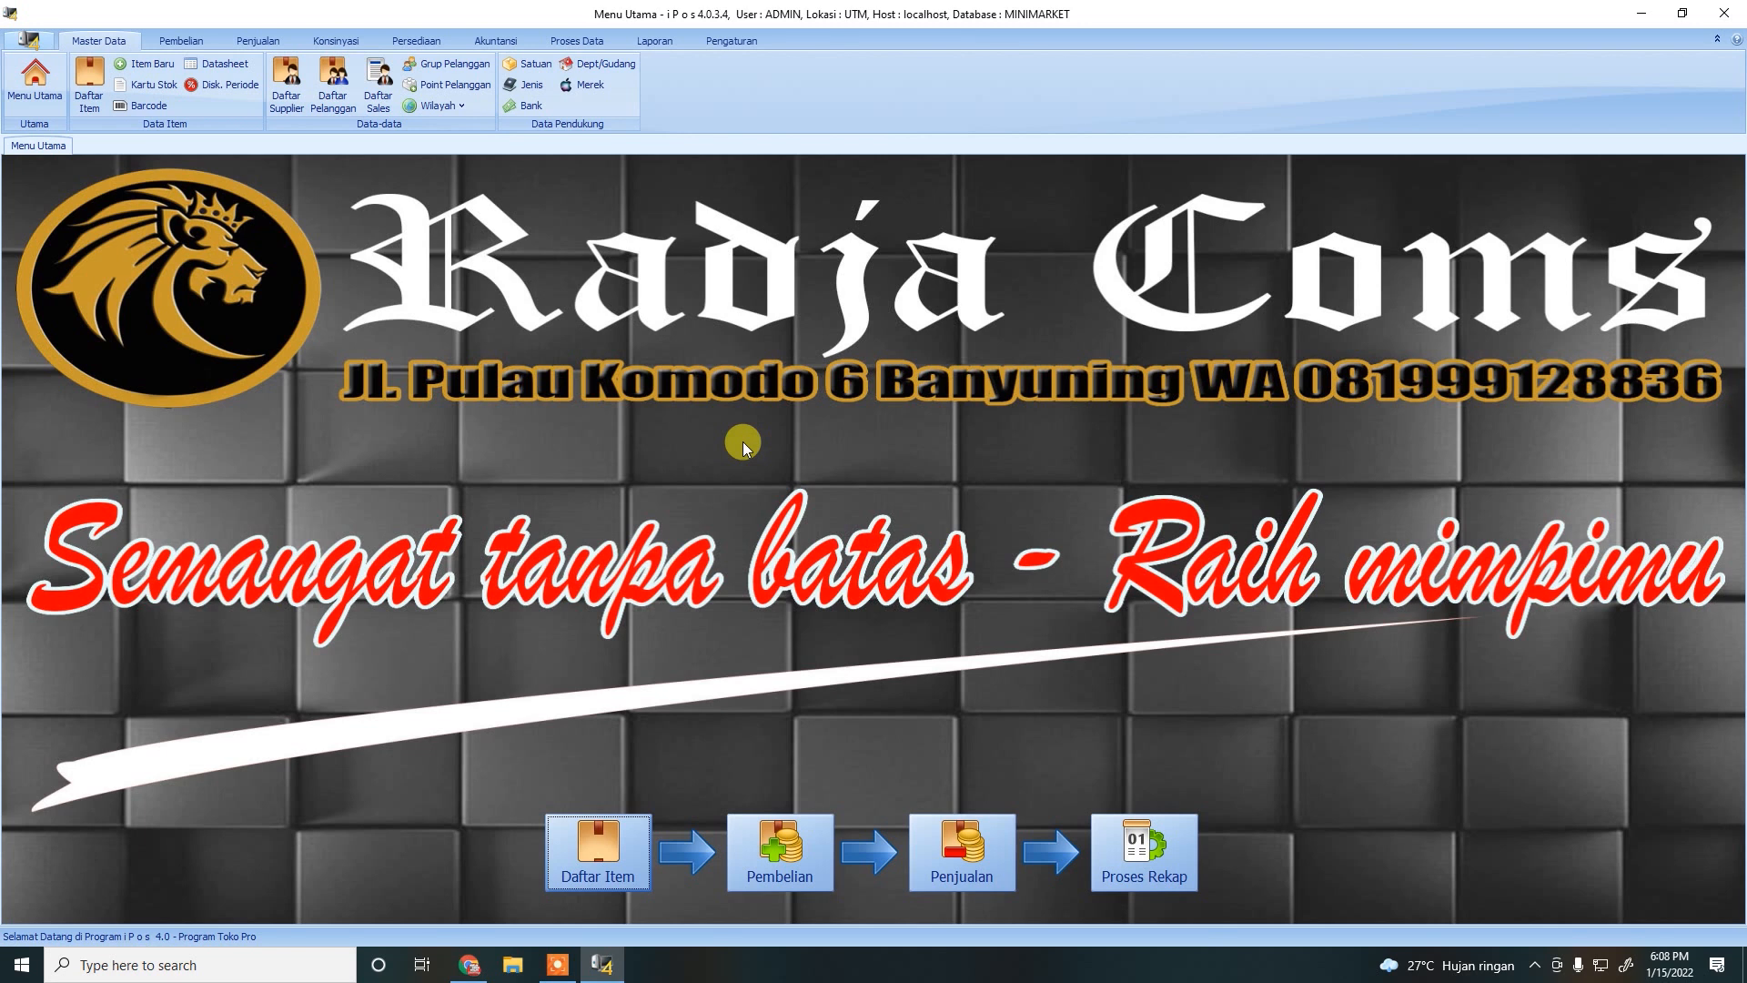
{"action": "left_click", "coordinate": [525, 91]}
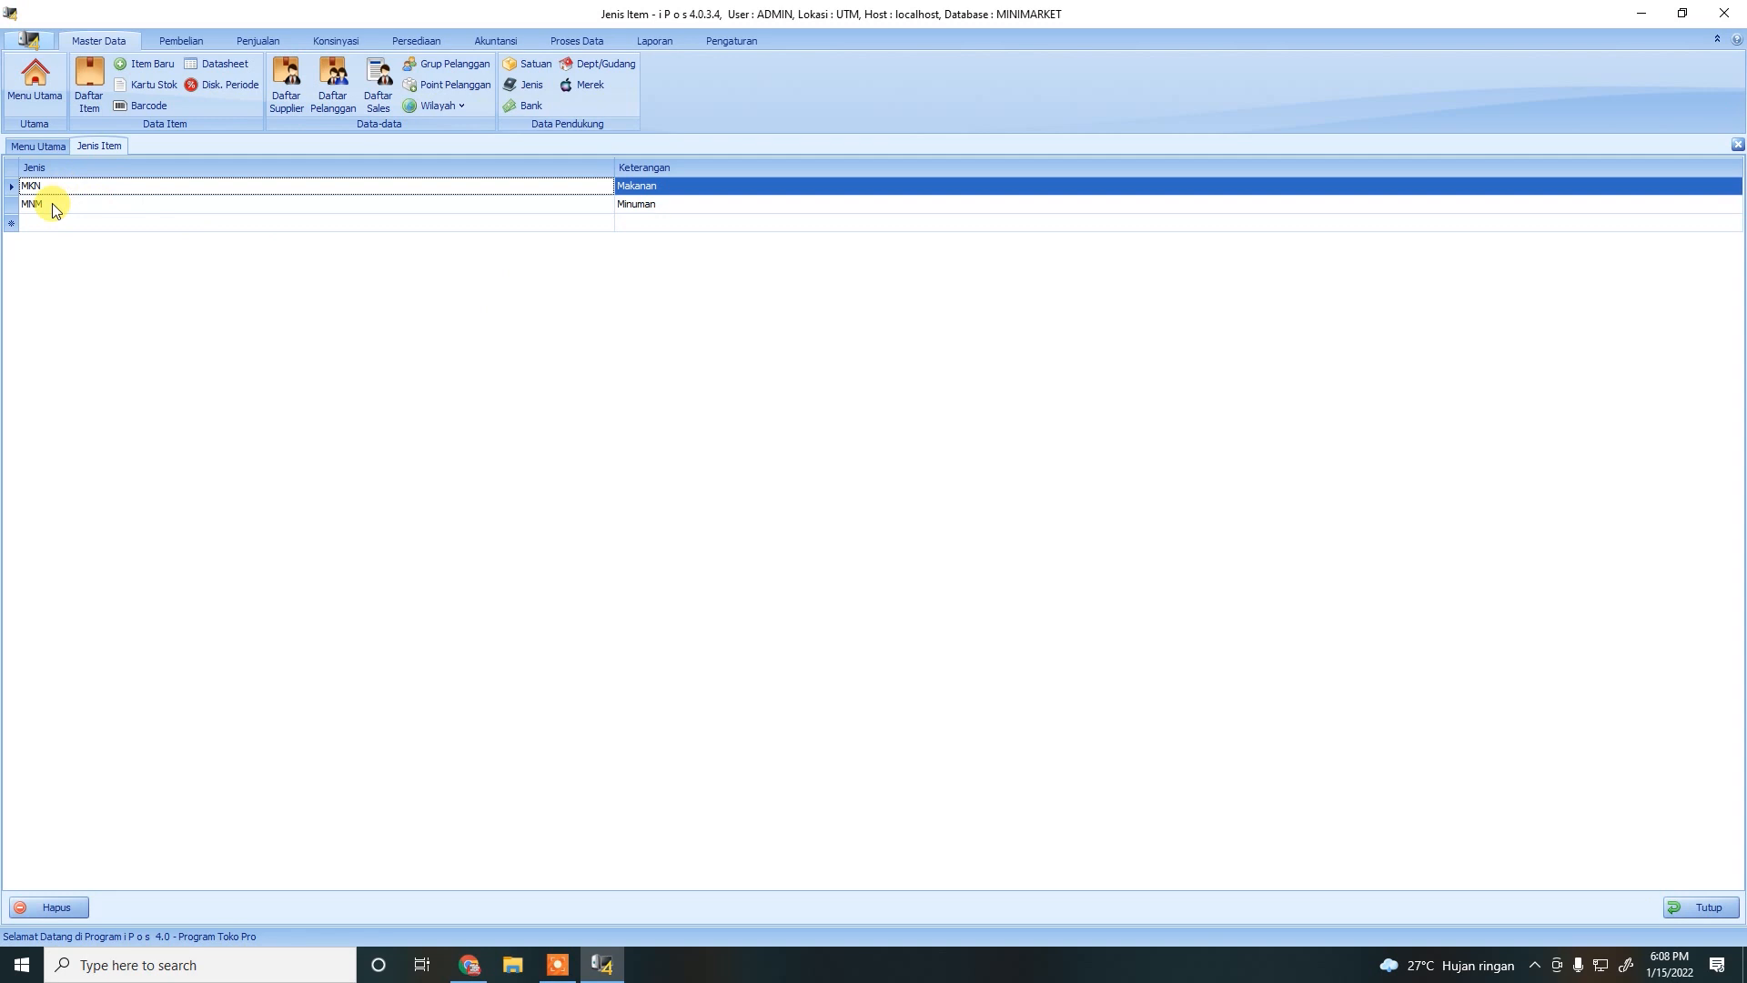
{"action": "left_click", "coordinate": [30, 223]}
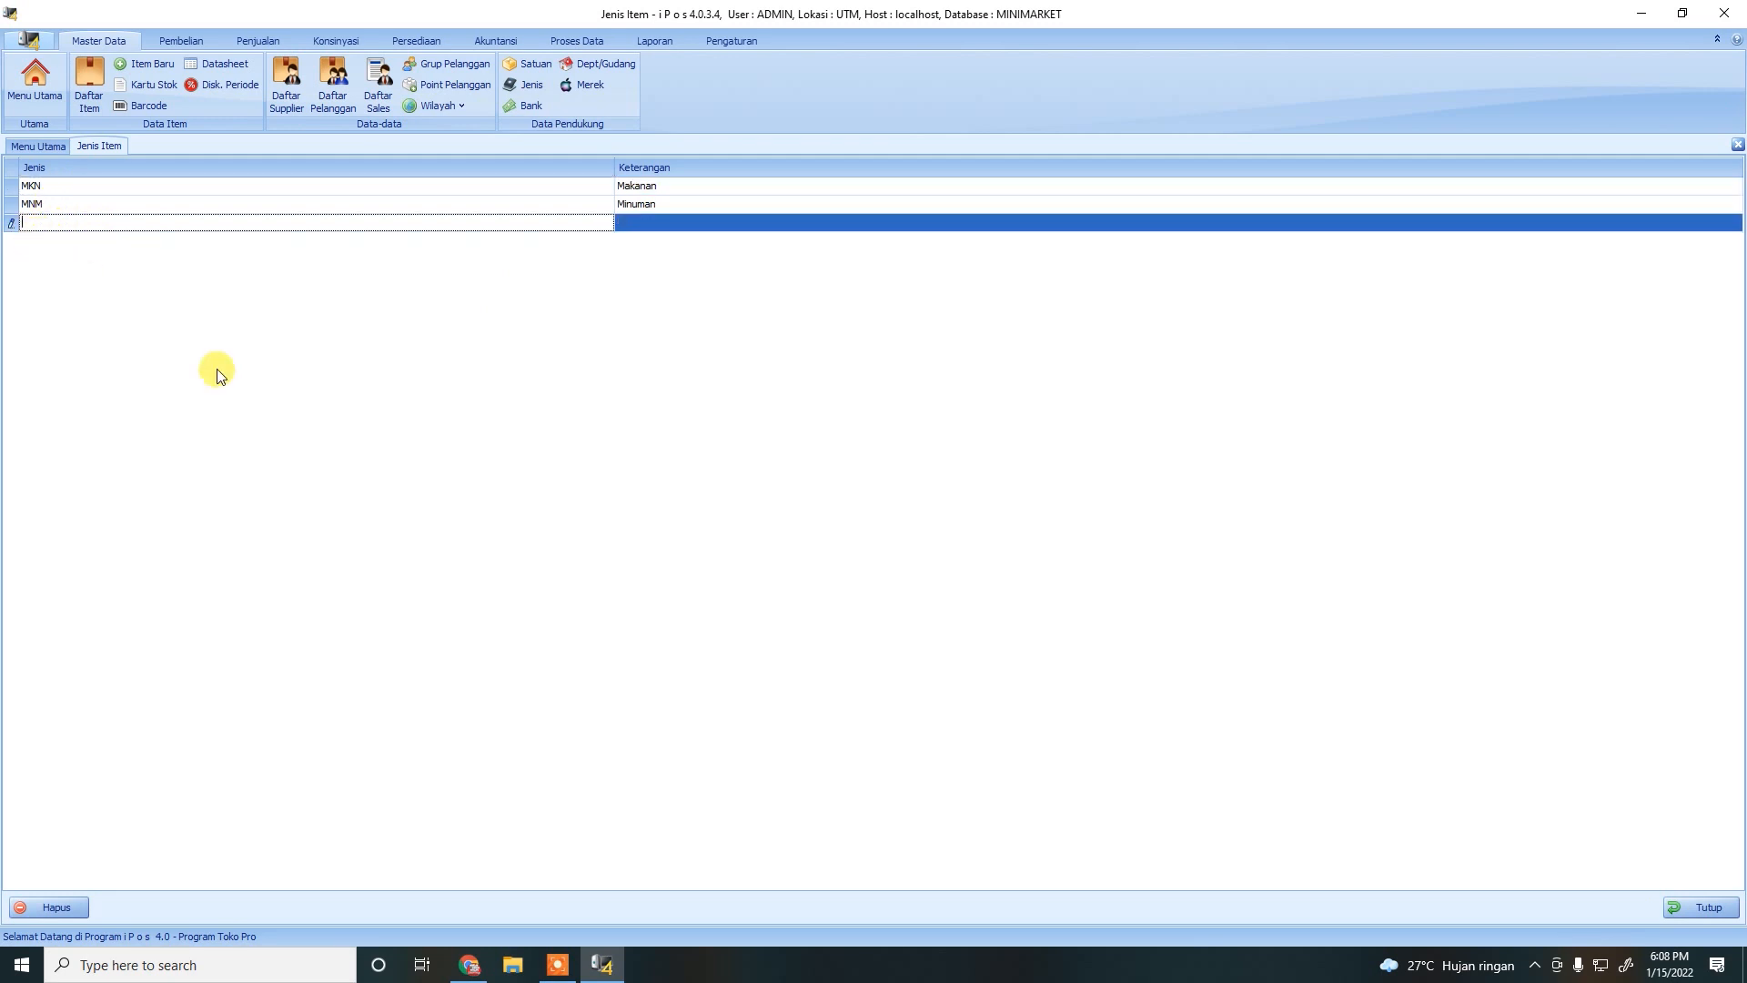
{"action": "type", "text": "RKK"}
{"action": "left_click", "coordinate": [652, 225]}
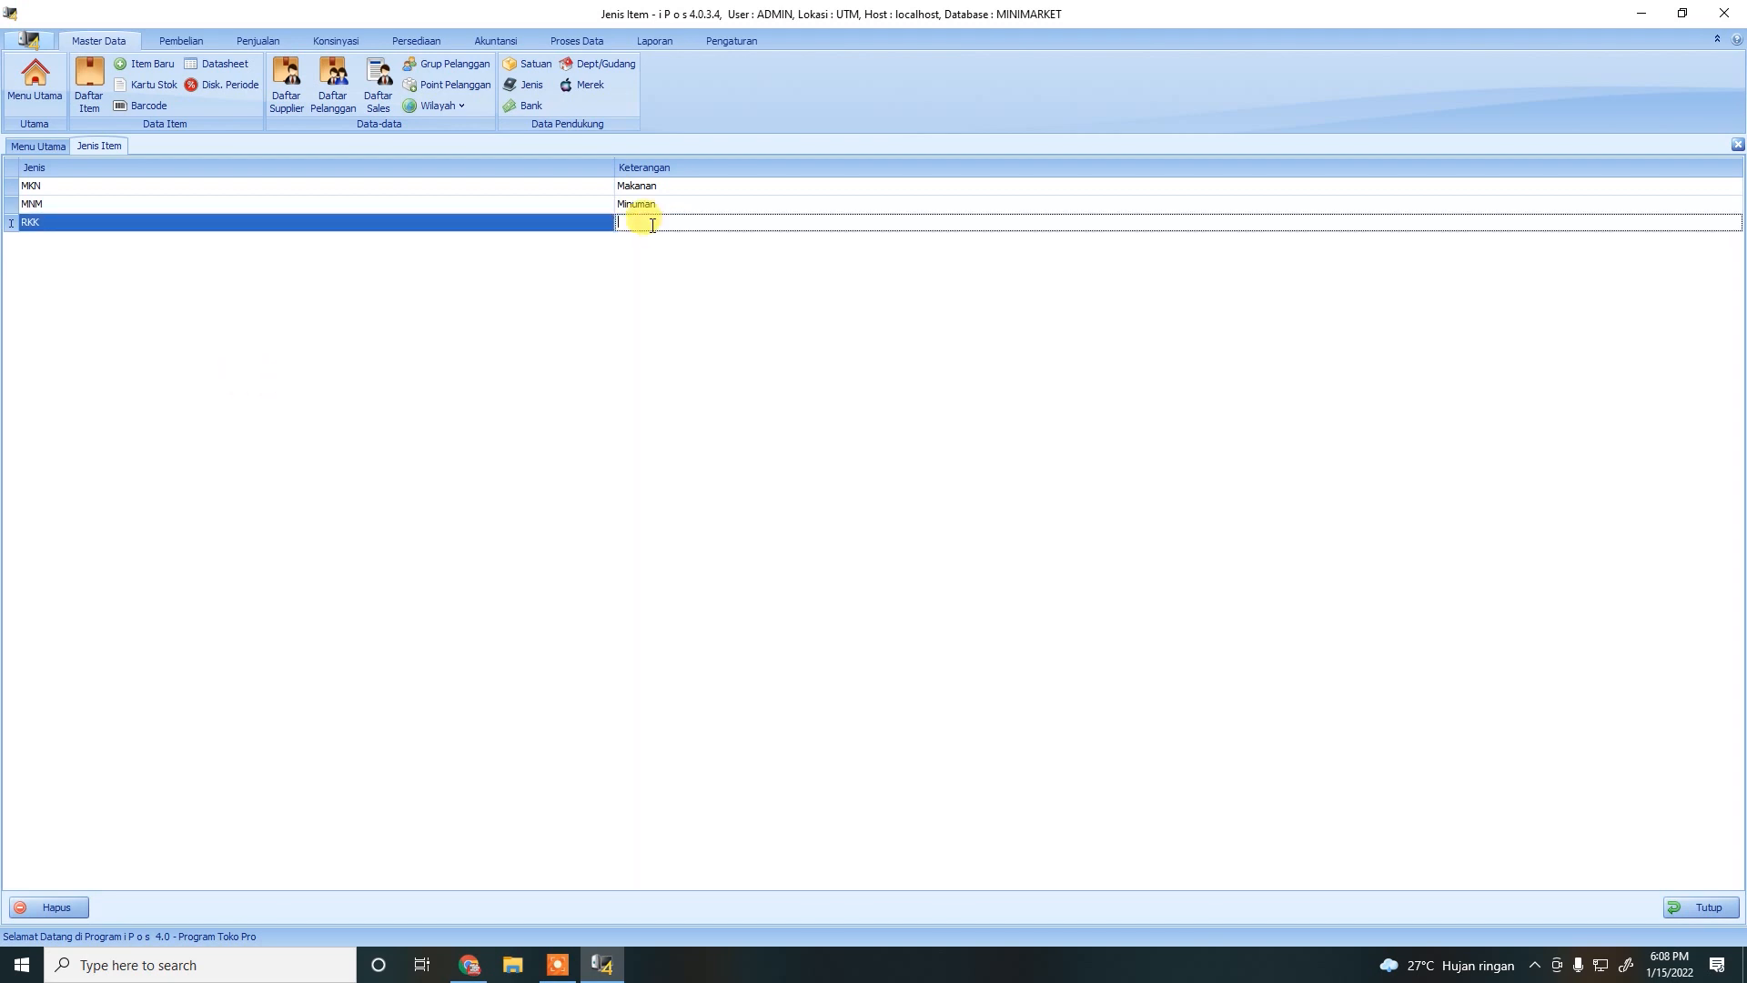
{"action": "type", "text": "Rokok"}
{"action": "key", "text": "Return"}
Add item type ATK 'Alat tulis Kantor' and close the item type list.
{"action": "left_click", "coordinate": [50, 241]}
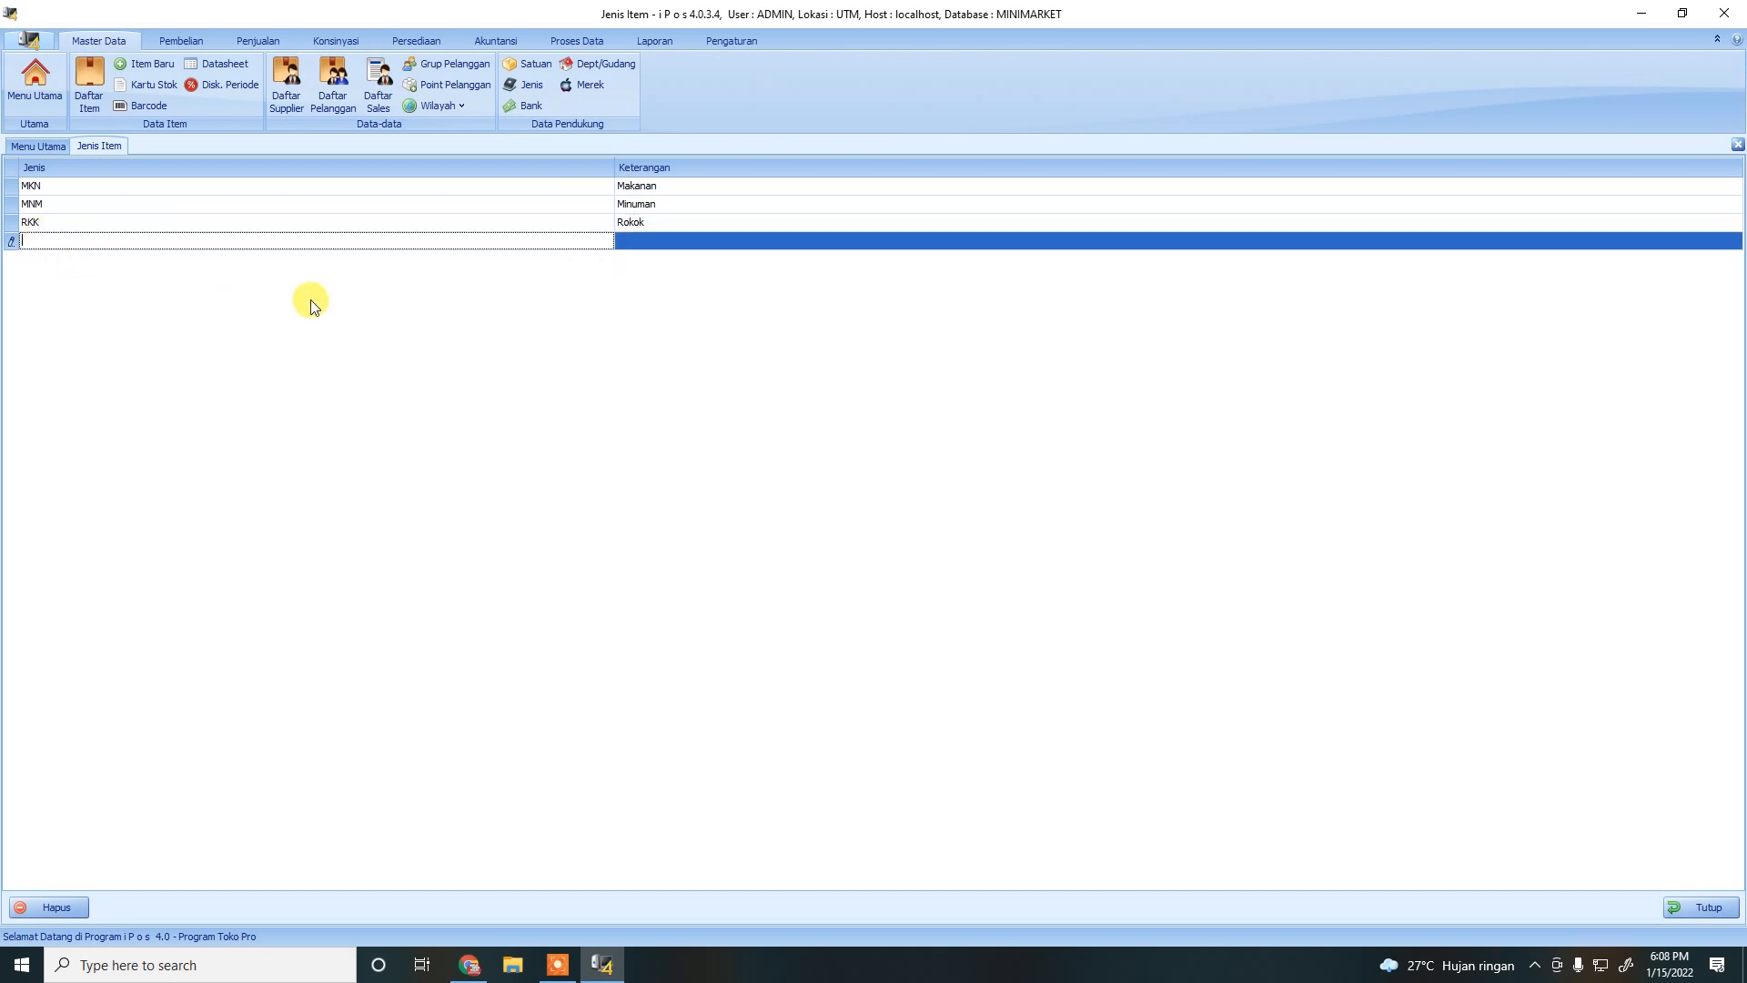
{"action": "type", "text": "ATK"}
{"action": "left_click", "coordinate": [684, 238]}
{"action": "type", "text": "S"}
{"action": "key", "text": "BackSpace"}
{"action": "type", "text": "Alat tulis Kantor"}
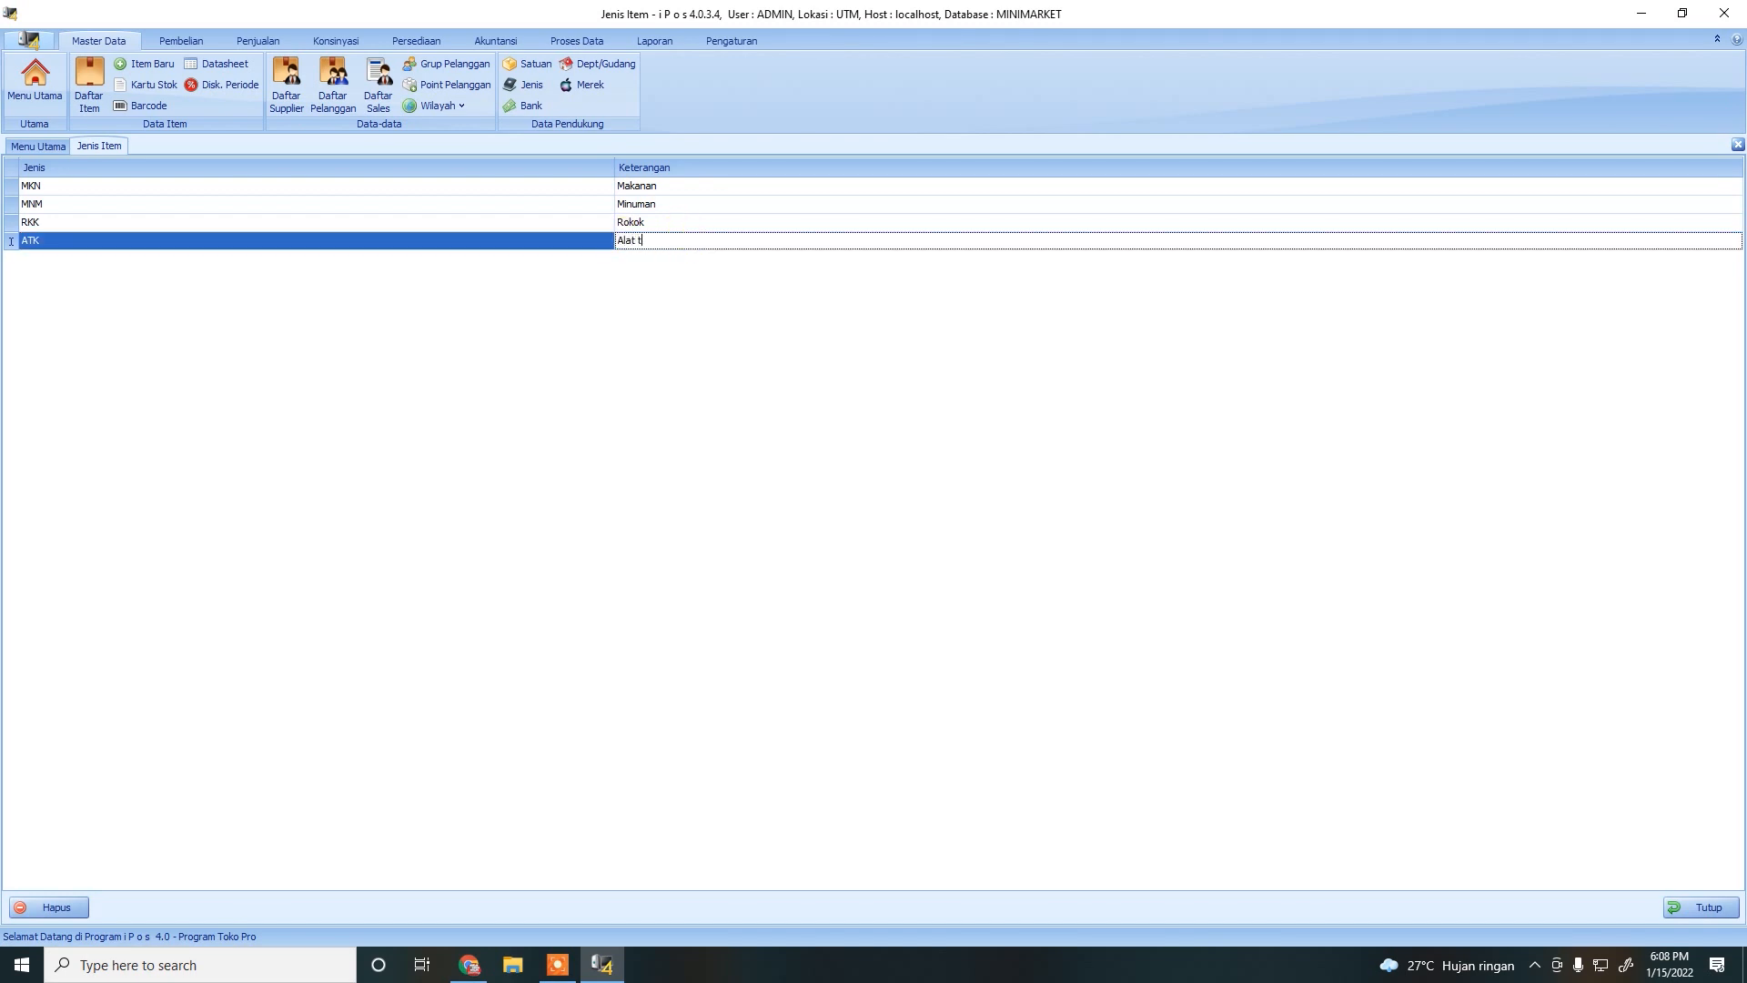
{"action": "key", "text": "Return"}
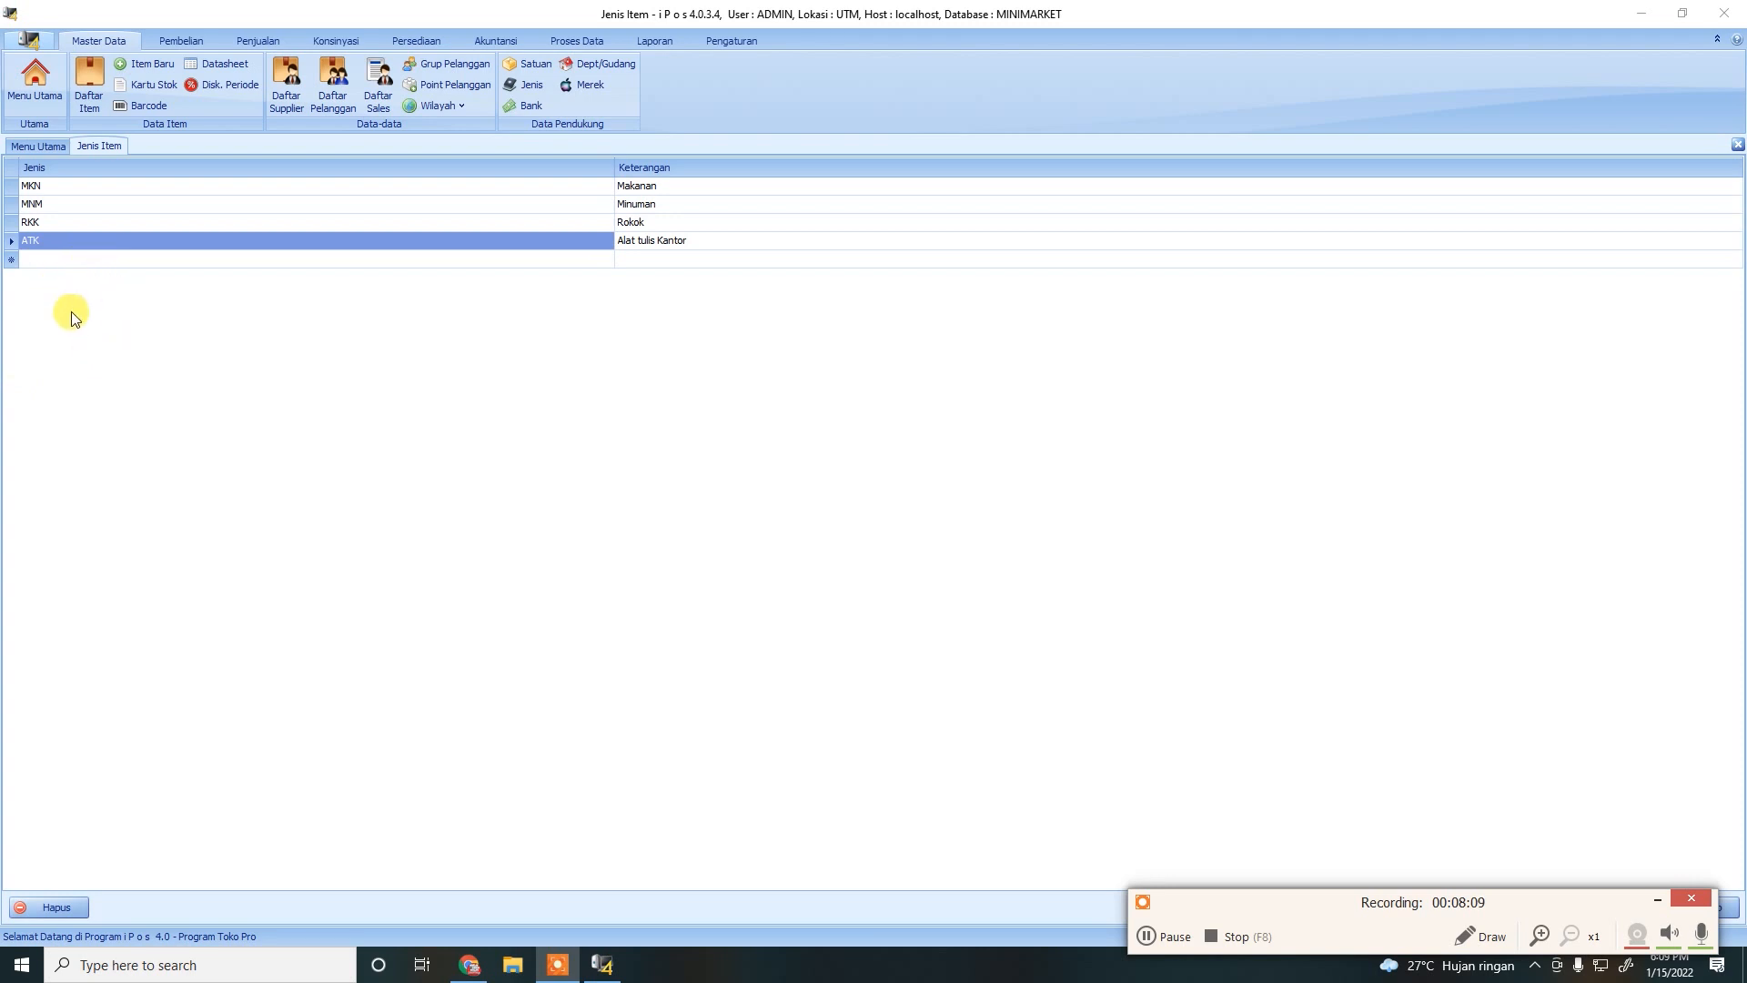
{"action": "left_click", "coordinate": [45, 259]}
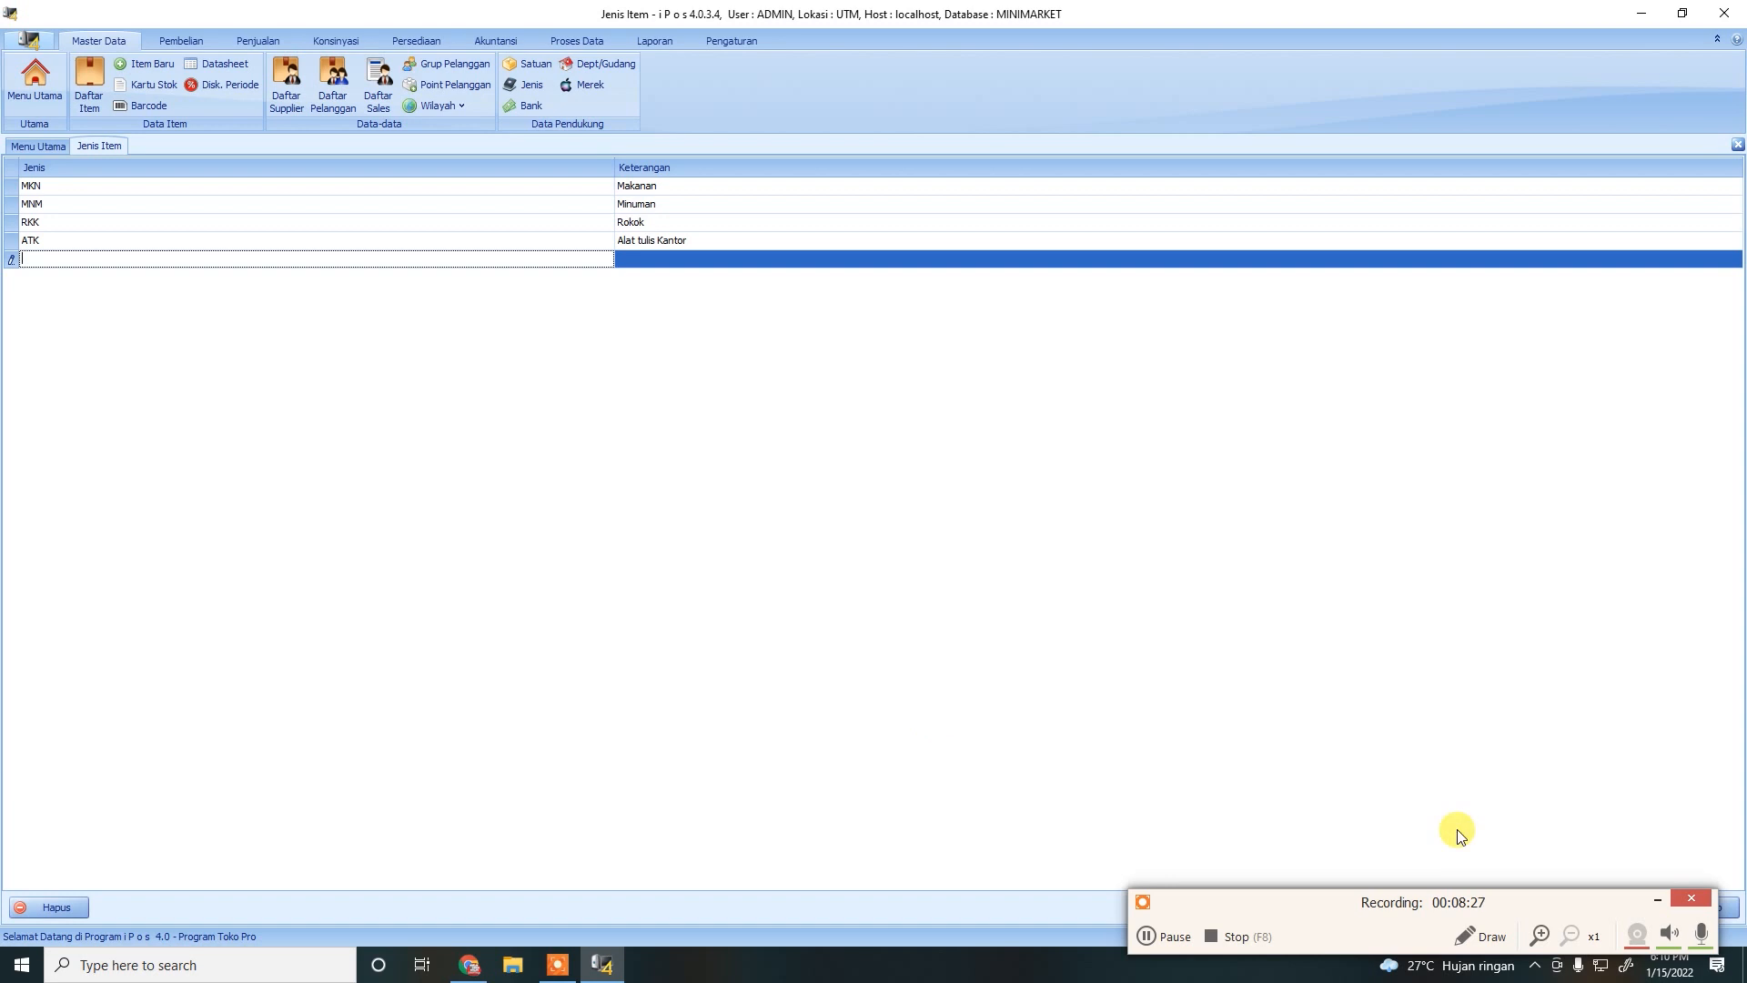
{"action": "left_click", "coordinate": [1657, 900]}
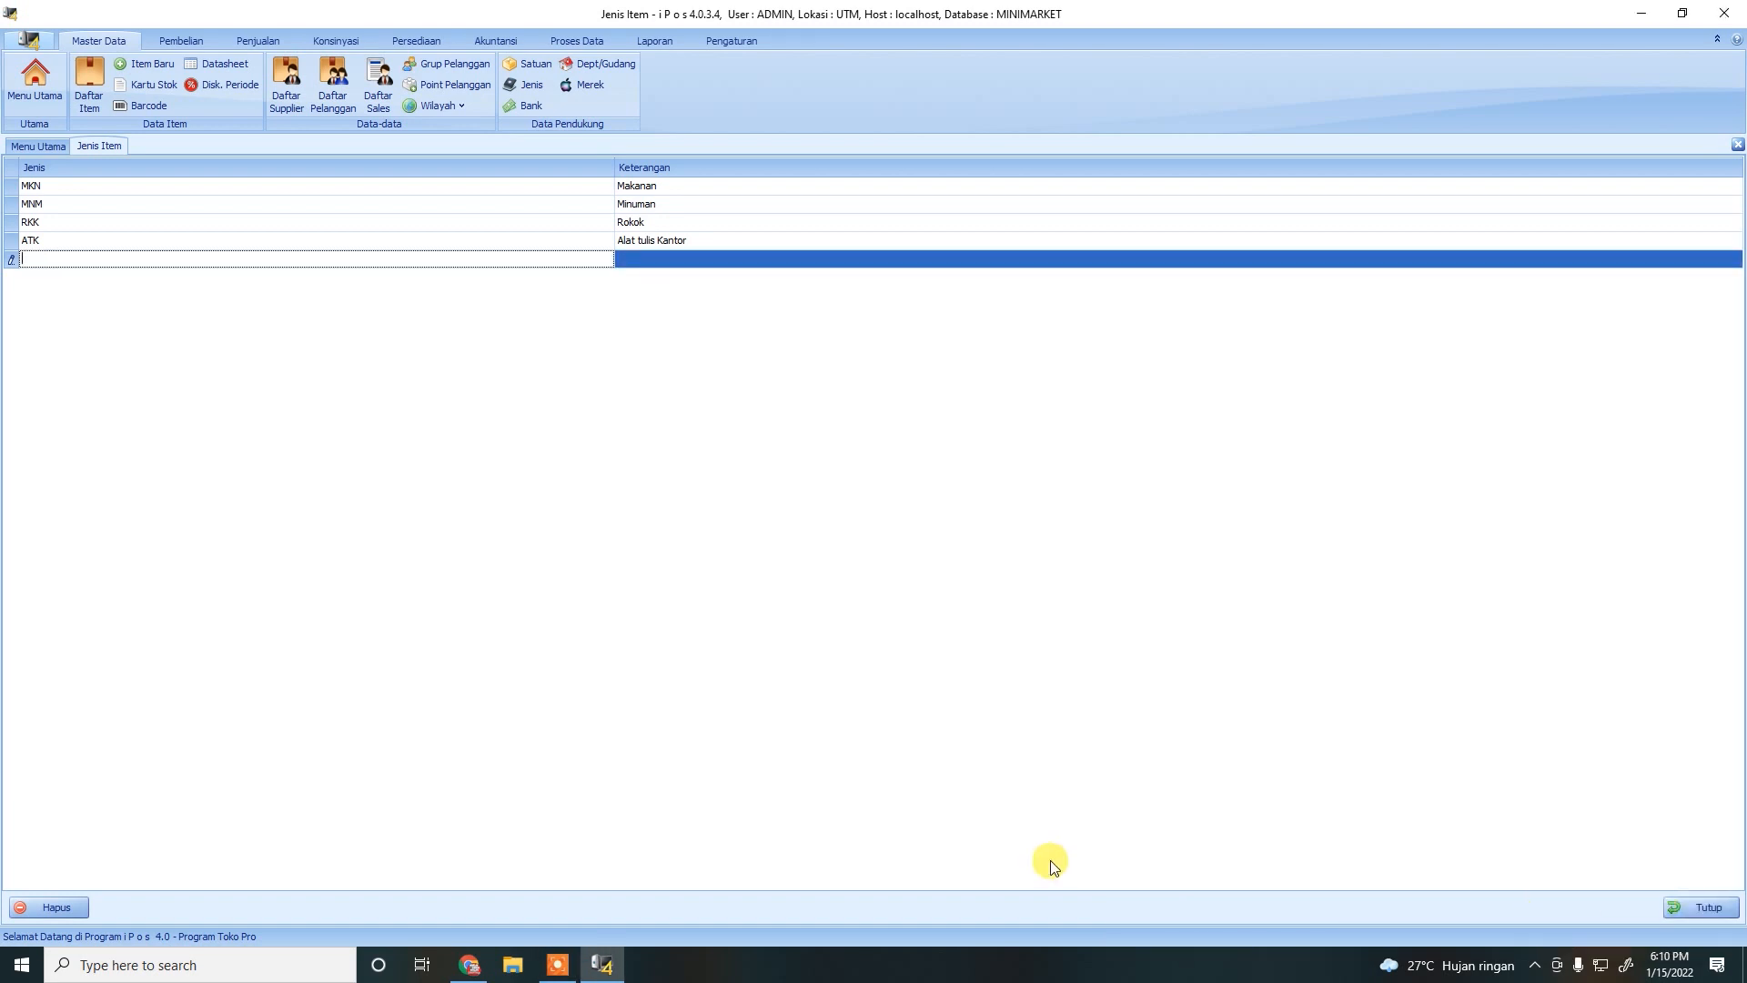
{"action": "left_click", "coordinate": [1694, 911]}
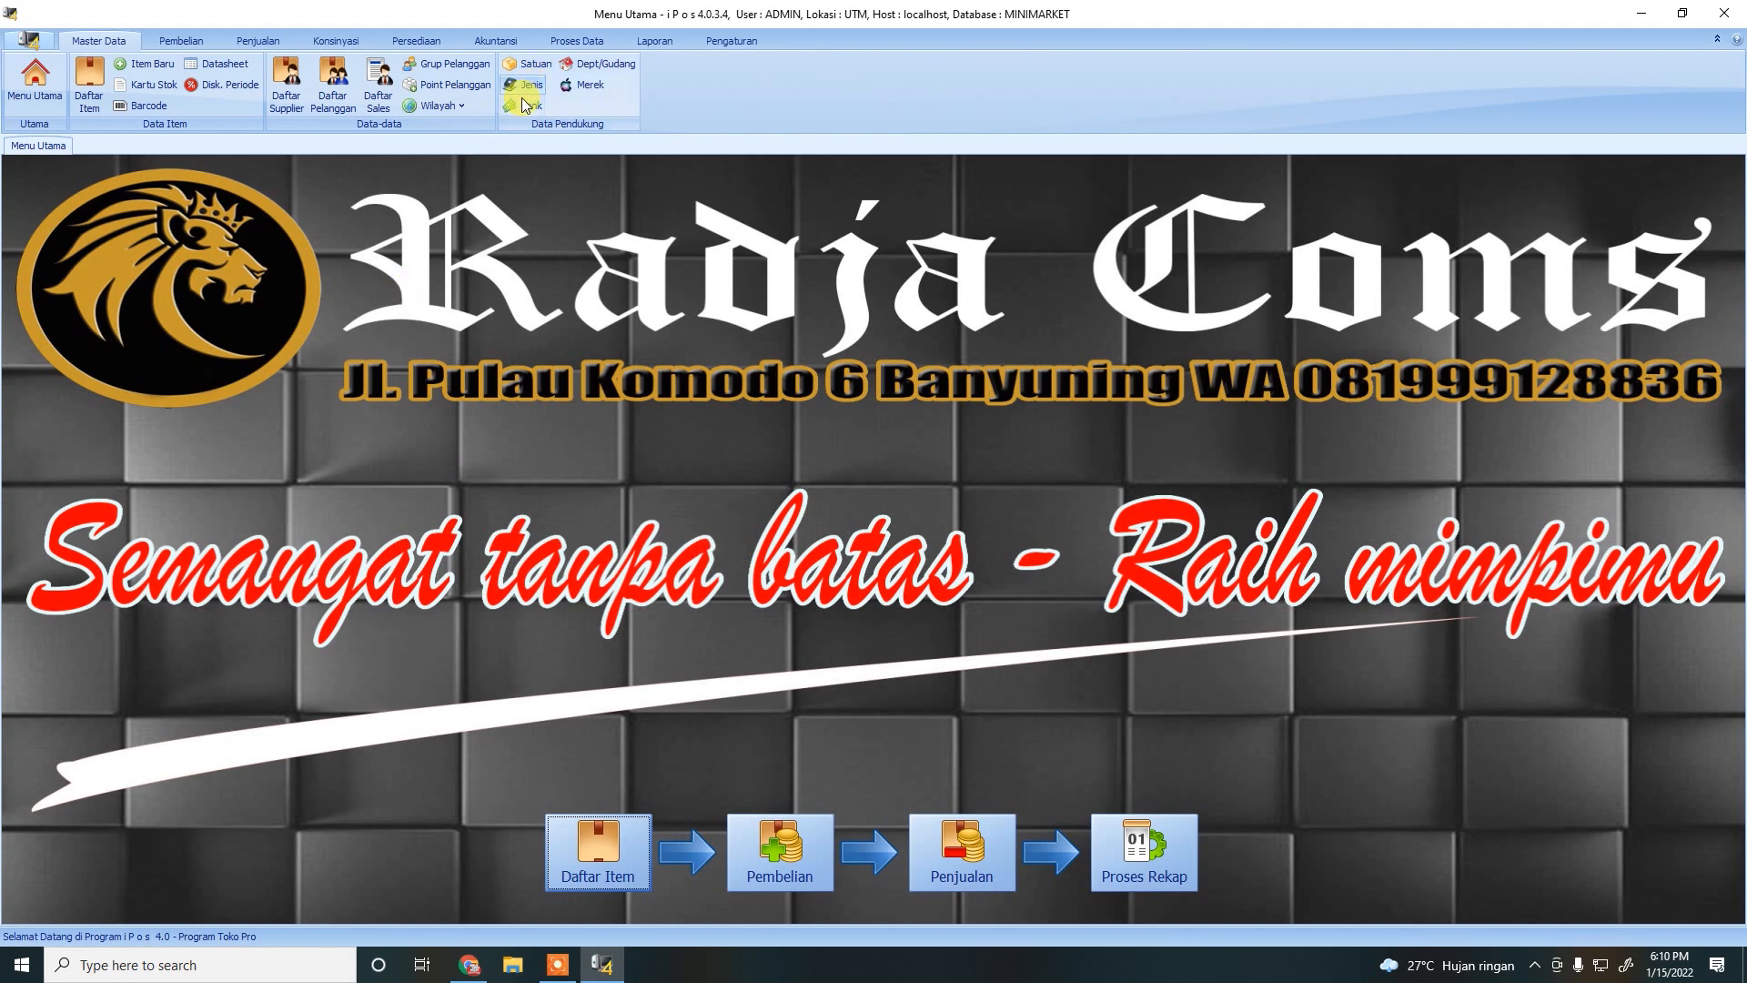
Open the Satuan list and add unit RTG with description RENTENG.
{"action": "left_click", "coordinate": [530, 66]}
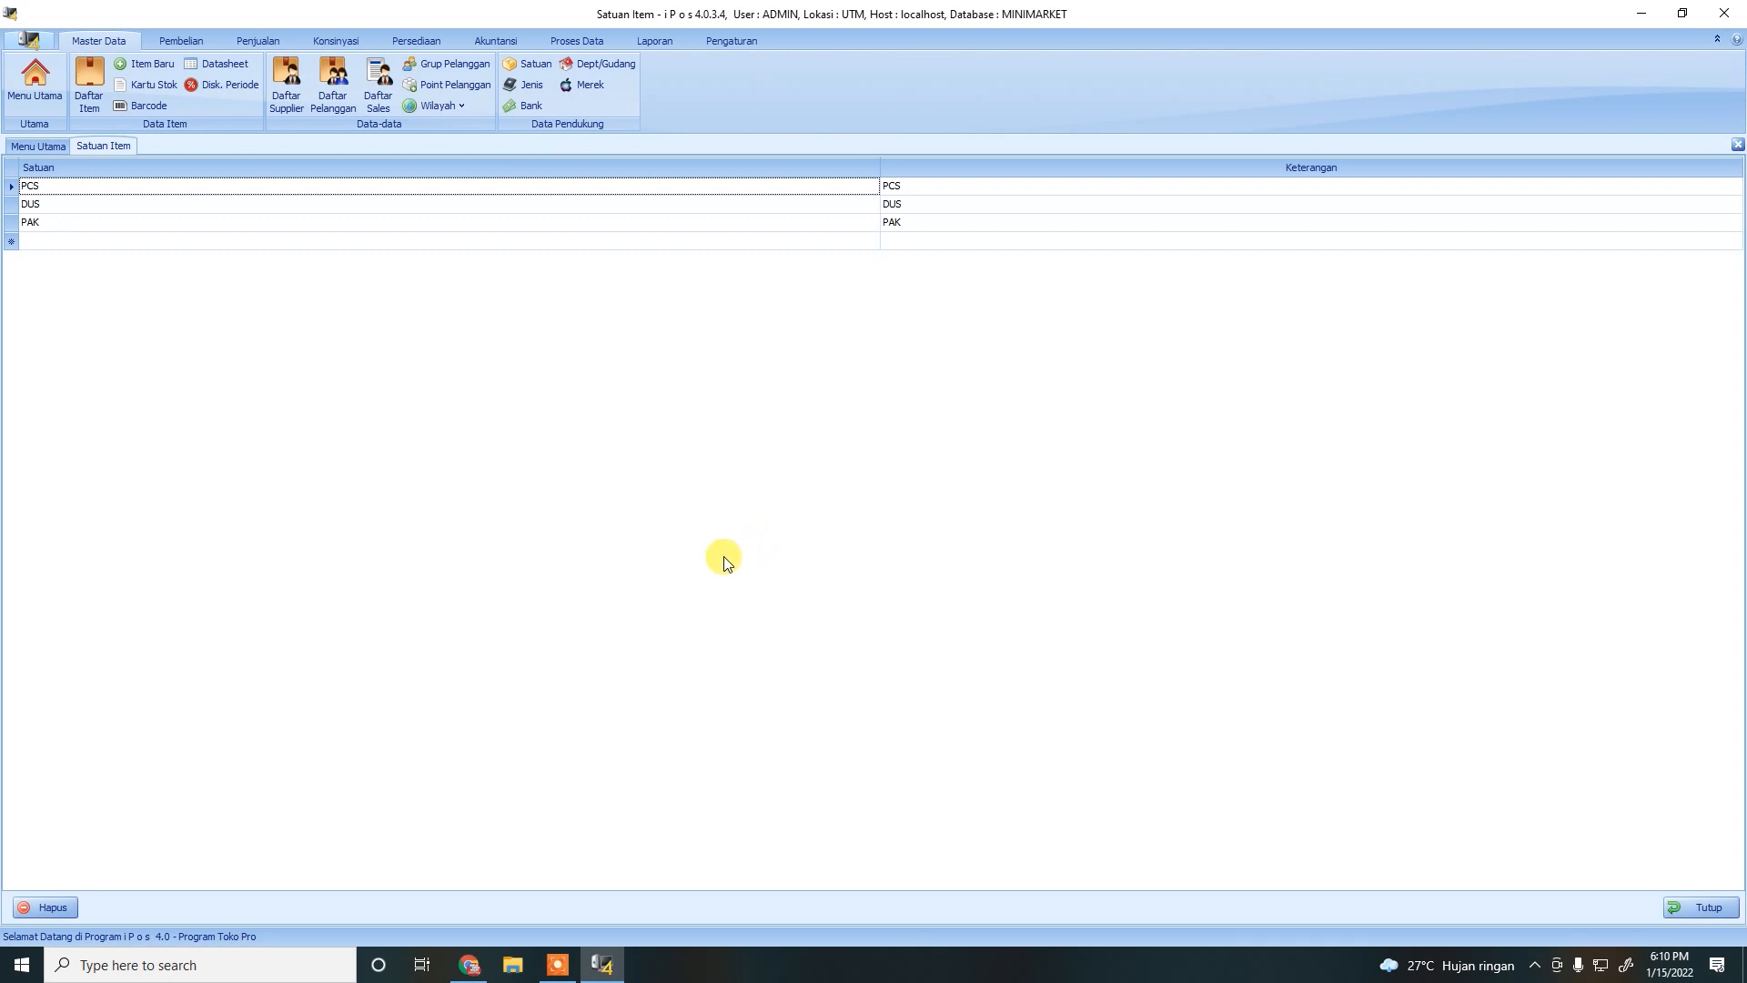
{"action": "left_click", "coordinate": [54, 240]}
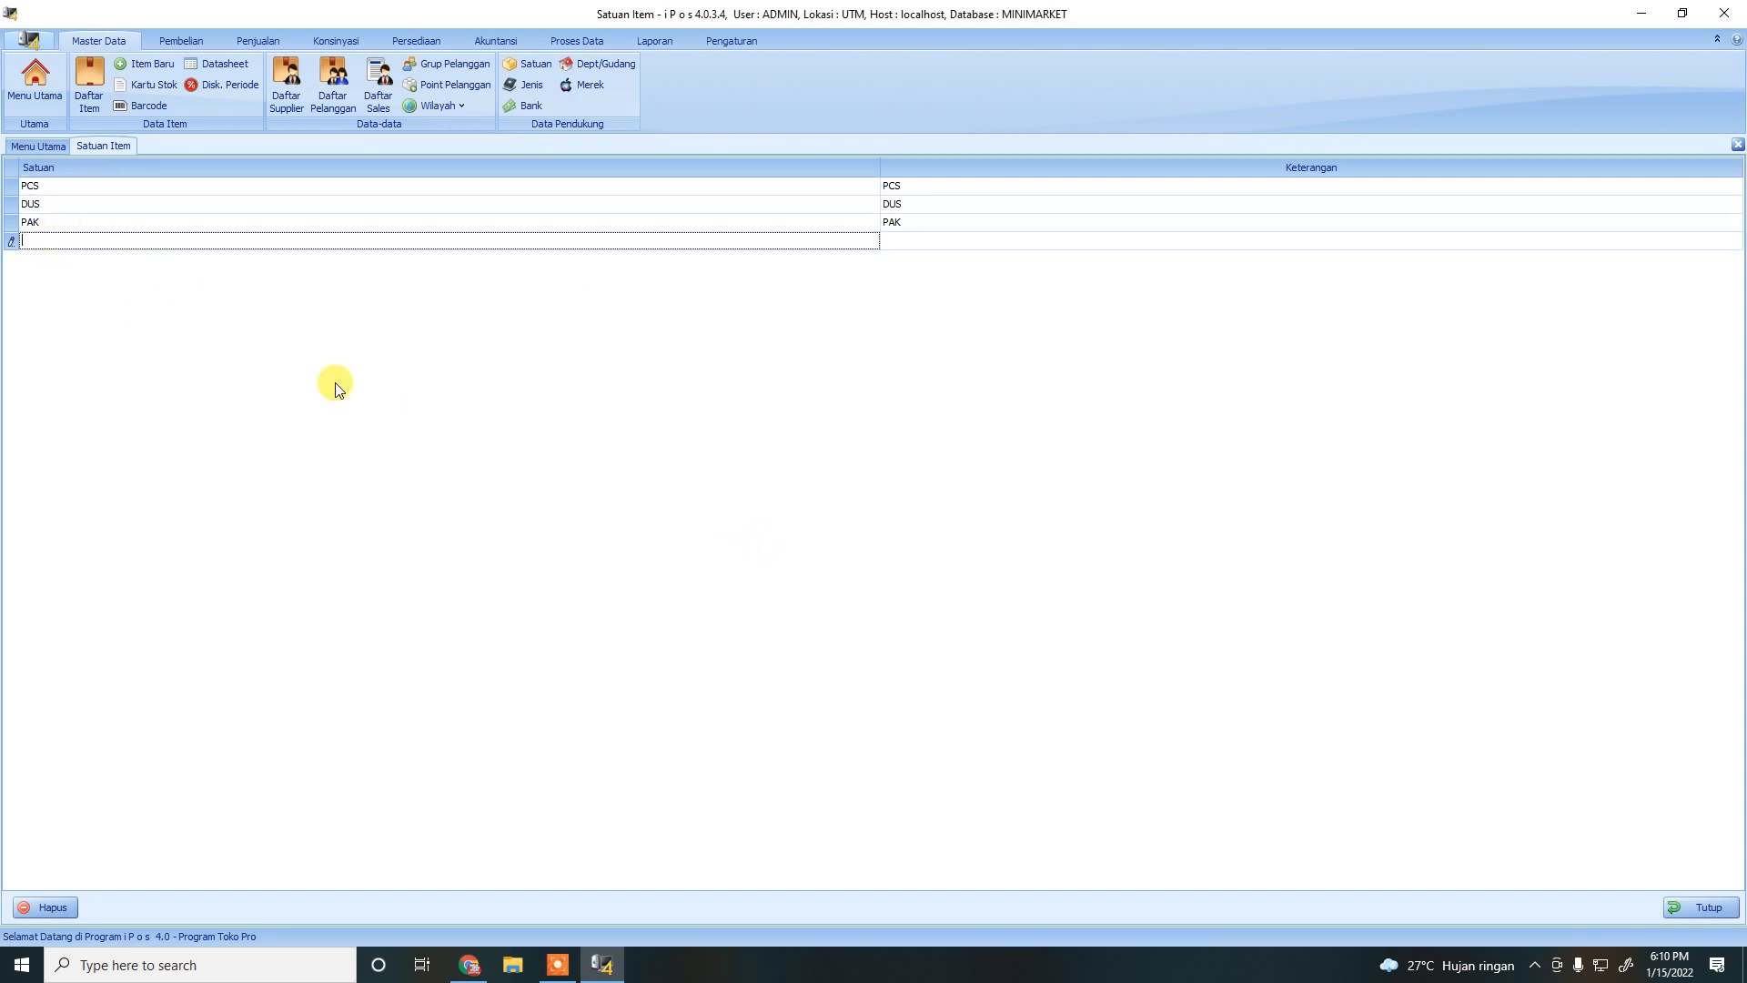
{"action": "type", "text": "r"}
{"action": "type", "text": "RTG"}
{"action": "left_click", "coordinate": [925, 244]}
{"action": "type", "text": "RENTENG"}
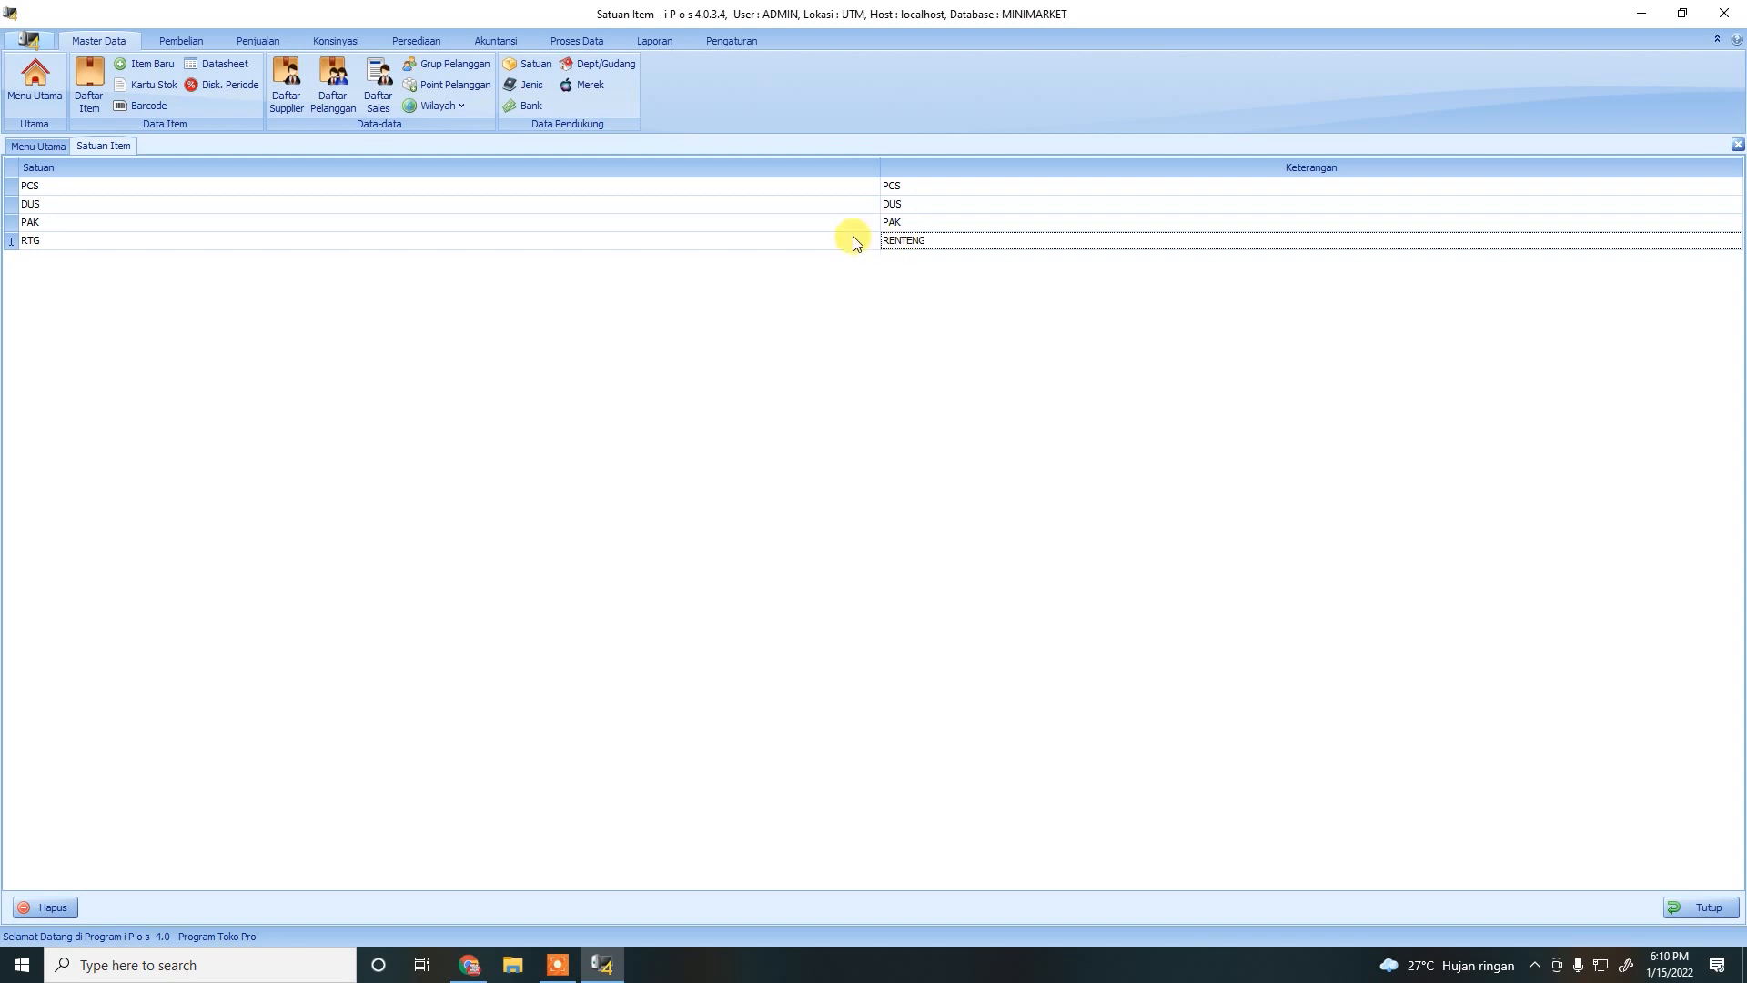
Add unit KG with description KILOGRAM.
{"action": "left_click", "coordinate": [60, 268]}
{"action": "left_click", "coordinate": [51, 258]}
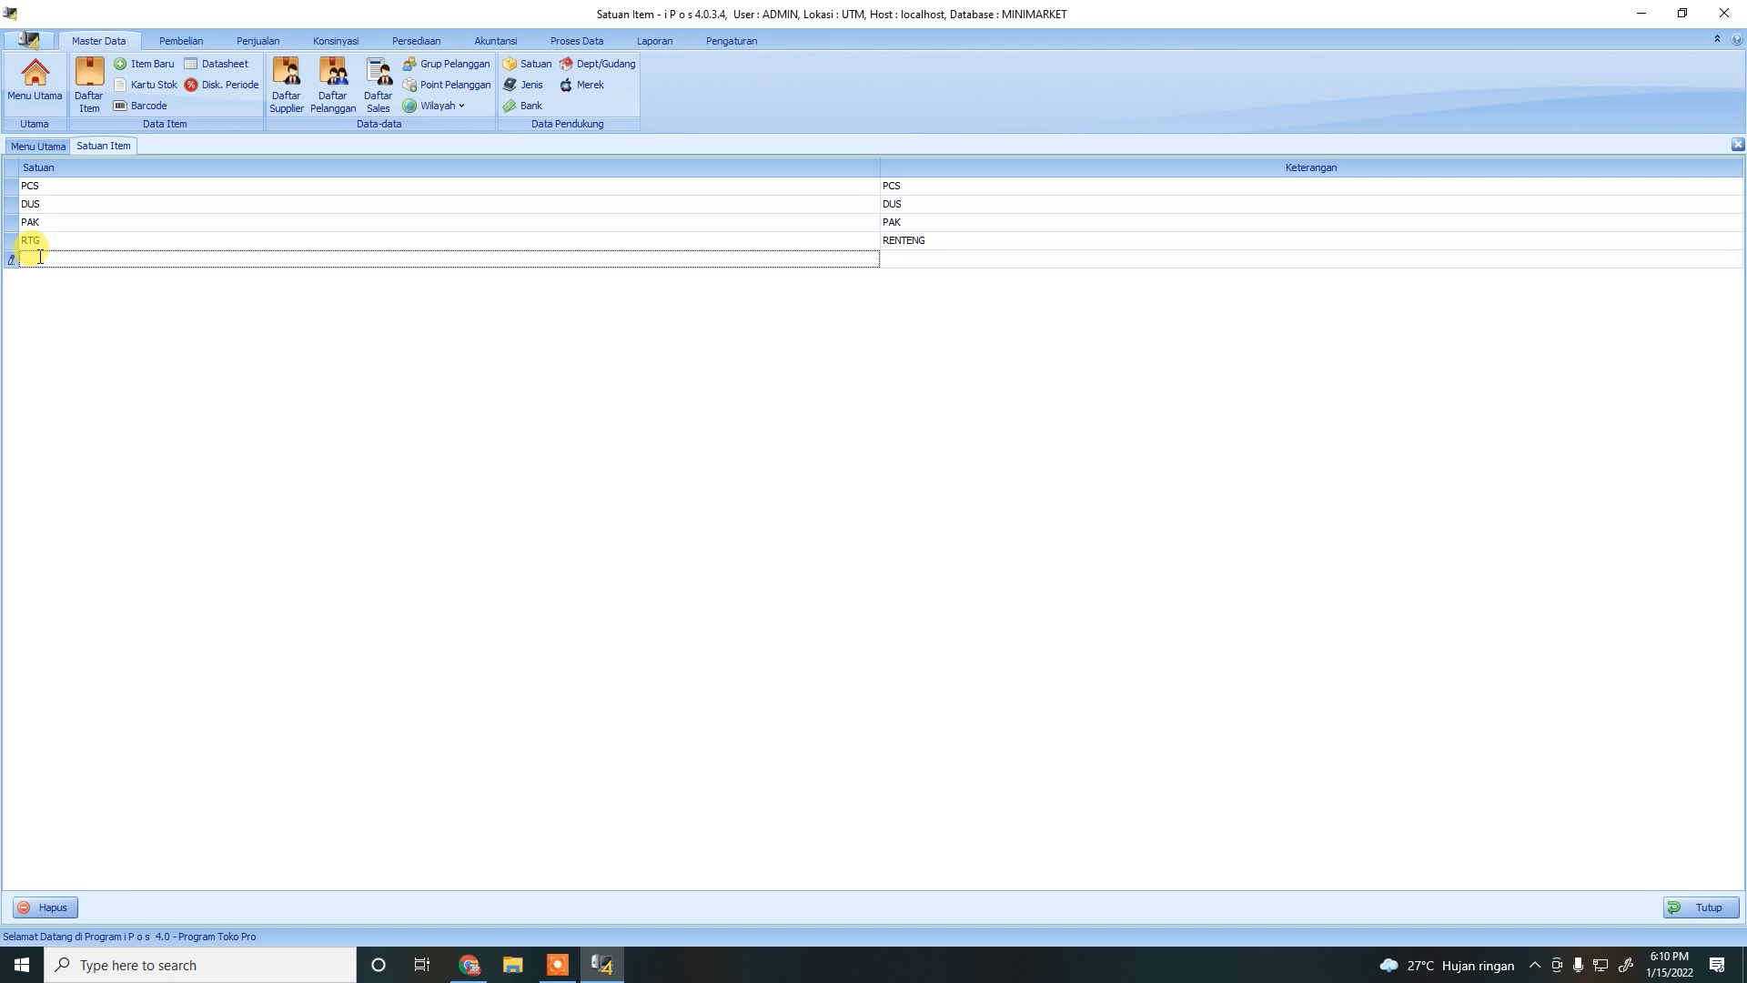
{"action": "type", "text": "KG"}
{"action": "left_click", "coordinate": [980, 259]}
{"action": "type", "text": "ILOGRAM"}
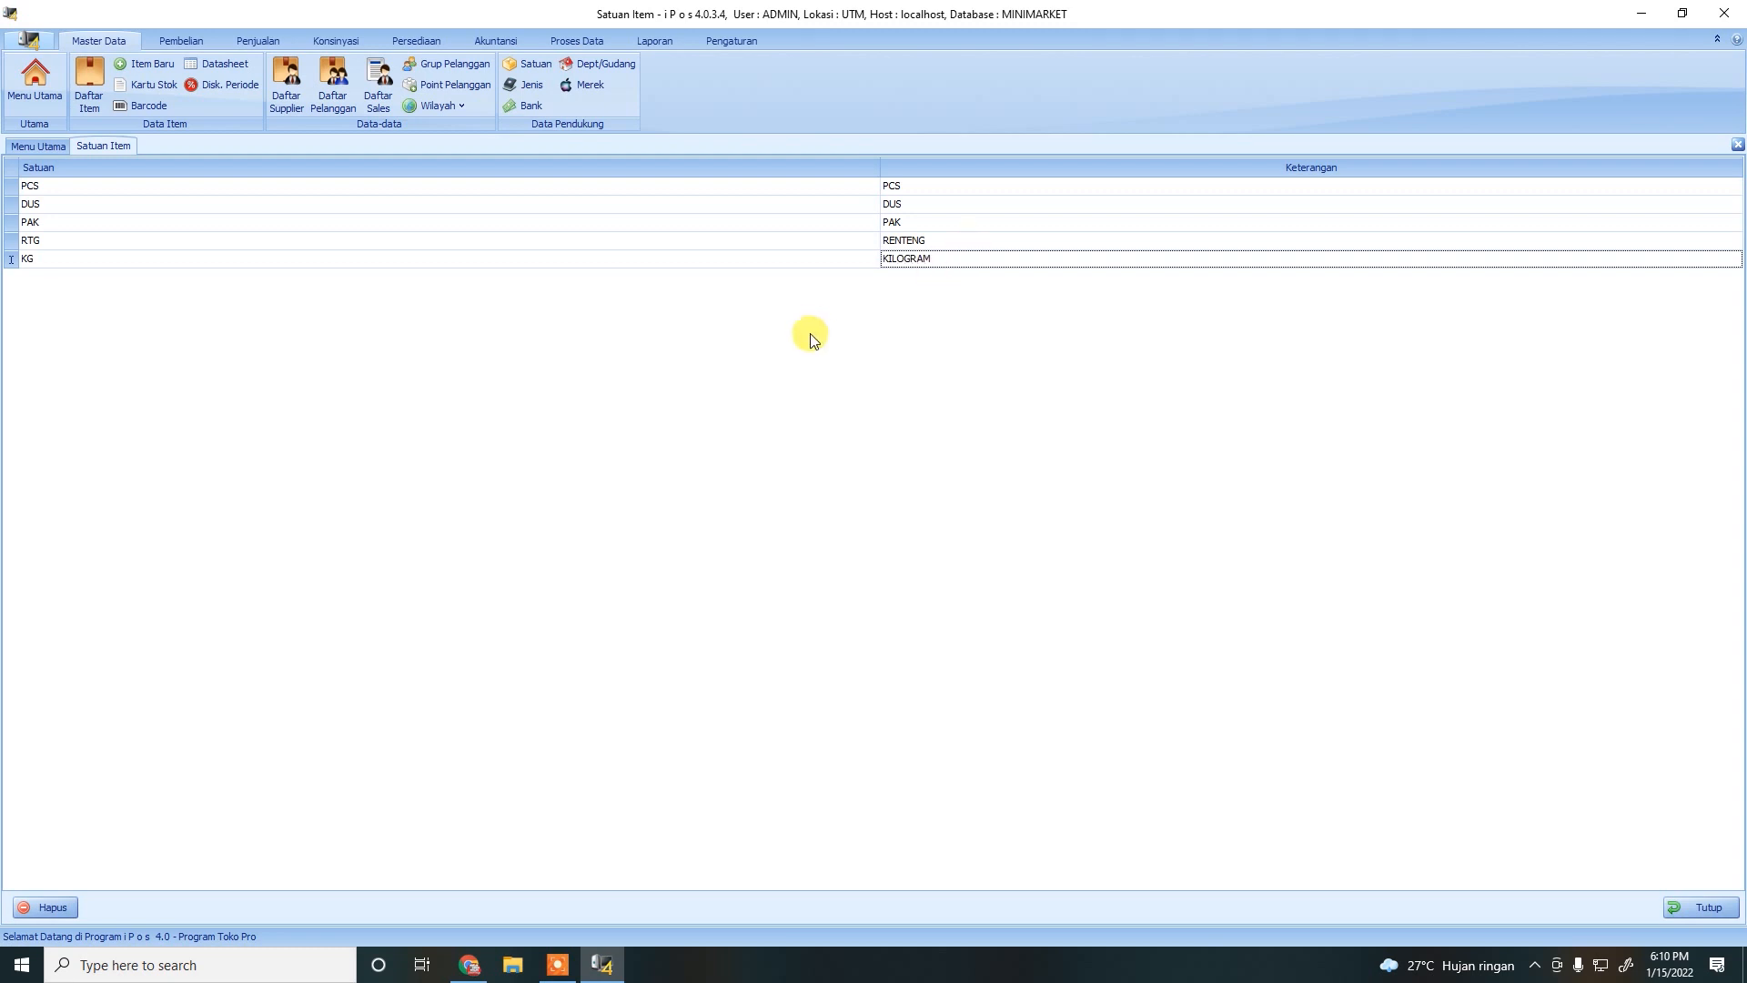
Add unit BTG with description BATANG and close the unit list.
{"action": "left_click", "coordinate": [62, 276]}
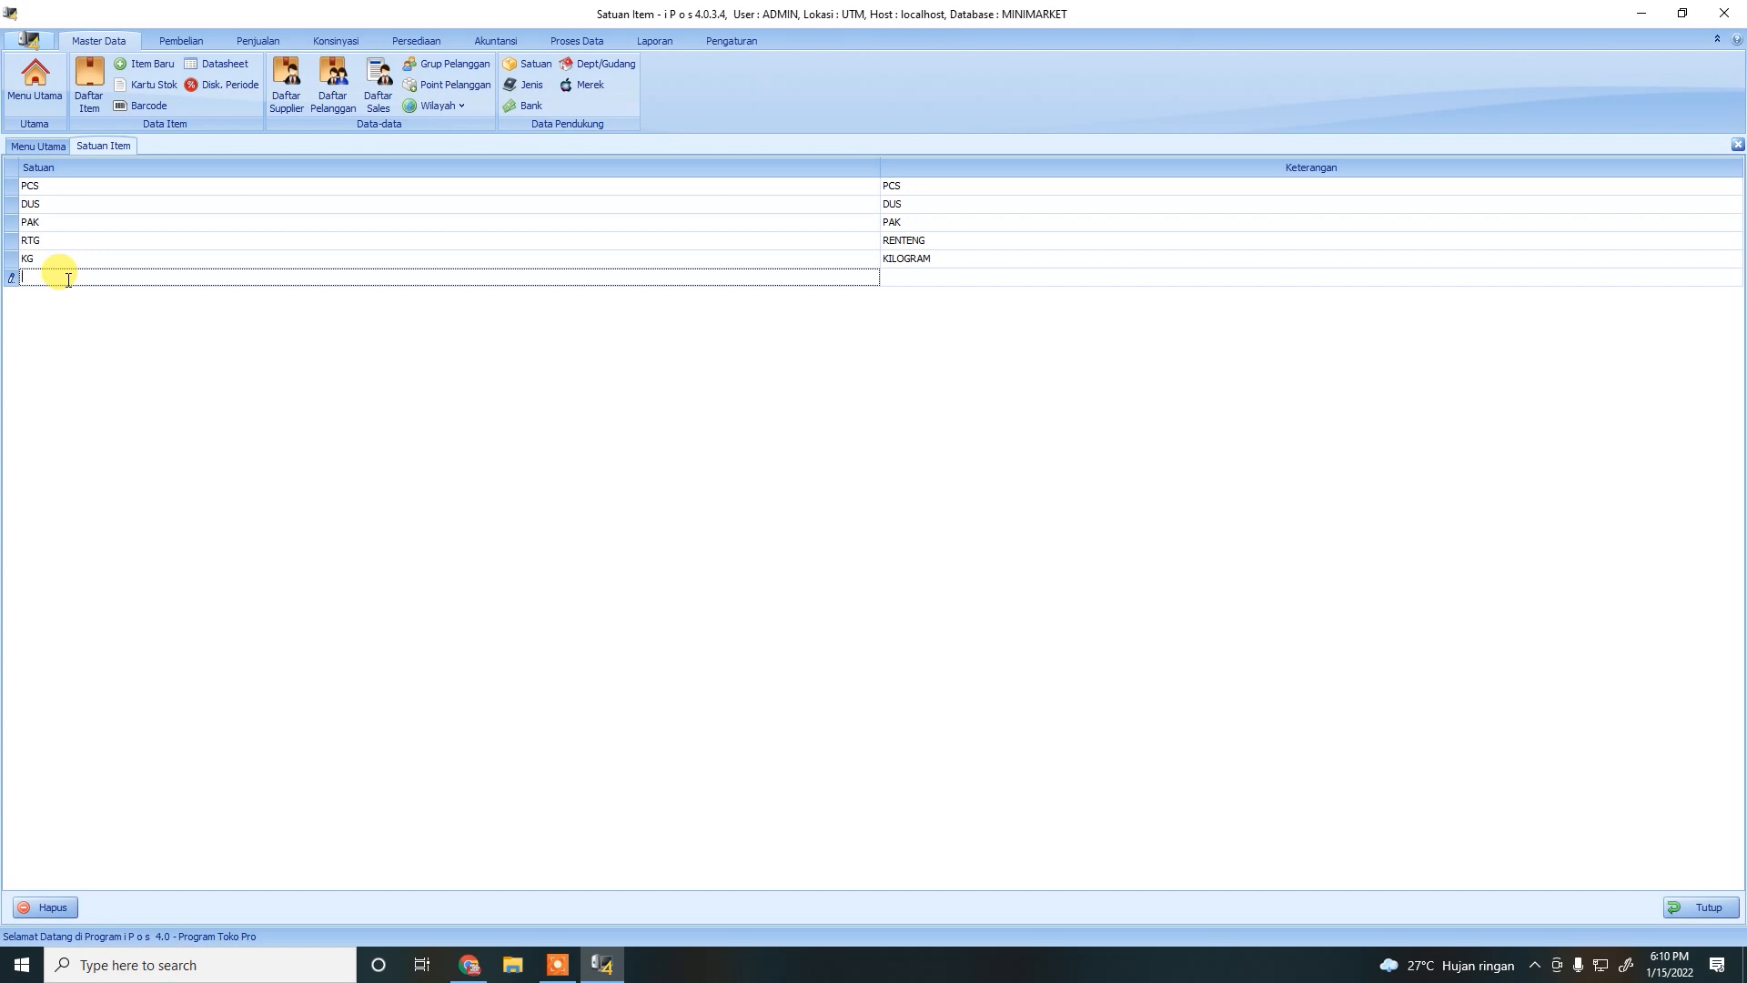
{"action": "type", "text": "BTG"}
{"action": "left_click", "coordinate": [941, 280]}
{"action": "type", "text": "BATANG"}
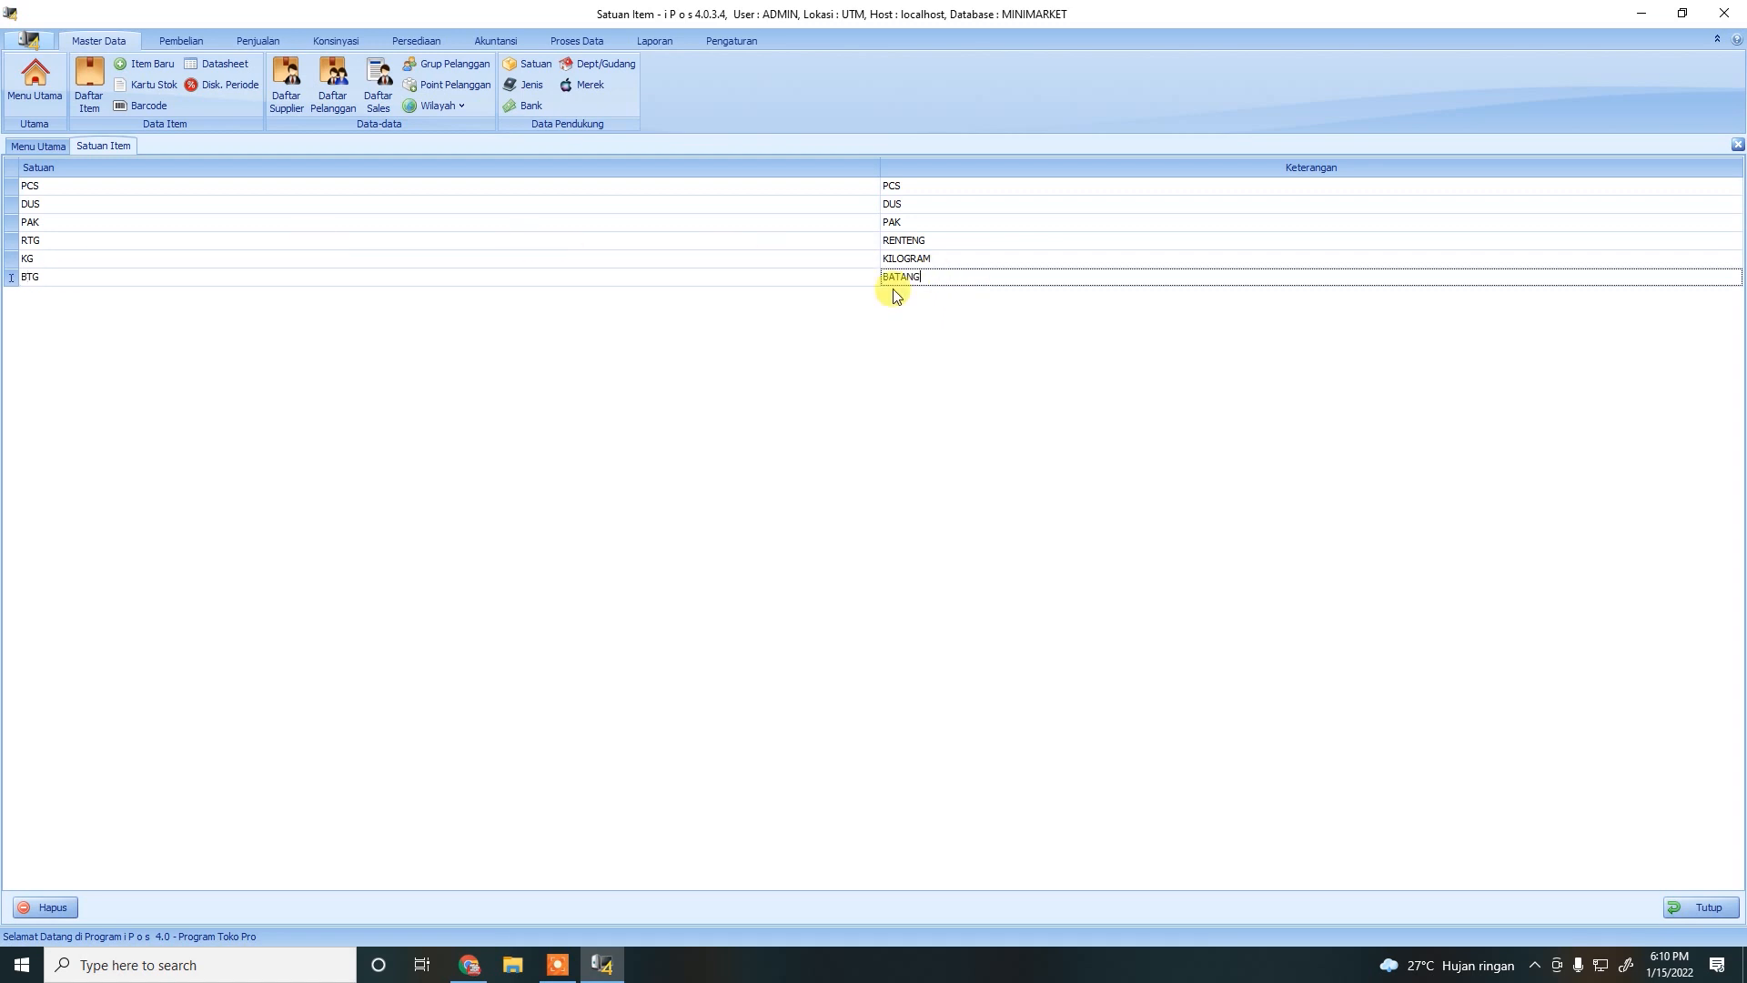
{"action": "left_click", "coordinate": [795, 367]}
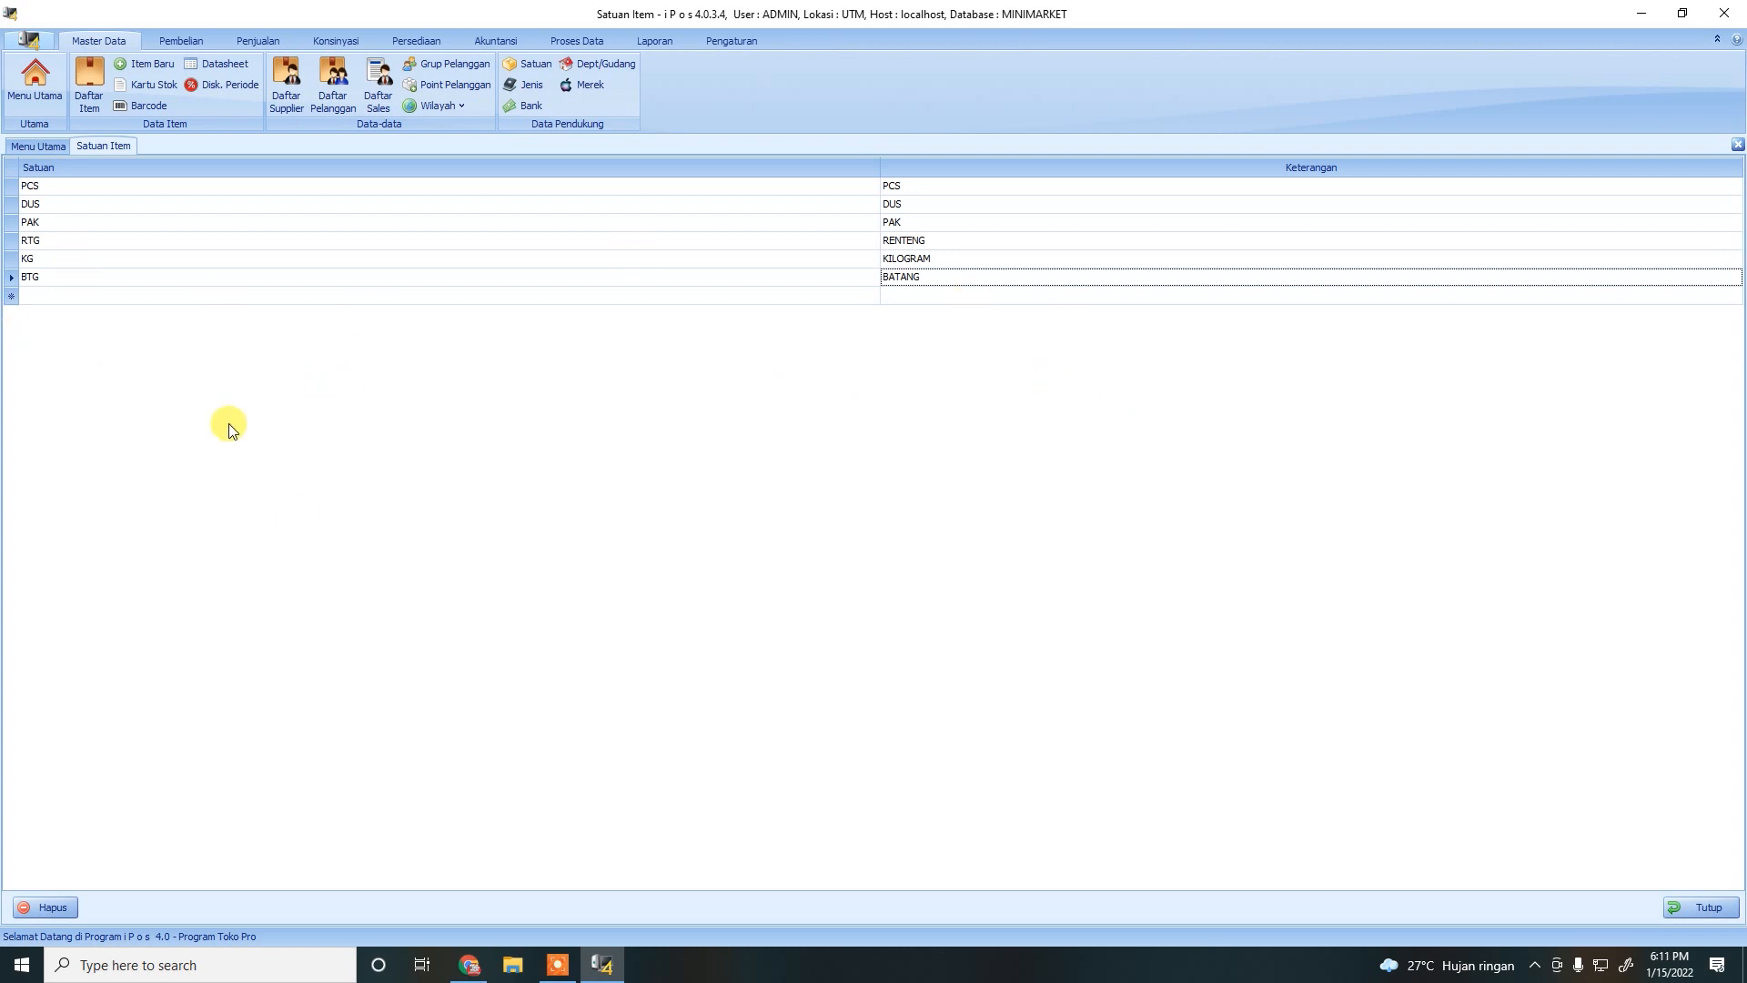
{"action": "left_click", "coordinate": [1710, 908]}
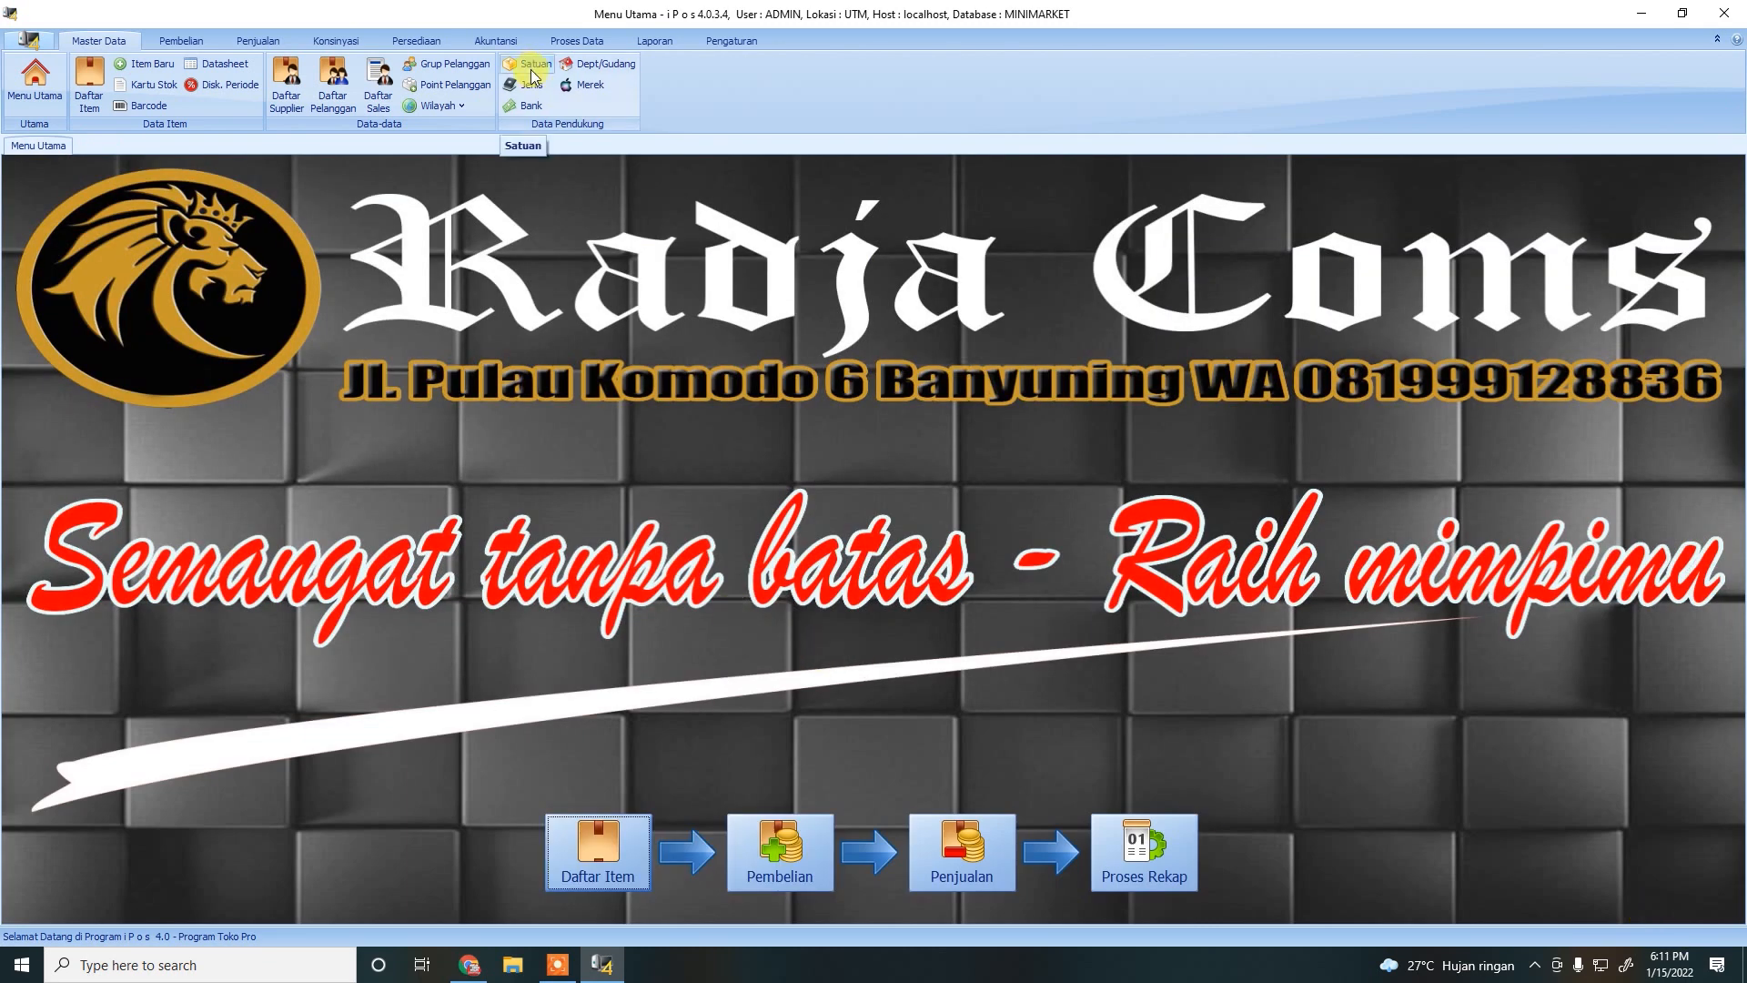
Add bank 00012 named BNI with KAS KECIL for debit and credit card accounts.
{"action": "left_click", "coordinate": [530, 106]}
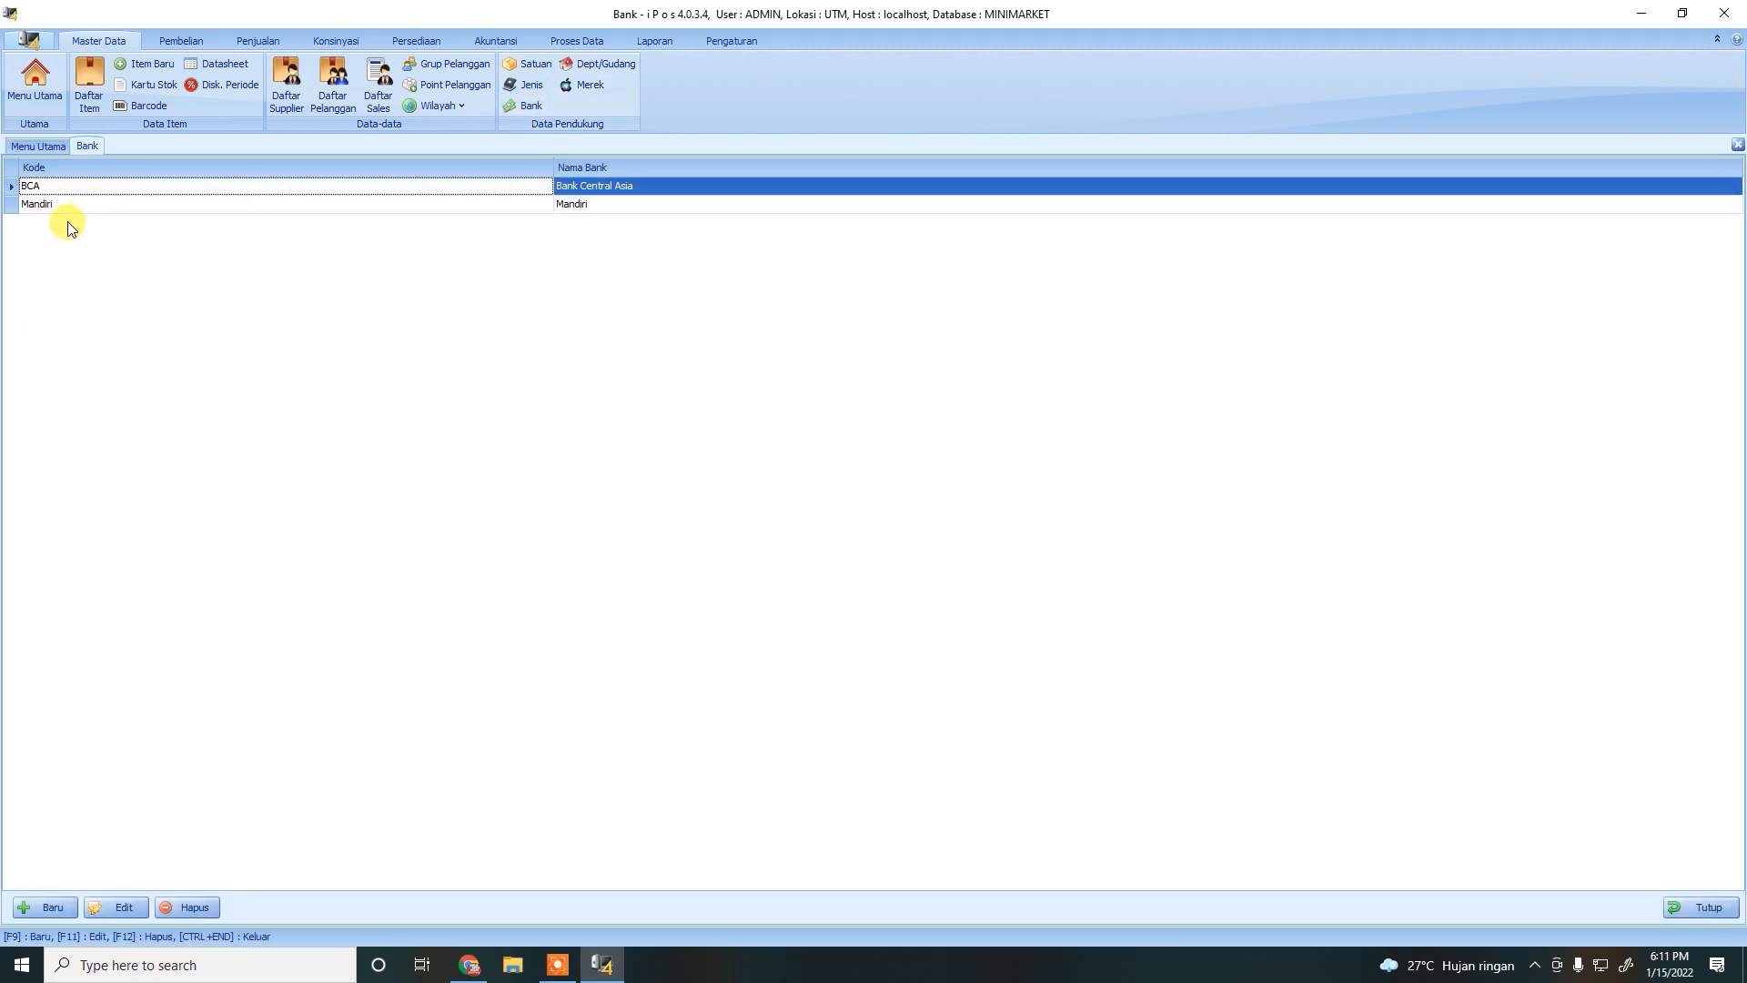
{"action": "left_click", "coordinate": [42, 904]}
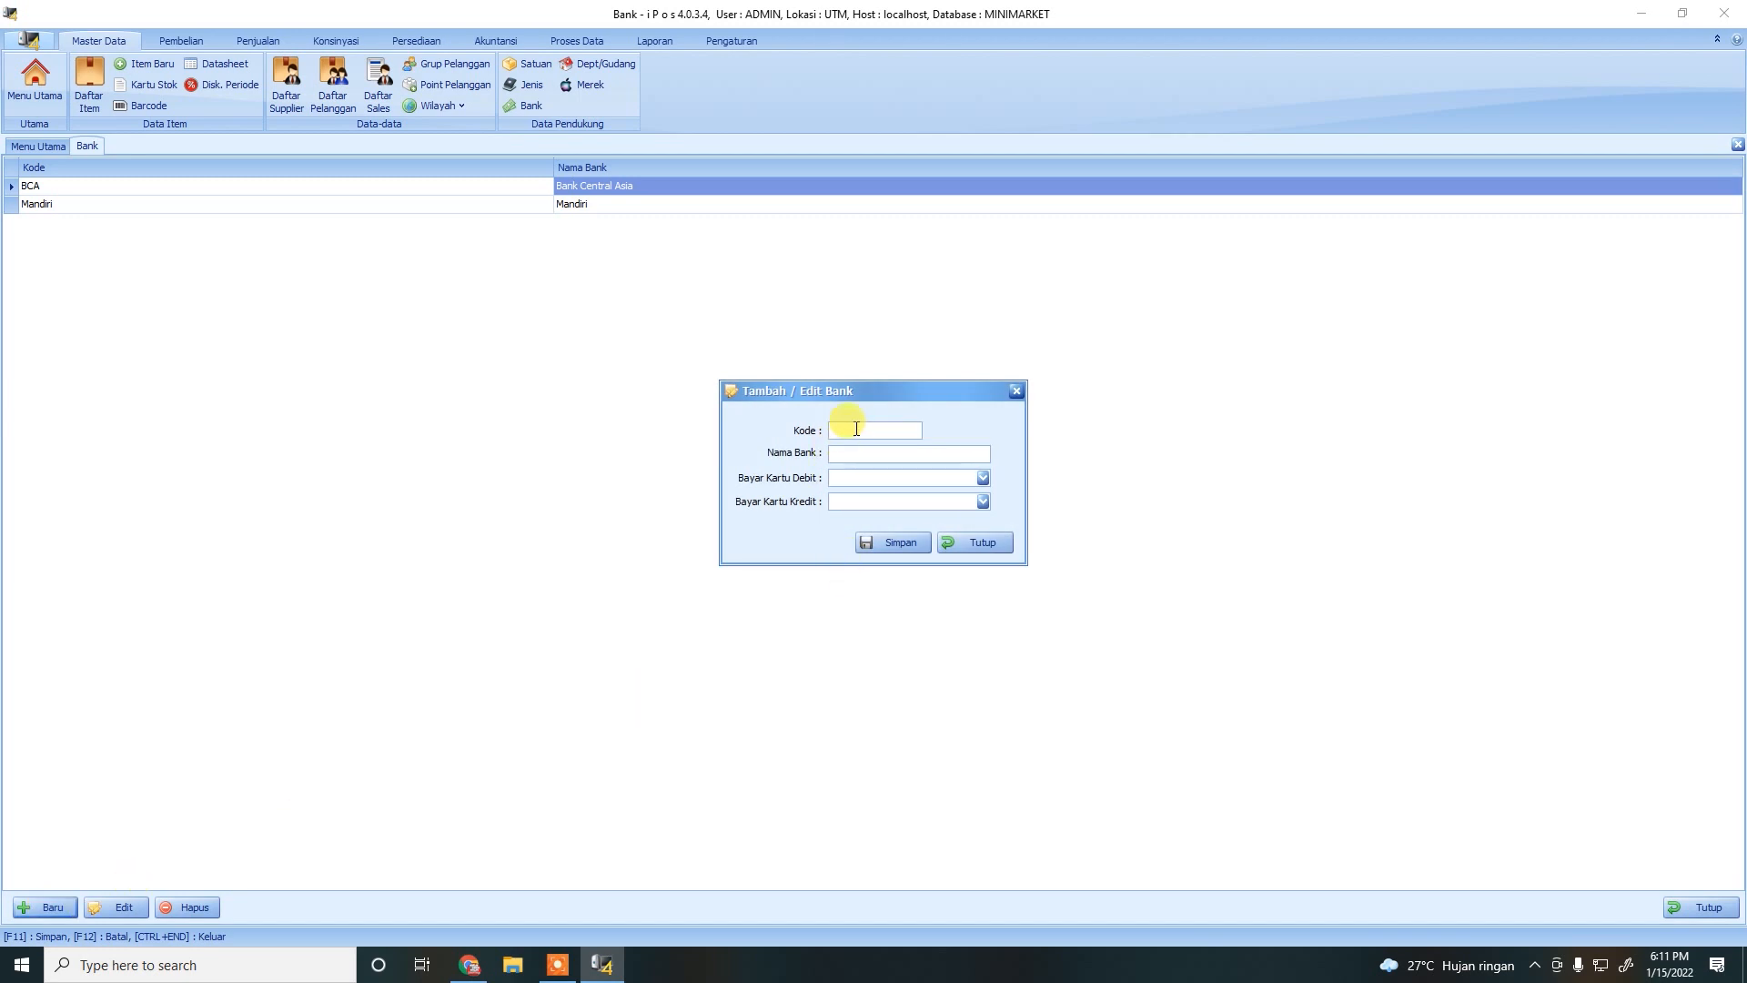
{"action": "type", "text": "00012"}
{"action": "left_click", "coordinate": [849, 454]}
{"action": "type", "text": "BNI"}
{"action": "left_click", "coordinate": [845, 461]}
{"action": "left_click", "coordinate": [984, 478]}
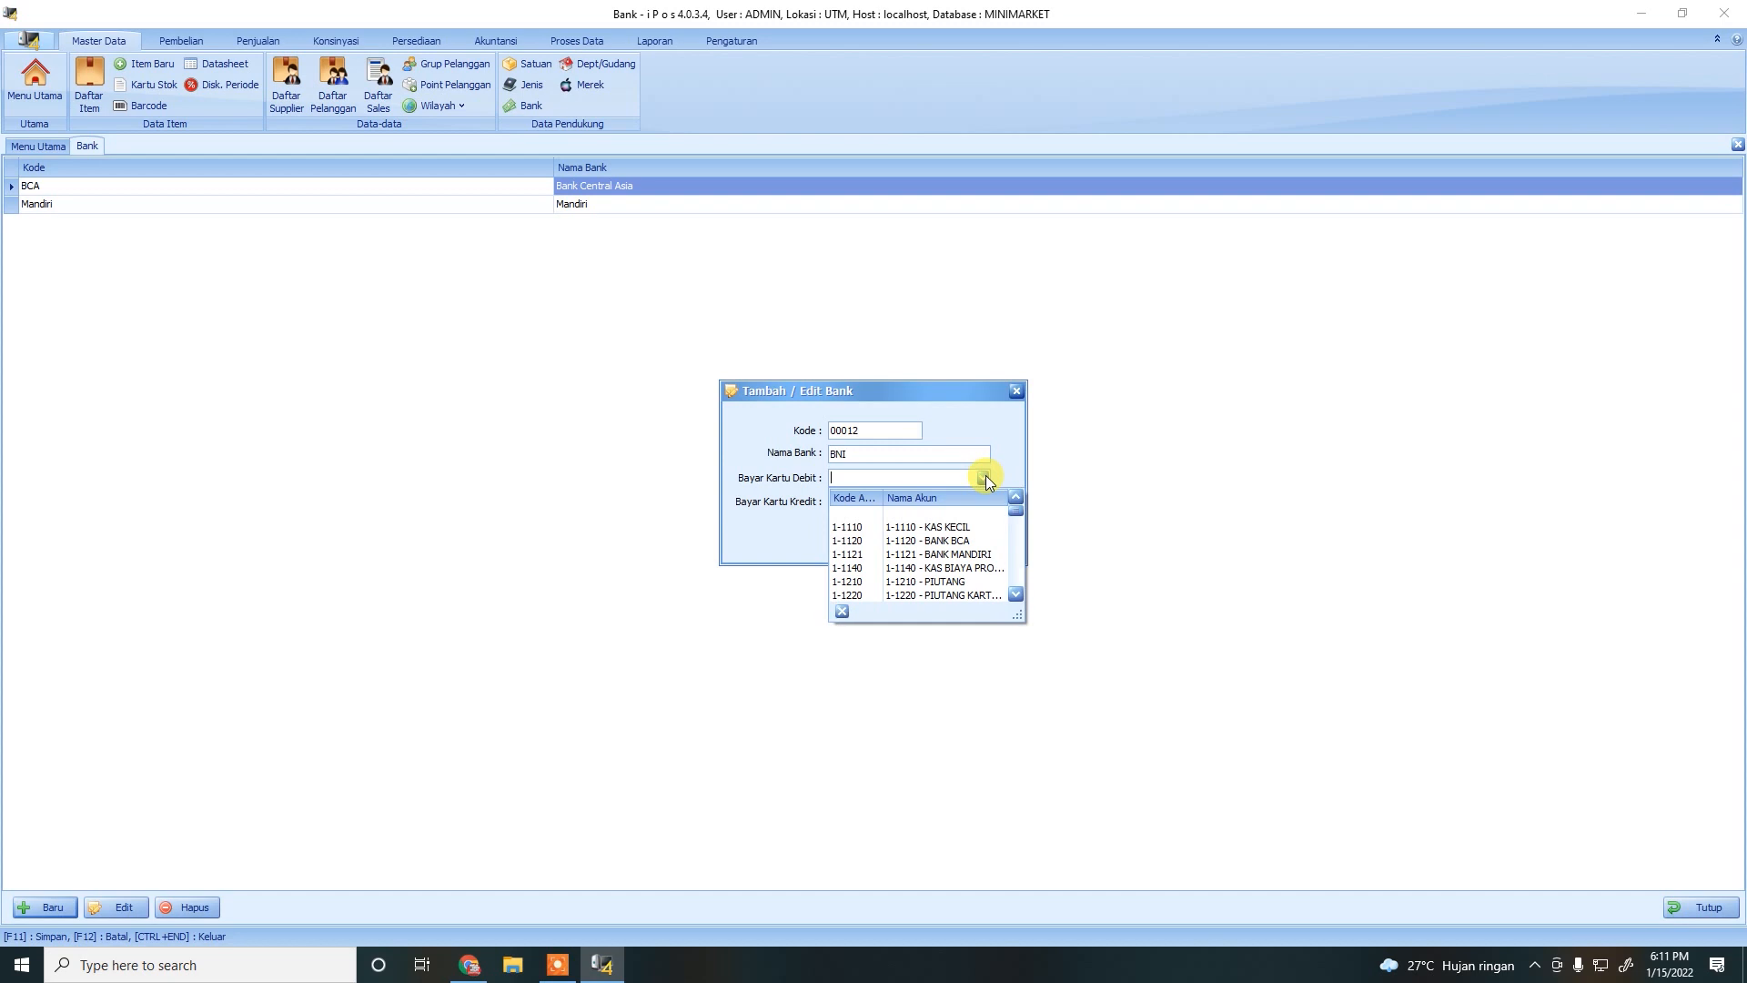
{"action": "left_click", "coordinate": [951, 527]}
{"action": "left_click", "coordinate": [983, 501]}
{"action": "left_click", "coordinate": [933, 550]}
{"action": "left_click", "coordinate": [897, 544]}
{"action": "left_click", "coordinate": [944, 542]}
{"action": "left_click", "coordinate": [968, 543]}
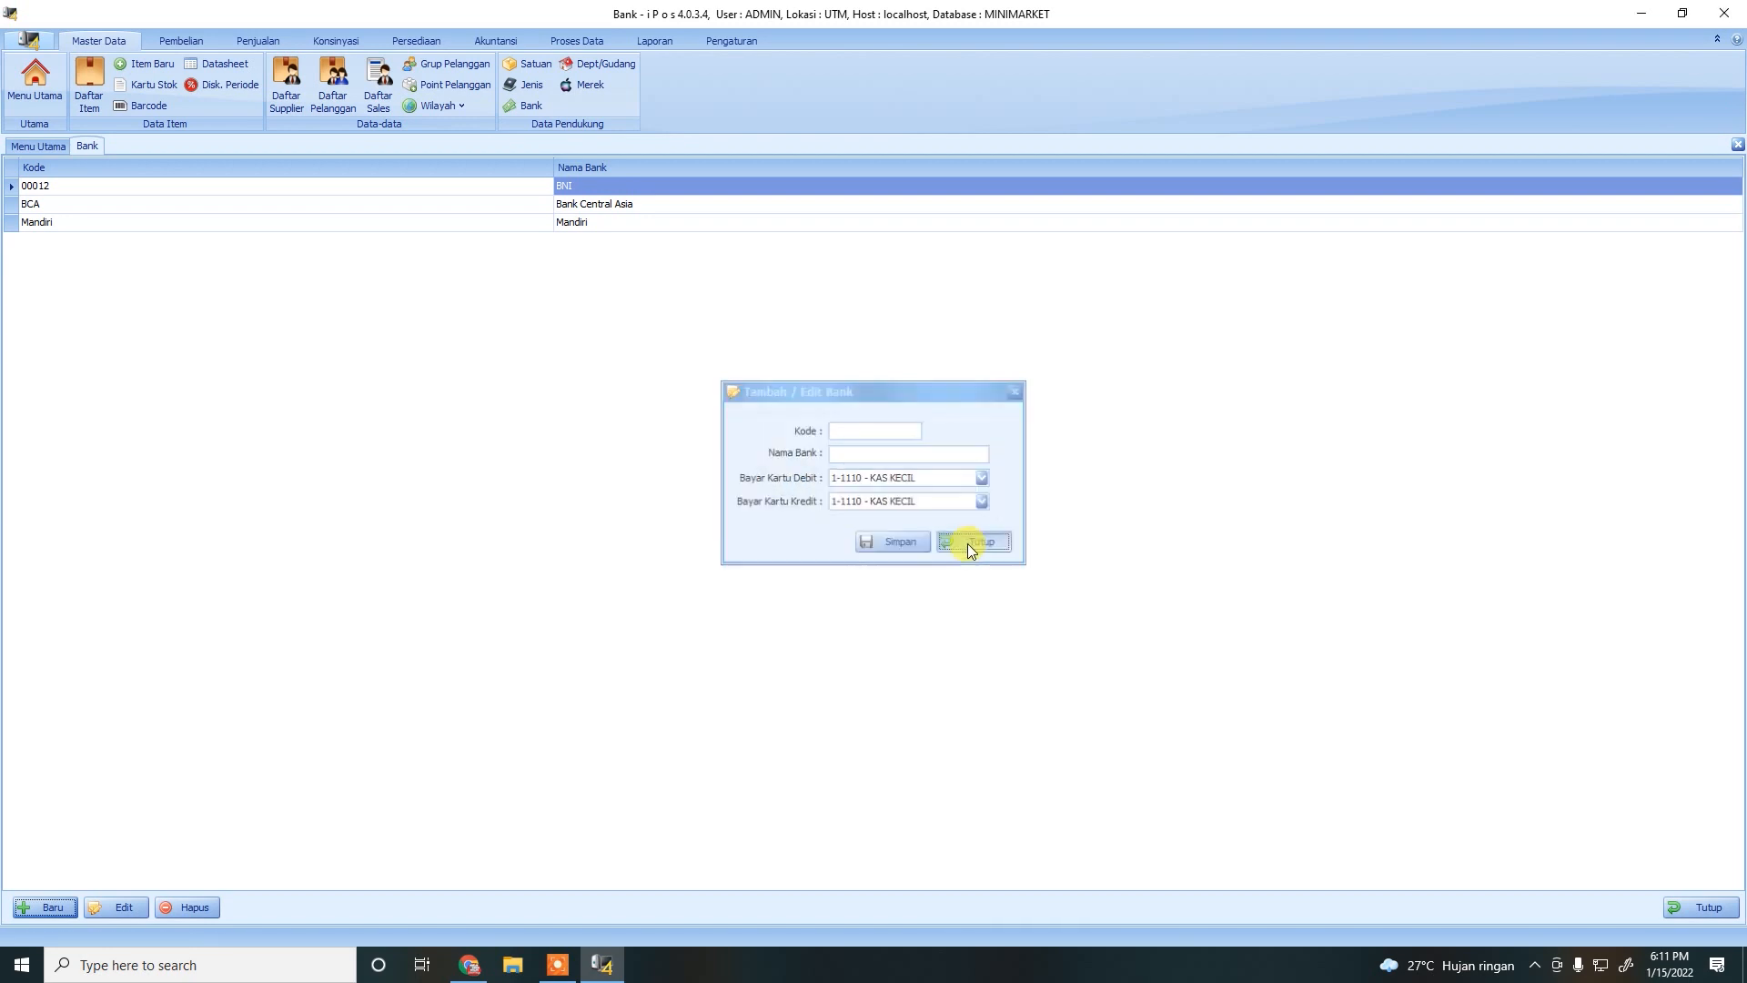
Change the new bank's code to BNI and save.
{"action": "left_click", "coordinate": [56, 186]}
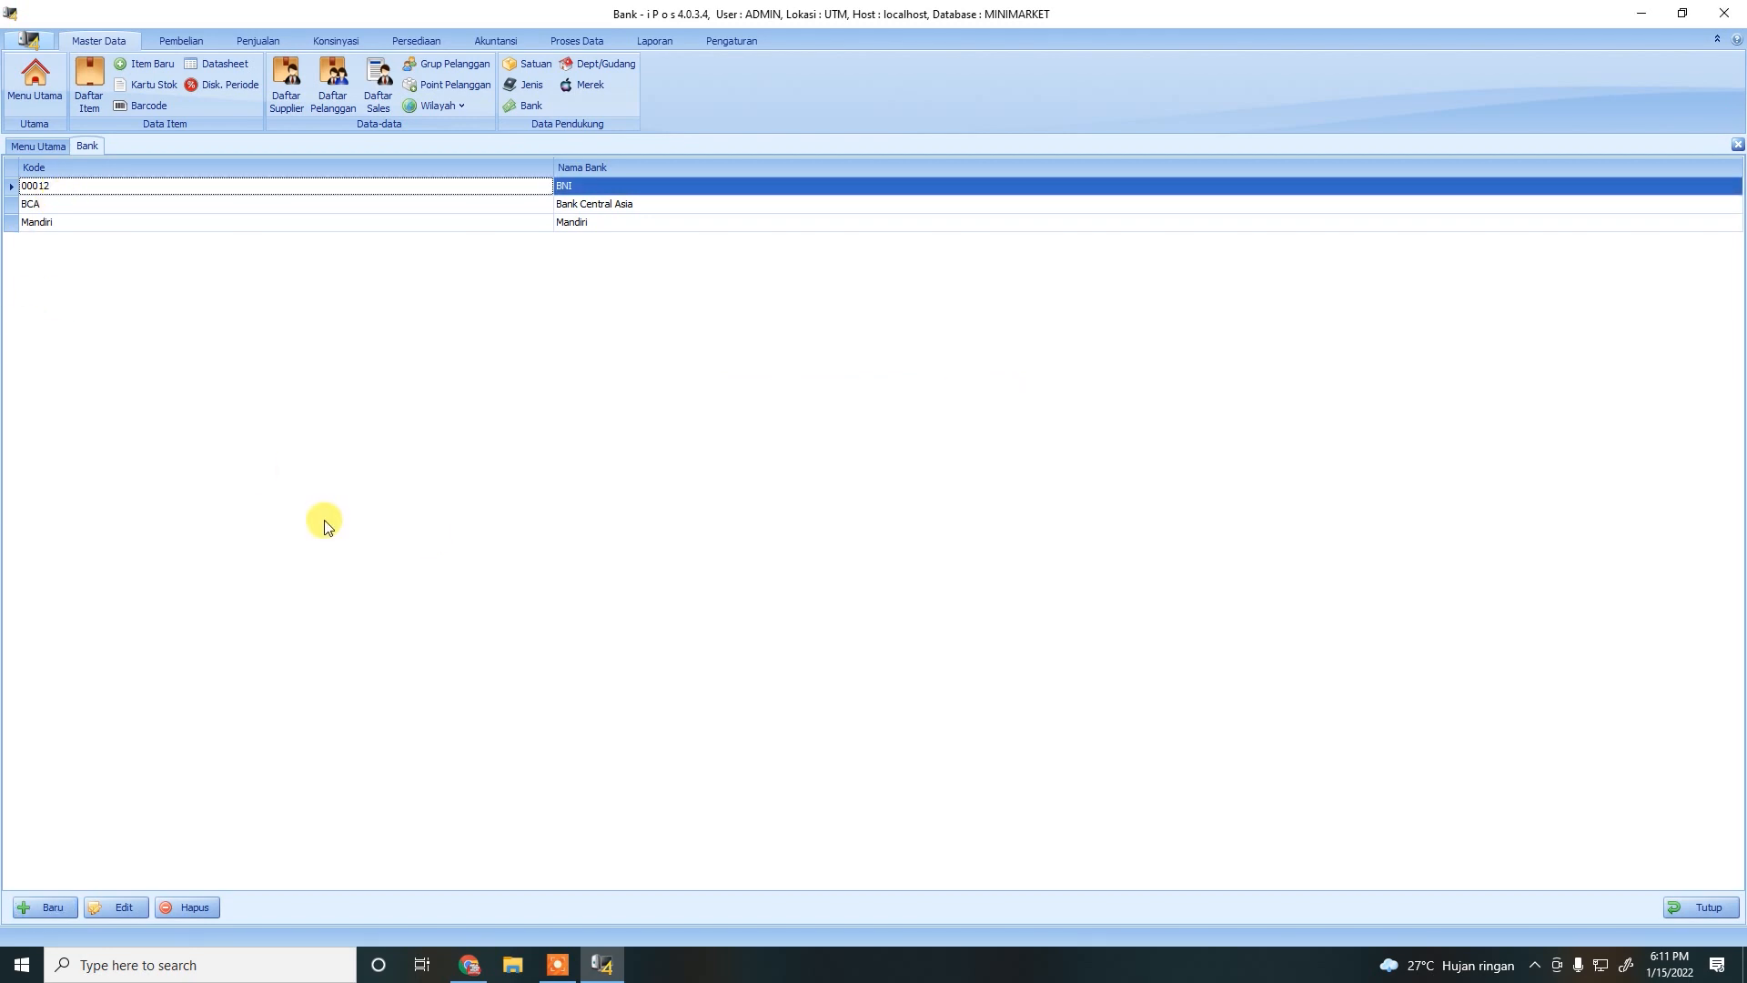
{"action": "left_click", "coordinate": [98, 912]}
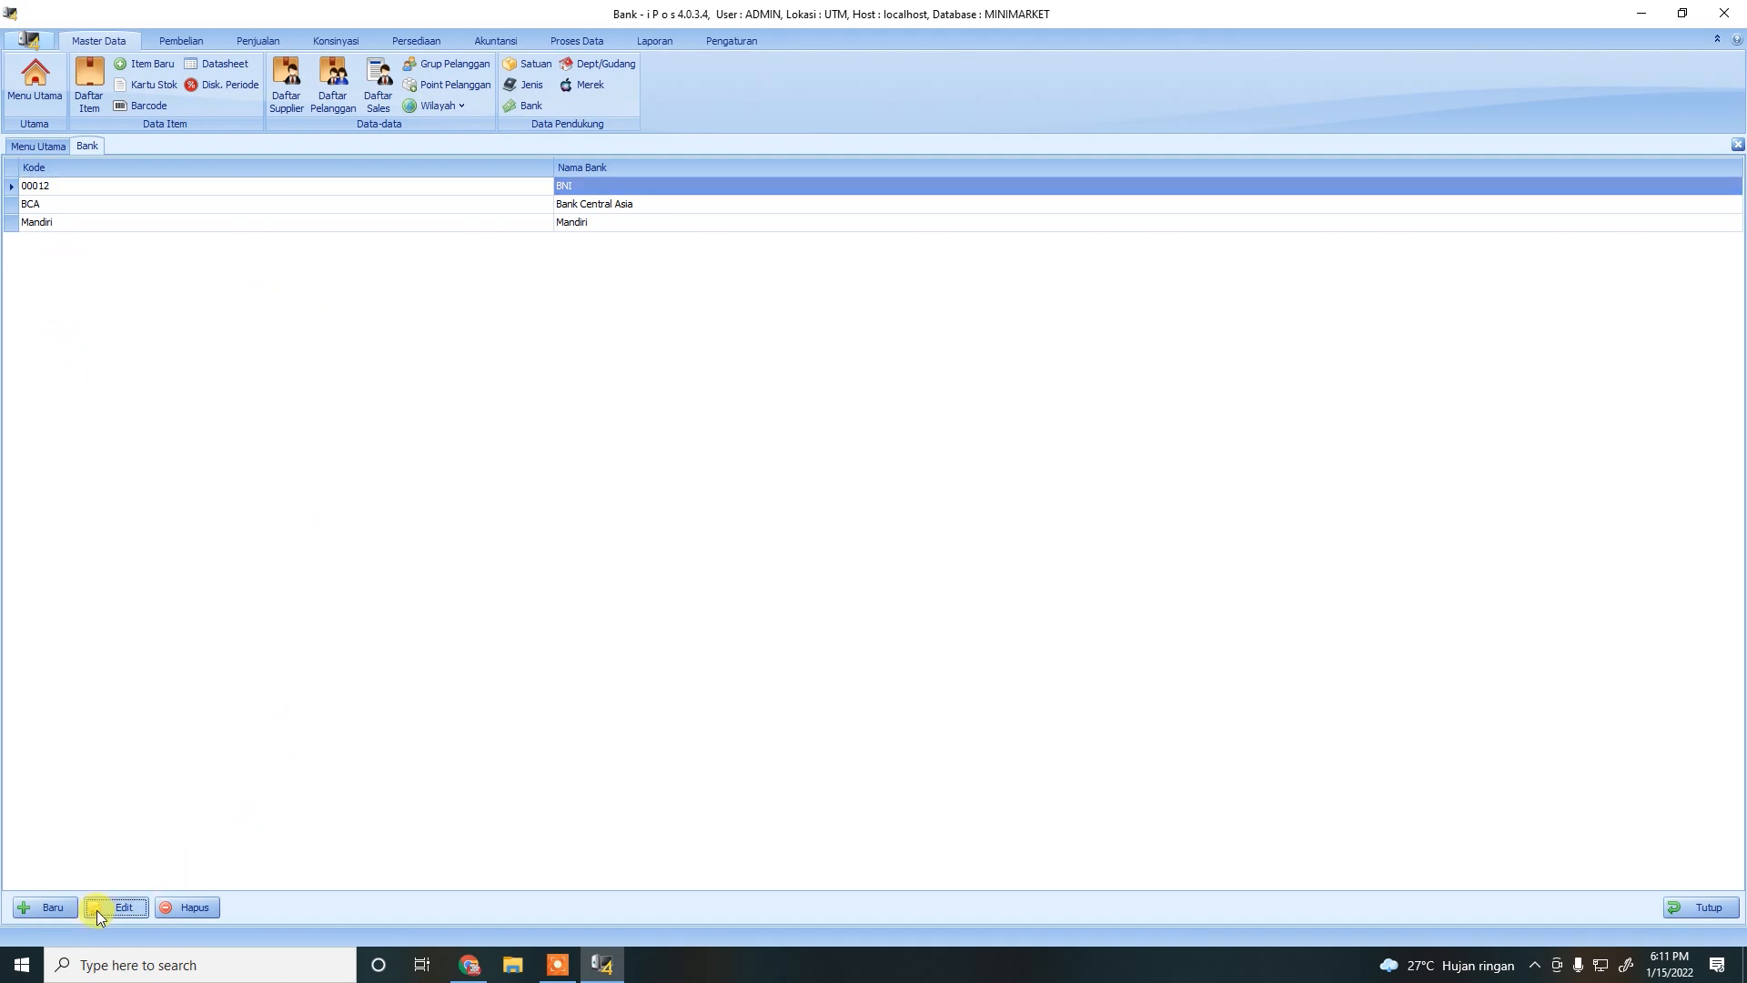
{"action": "type", "text": "B"}
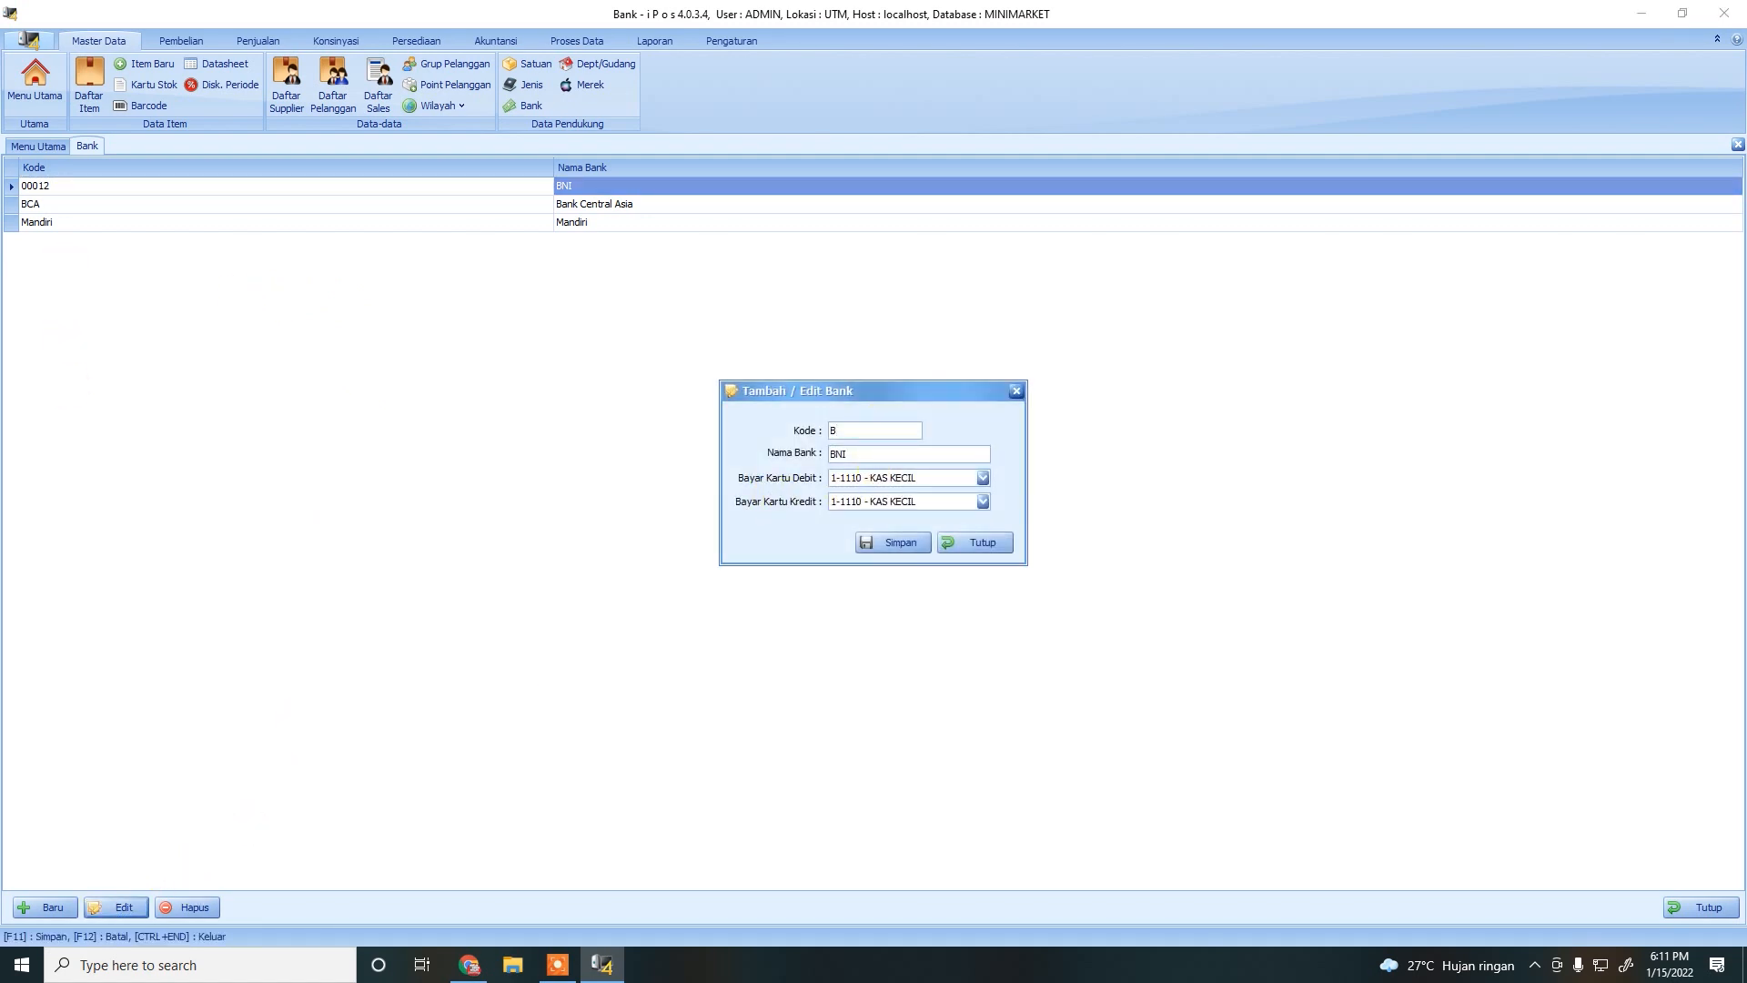
{"action": "type", "text": "NI"}
{"action": "left_click", "coordinate": [897, 552]}
{"action": "left_click", "coordinate": [935, 544]}
{"action": "left_click", "coordinate": [980, 549]}
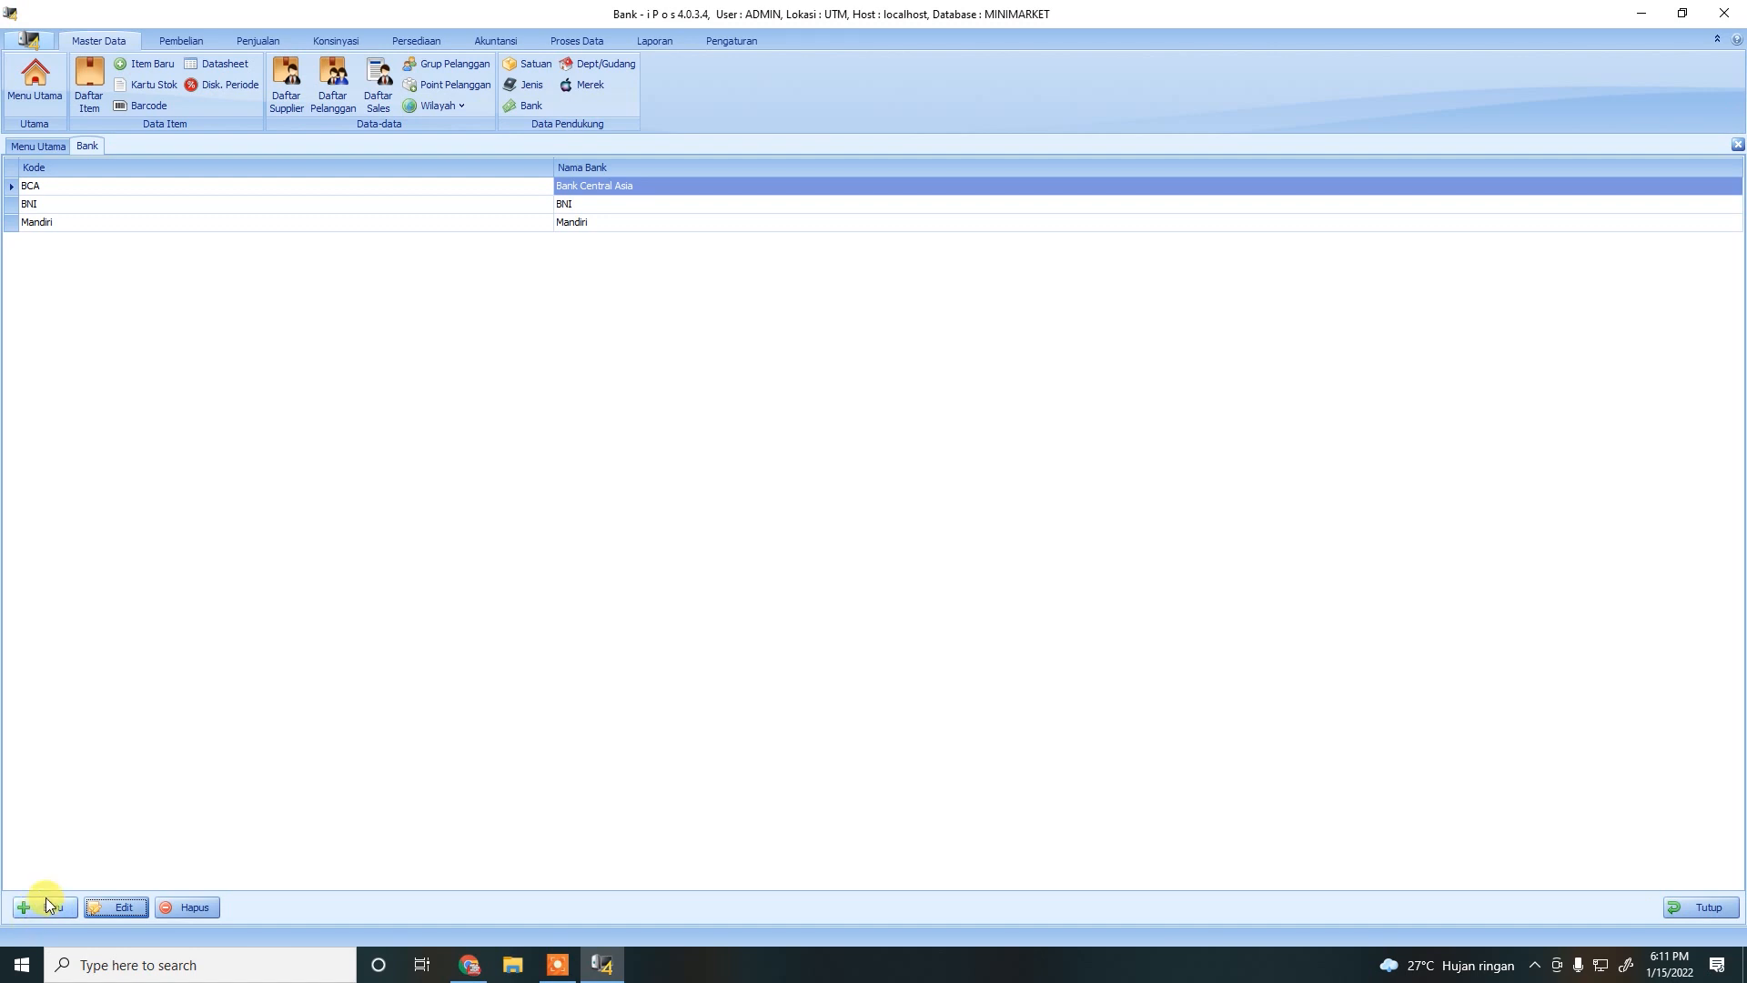
Delete the BNI bank, leaving BCA and Mandiri, and close the bank list.
{"action": "left_click", "coordinate": [41, 222]}
{"action": "left_click", "coordinate": [53, 188]}
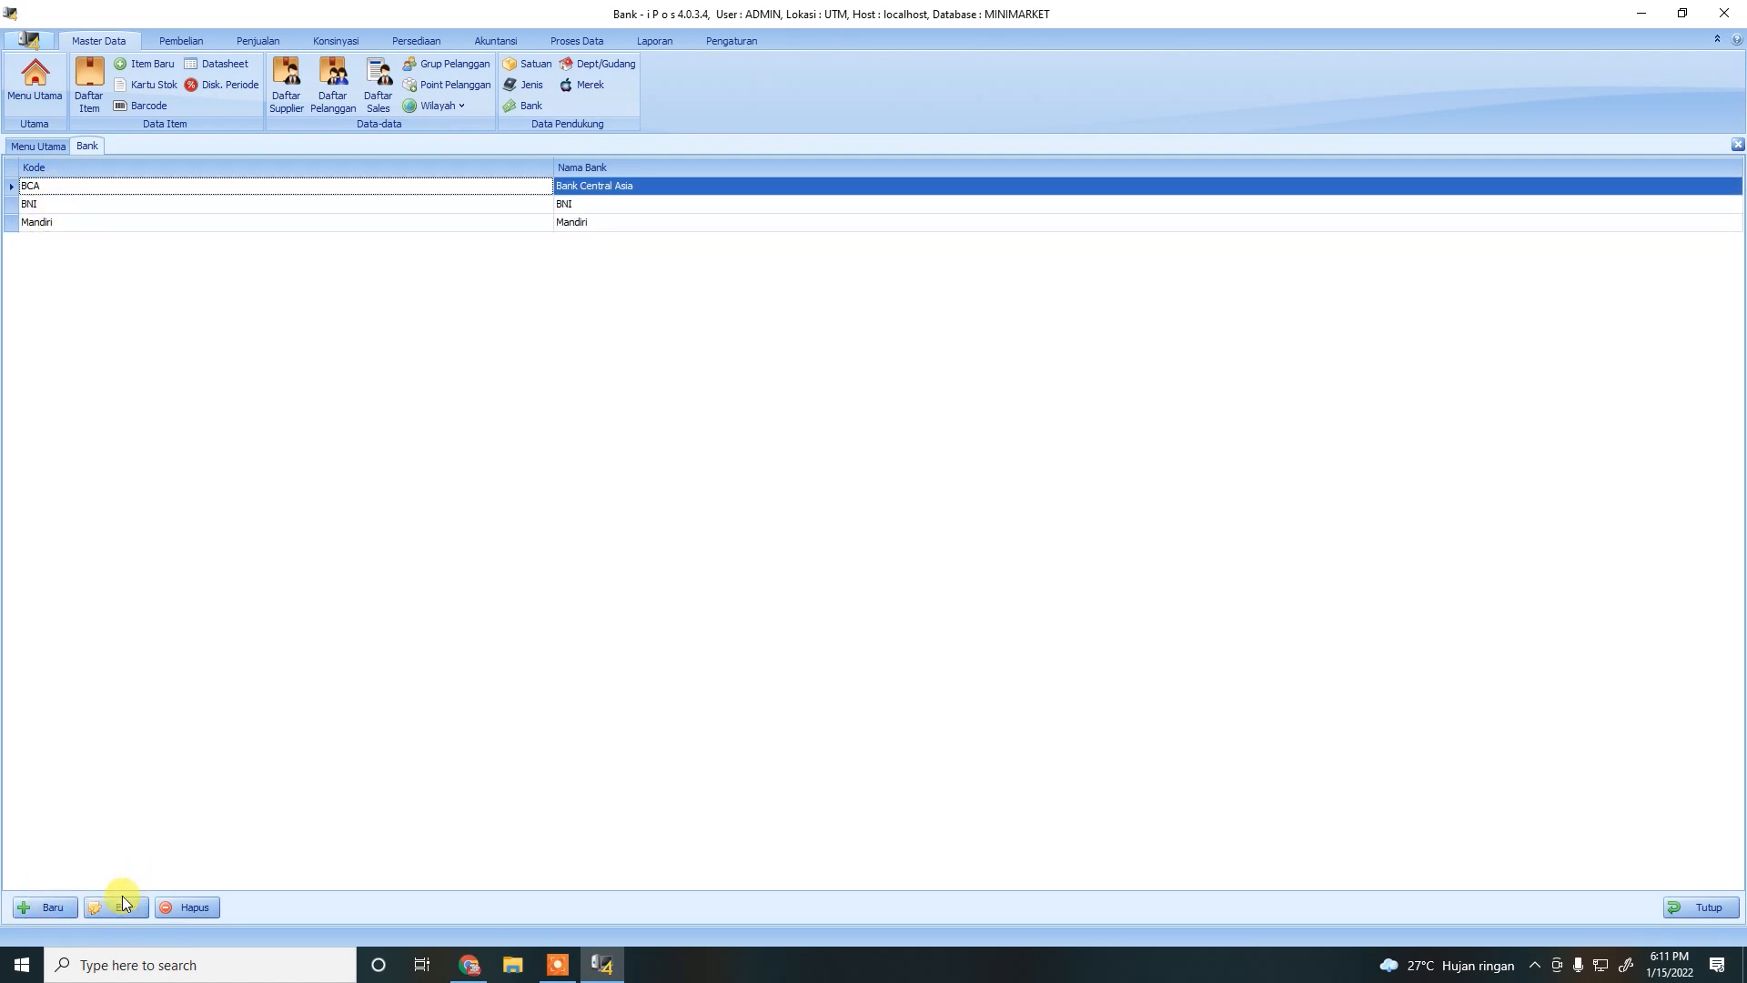
{"action": "left_click", "coordinate": [58, 204]}
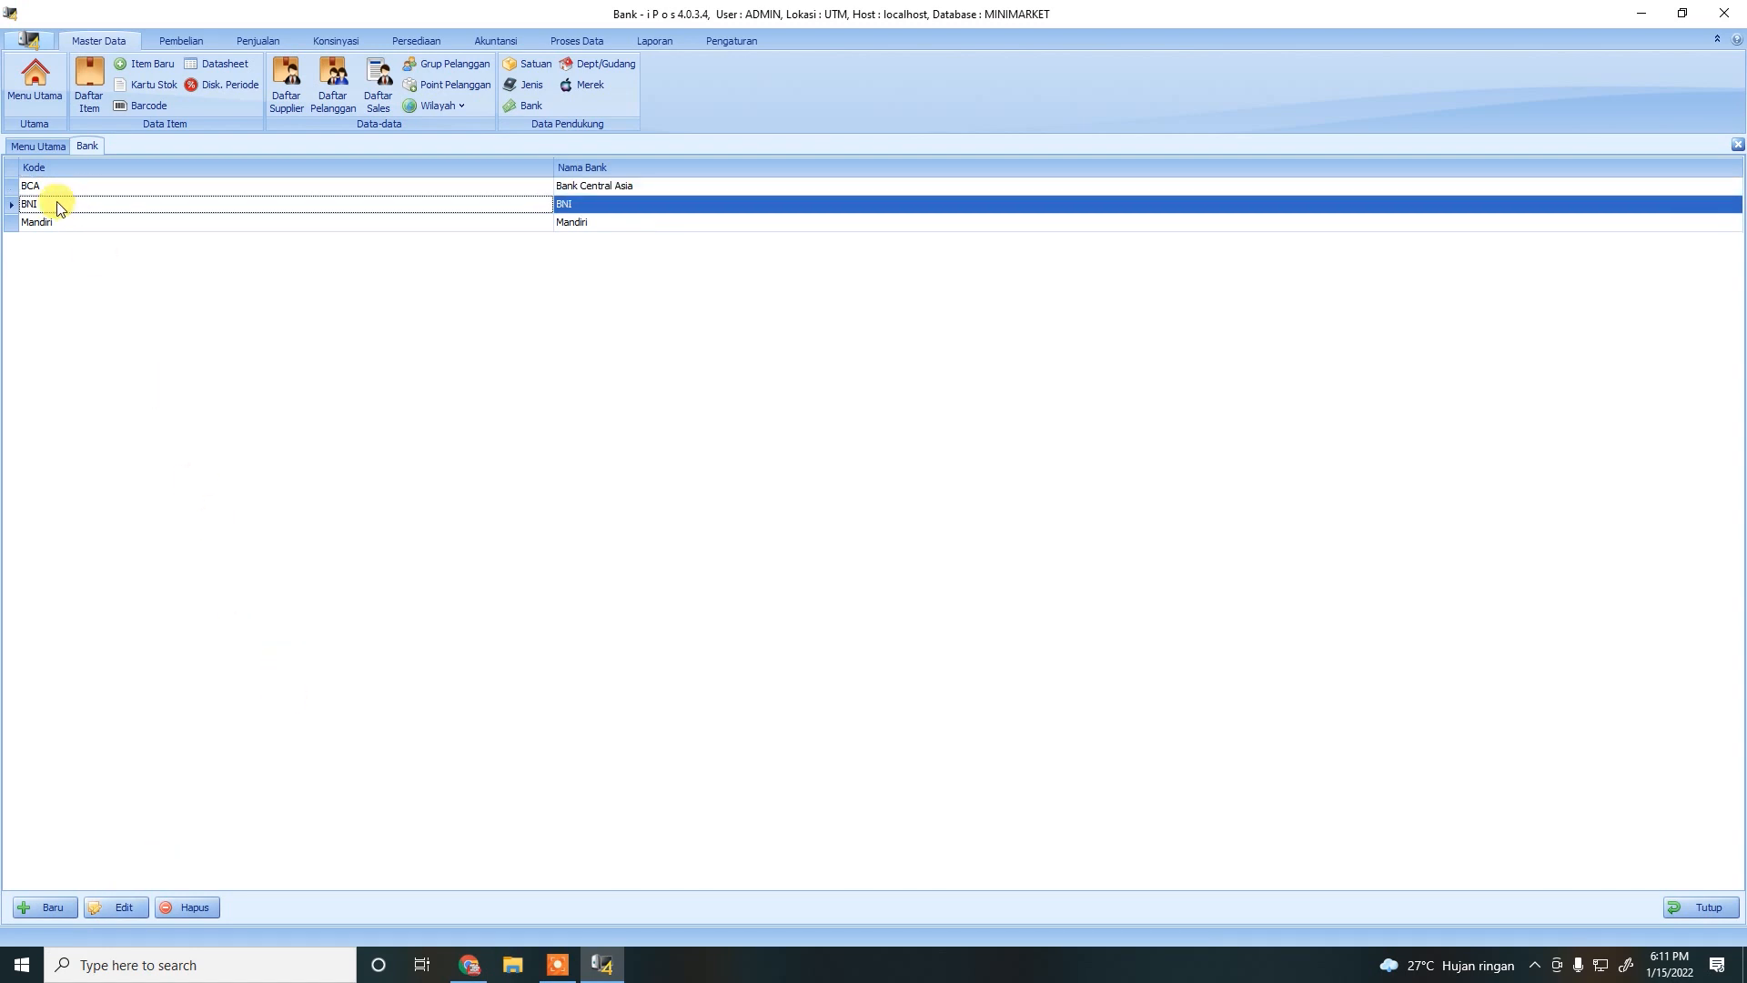
{"action": "left_click", "coordinate": [191, 907]}
{"action": "left_click", "coordinate": [874, 544]}
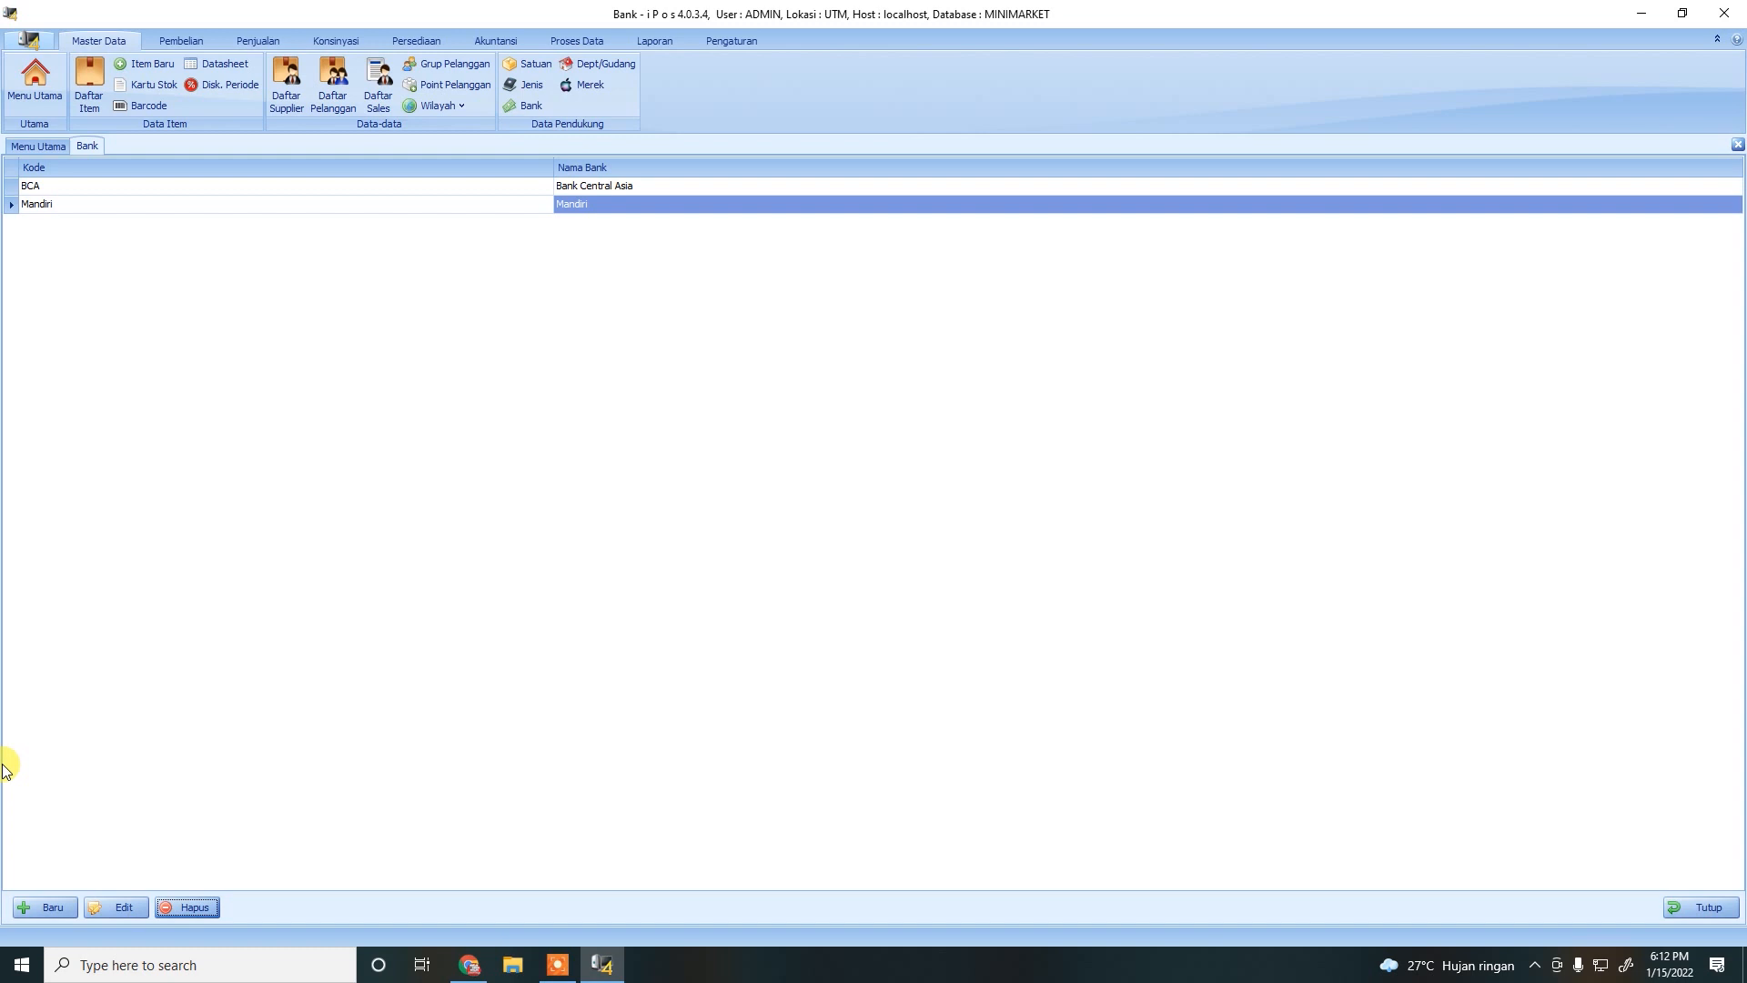
{"action": "left_click", "coordinate": [1714, 906]}
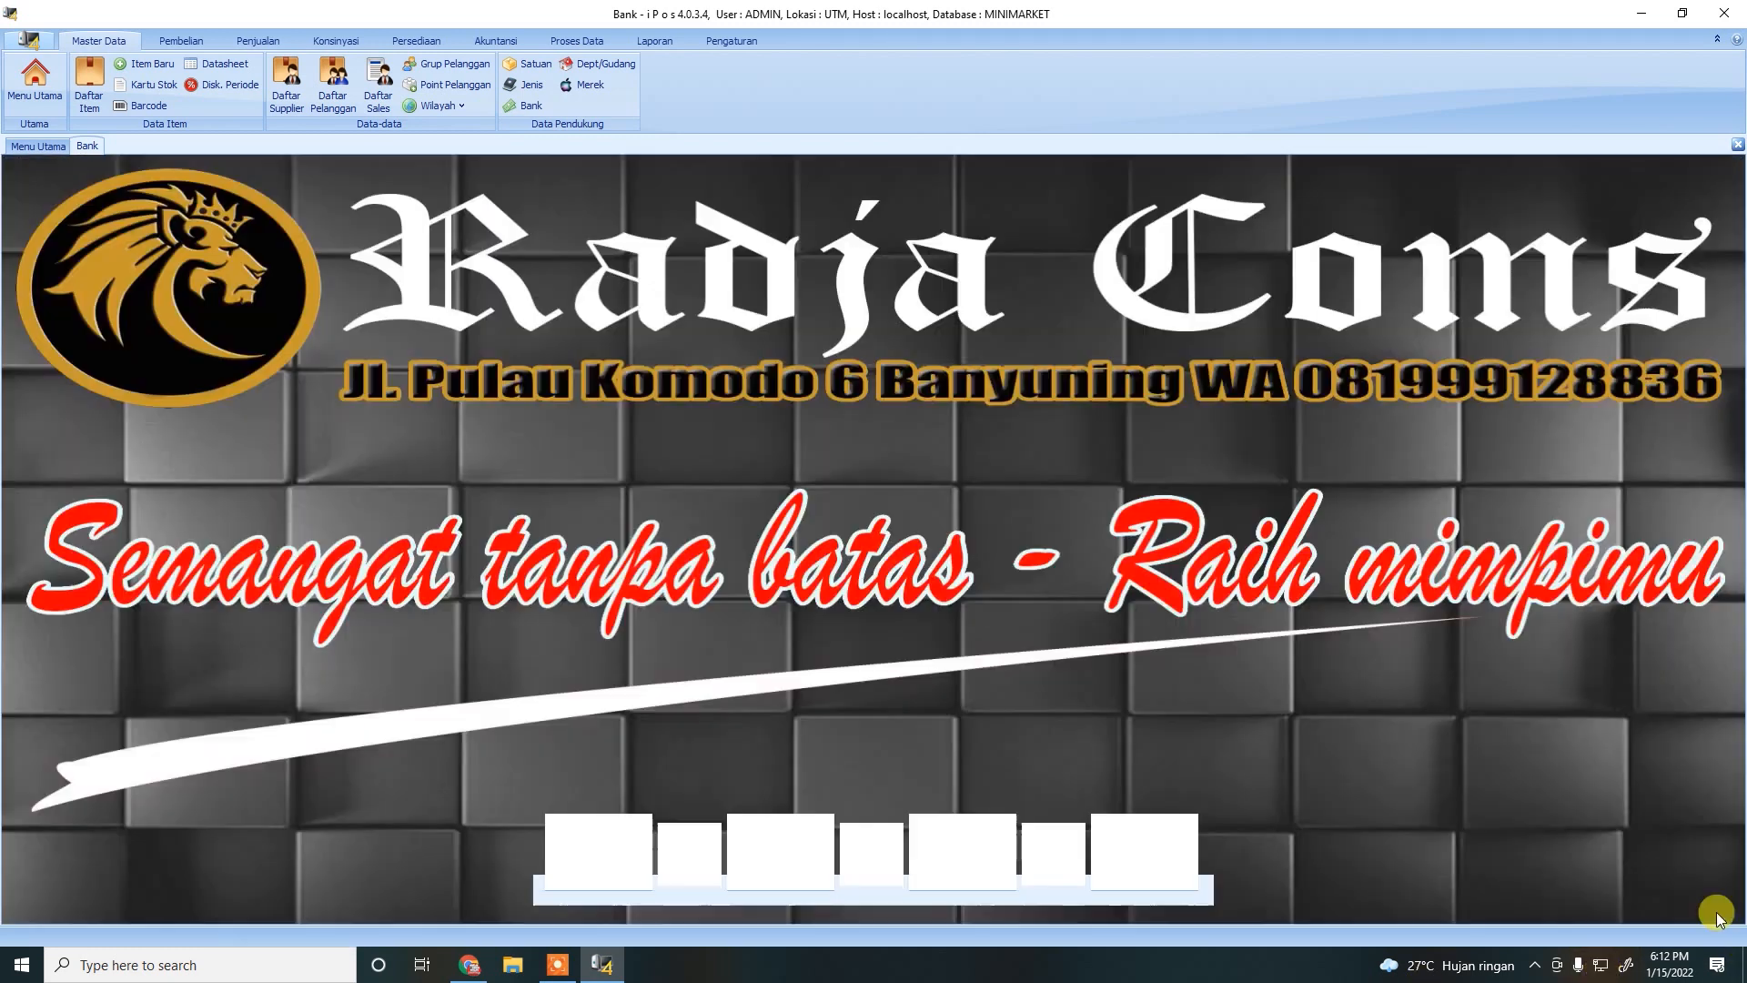
View the empty Merek brand list, then open the Dept./Gudang list showing GD and UTM.
{"action": "left_click", "coordinate": [587, 85]}
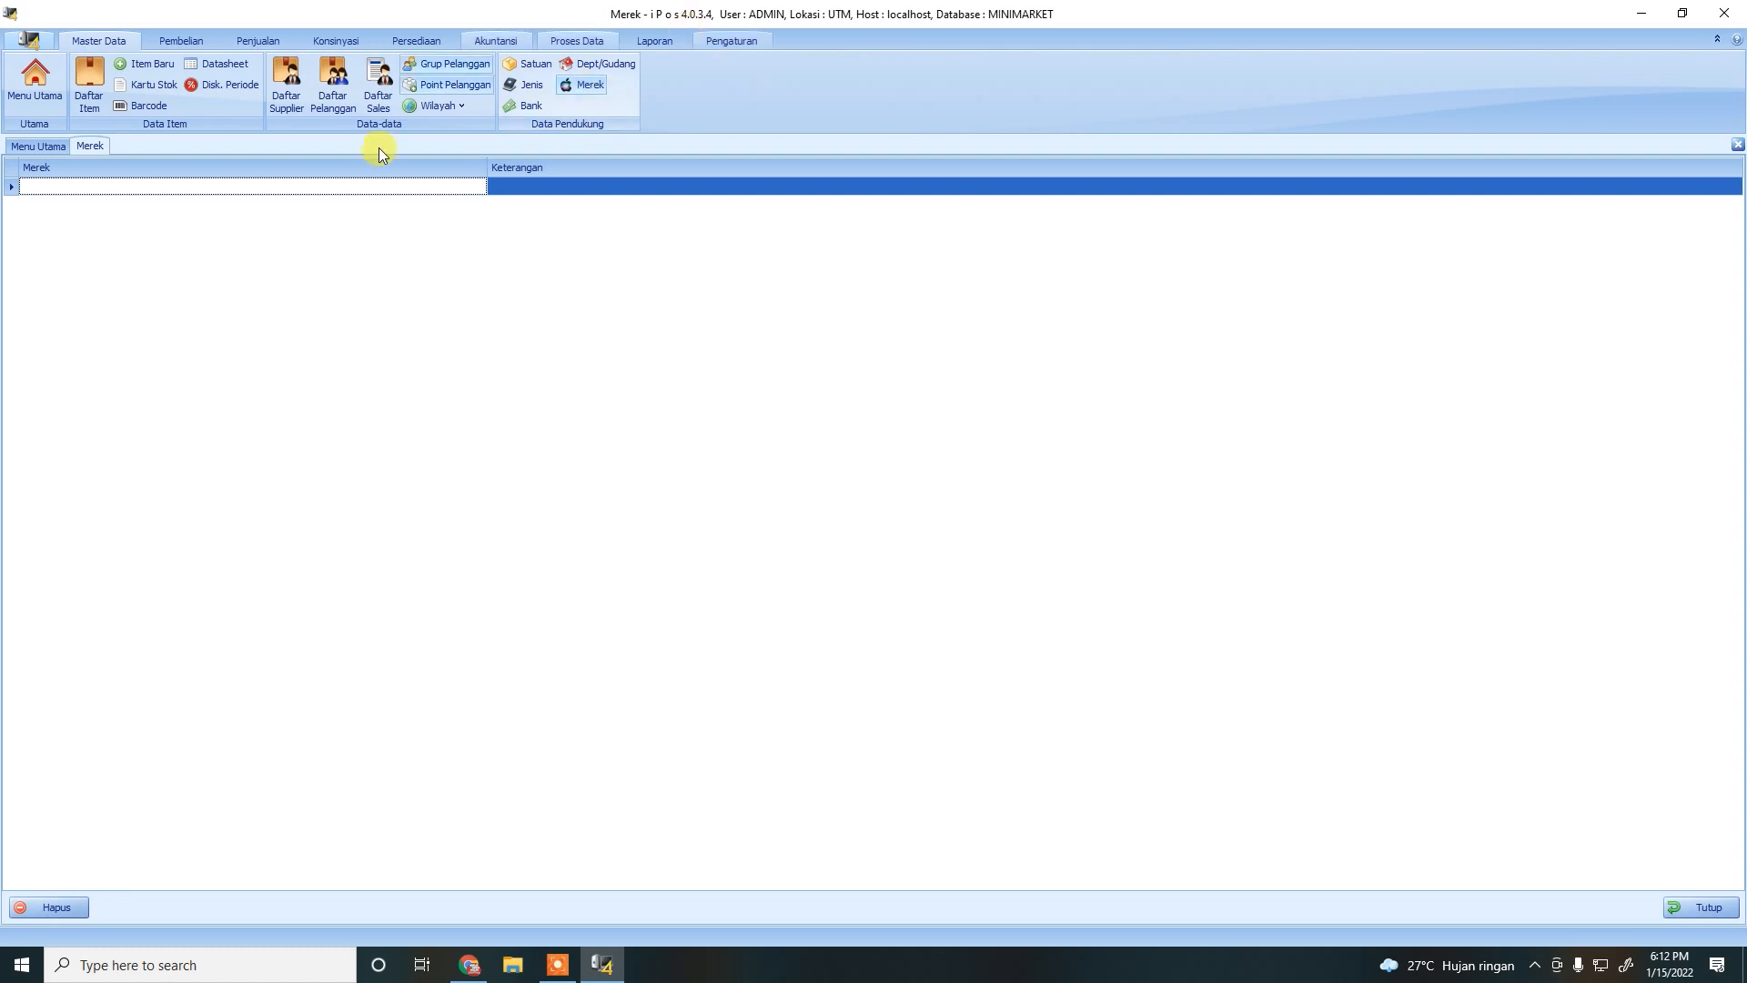
{"action": "left_click", "coordinate": [603, 65]}
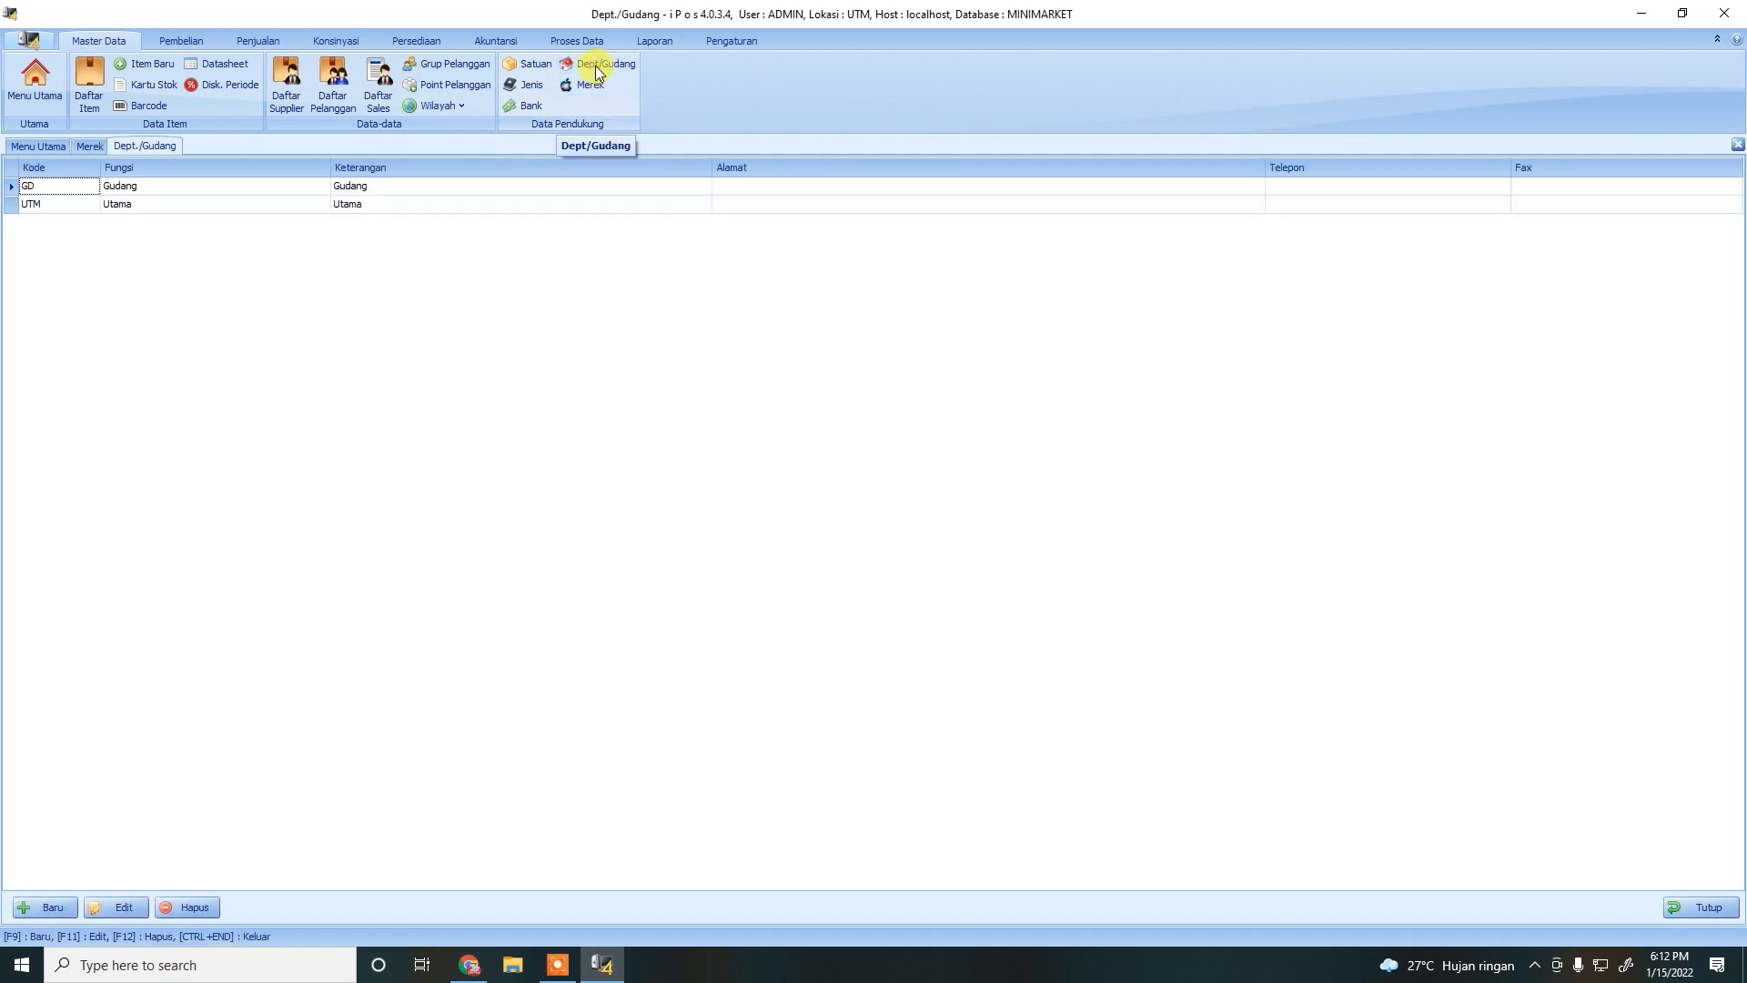
Look over the GD and UTM rows, then begin a new department/warehouse entry.
{"action": "left_click", "coordinate": [120, 188]}
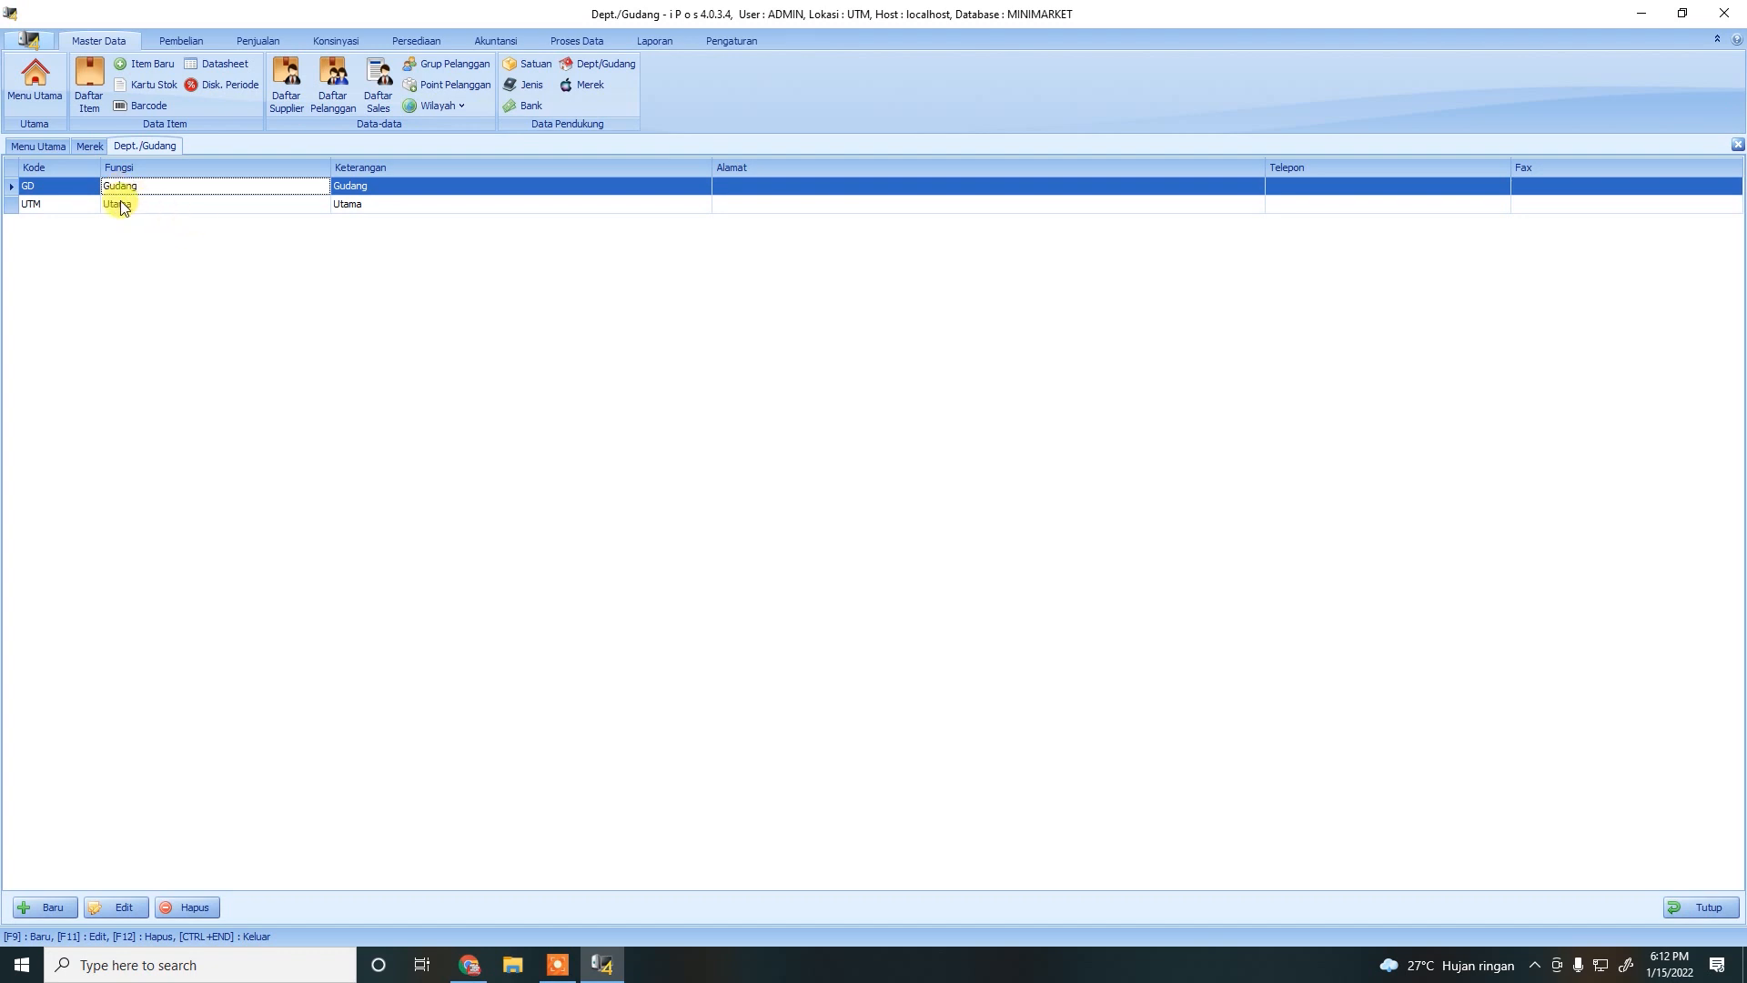
{"action": "left_click", "coordinate": [121, 202]}
{"action": "left_click", "coordinate": [137, 191]}
{"action": "left_click", "coordinate": [132, 202]}
{"action": "left_click", "coordinate": [136, 188]}
{"action": "left_click", "coordinate": [32, 206]}
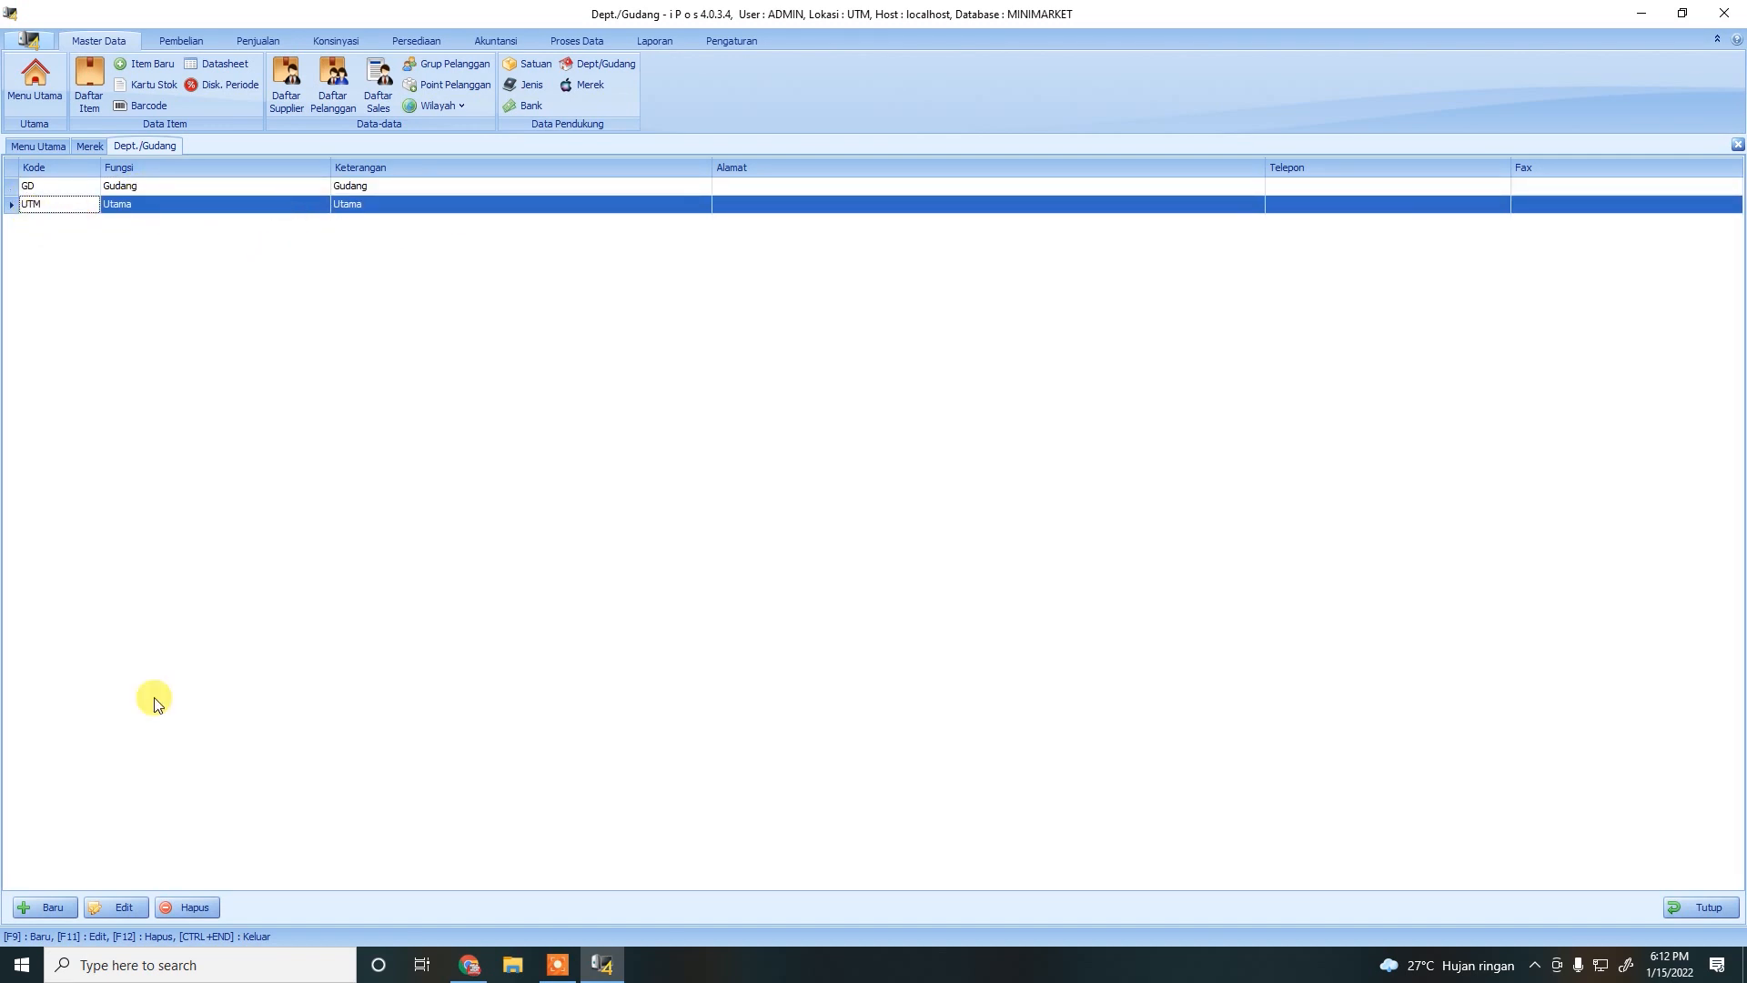
{"action": "left_click", "coordinate": [35, 907]}
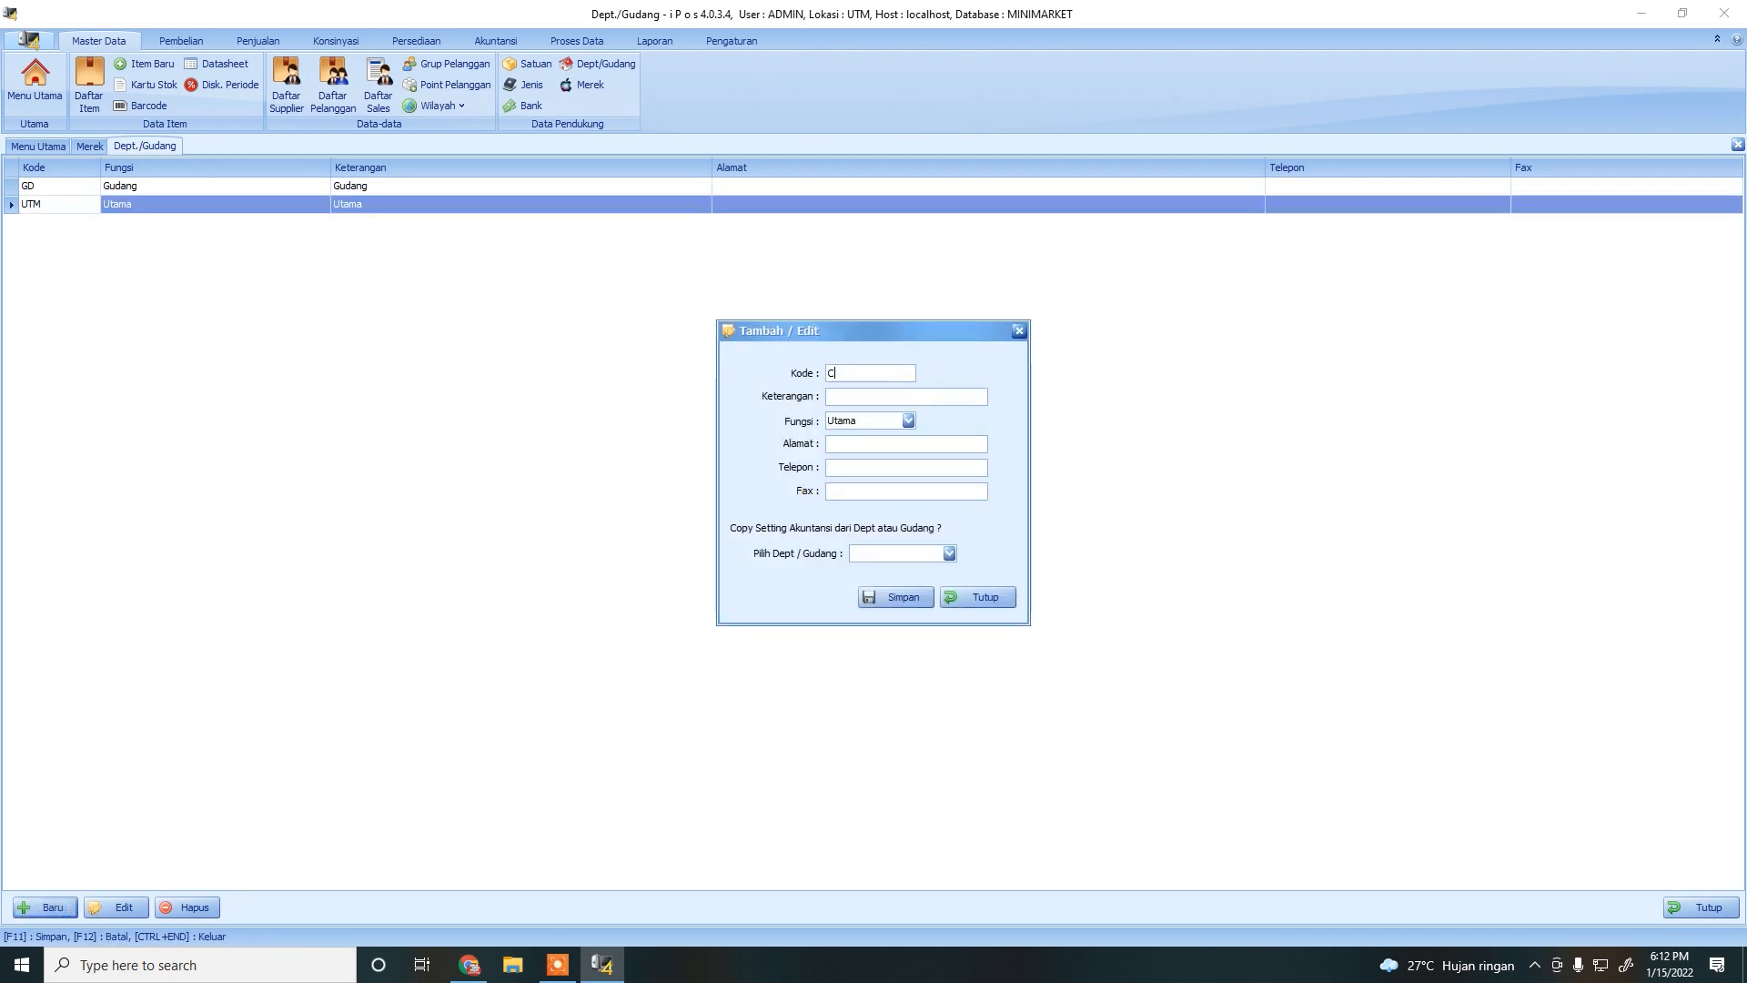
Enter code CBG, description CABANG and function Departemen, copying accounting settings from GD.
{"action": "type", "text": "CBG"}
{"action": "left_click", "coordinate": [896, 395]}
{"action": "type", "text": "CABANG"}
{"action": "left_click", "coordinate": [906, 421]}
{"action": "left_click", "coordinate": [873, 449]}
{"action": "left_click", "coordinate": [943, 552]}
{"action": "left_click", "coordinate": [946, 555]}
{"action": "left_click", "coordinate": [921, 553]}
{"action": "left_click", "coordinate": [924, 568]}
Save the CBG department, then close the form and the Dept./Gudang list.
{"action": "left_click", "coordinate": [894, 596]}
{"action": "left_click", "coordinate": [977, 542]}
{"action": "left_click", "coordinate": [981, 596]}
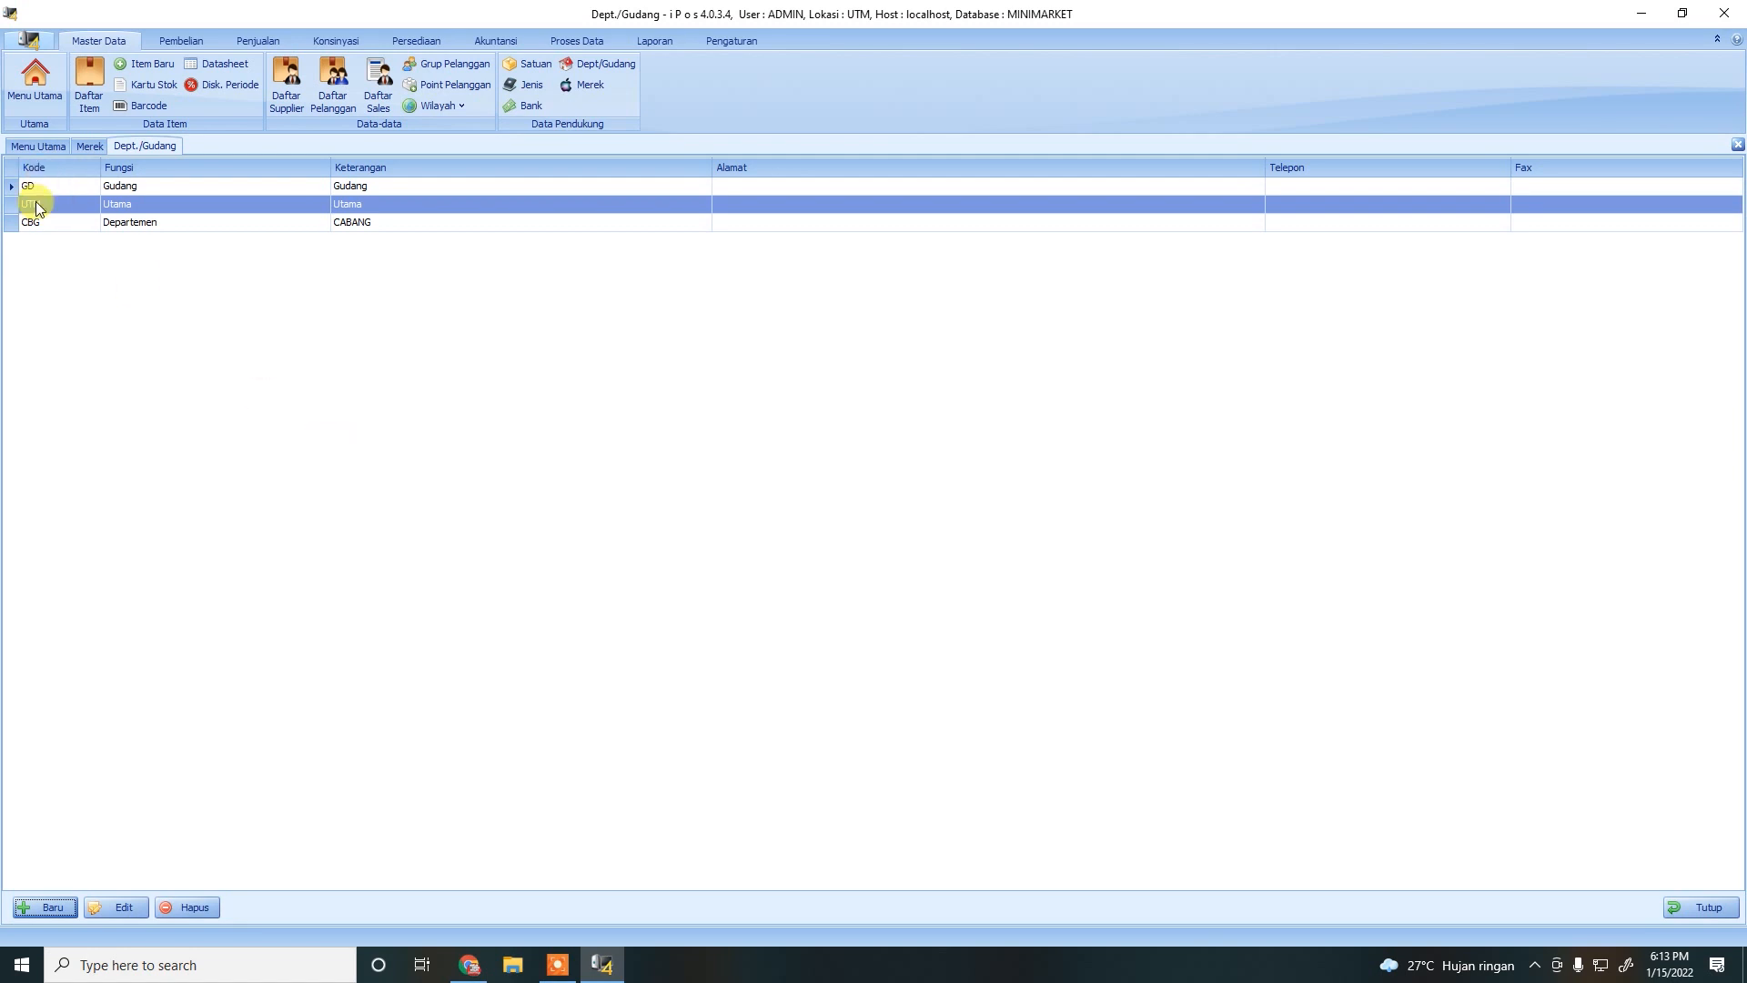
{"action": "left_click", "coordinate": [1727, 908]}
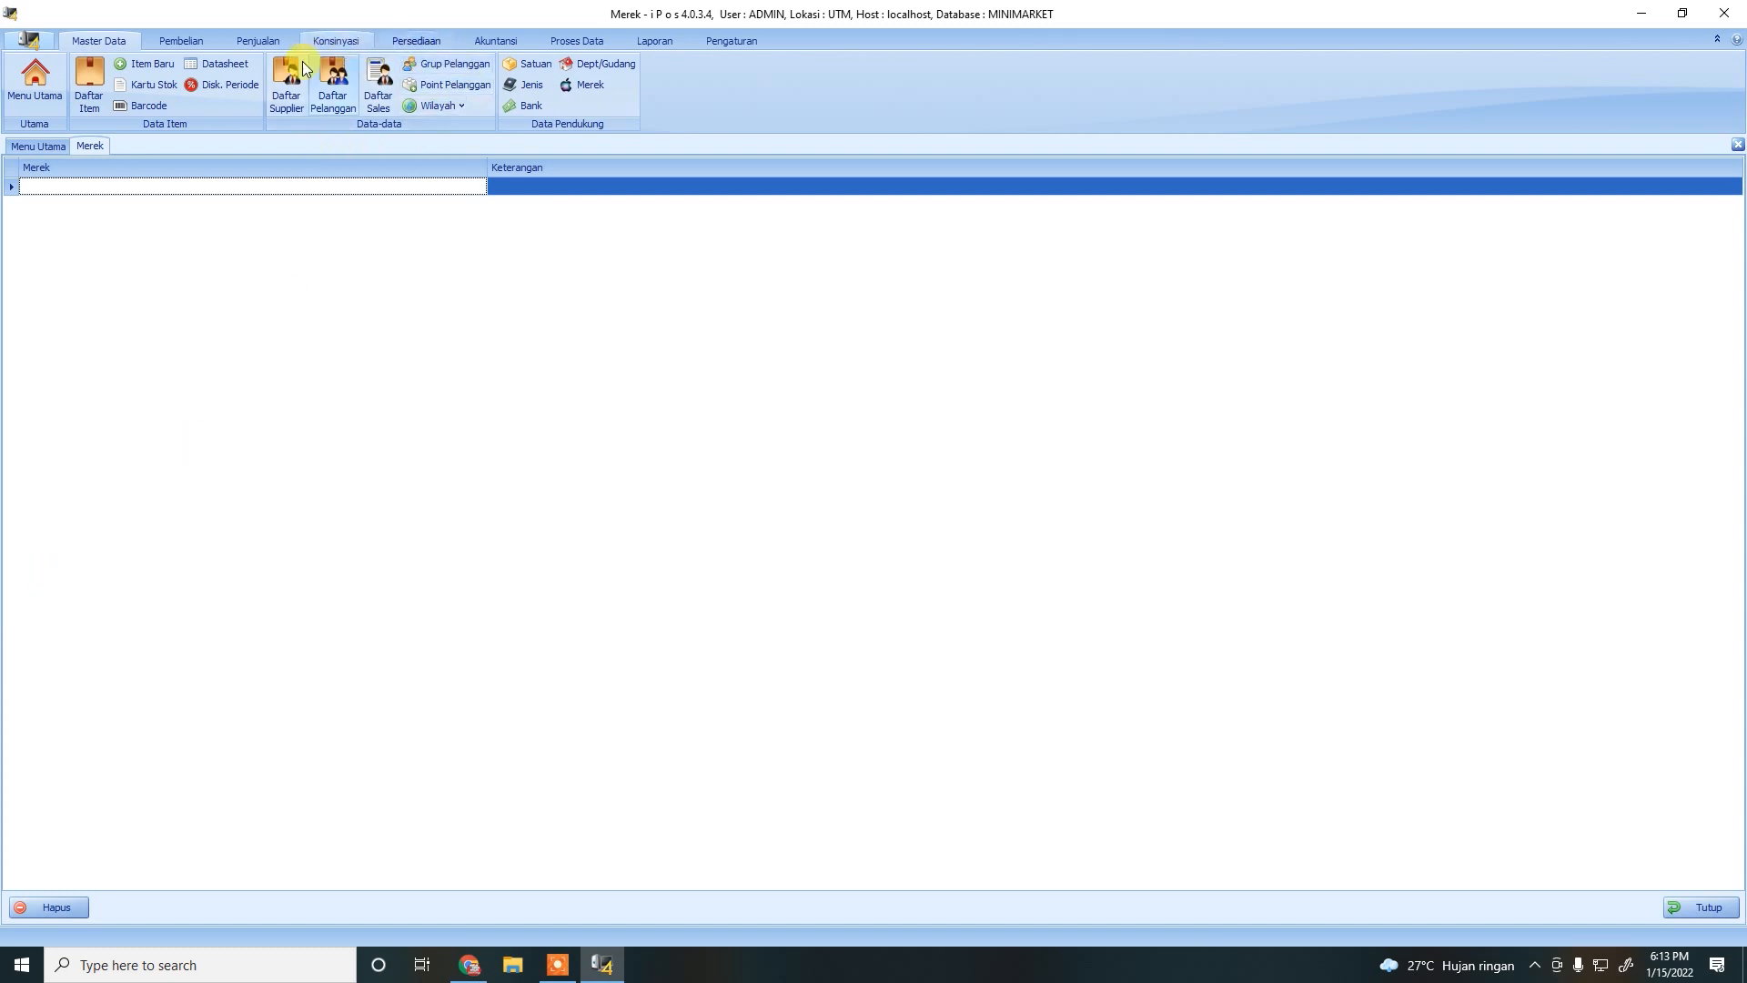
Open Daftar Supplier and start a new supplier record coded SP0001.
{"action": "left_click", "coordinate": [283, 106]}
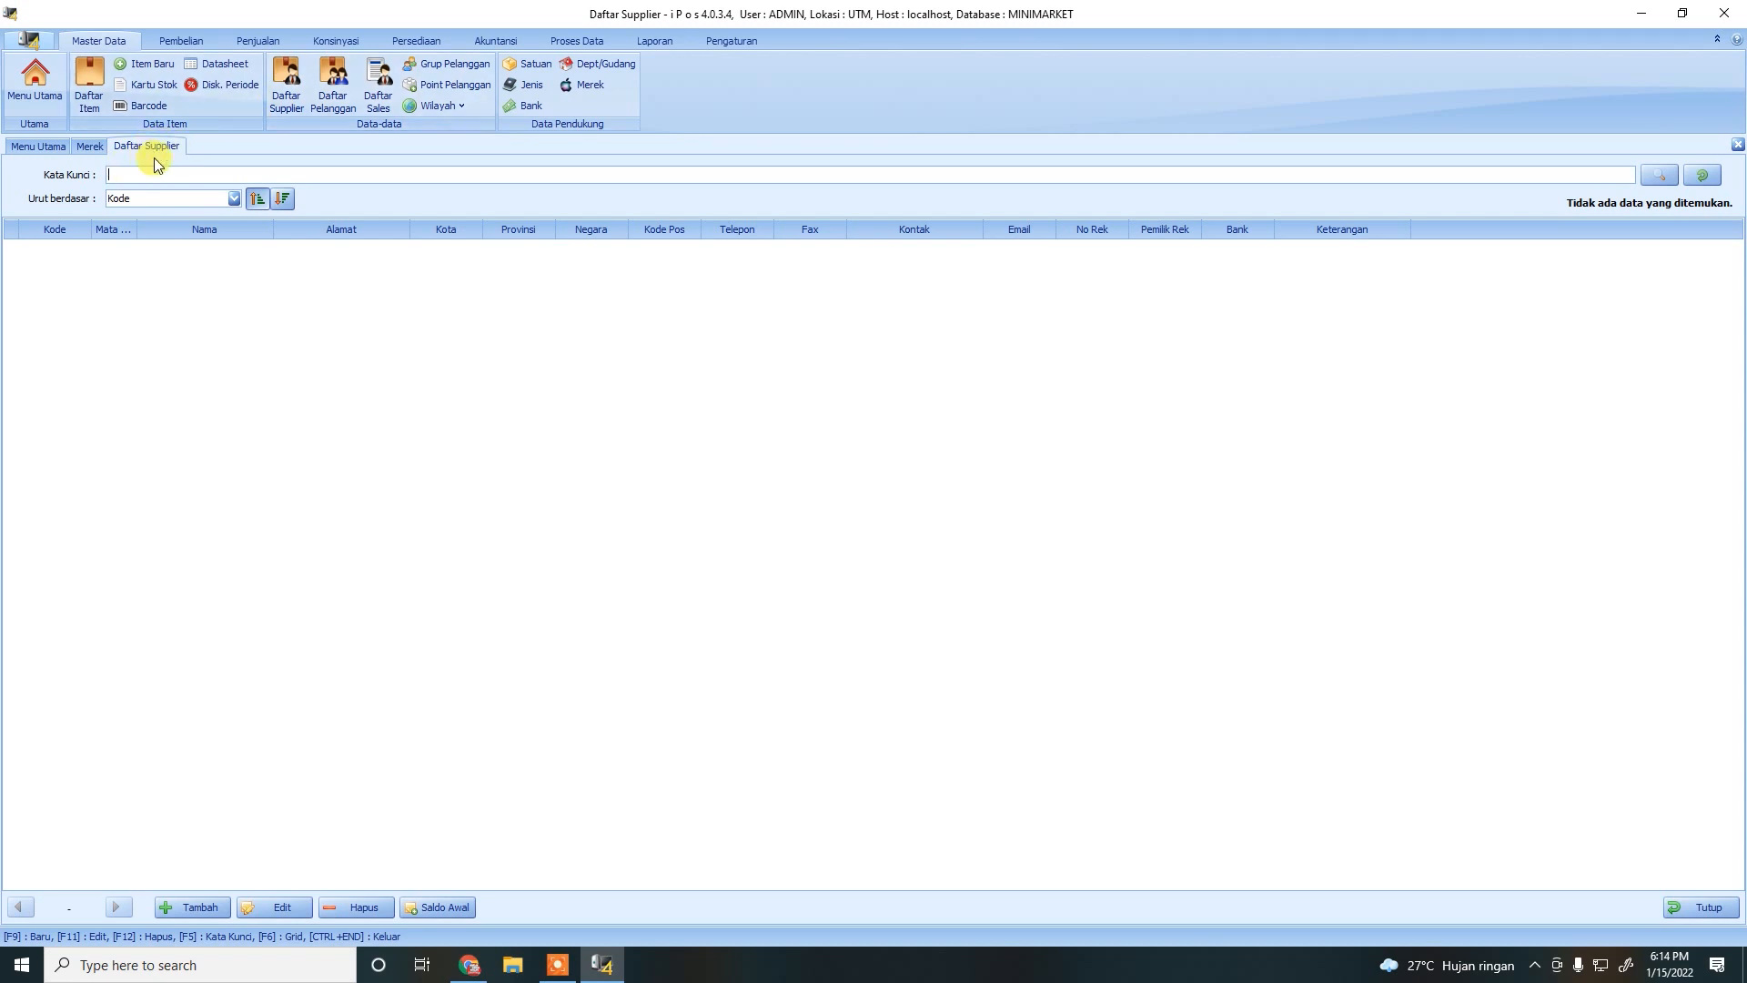
{"action": "left_click", "coordinate": [193, 910]}
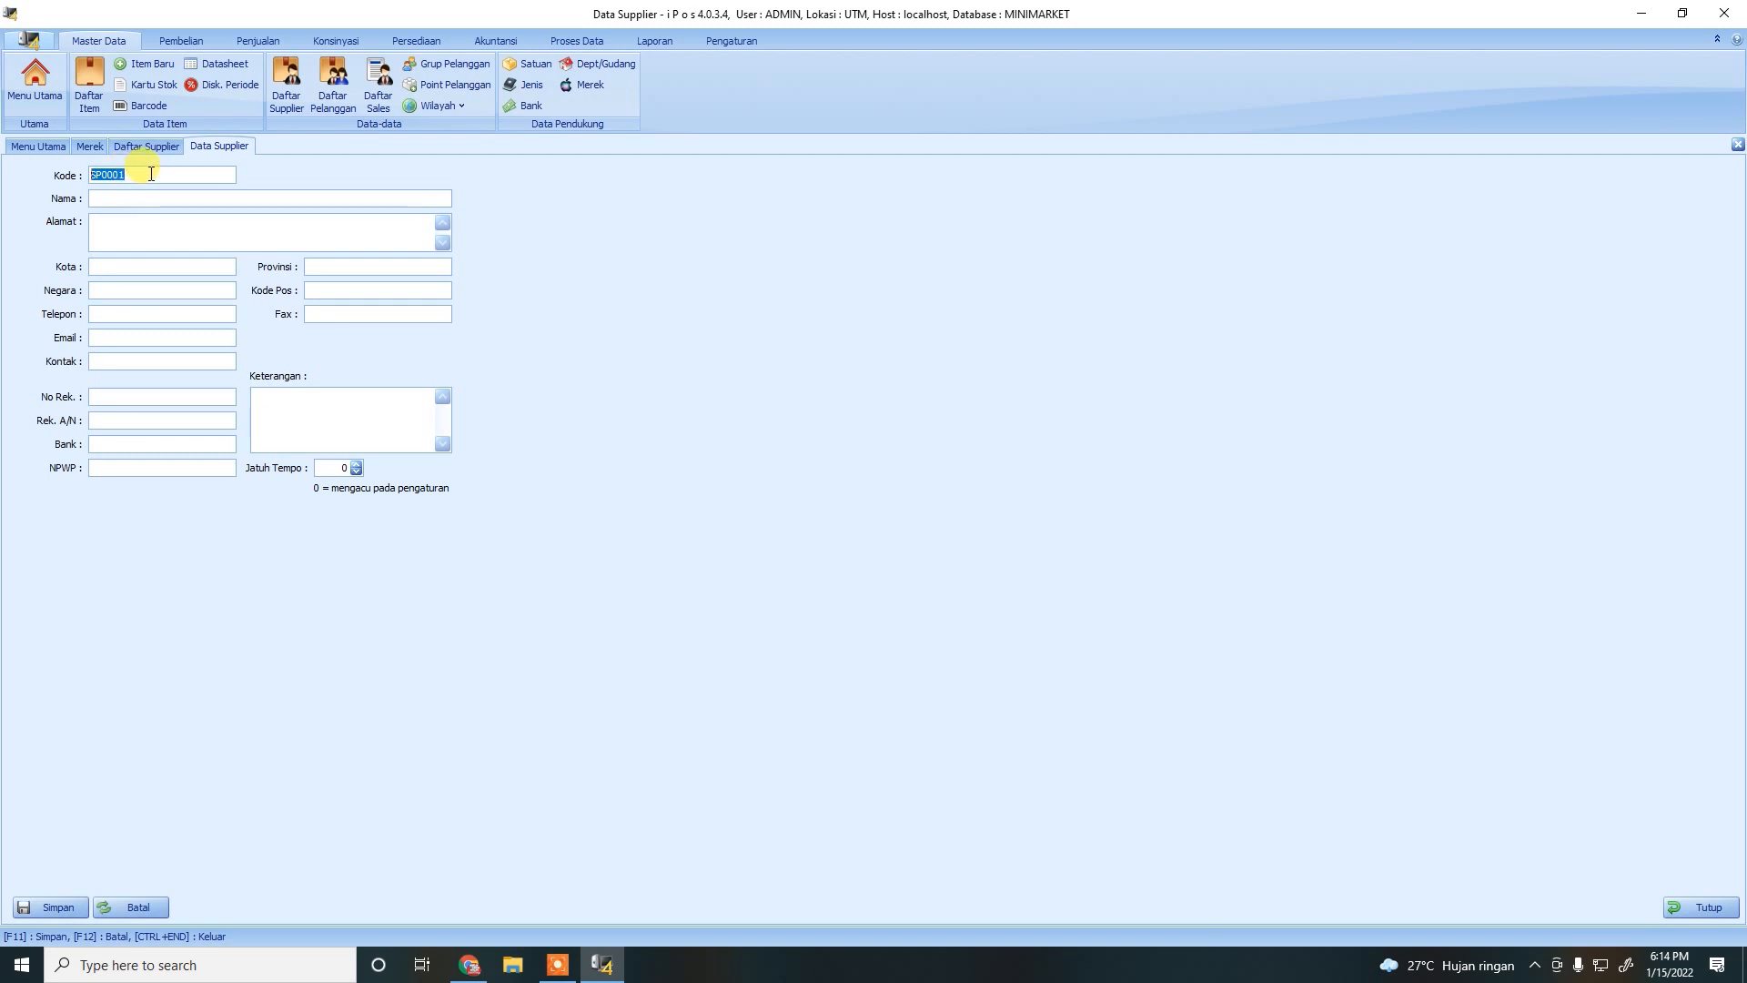
Save suppliers SP0001 PT. NUSANTARA and SP0002 UD. NIAGA SURYA, then return to the list.
{"action": "left_click", "coordinate": [105, 193]}
{"action": "type", "text": "PT. NUSANTARA"}
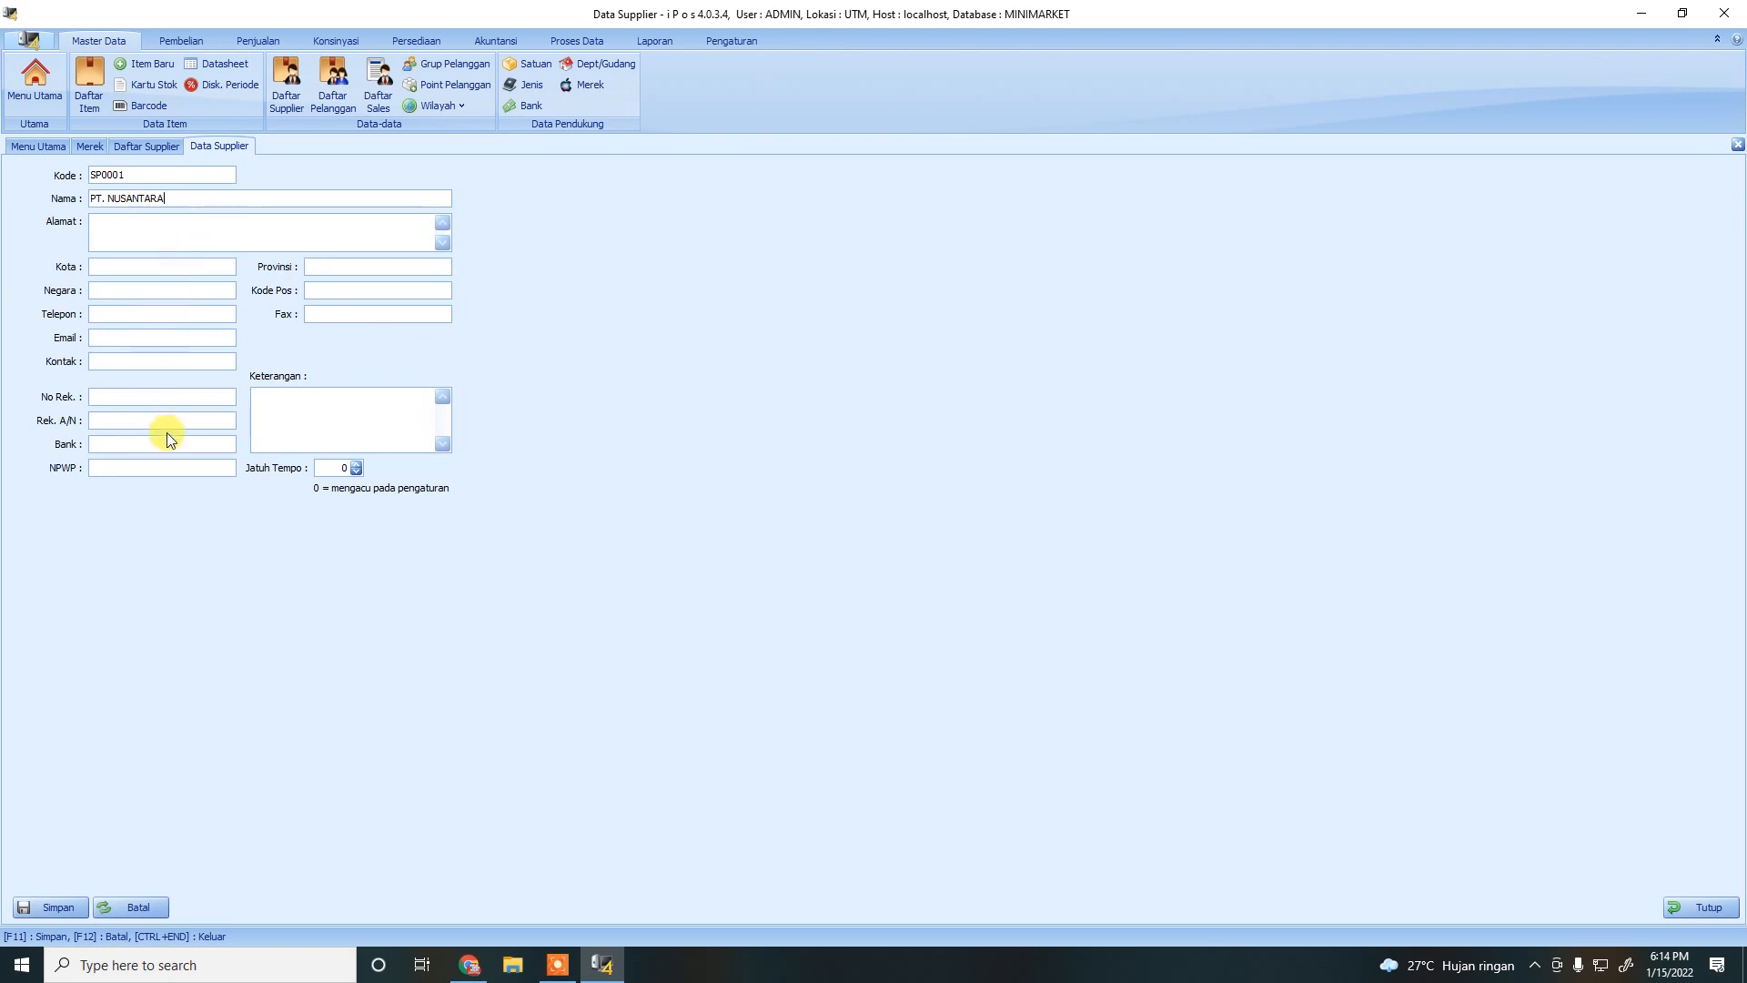
{"action": "left_click", "coordinate": [76, 909]}
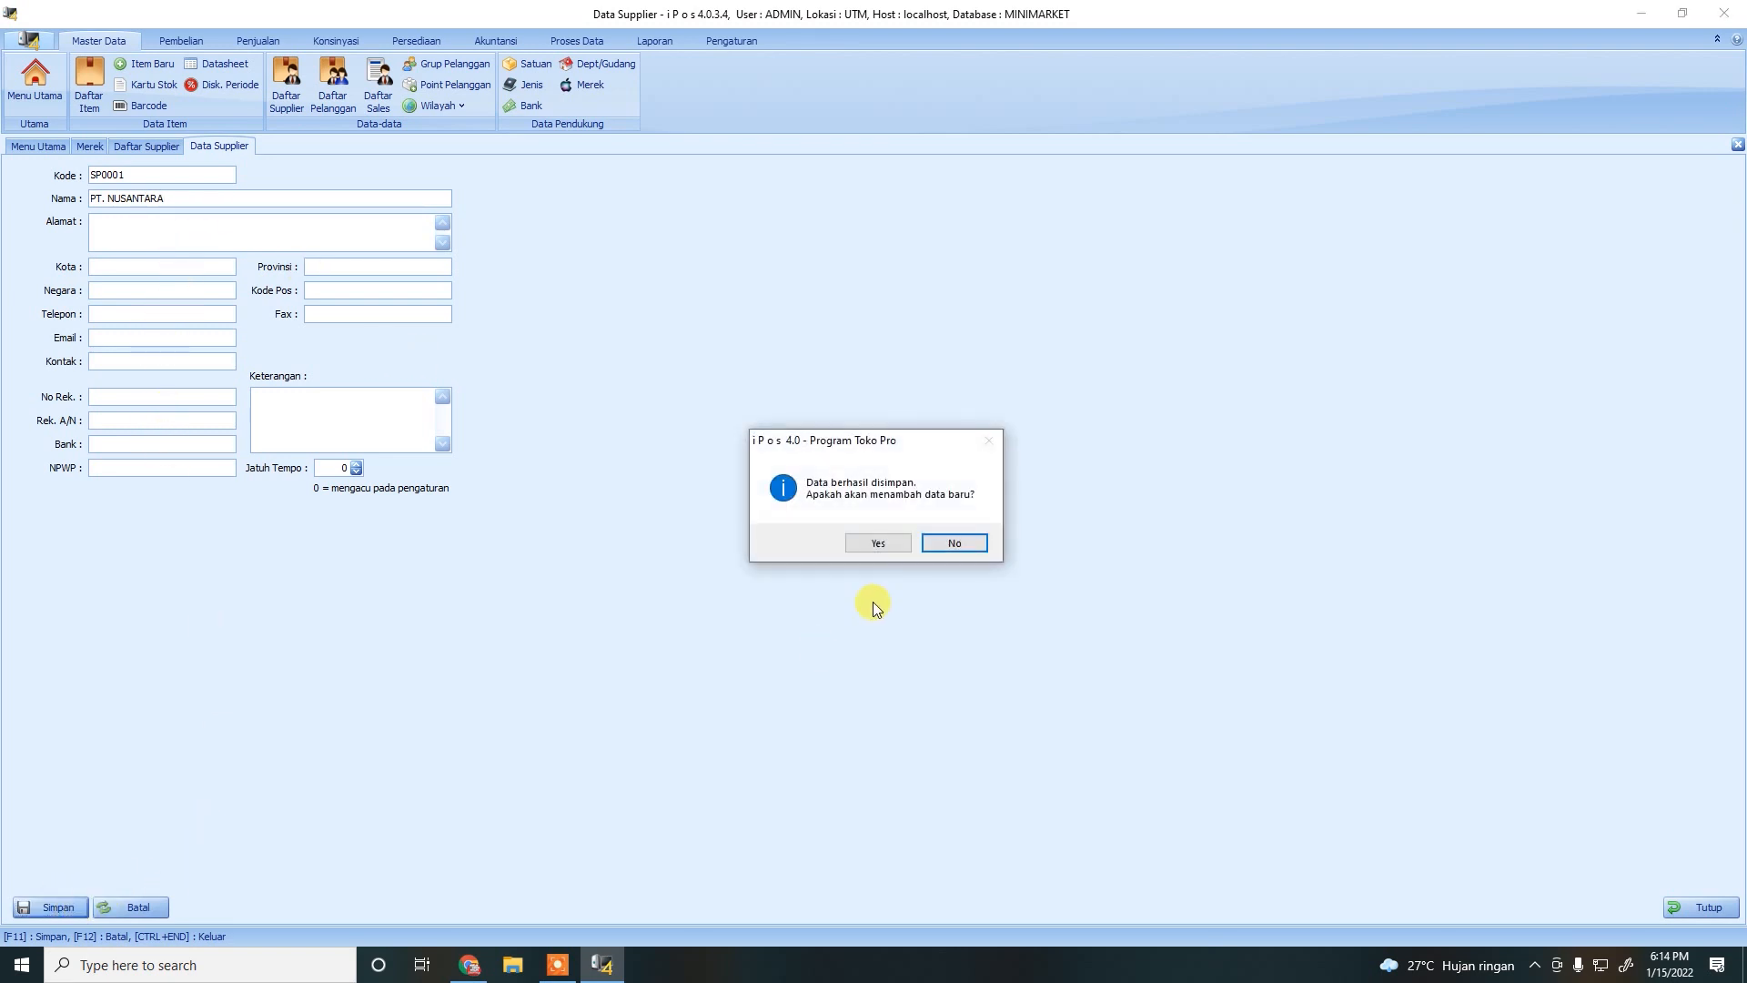
{"action": "left_click", "coordinate": [878, 544]}
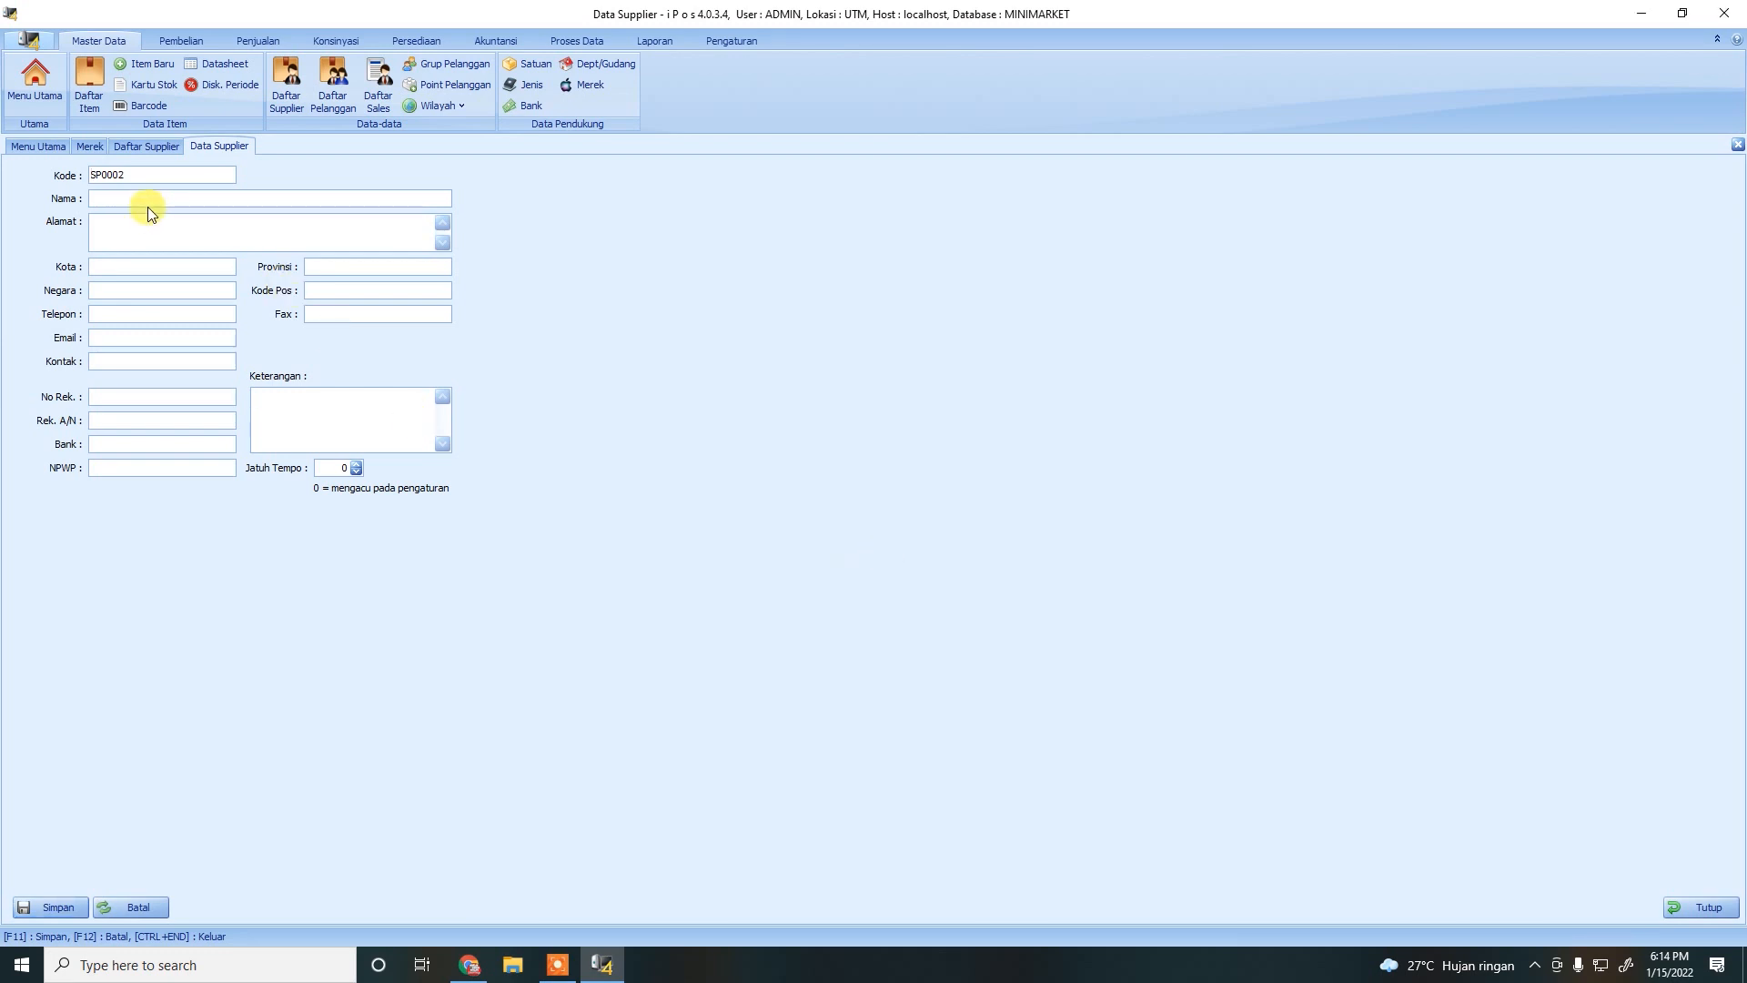
{"action": "type", "text": "UD. NIAGA SURYA"}
{"action": "left_click", "coordinate": [54, 906]}
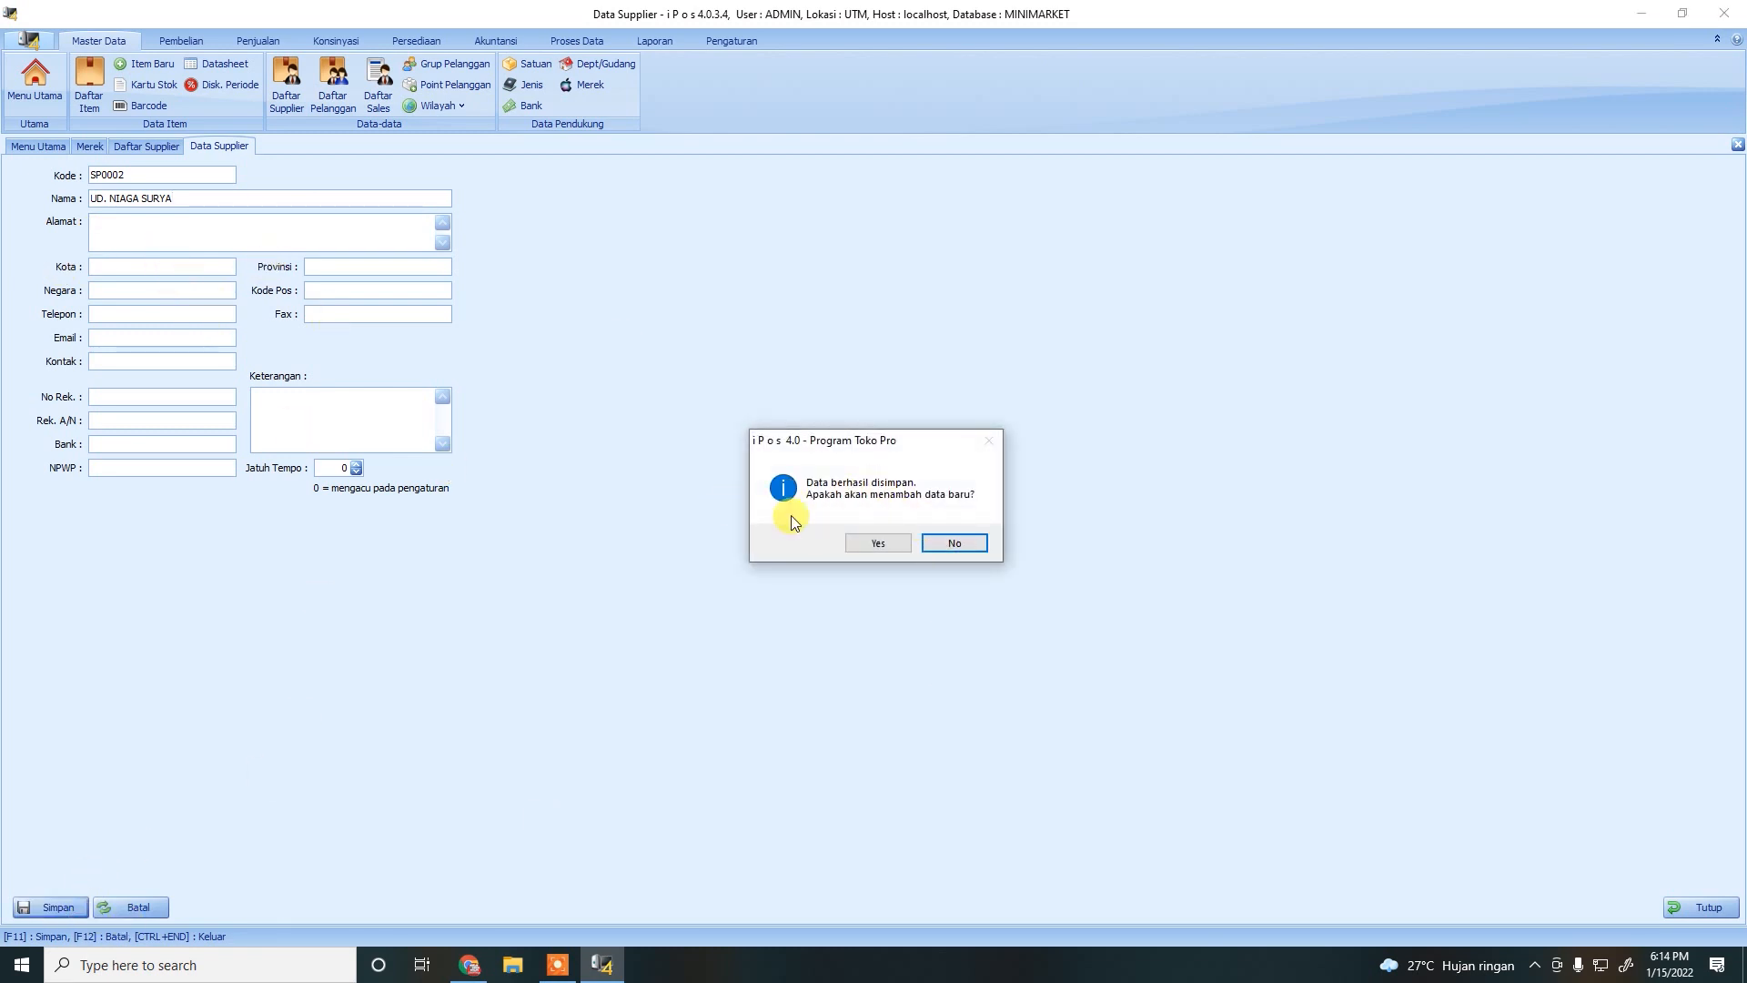
{"action": "left_click", "coordinate": [965, 540]}
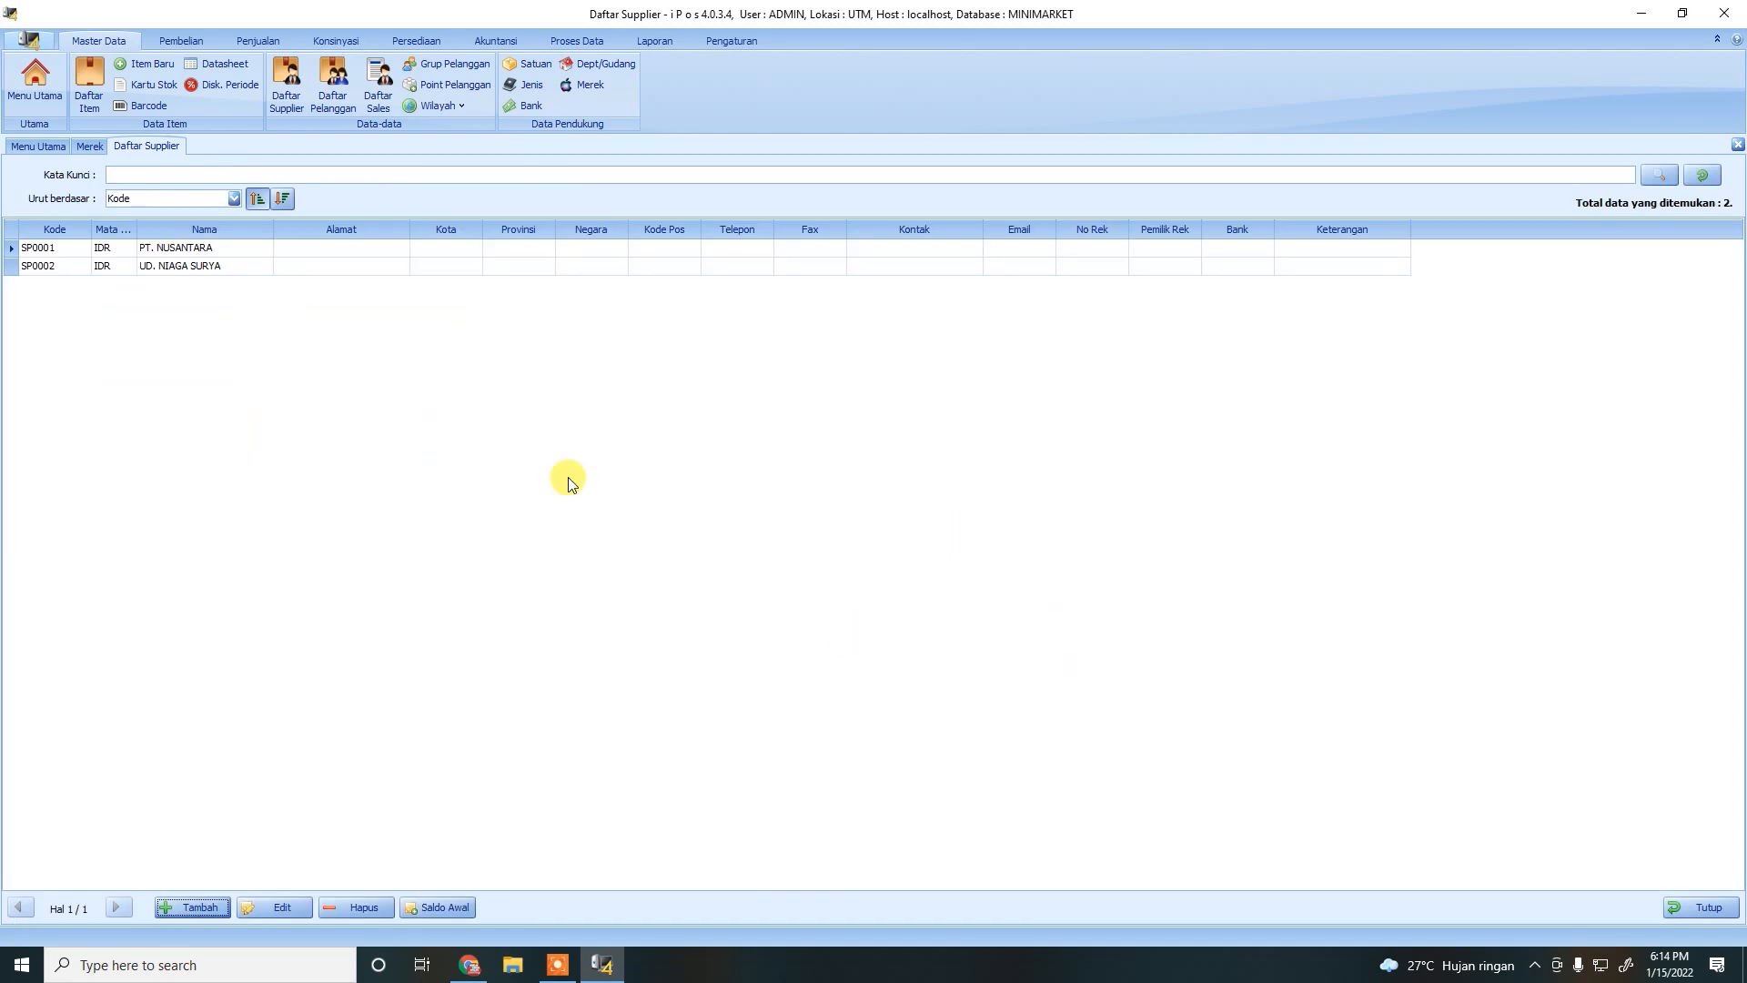
Open supplier SP0002 UD. NIAGA SURYA for editing and save it unchanged.
{"action": "left_click", "coordinate": [134, 268]}
{"action": "left_click", "coordinate": [166, 248]}
{"action": "left_click", "coordinate": [173, 266]}
{"action": "left_click", "coordinate": [280, 908]}
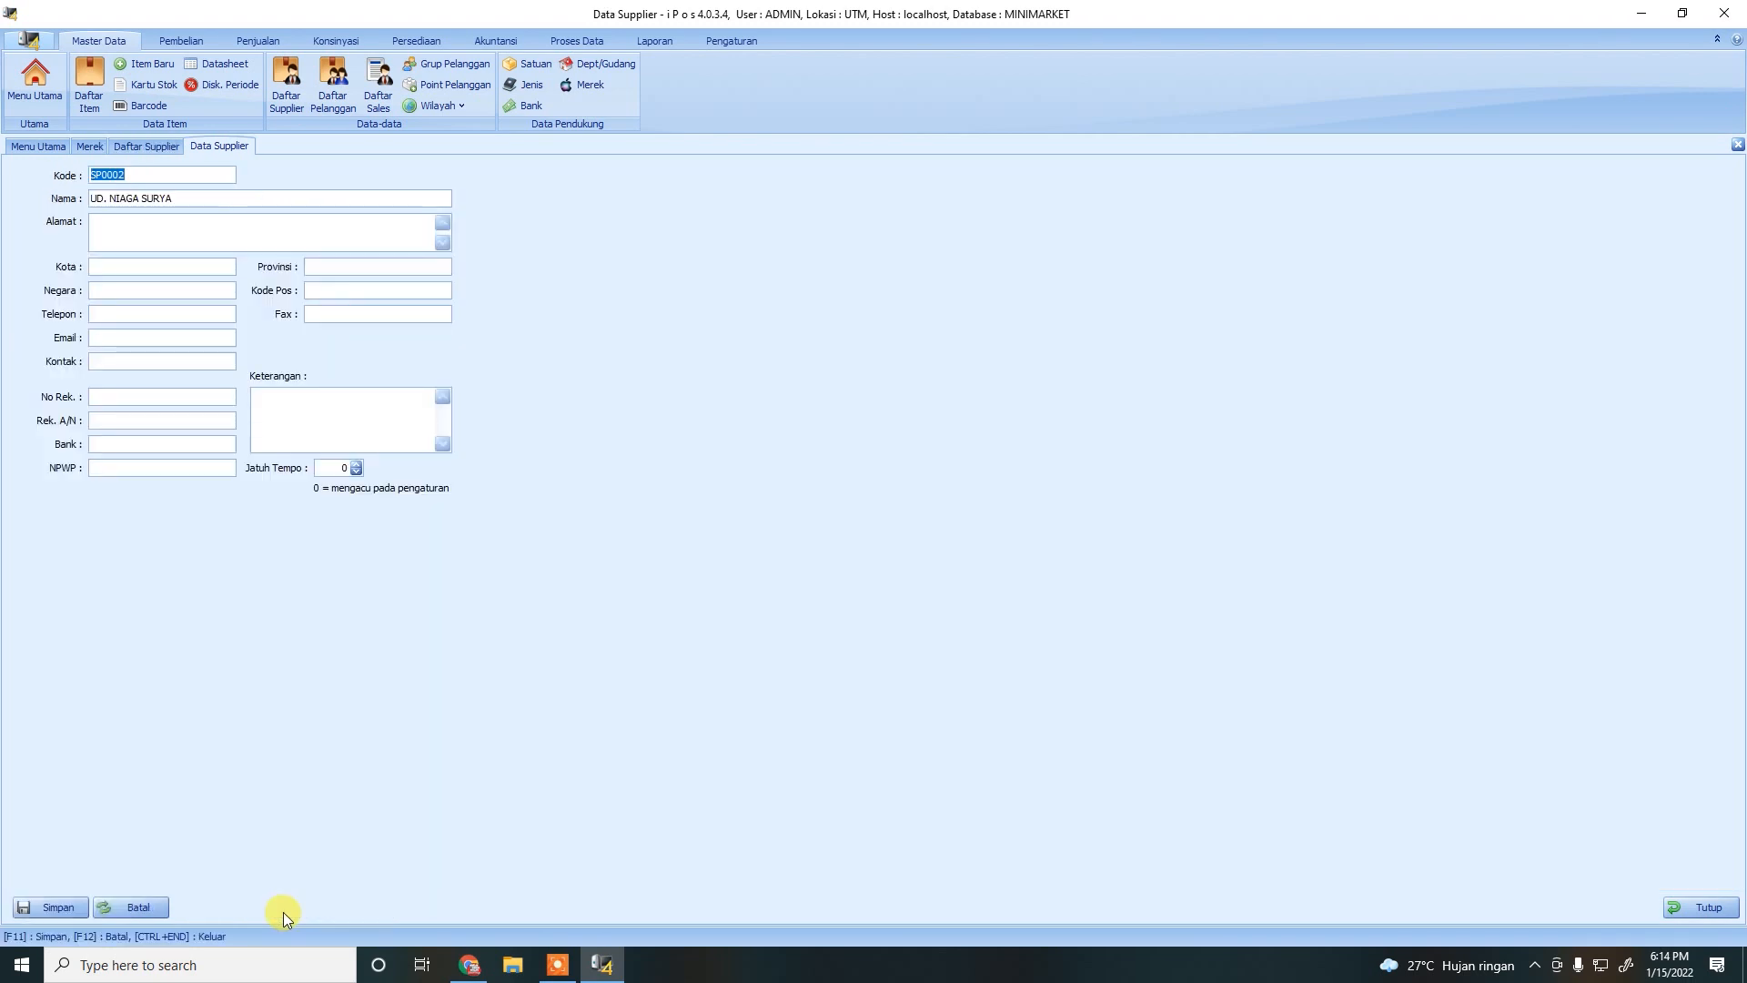
{"action": "left_click", "coordinate": [50, 906]}
{"action": "left_click", "coordinate": [926, 546]}
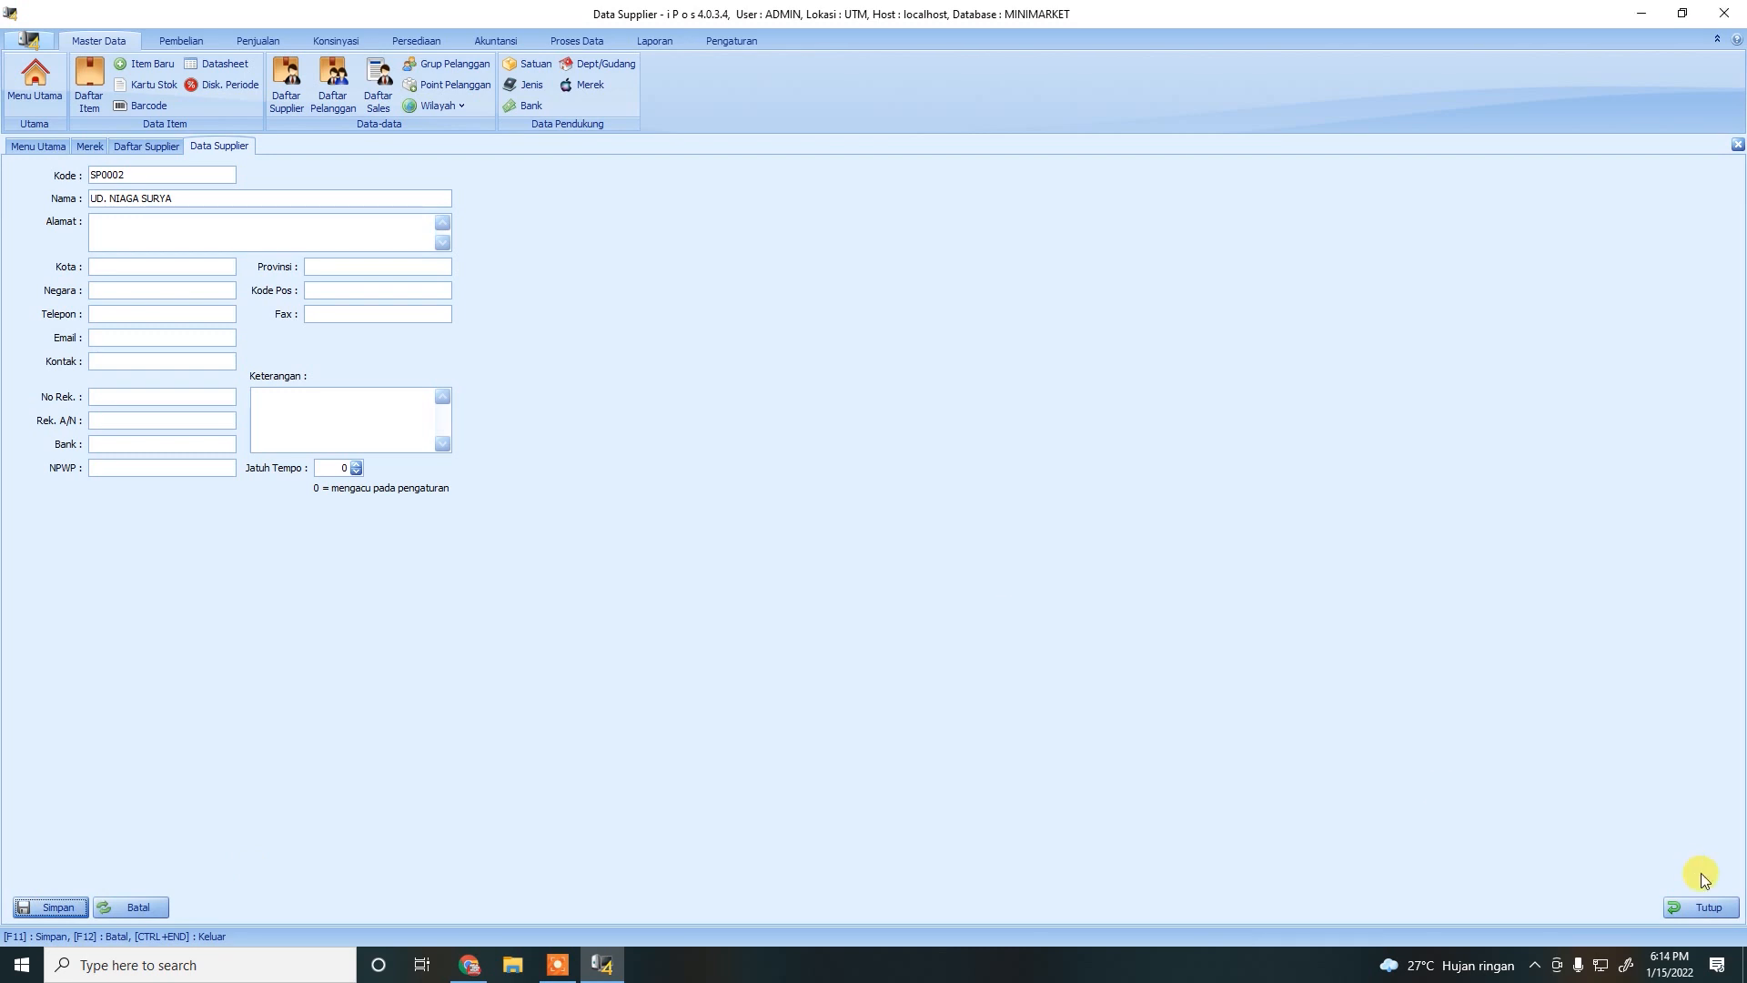
{"action": "left_click", "coordinate": [1703, 907]}
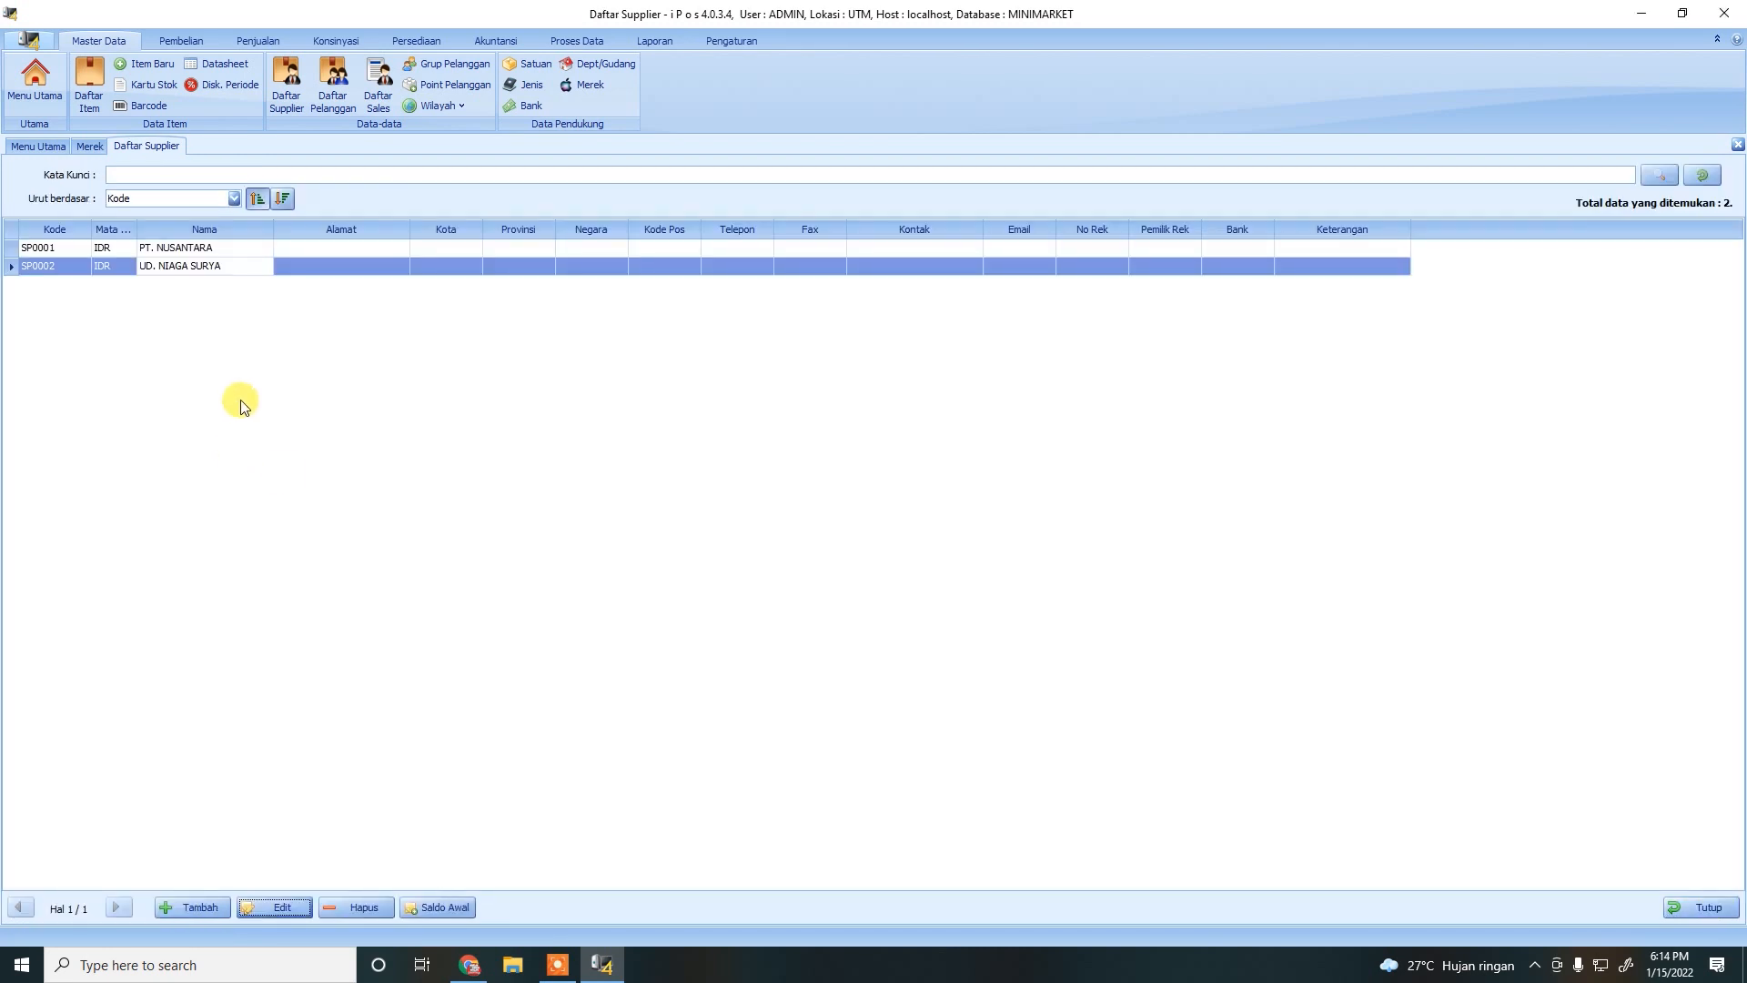
Delete supplier SP0002 and close the supplier list.
{"action": "left_click", "coordinate": [353, 907]}
{"action": "left_click", "coordinate": [914, 537]}
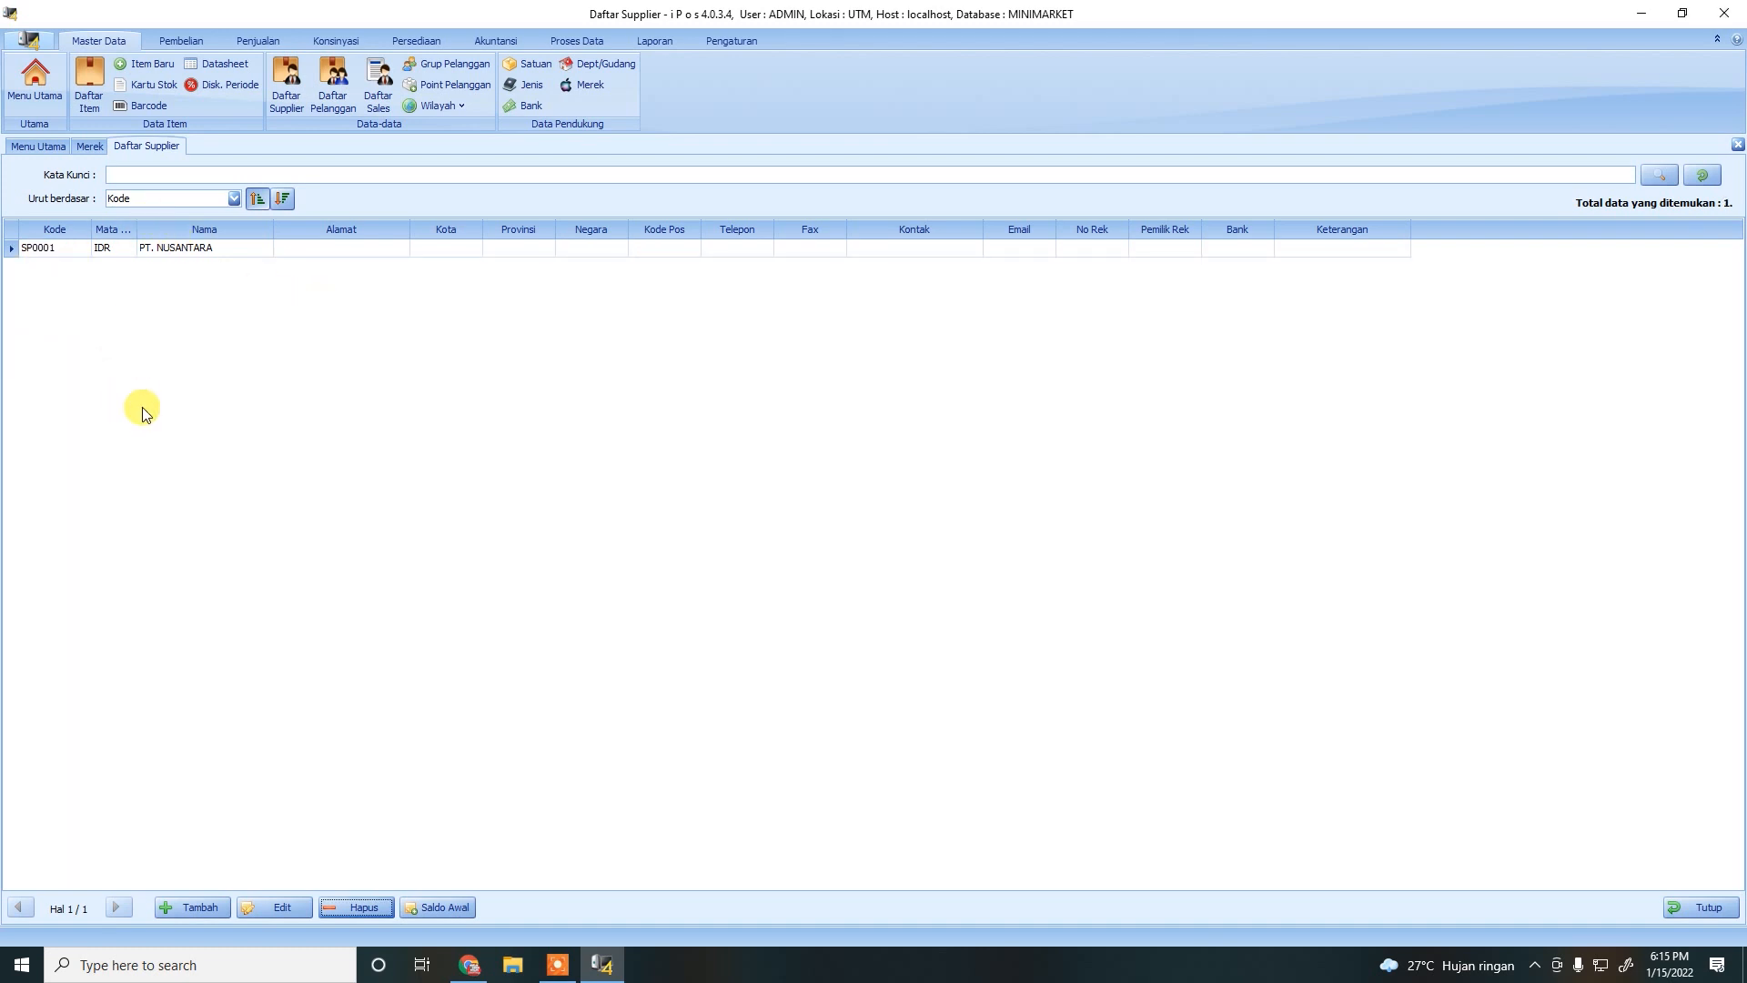
{"action": "left_click", "coordinate": [1683, 906]}
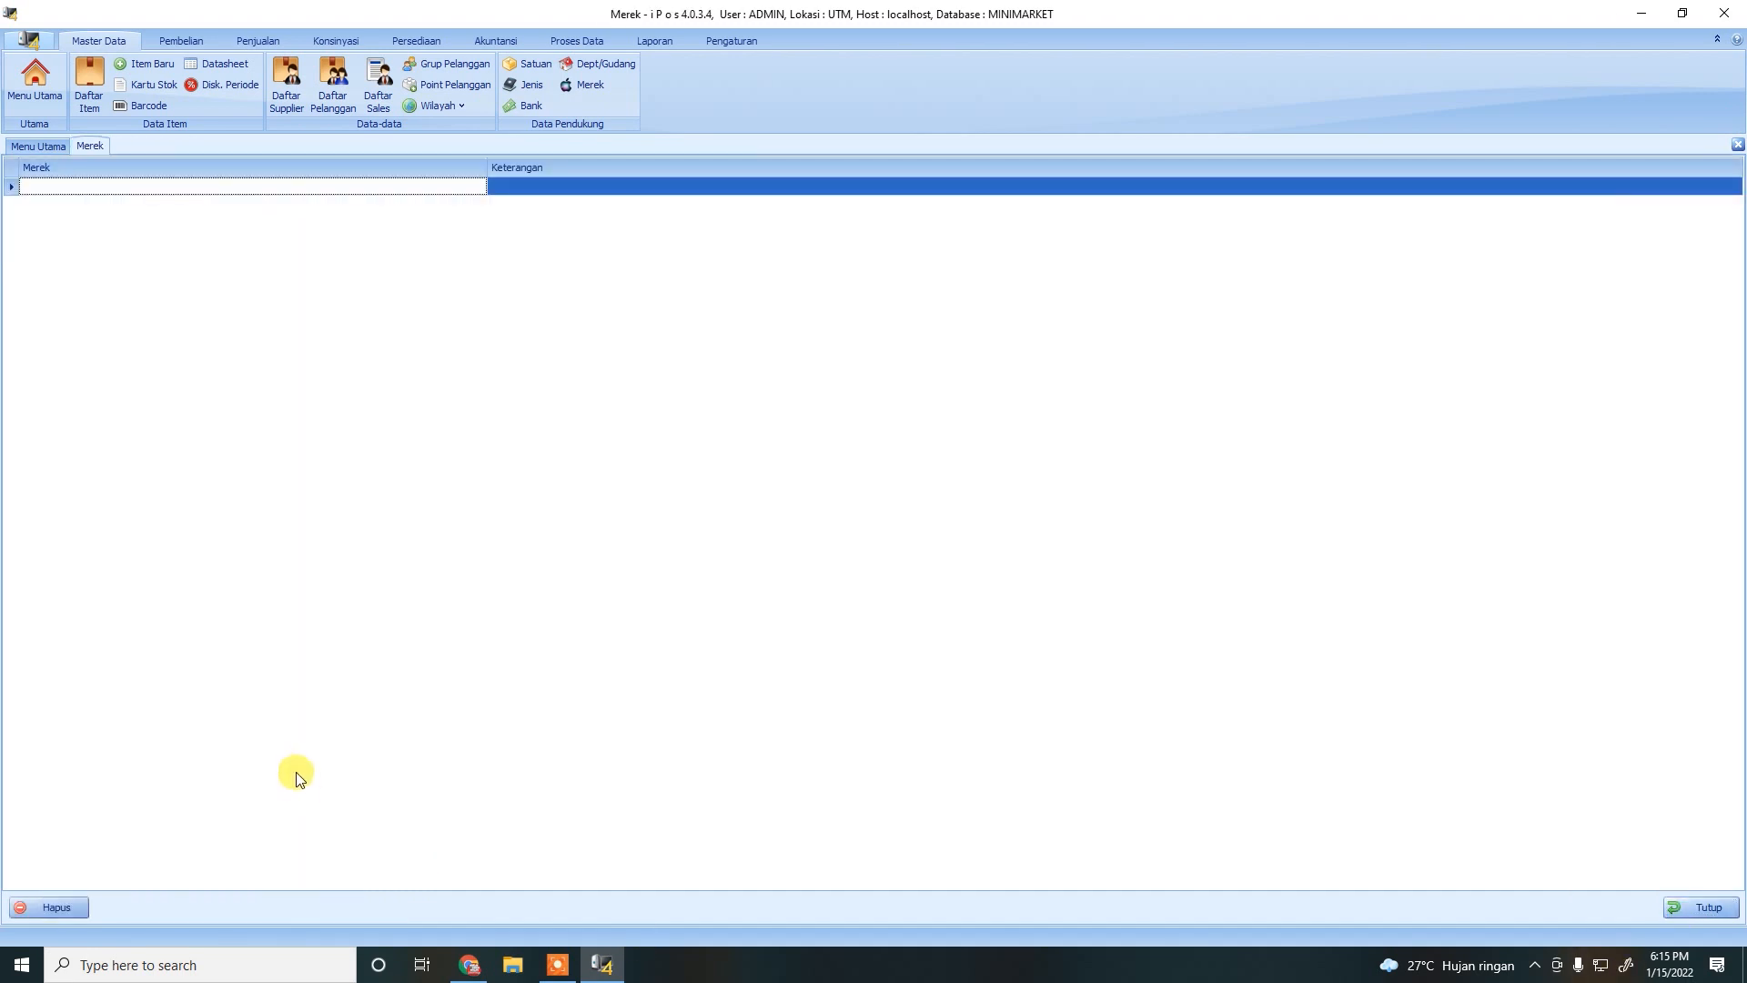
Close the Merek brand list to return to Menu Utama.
{"action": "left_click", "coordinate": [1695, 903]}
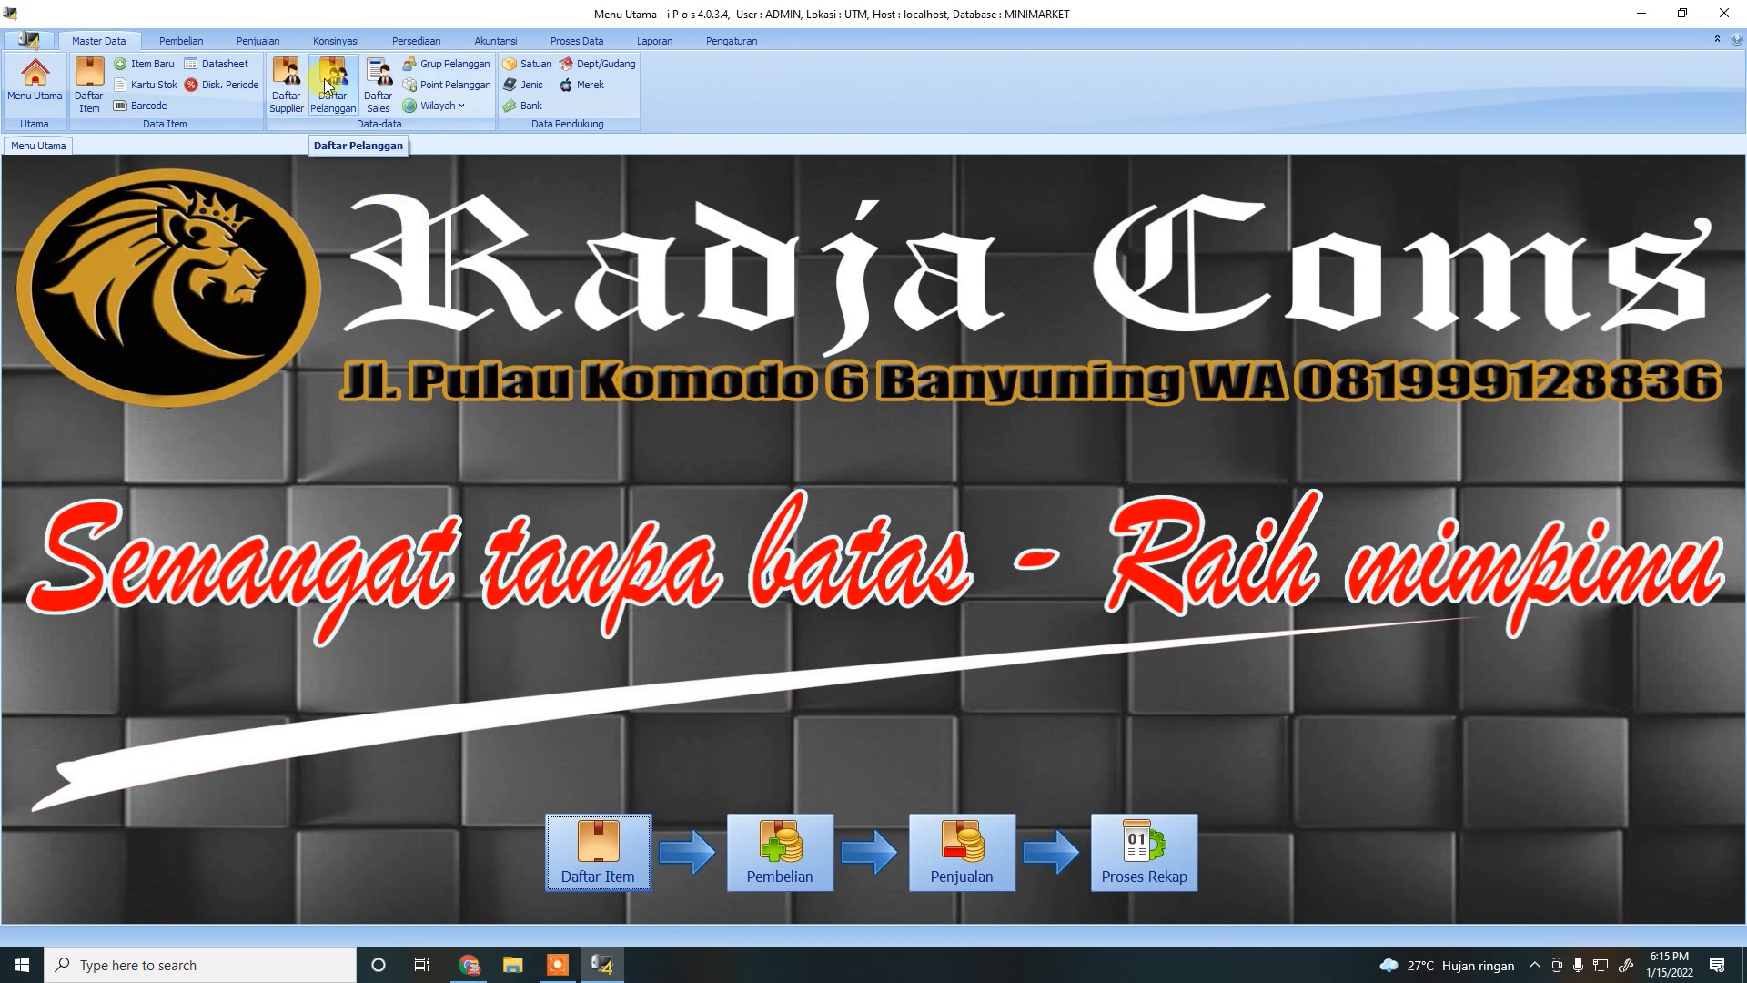
In Grup Pelanggan, set price levels Bronze 2, Silver 3 and Gold 4.
{"action": "left_click", "coordinate": [460, 65]}
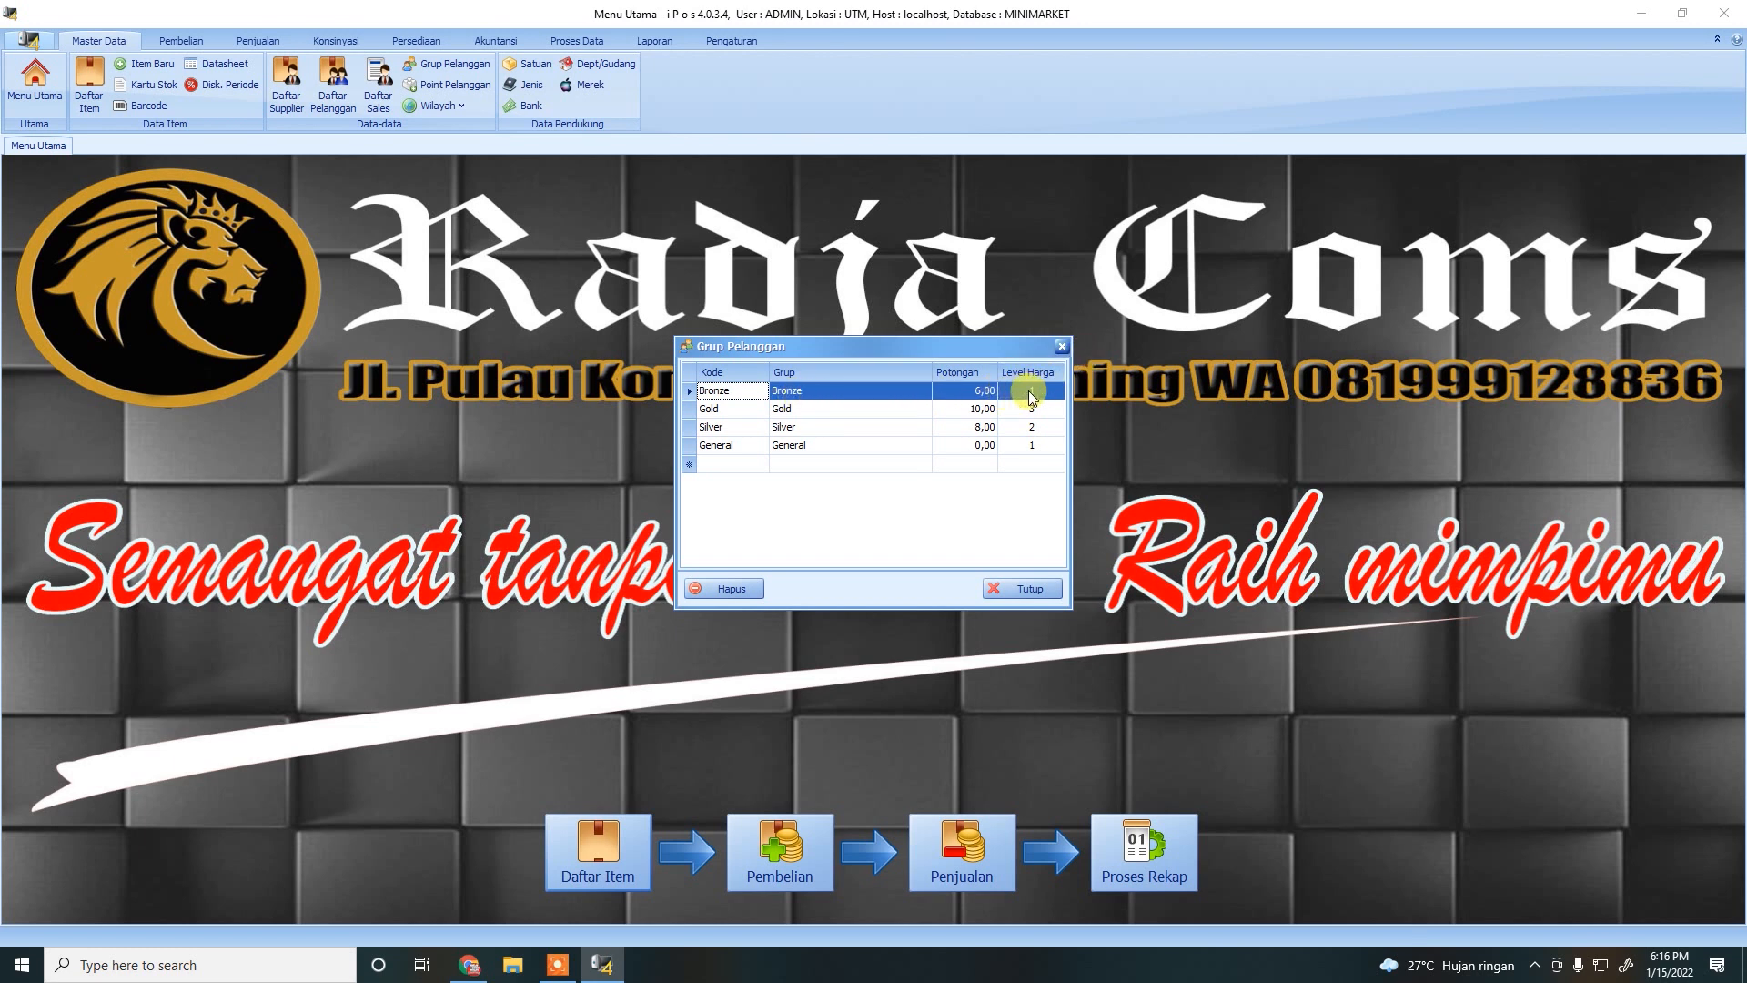
{"action": "left_click", "coordinate": [1034, 451]}
{"action": "left_click", "coordinate": [1033, 464]}
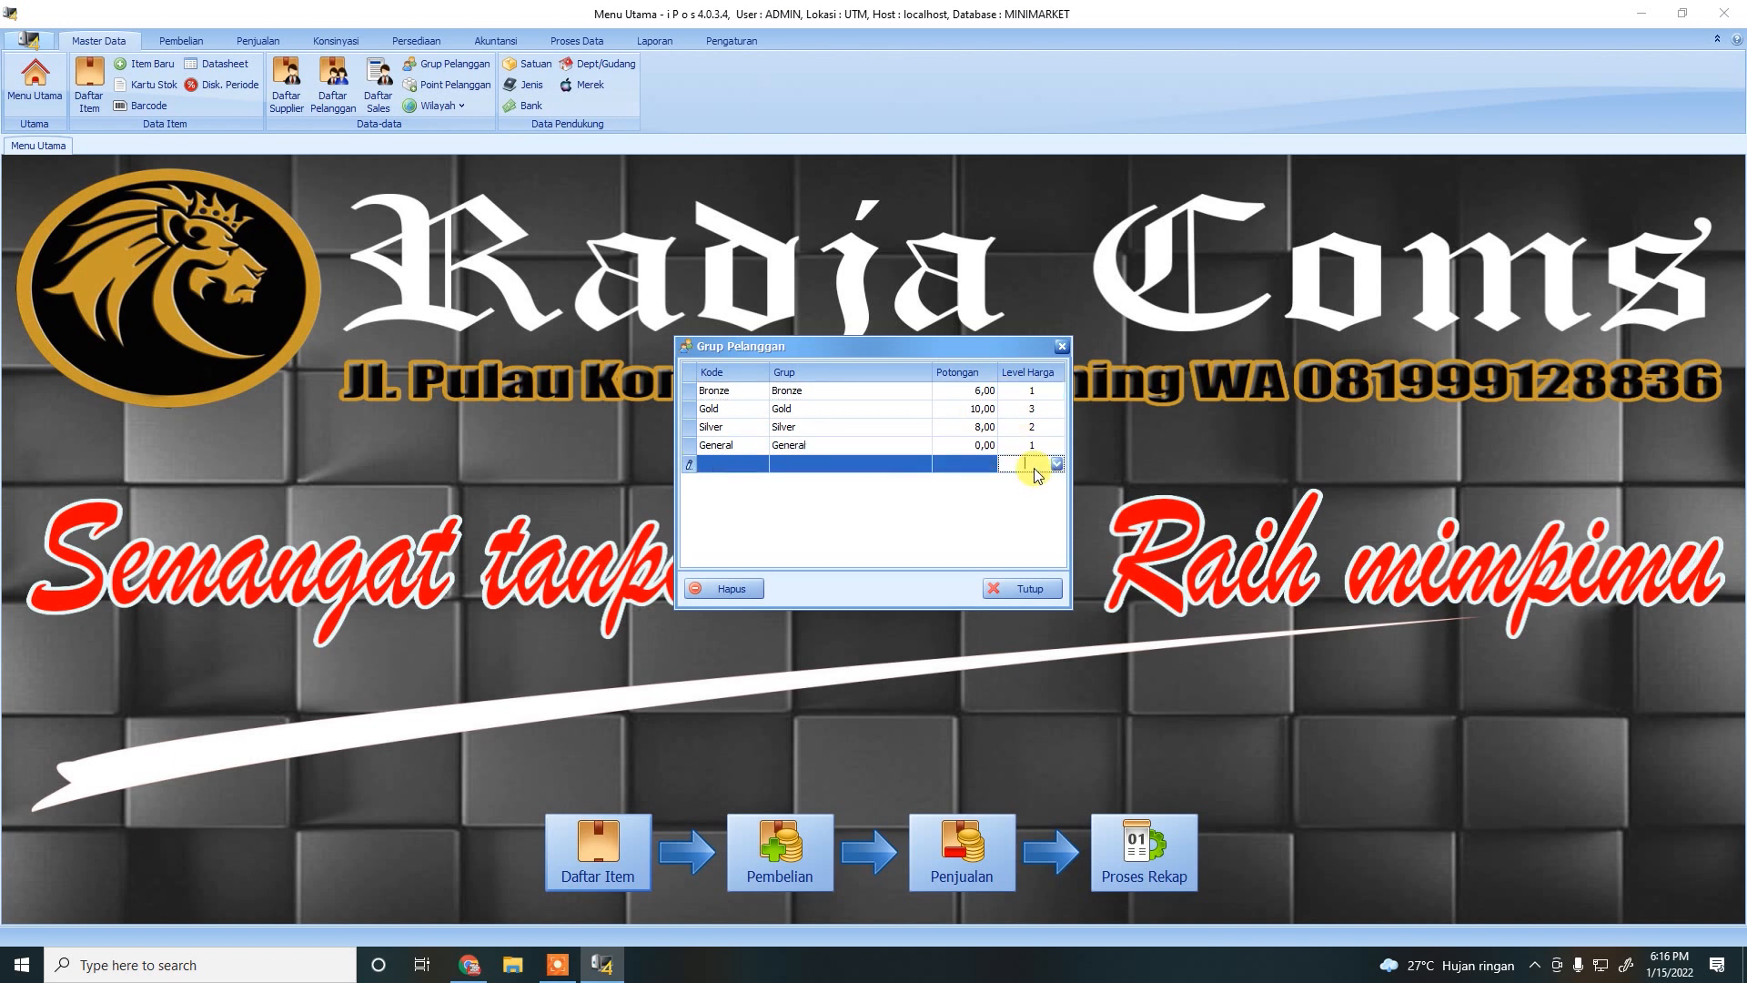
{"action": "left_click", "coordinate": [1037, 391]}
{"action": "left_click", "coordinate": [1053, 393]}
{"action": "left_click", "coordinate": [1014, 434]}
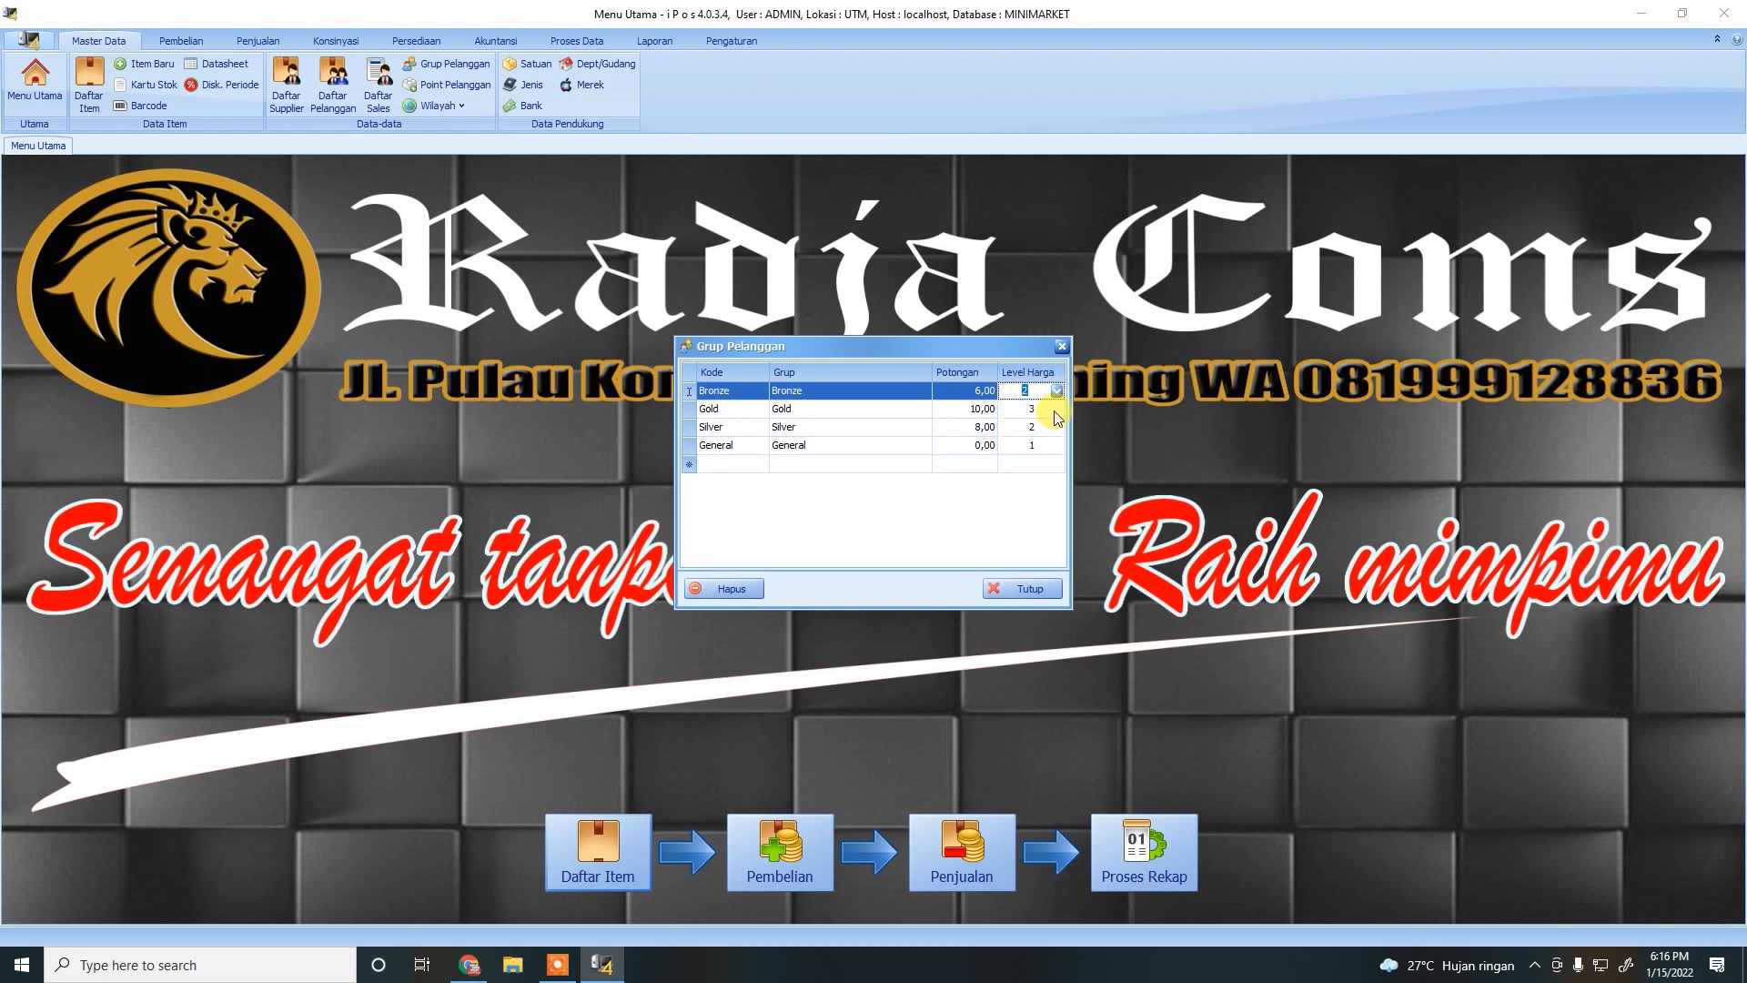
{"action": "left_click", "coordinate": [1052, 430]}
{"action": "left_click", "coordinate": [1054, 428]}
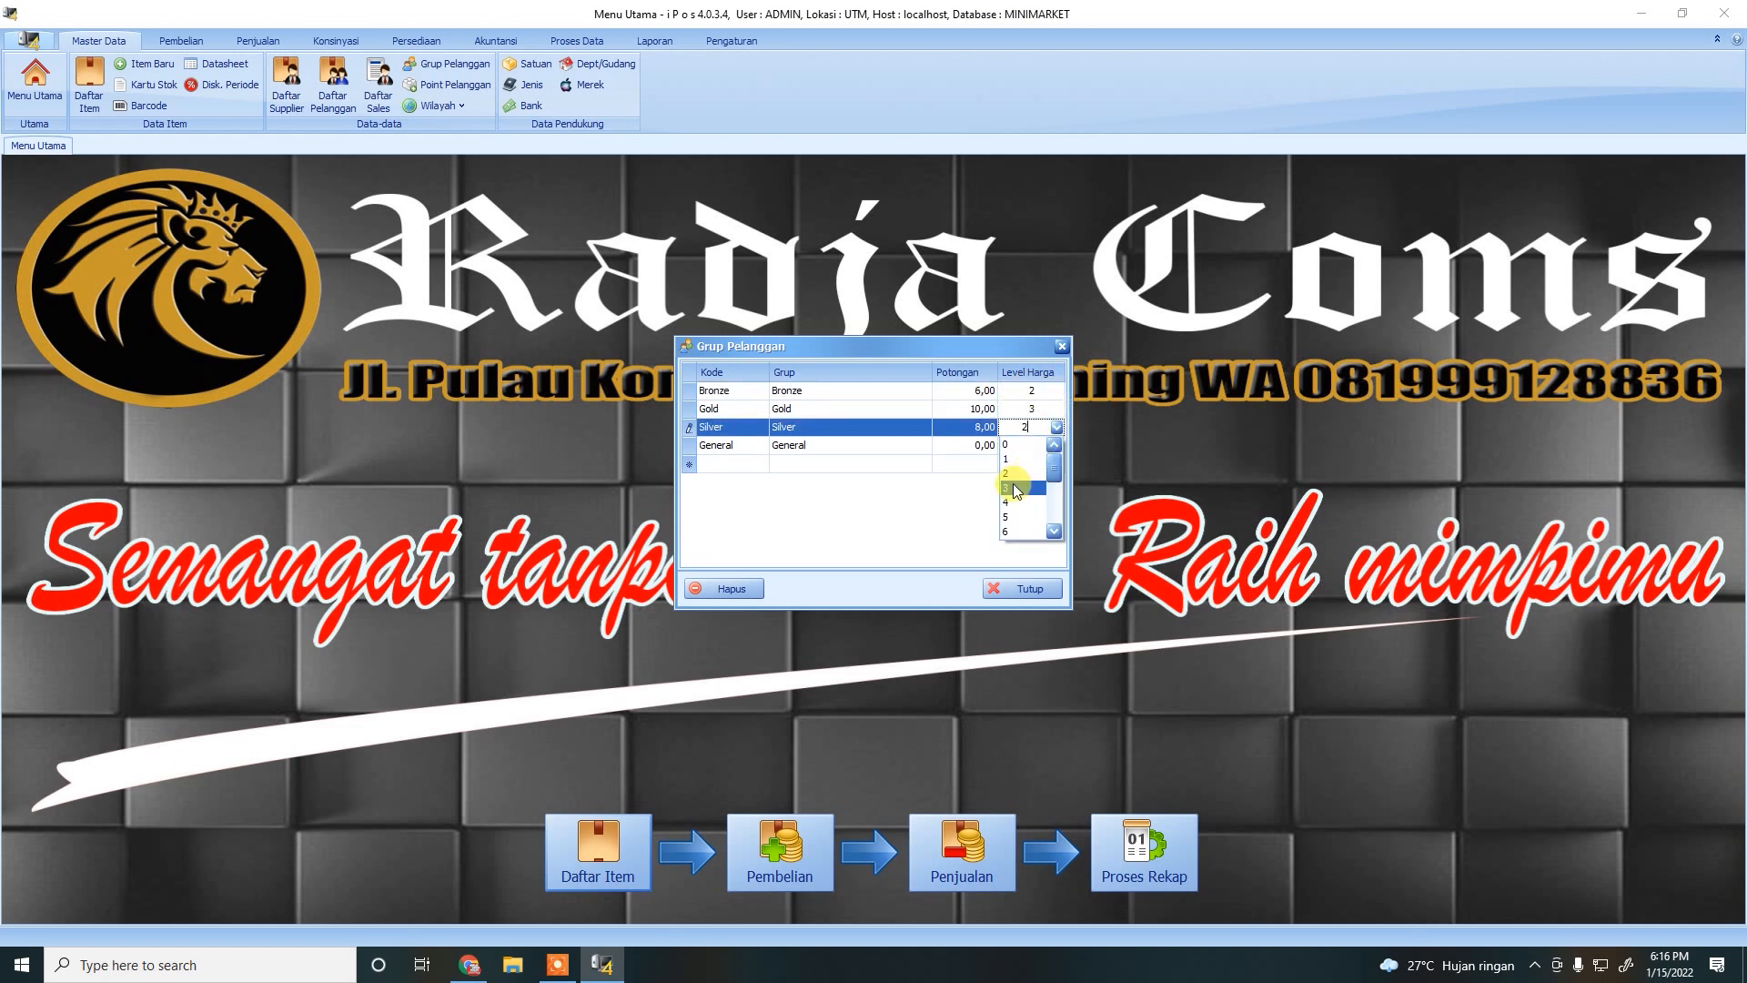
{"action": "left_click", "coordinate": [1013, 483]}
{"action": "left_click", "coordinate": [1049, 411]}
{"action": "left_click", "coordinate": [1055, 410]}
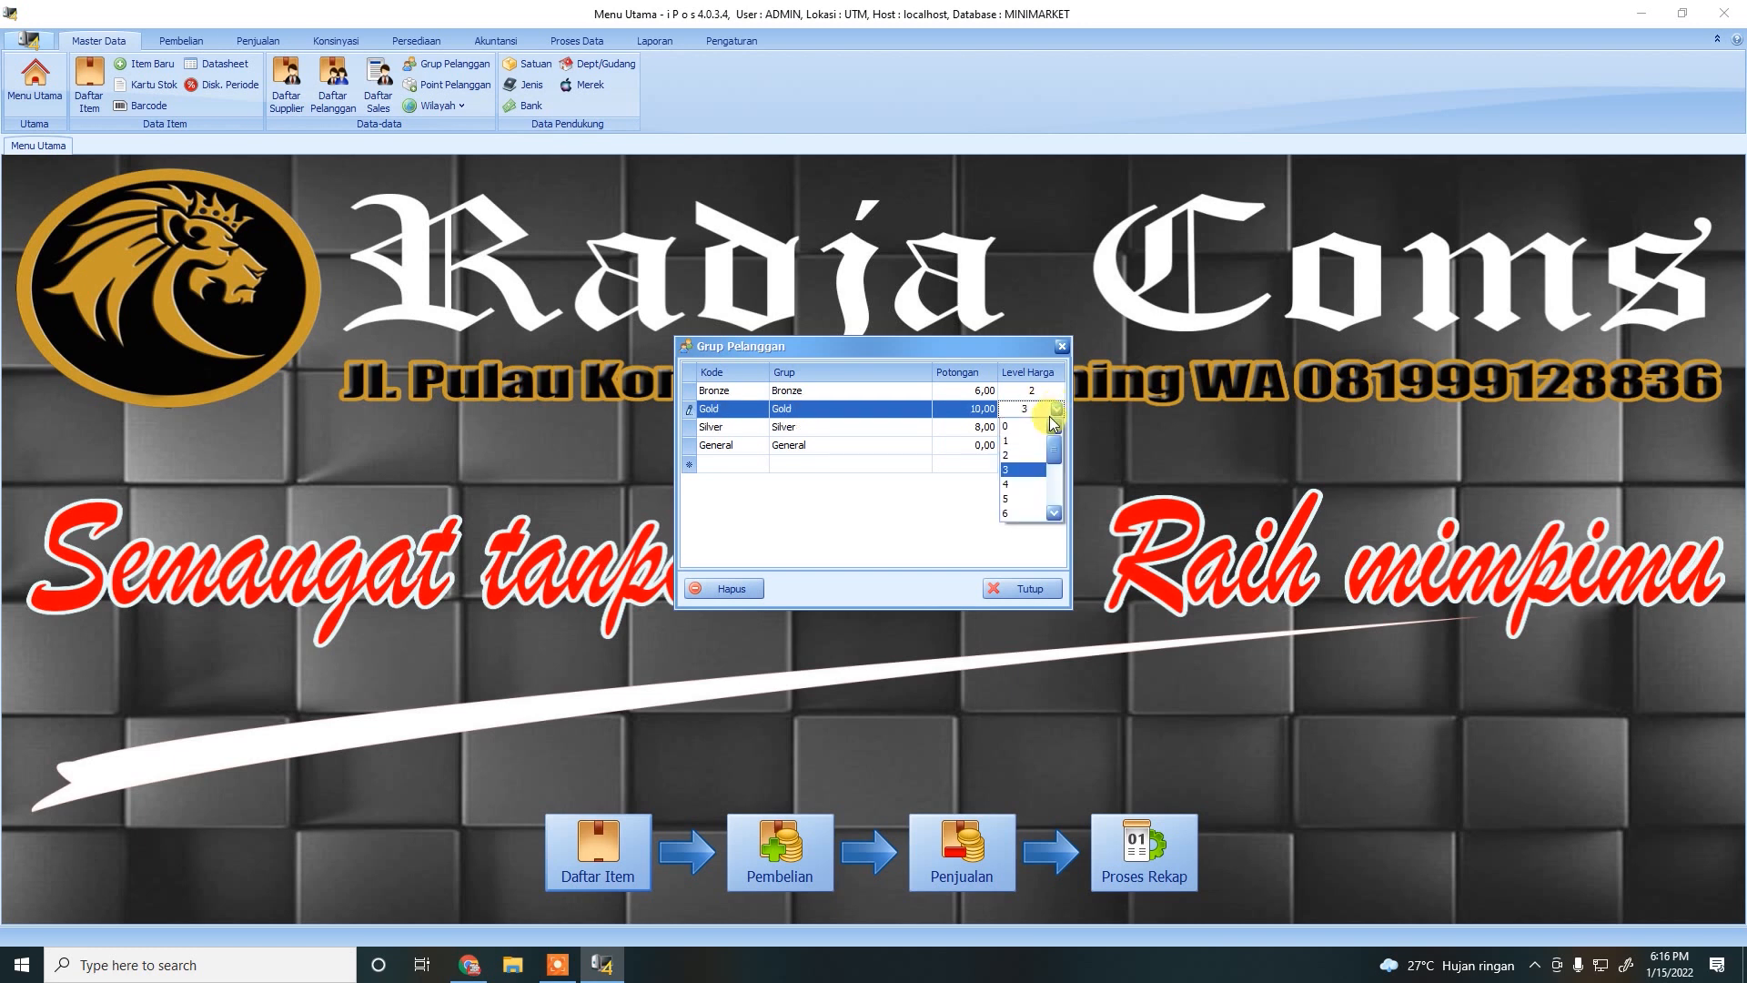
{"action": "left_click", "coordinate": [1010, 482]}
{"action": "left_click", "coordinate": [902, 493]}
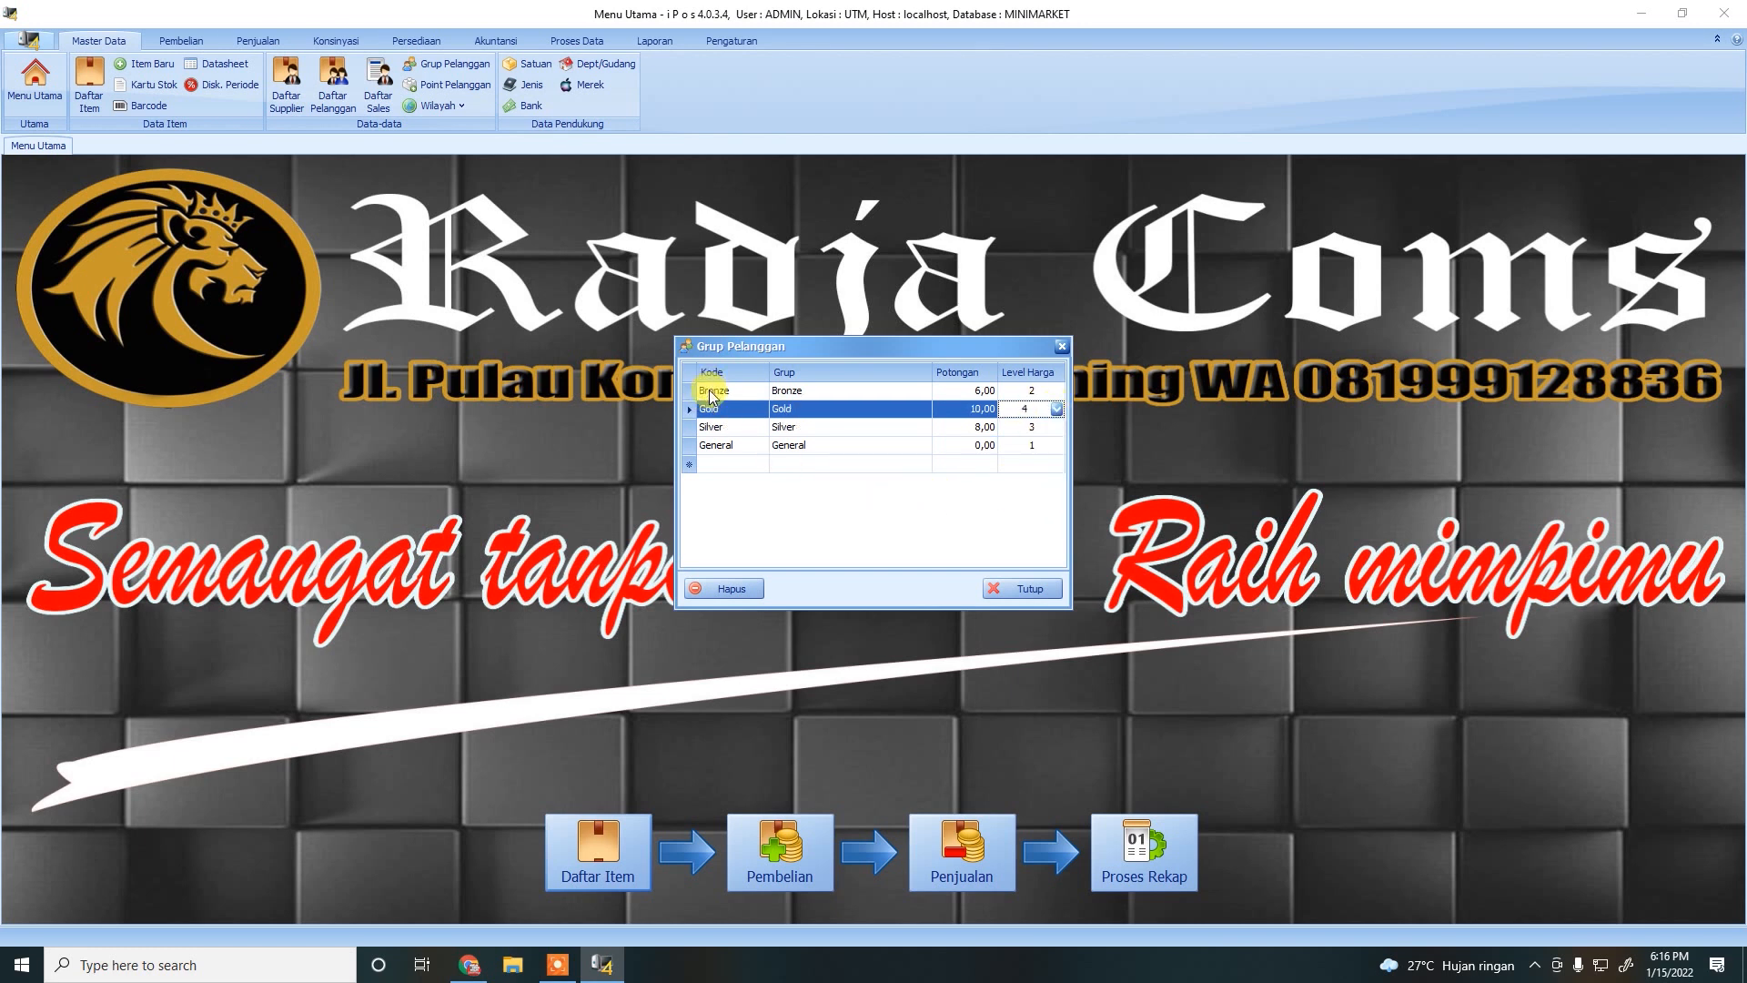
Review the customer group rows and close the Grup Pelanggan settings.
{"action": "left_click", "coordinate": [727, 426]}
{"action": "left_click", "coordinate": [726, 409]}
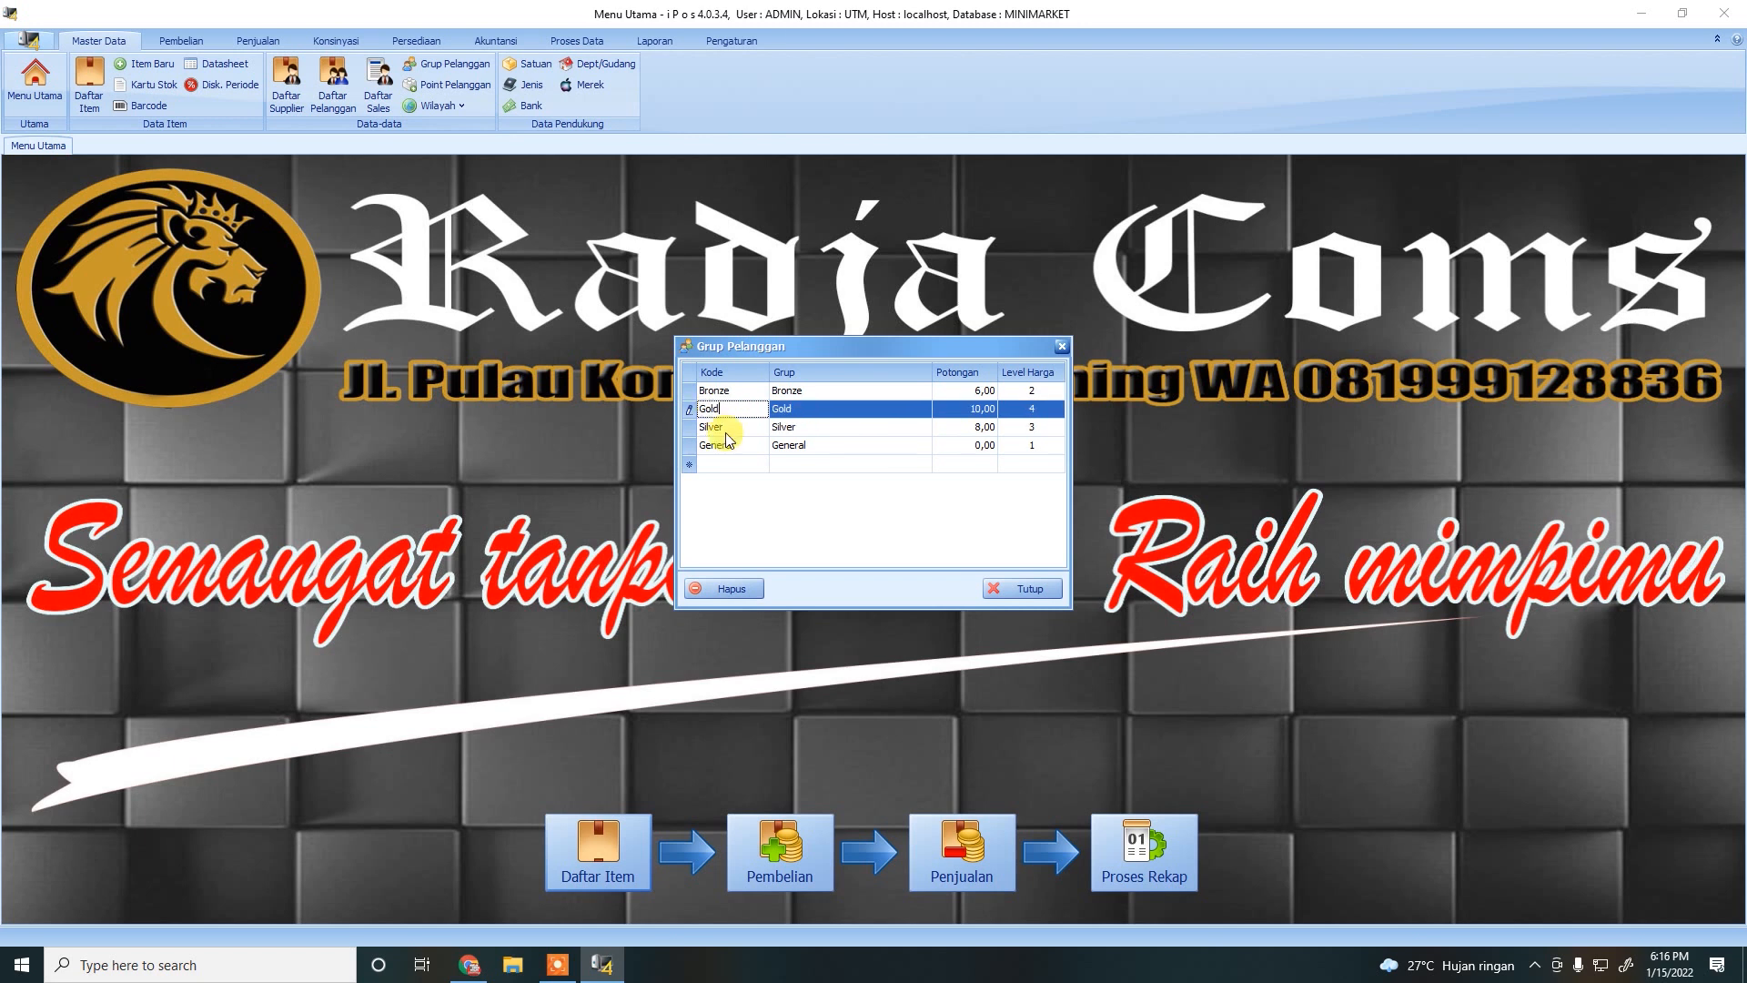
{"action": "left_click", "coordinate": [727, 445]}
{"action": "left_click", "coordinate": [726, 392]}
{"action": "left_click", "coordinate": [727, 409]}
{"action": "left_click", "coordinate": [728, 428]}
{"action": "left_click", "coordinate": [802, 391]}
{"action": "left_click", "coordinate": [800, 409]}
{"action": "left_click", "coordinate": [800, 427]}
{"action": "left_click", "coordinate": [792, 445]}
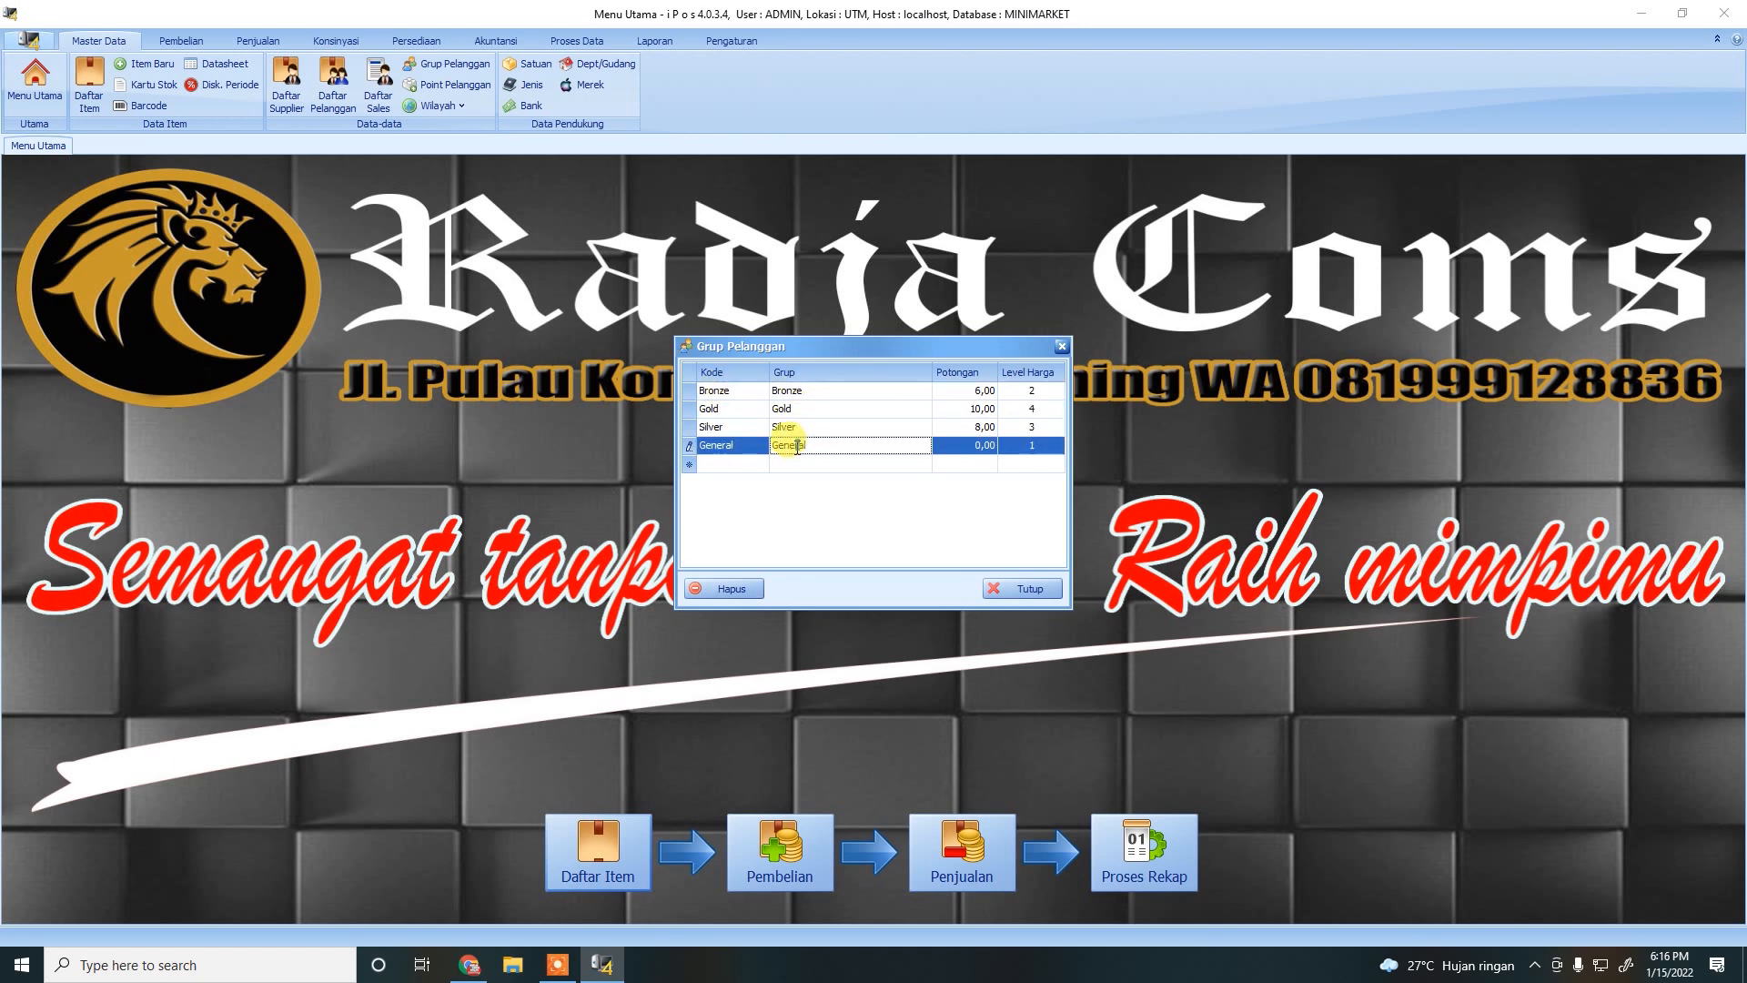
{"action": "left_click", "coordinate": [809, 393]}
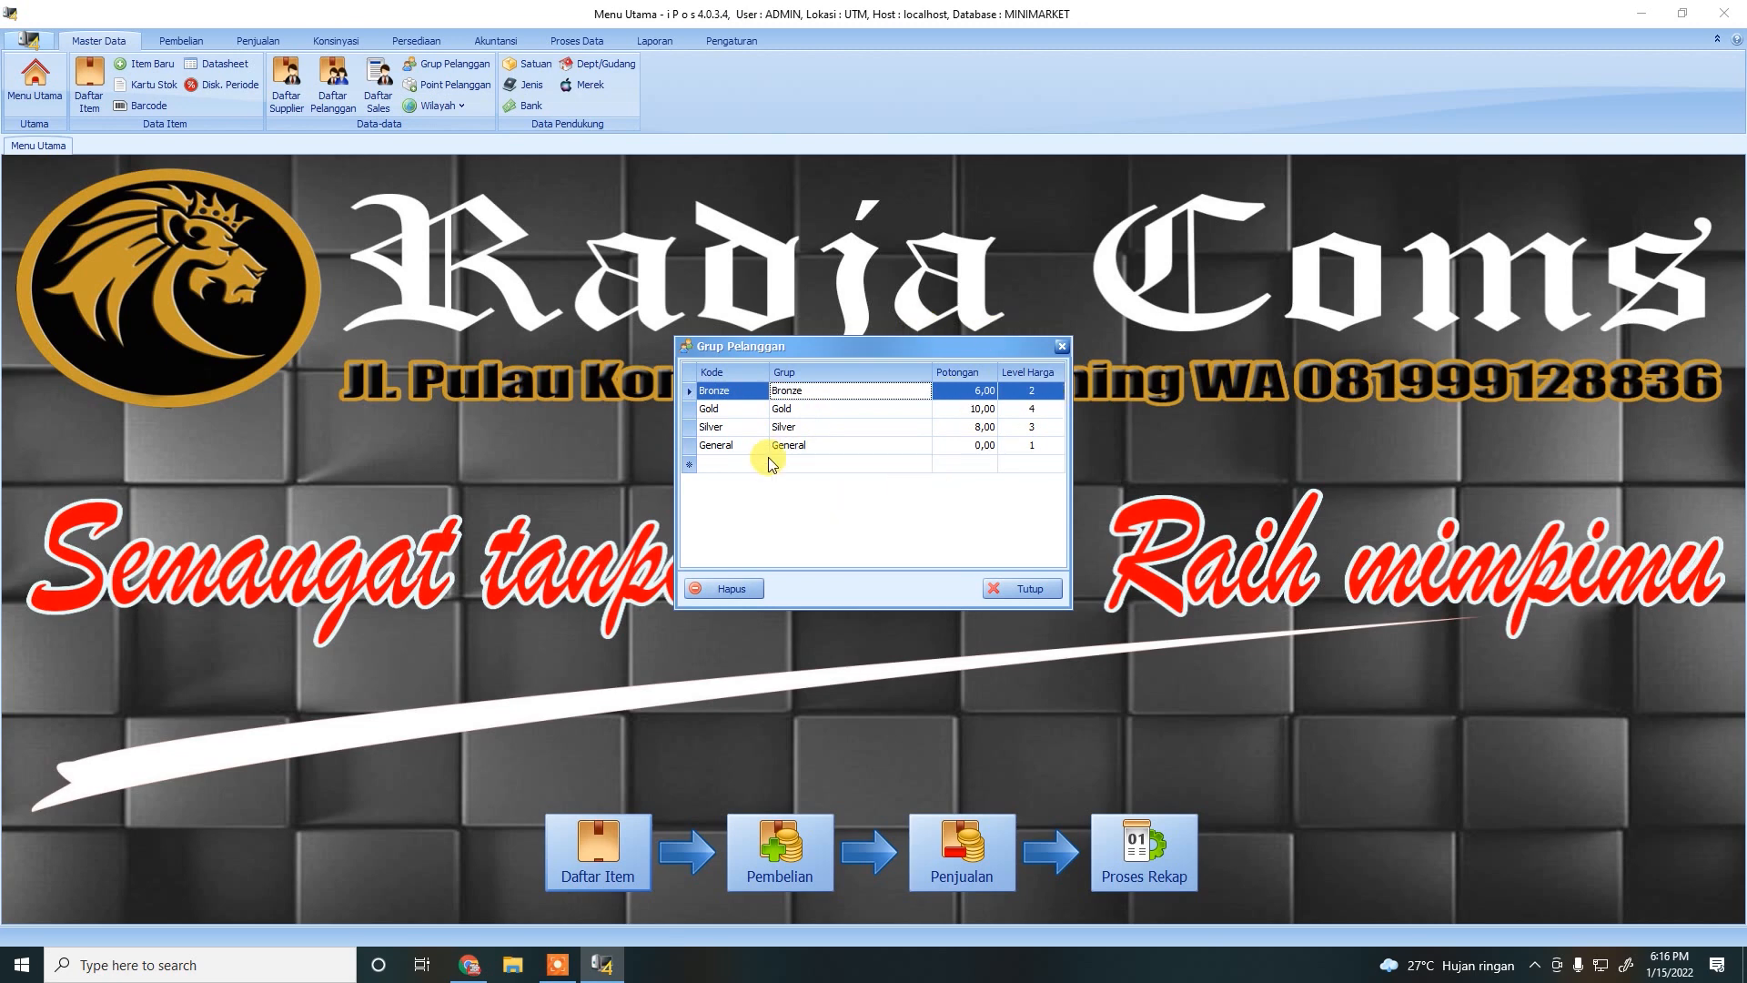
{"action": "left_click", "coordinate": [999, 597]}
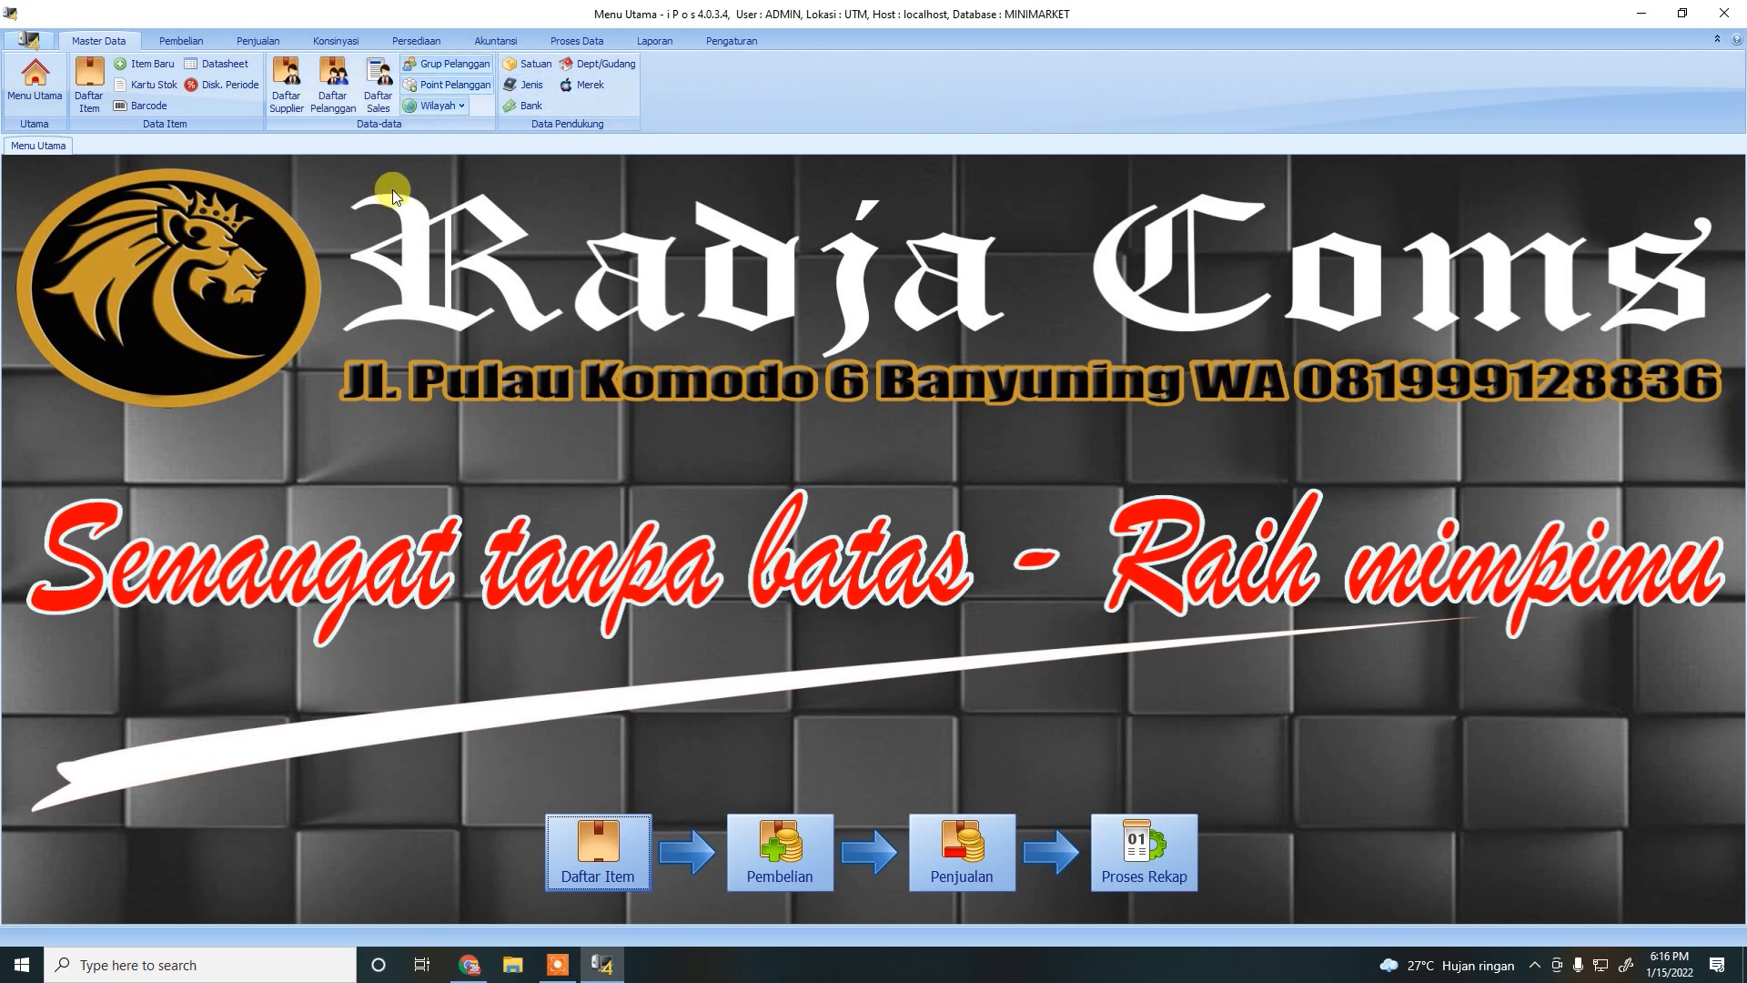
Open Daftar Pelanggan and select the default UMUM customer.
{"action": "left_click", "coordinate": [333, 100]}
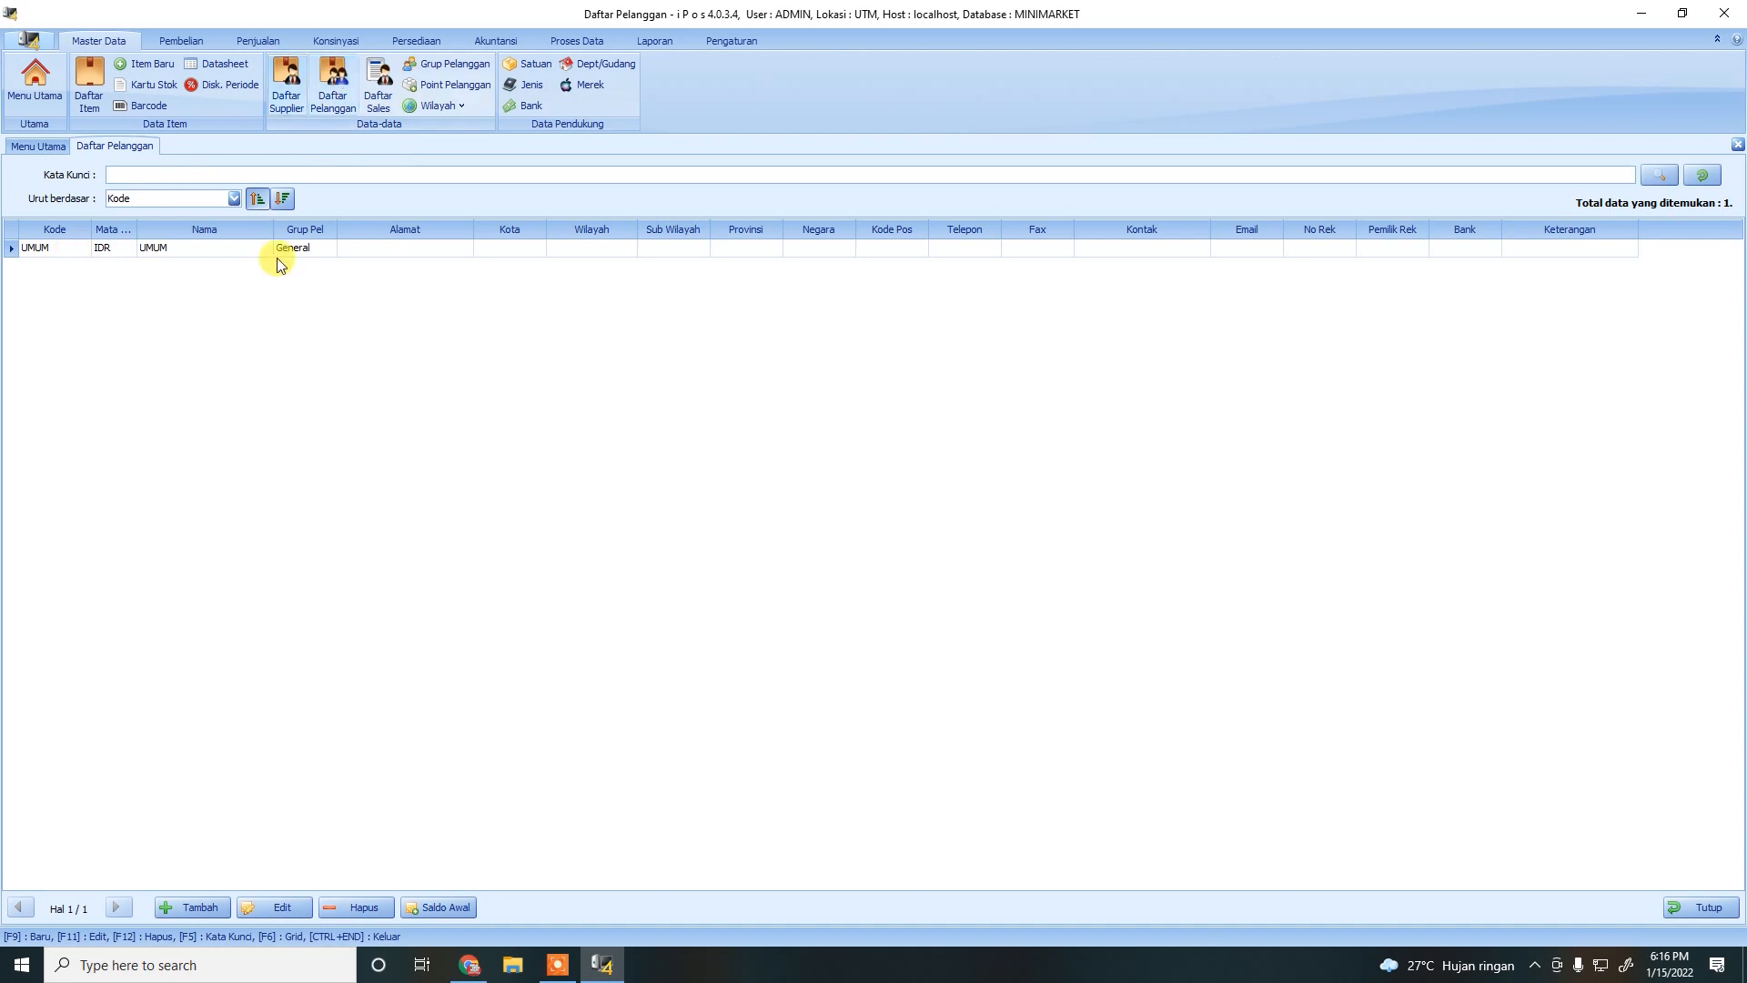
{"action": "left_click", "coordinate": [179, 258]}
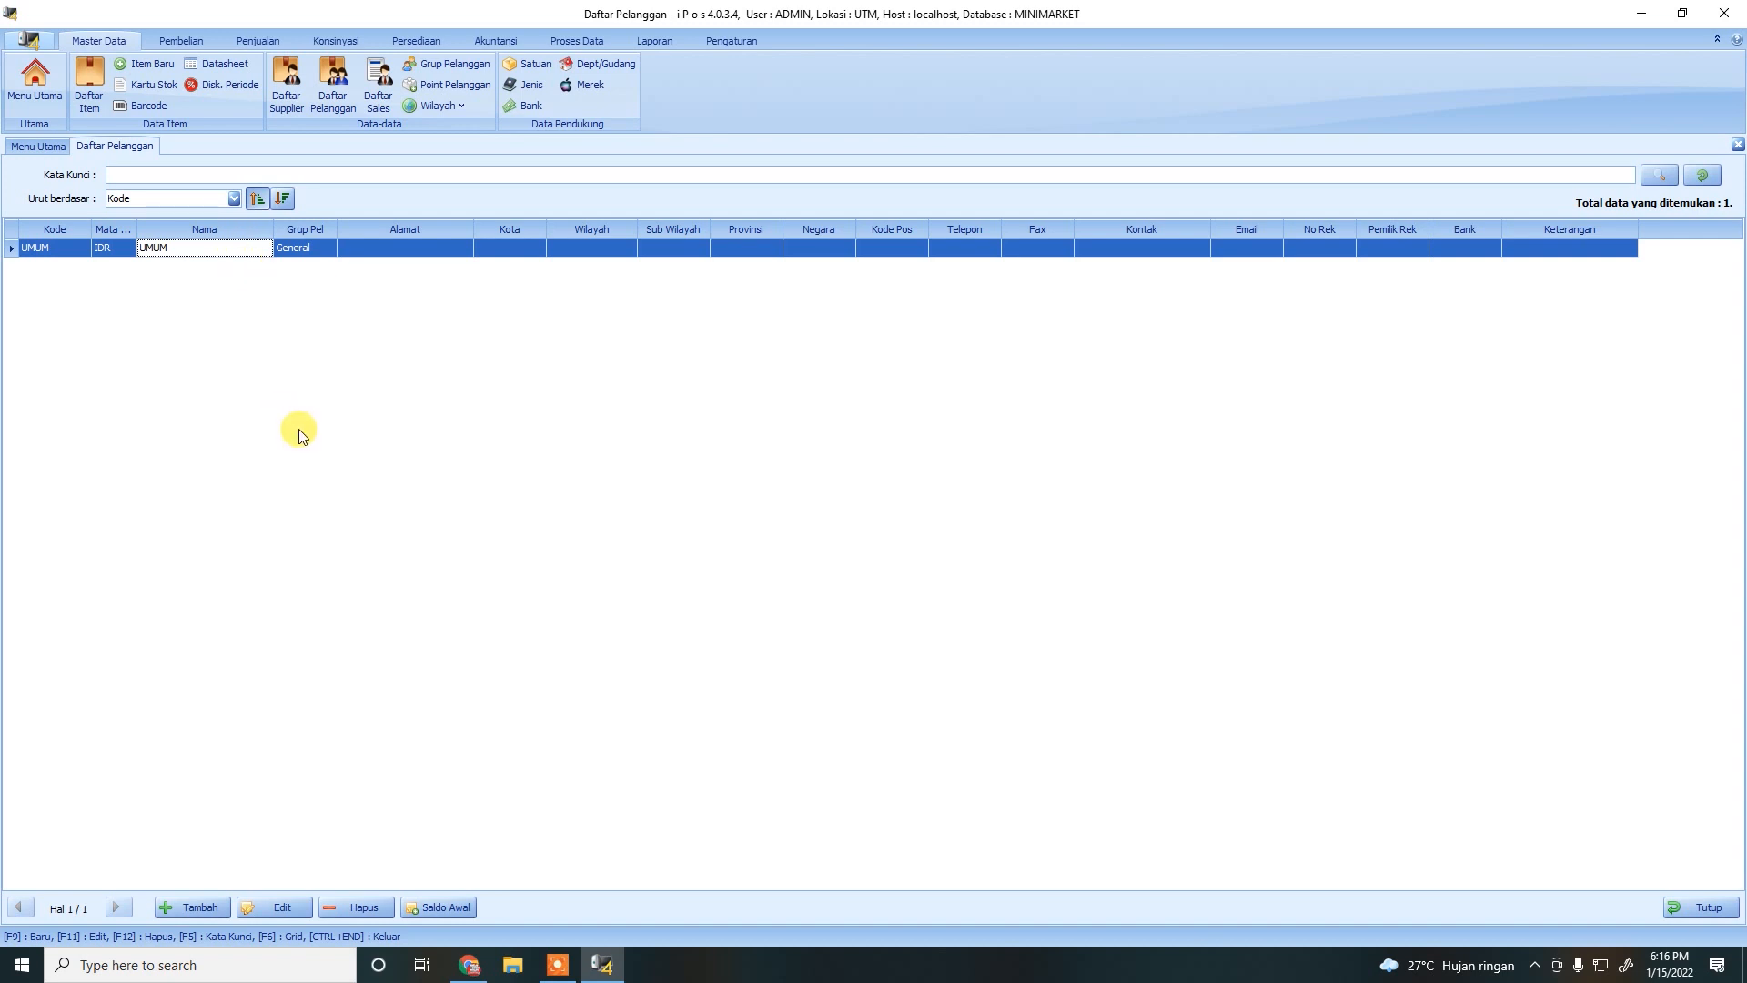
Start a new customer record and enter the customer's name.
{"action": "left_click", "coordinate": [205, 905]}
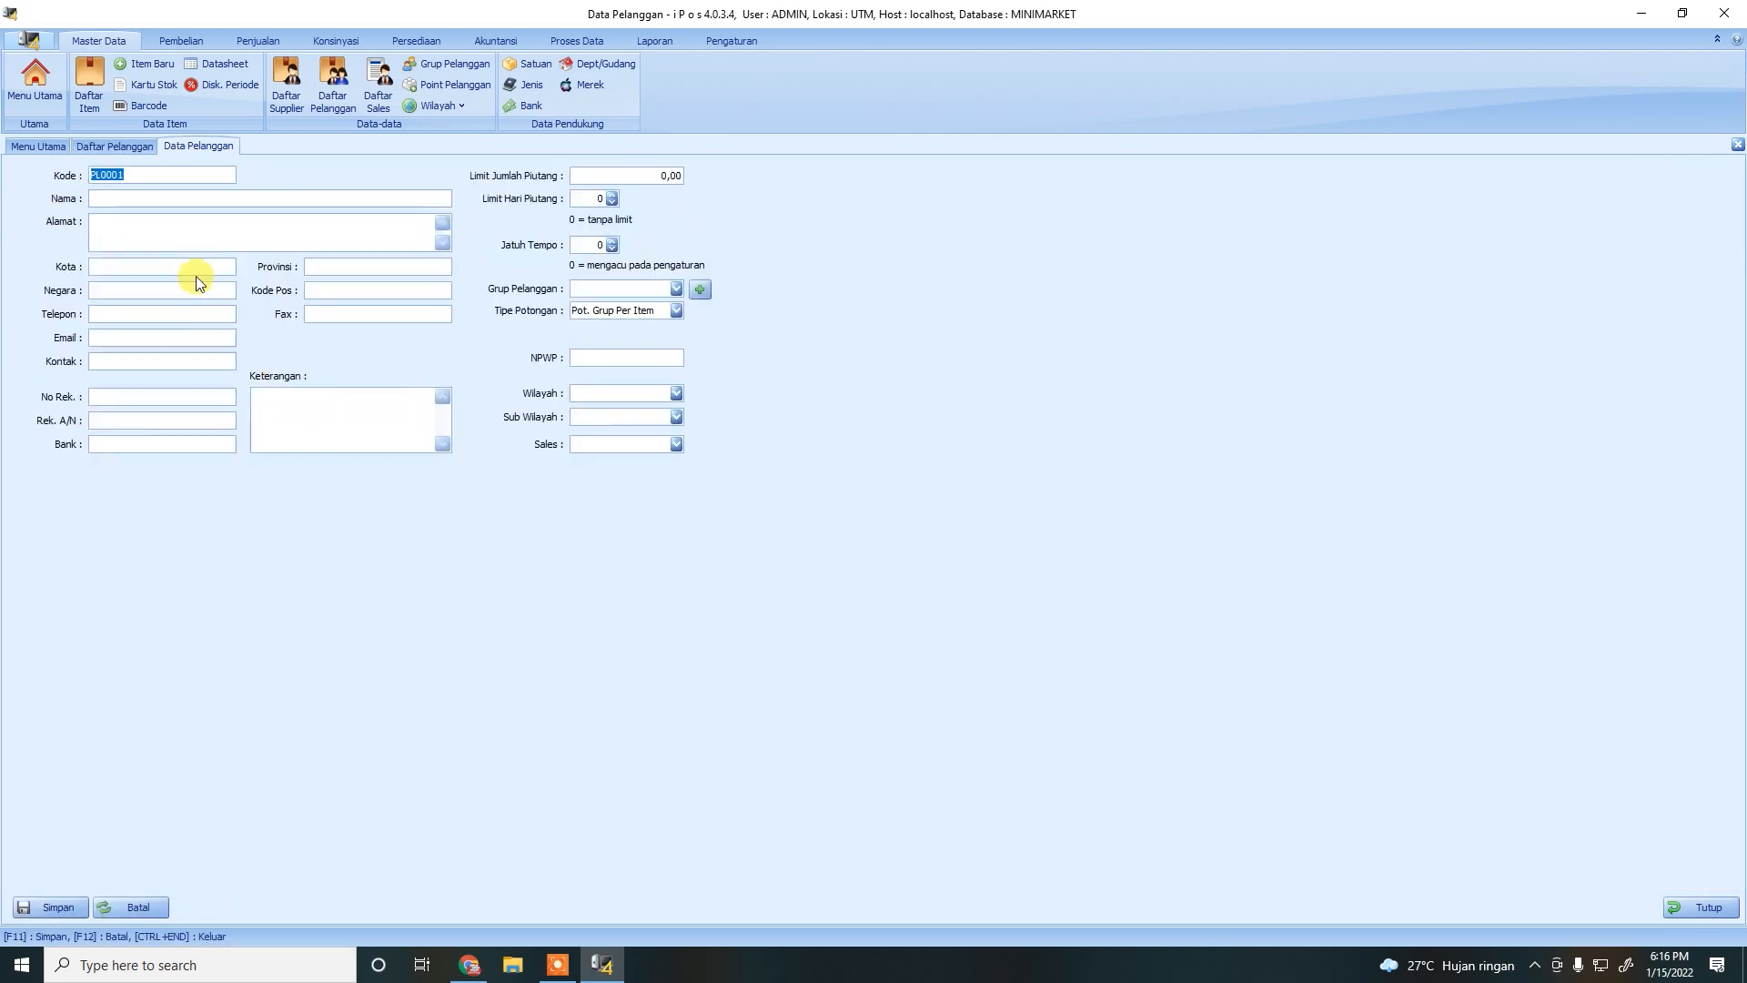
{"action": "left_click", "coordinate": [140, 196]}
{"action": "type", "text": "AYU"}
{"action": "key", "text": "BackSpace"}
{"action": "key", "text": "BackSpace"}
{"action": "type", "text": "BU AYU TOKO A"}
Assign group Bronze with discount type Pot. Grup Per Item, save, and start another customer.
{"action": "left_click", "coordinate": [676, 290]}
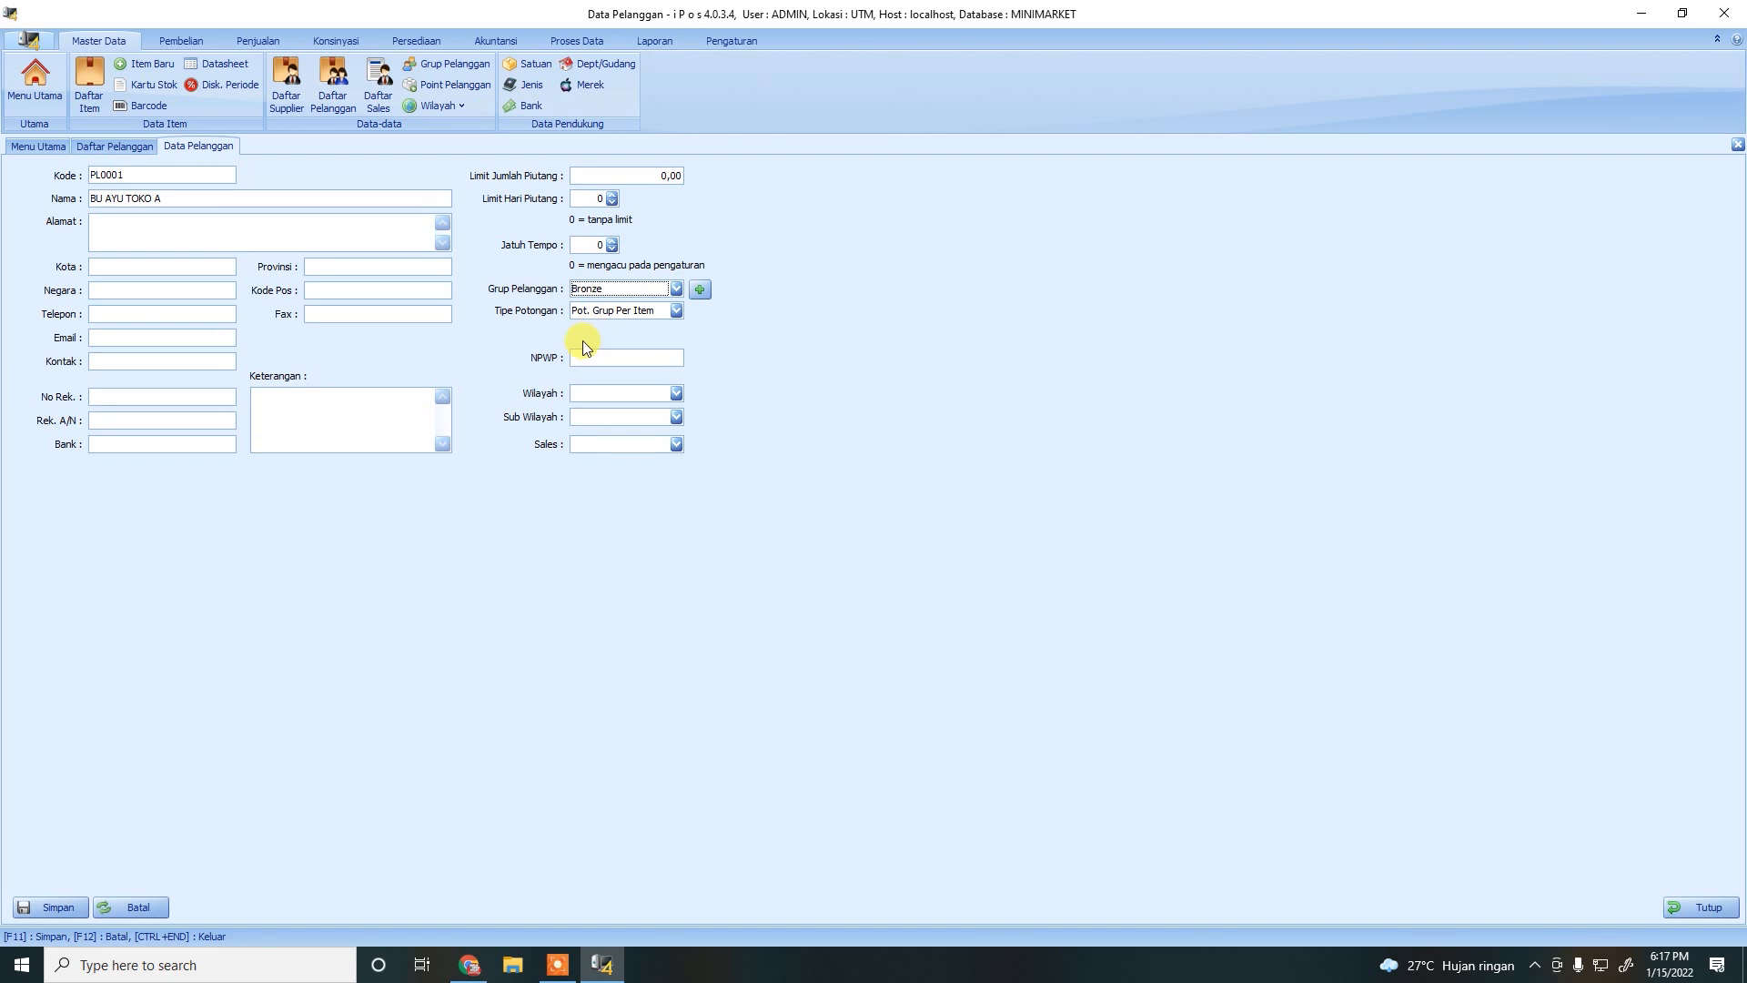
{"action": "left_click", "coordinate": [678, 312]}
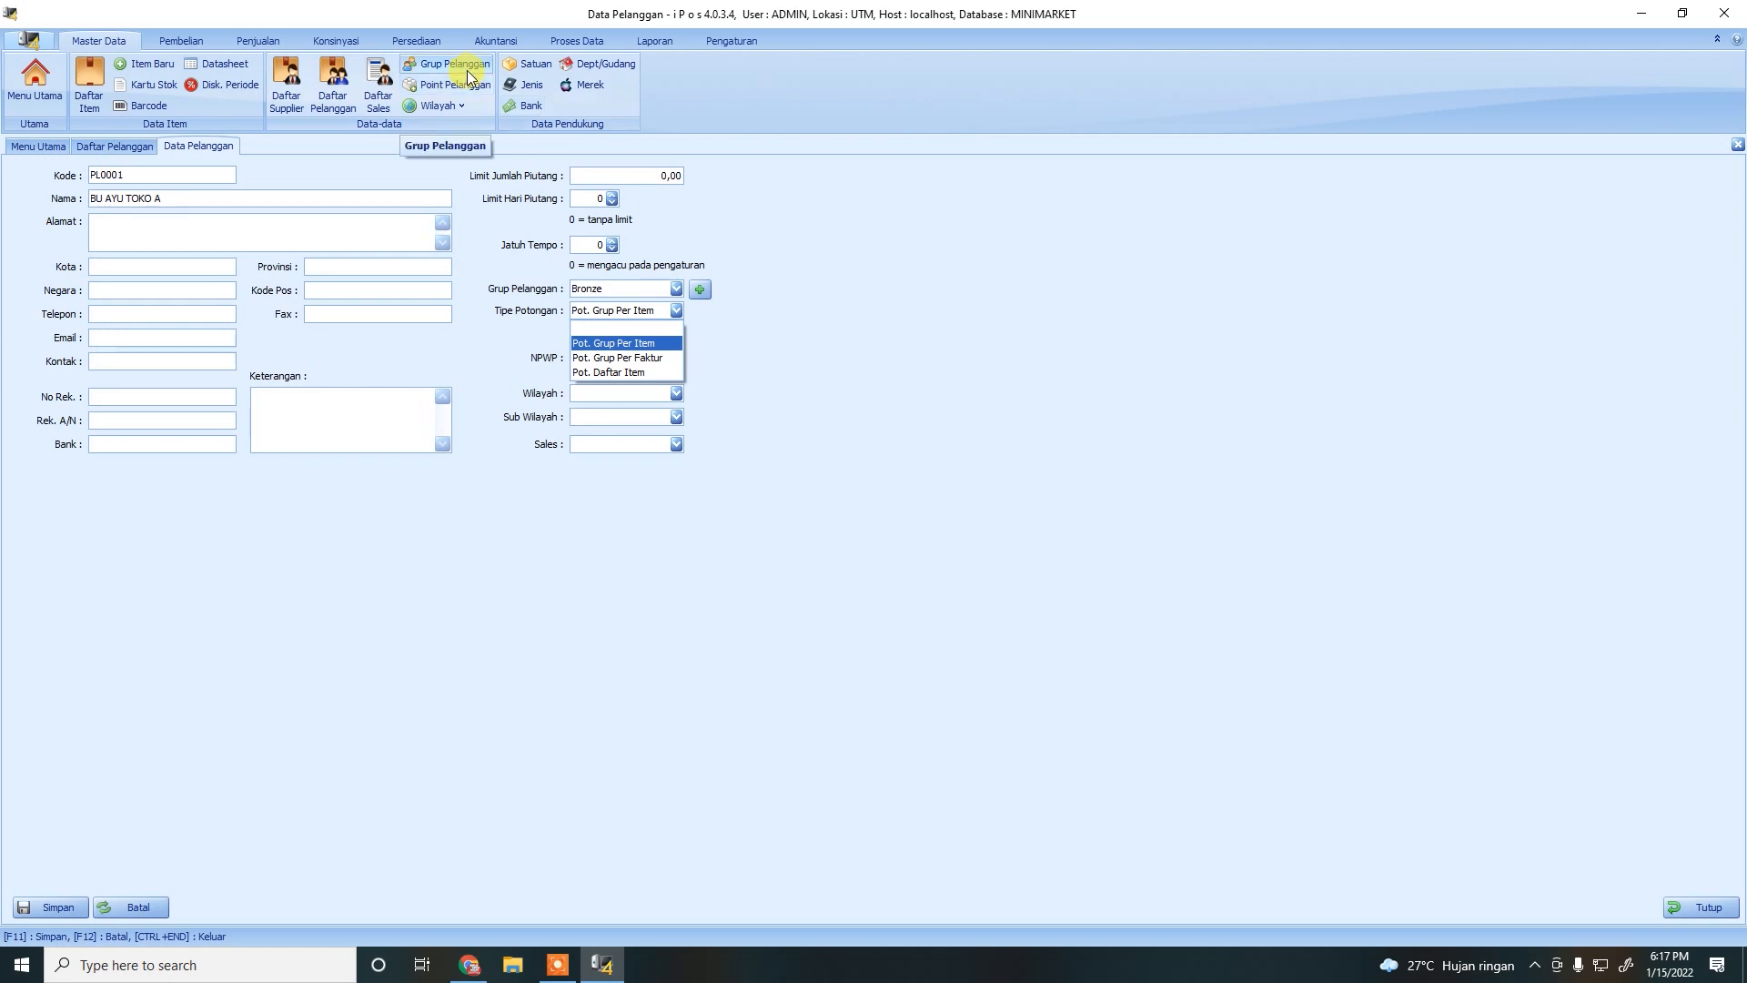
{"action": "left_click", "coordinate": [676, 310]}
{"action": "left_click", "coordinate": [676, 310]}
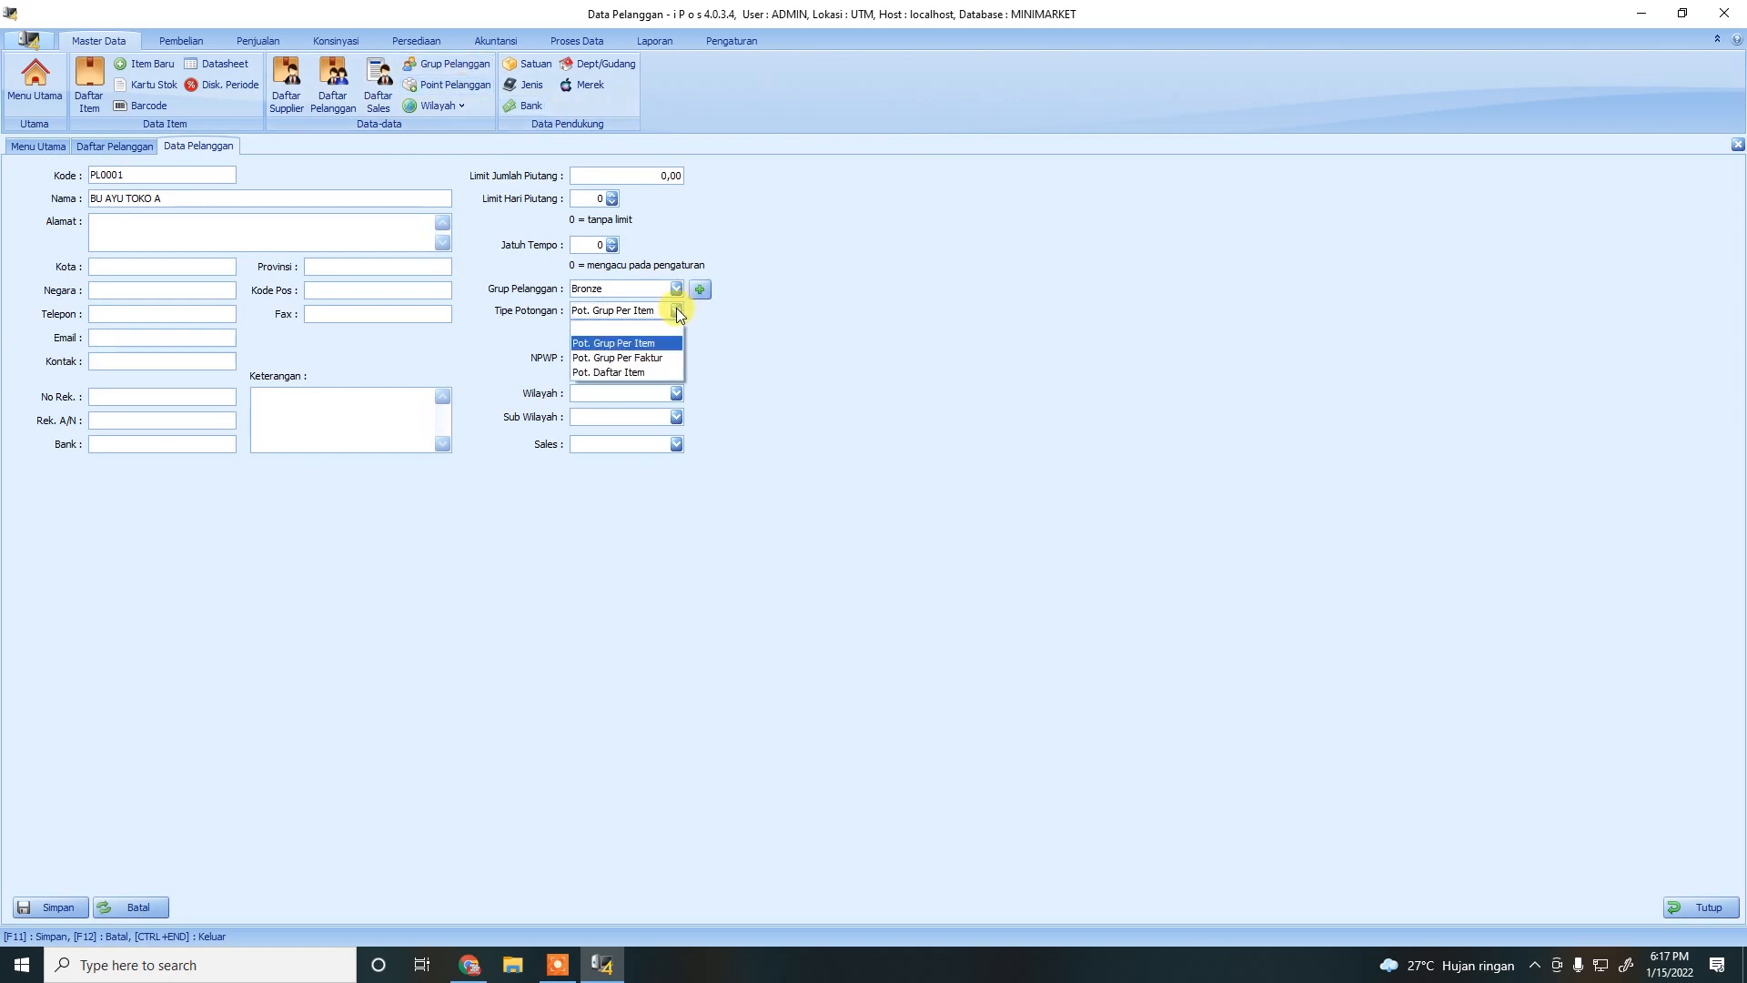
{"action": "left_click", "coordinate": [621, 344]}
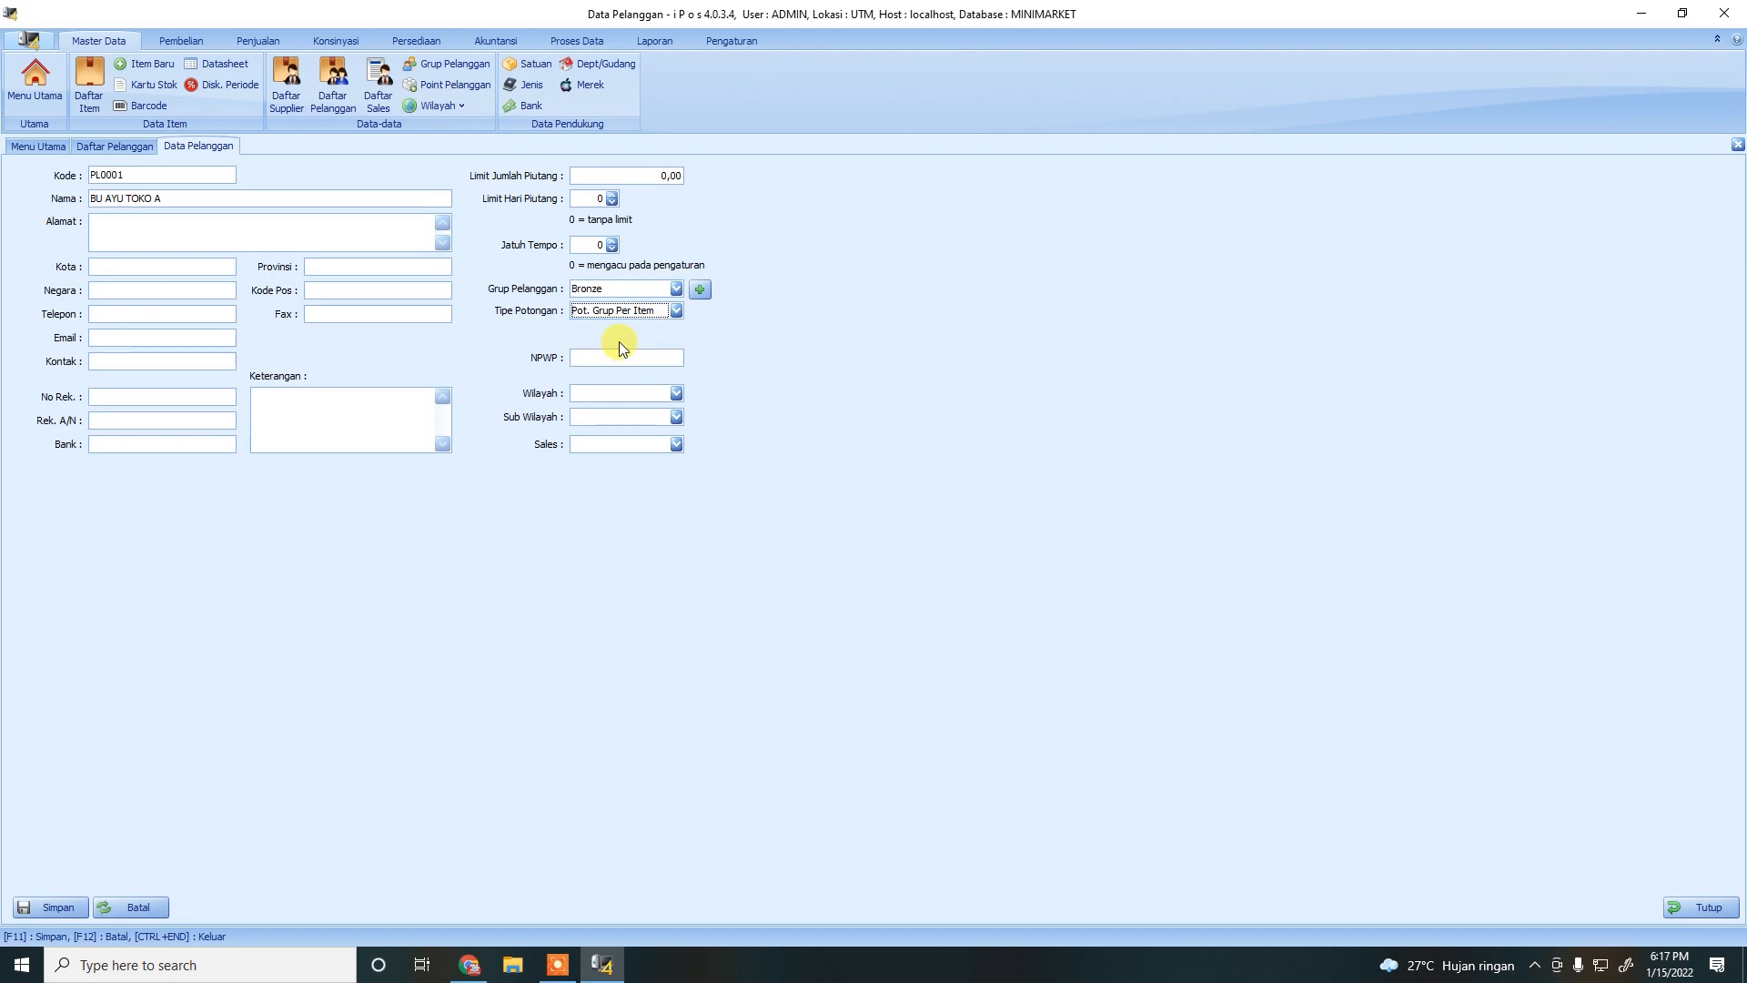
{"action": "left_click", "coordinate": [676, 311]}
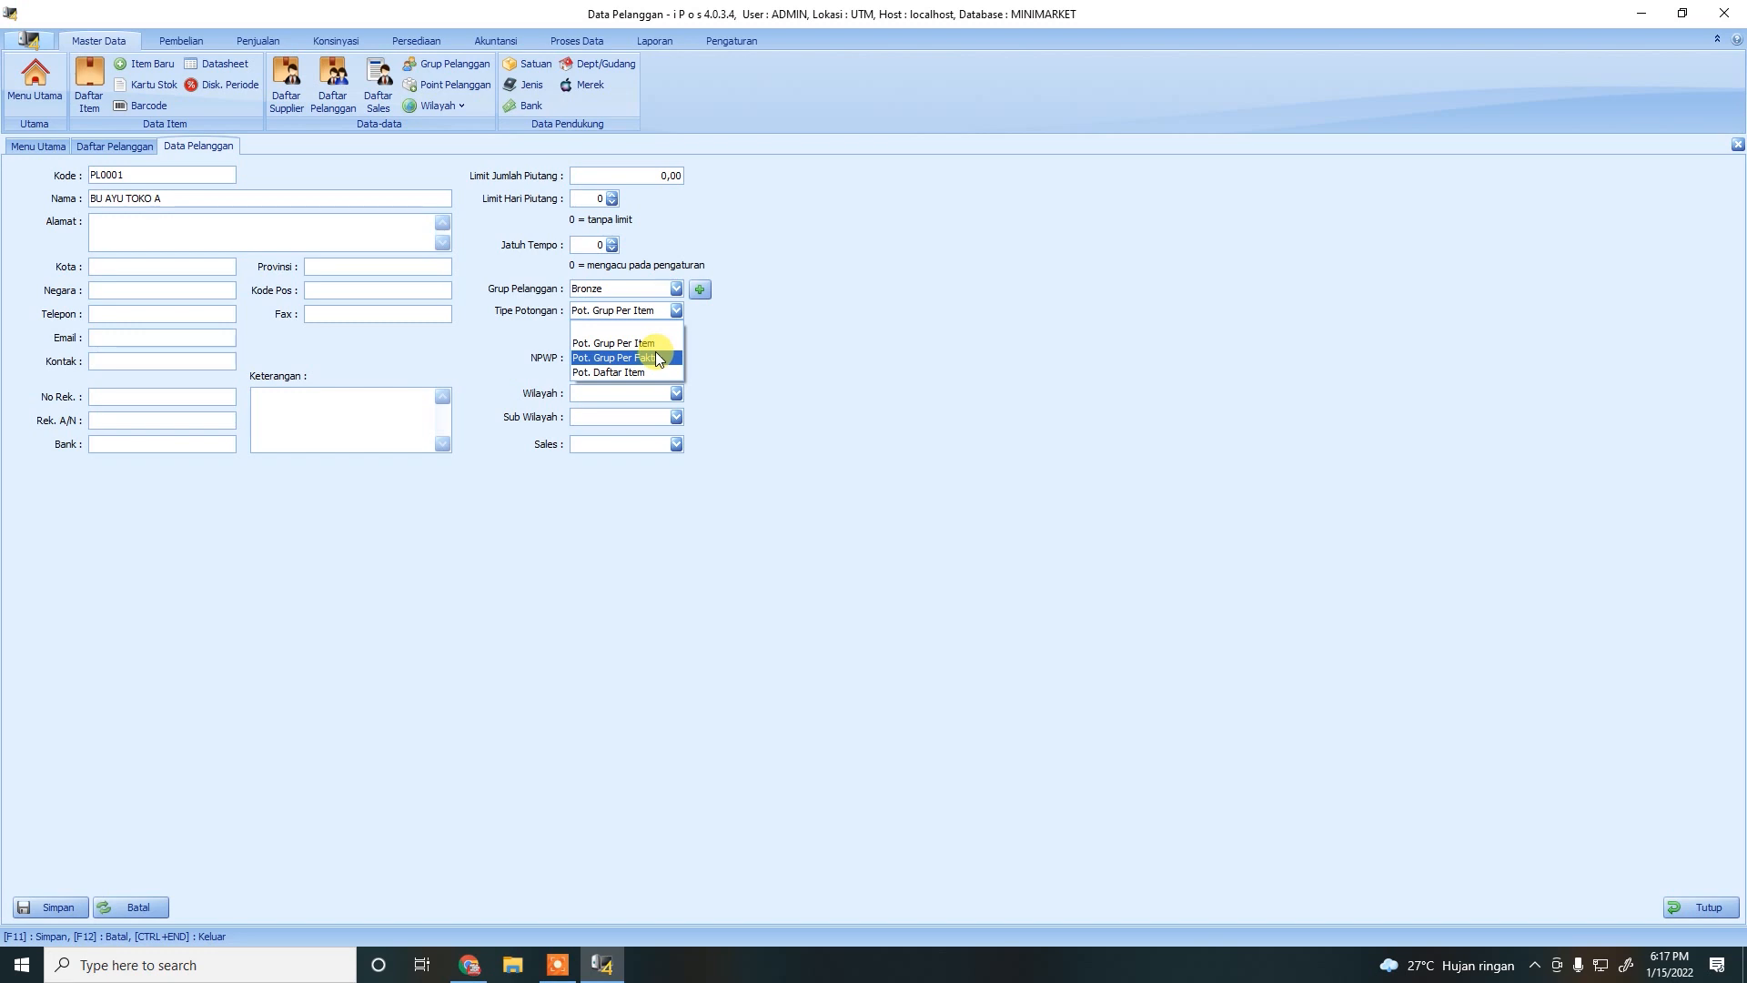
{"action": "left_click", "coordinate": [637, 343]}
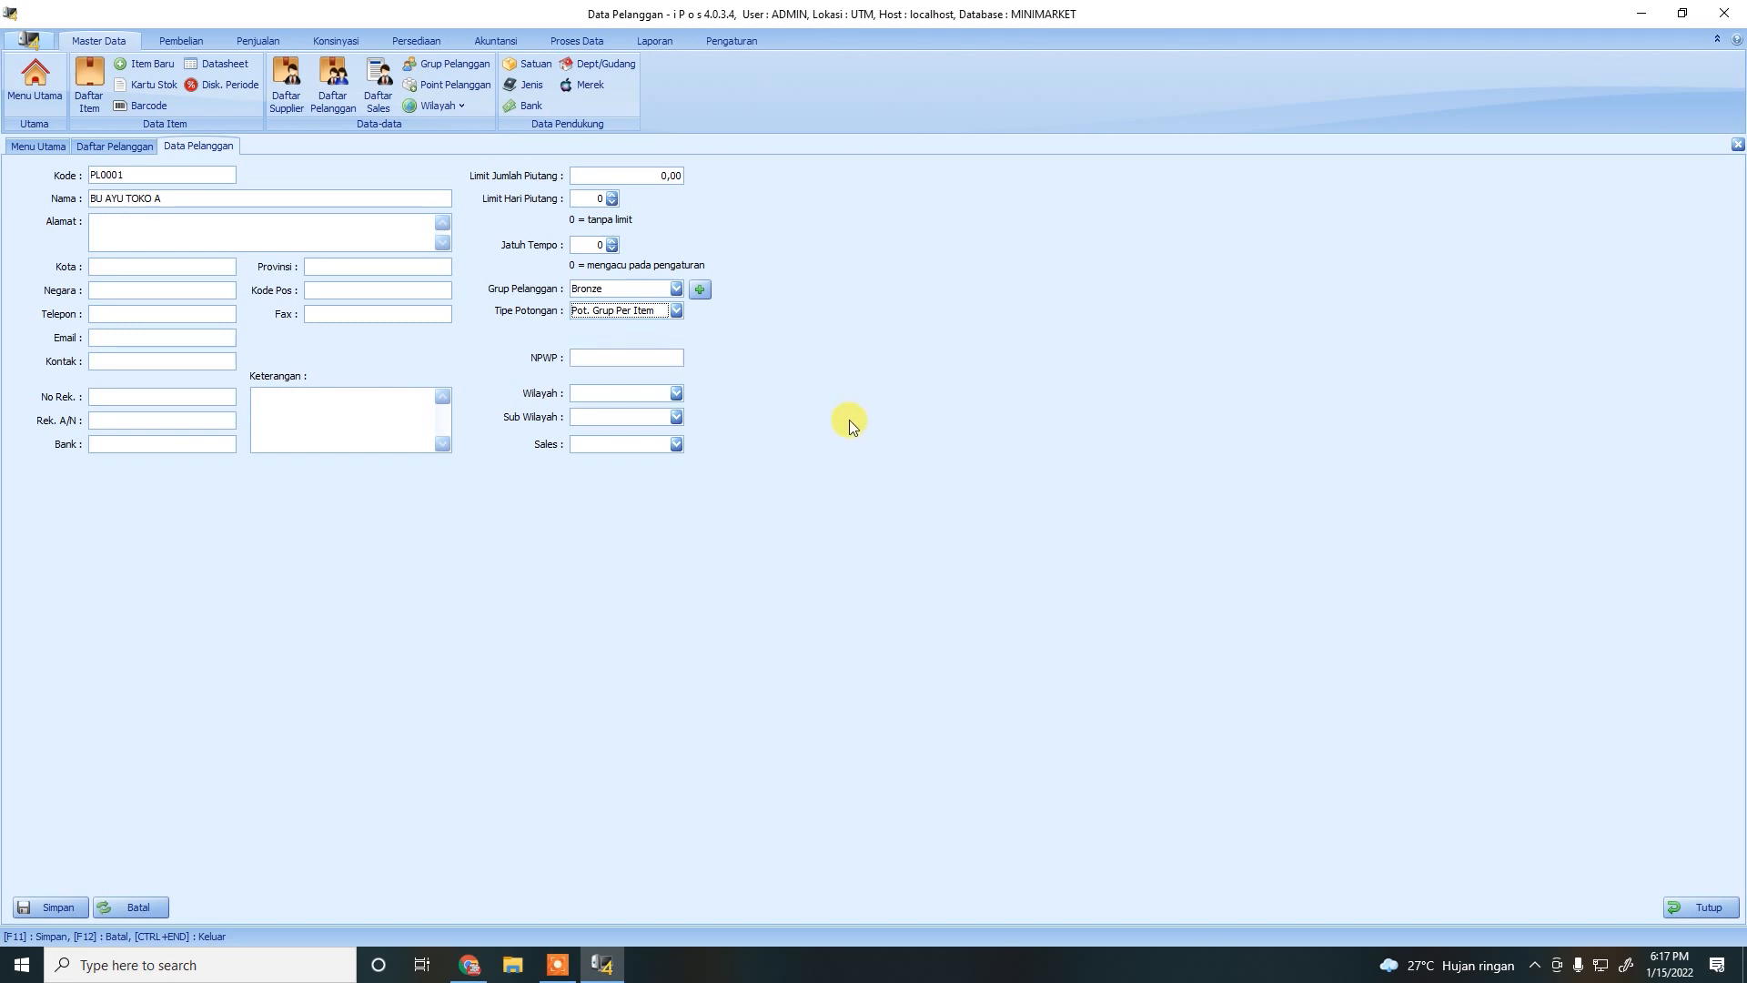
{"action": "left_click", "coordinate": [56, 903]}
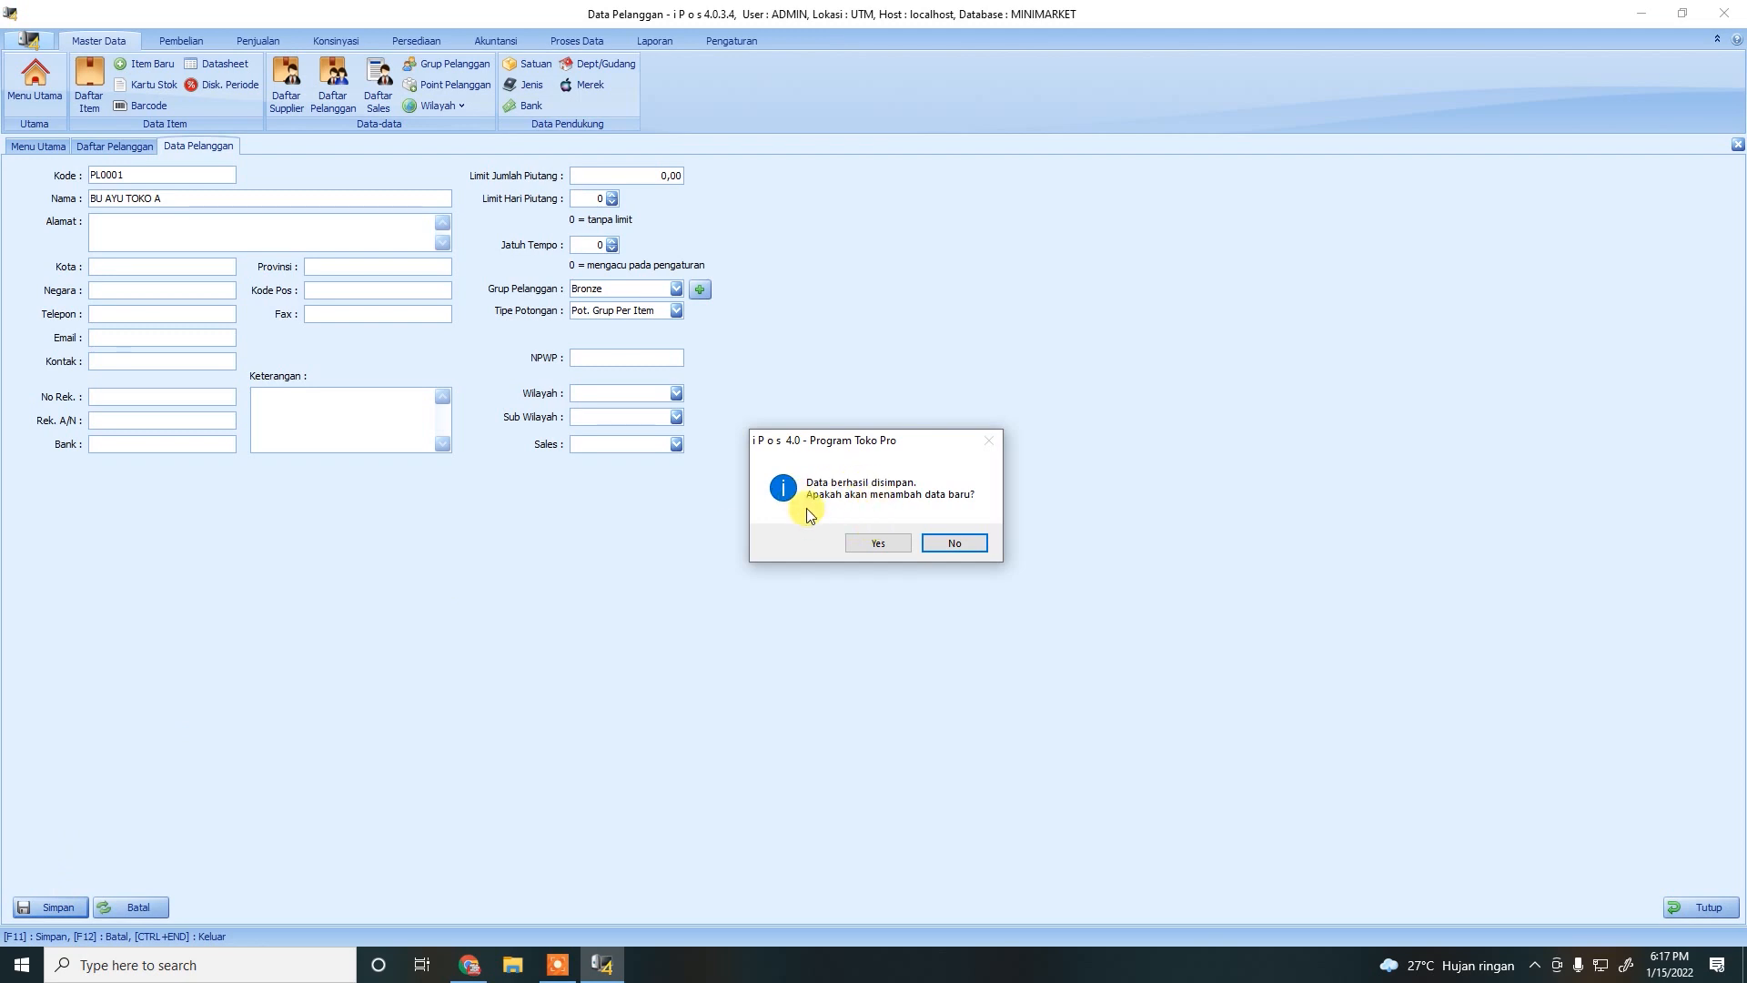
{"action": "left_click", "coordinate": [877, 546]}
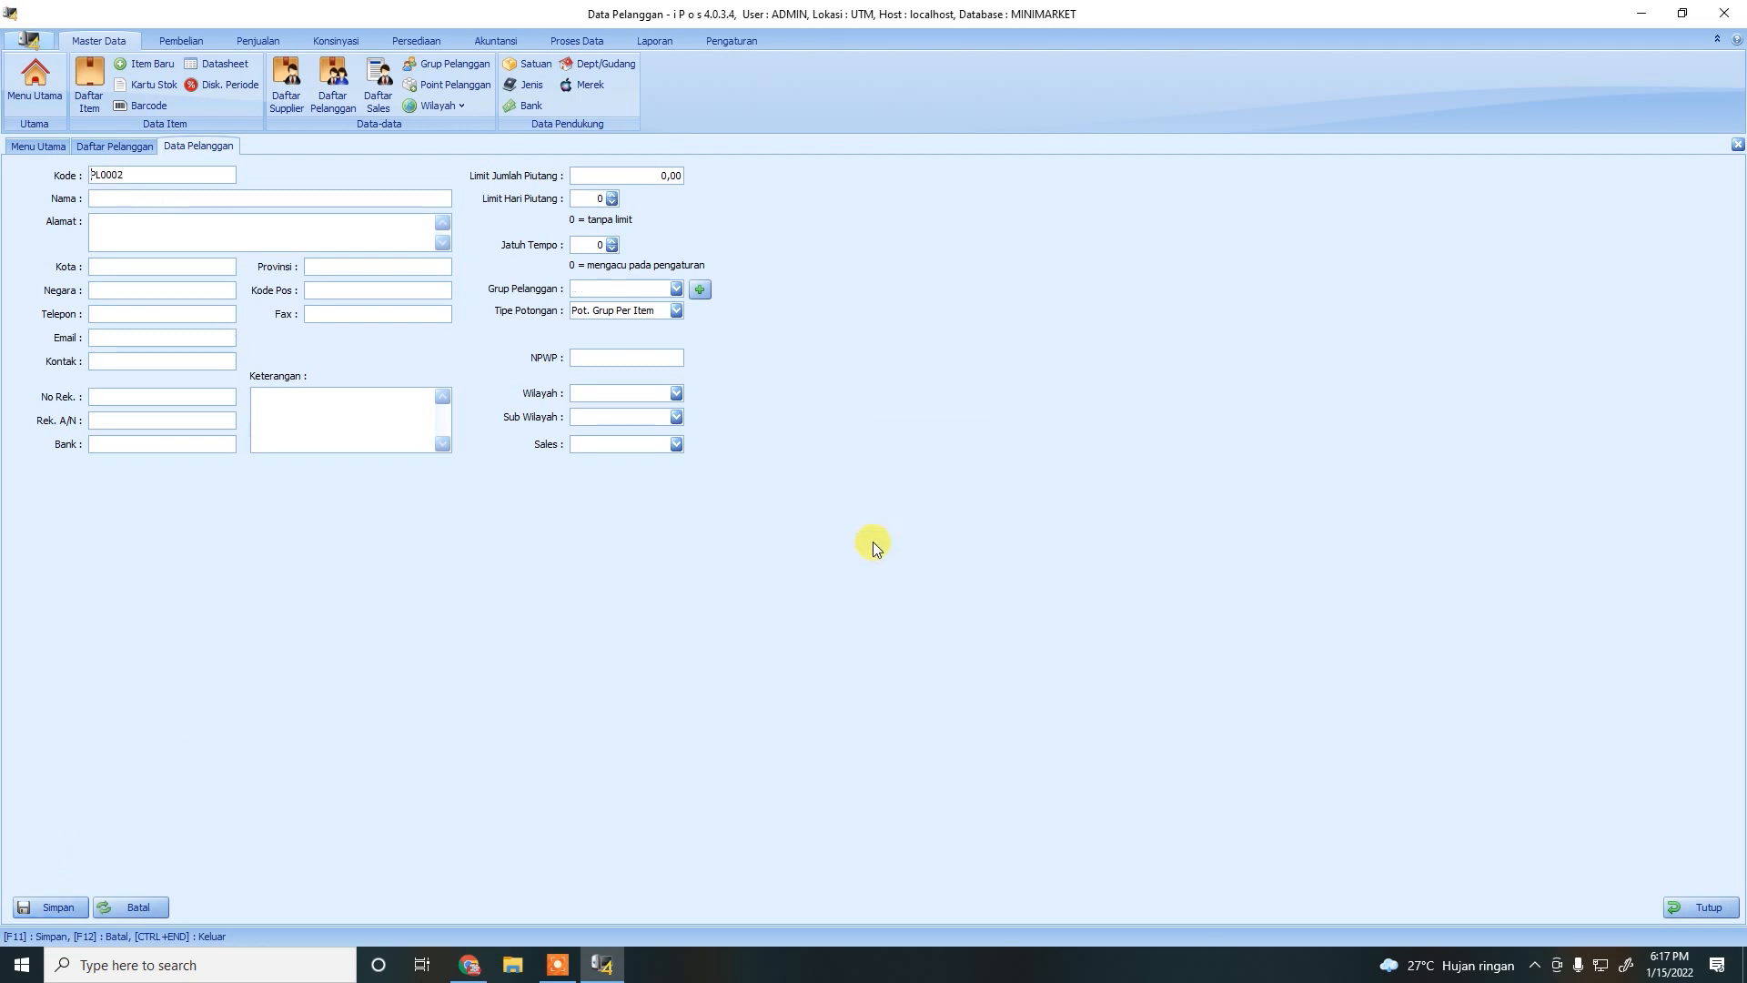
Enter the second customer's name and assign the customer to the Gold group.
{"action": "left_click", "coordinate": [147, 202]}
{"action": "type", "text": "TOKO SARI"}
{"action": "left_click", "coordinate": [676, 289]}
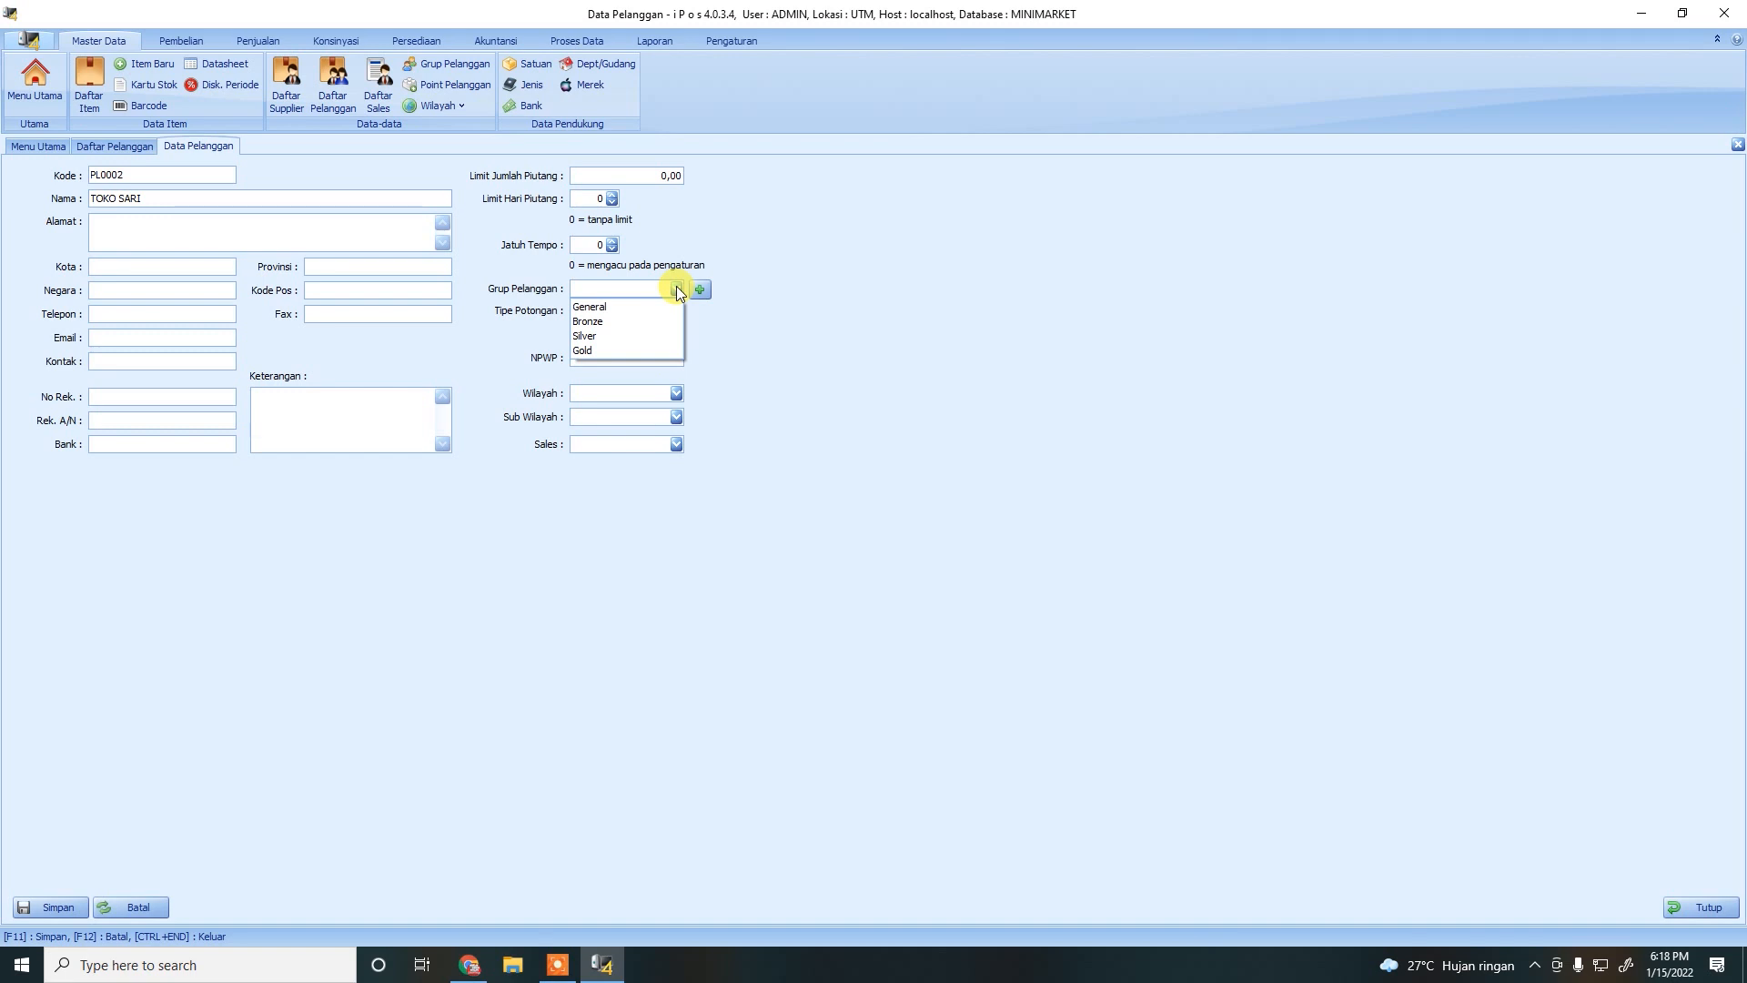
{"action": "left_click", "coordinate": [582, 351]}
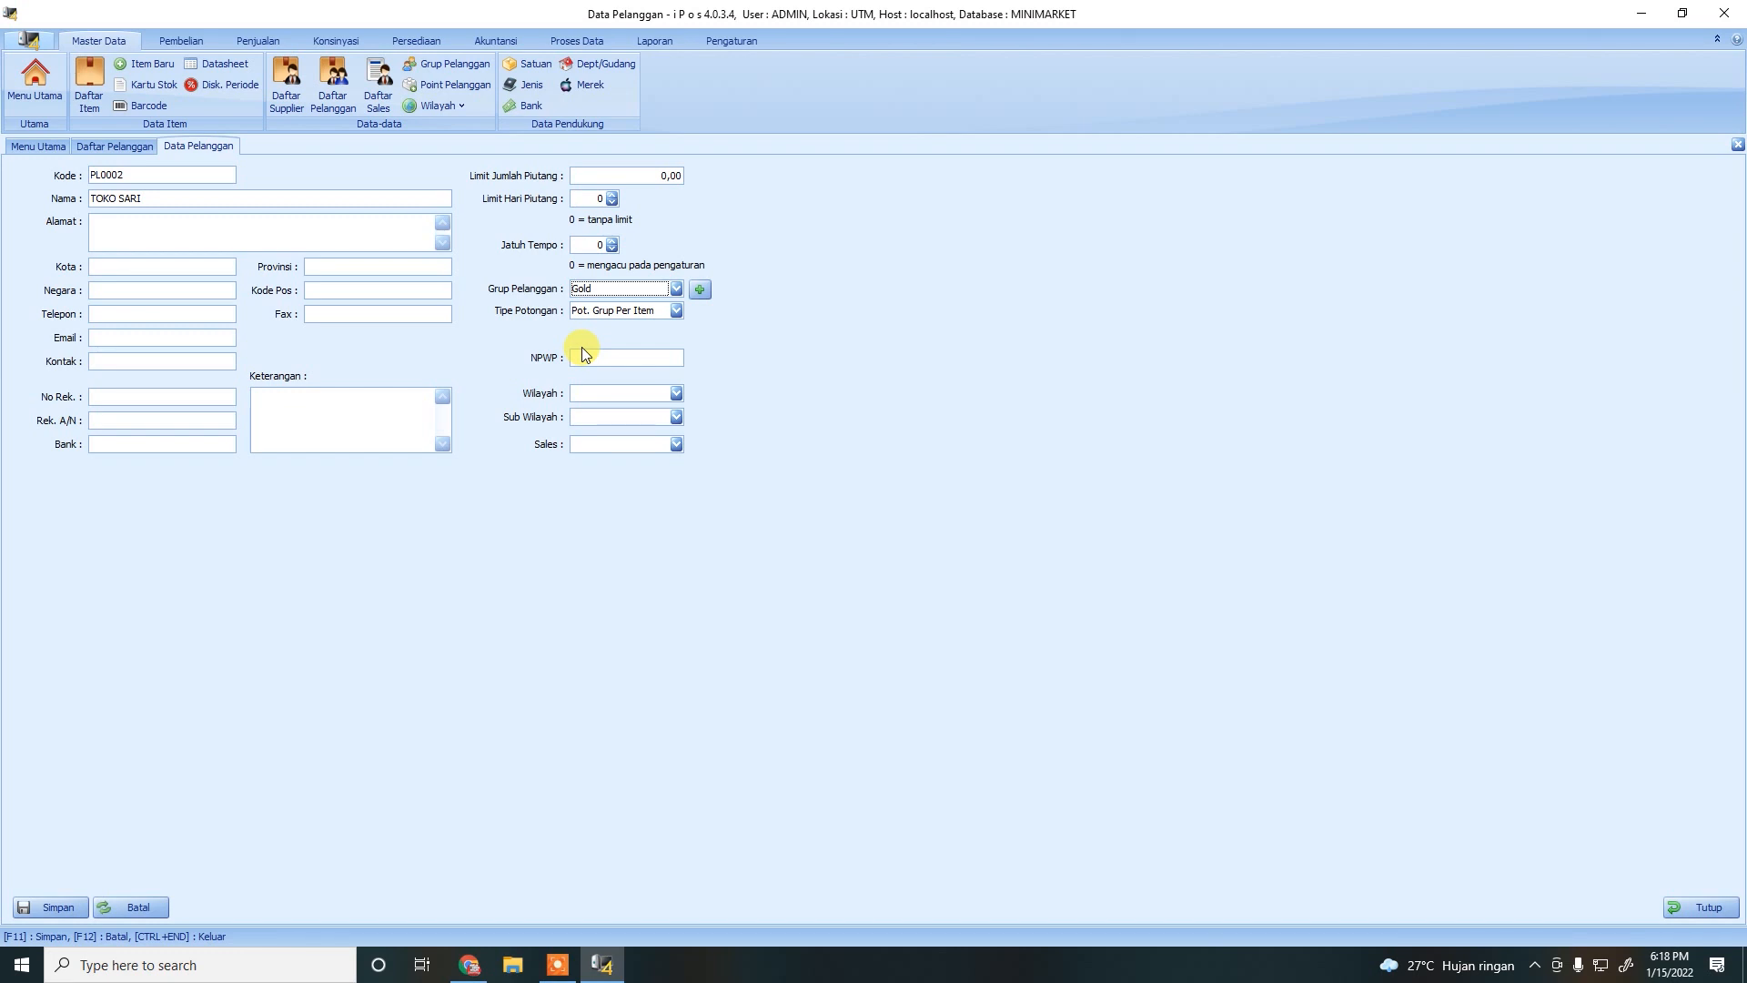
Check the customer group discounts, then save the customer without adding another.
{"action": "left_click", "coordinate": [445, 67]}
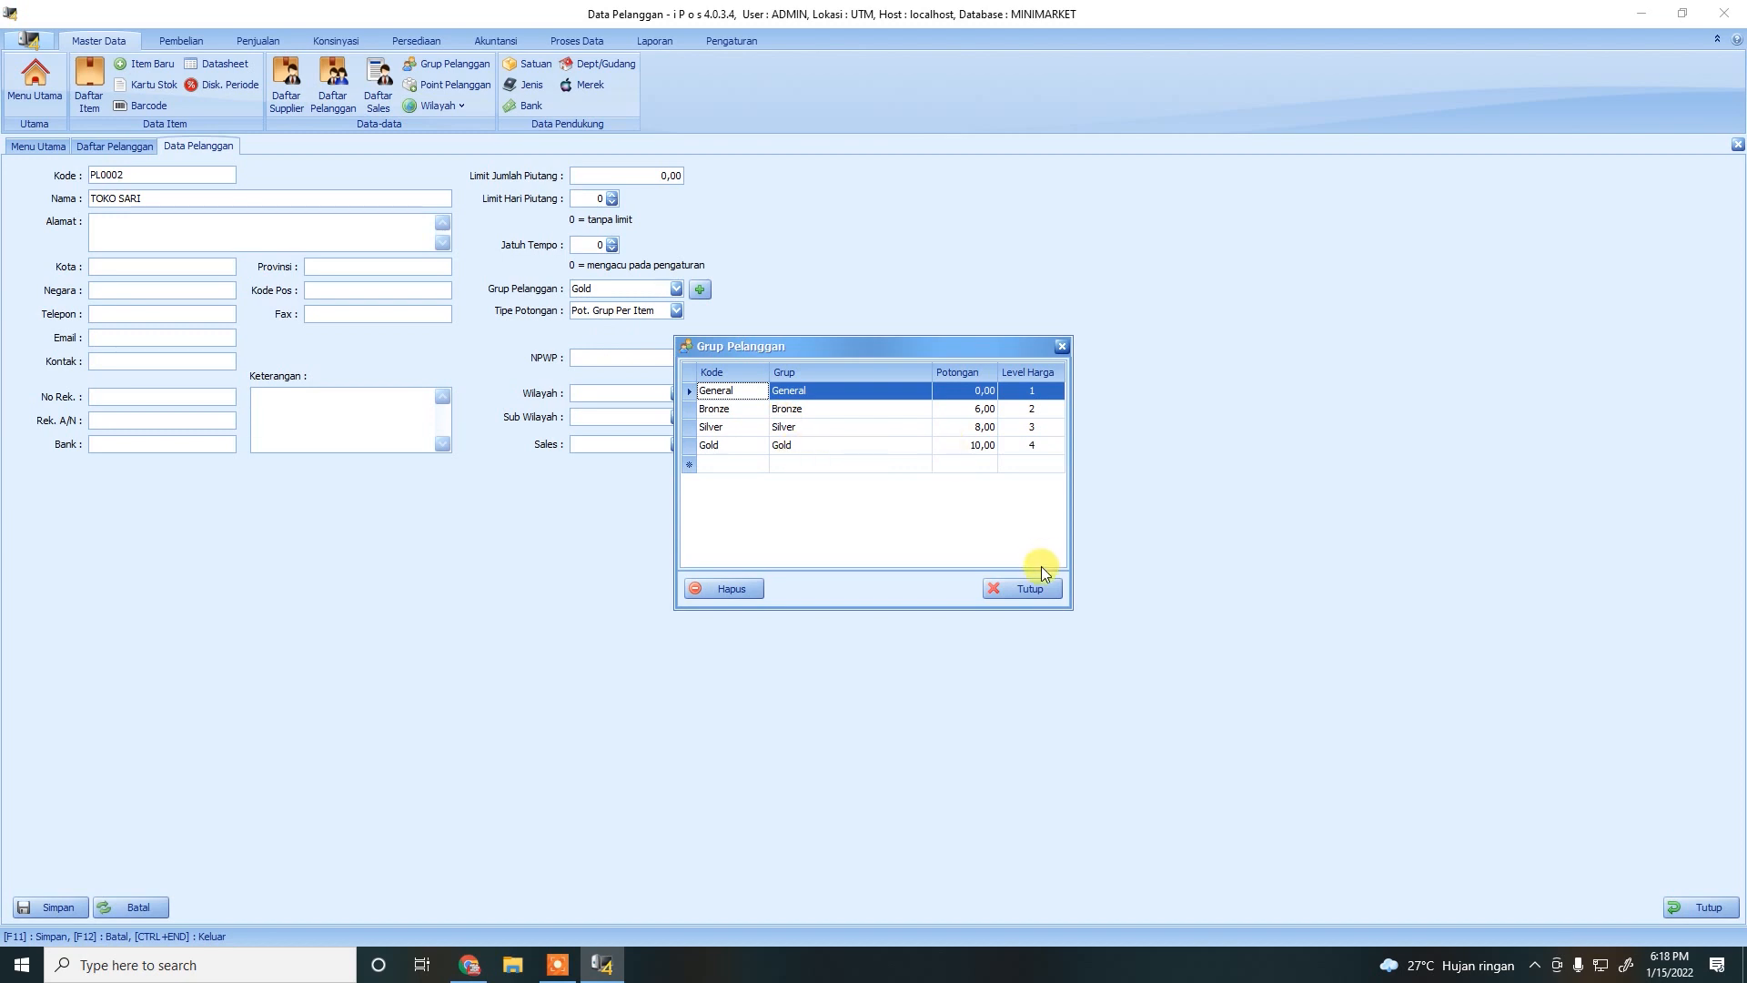
{"action": "left_click", "coordinate": [1028, 587]}
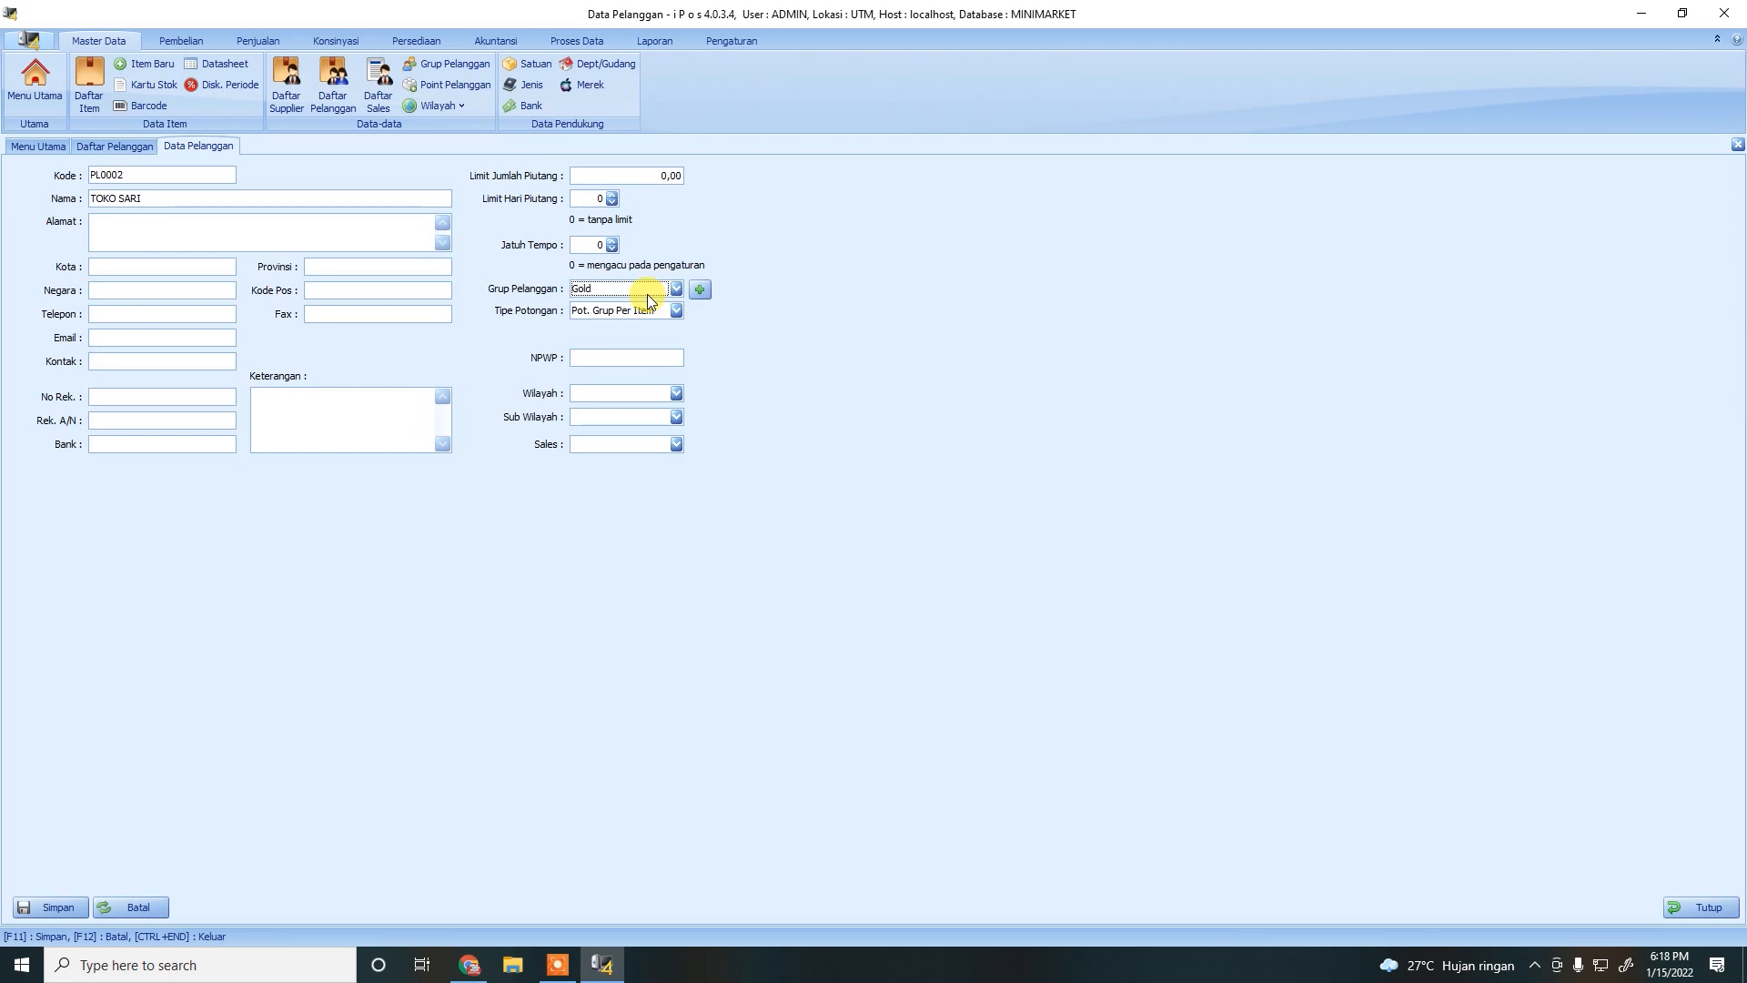
{"action": "left_click", "coordinate": [52, 906]}
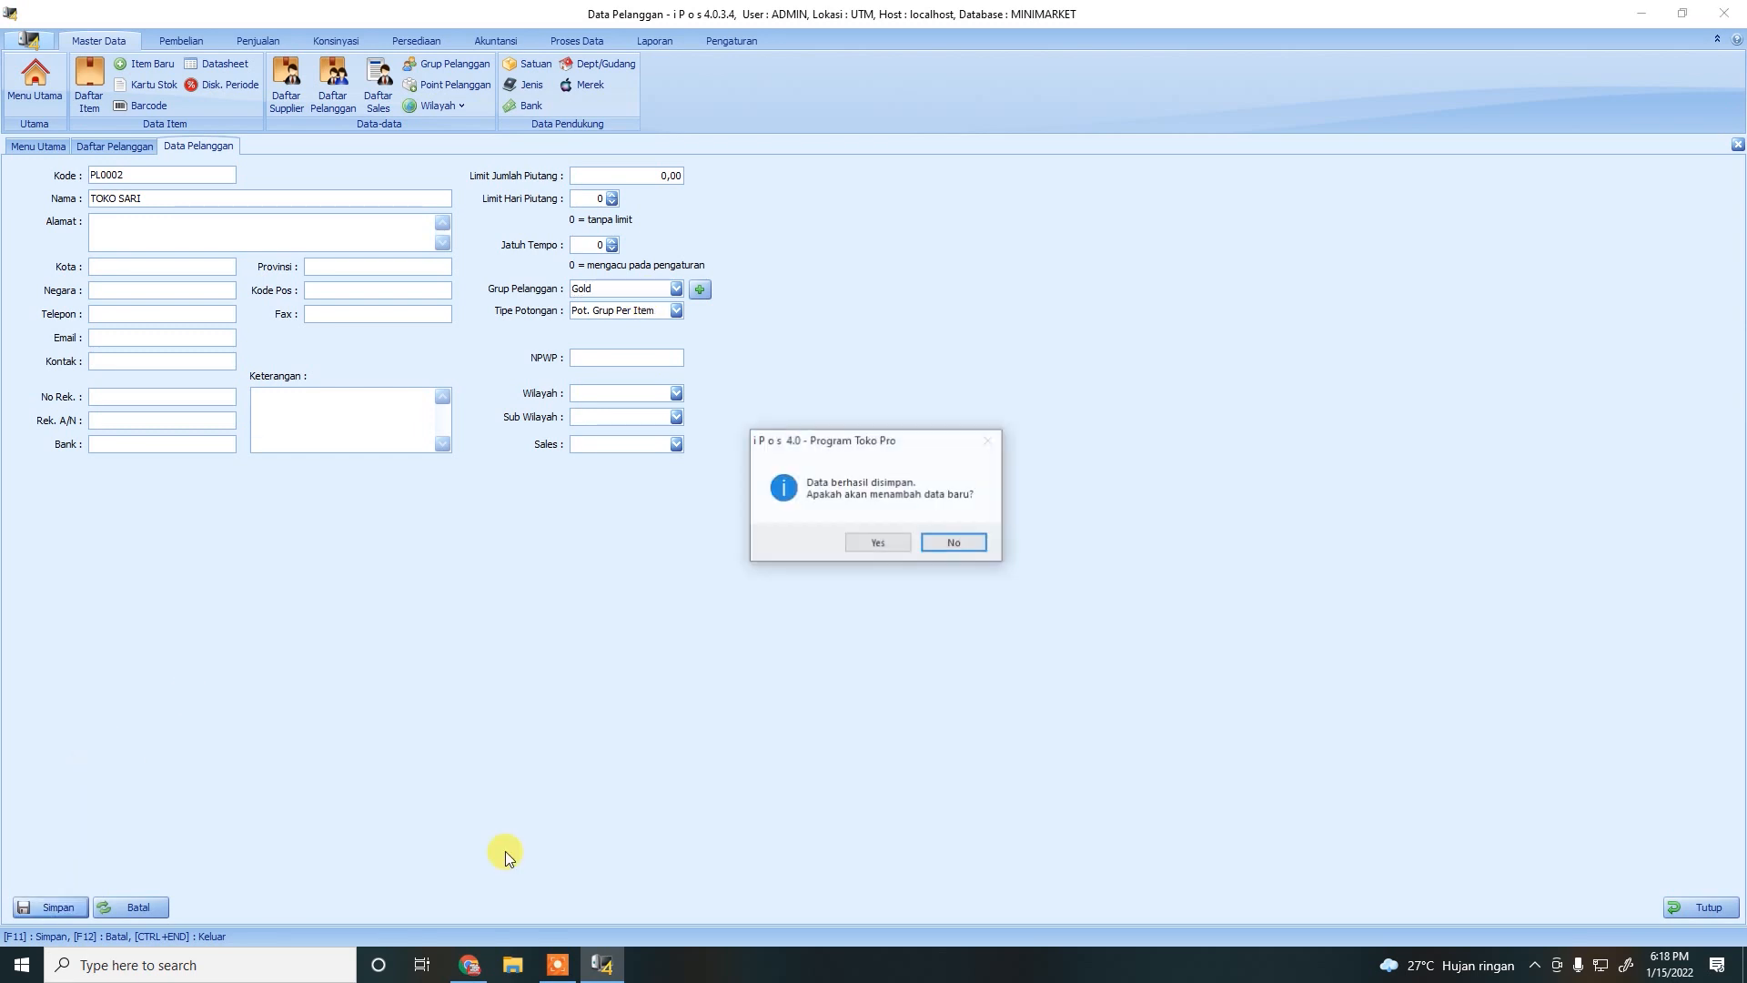
{"action": "left_click", "coordinate": [963, 545]}
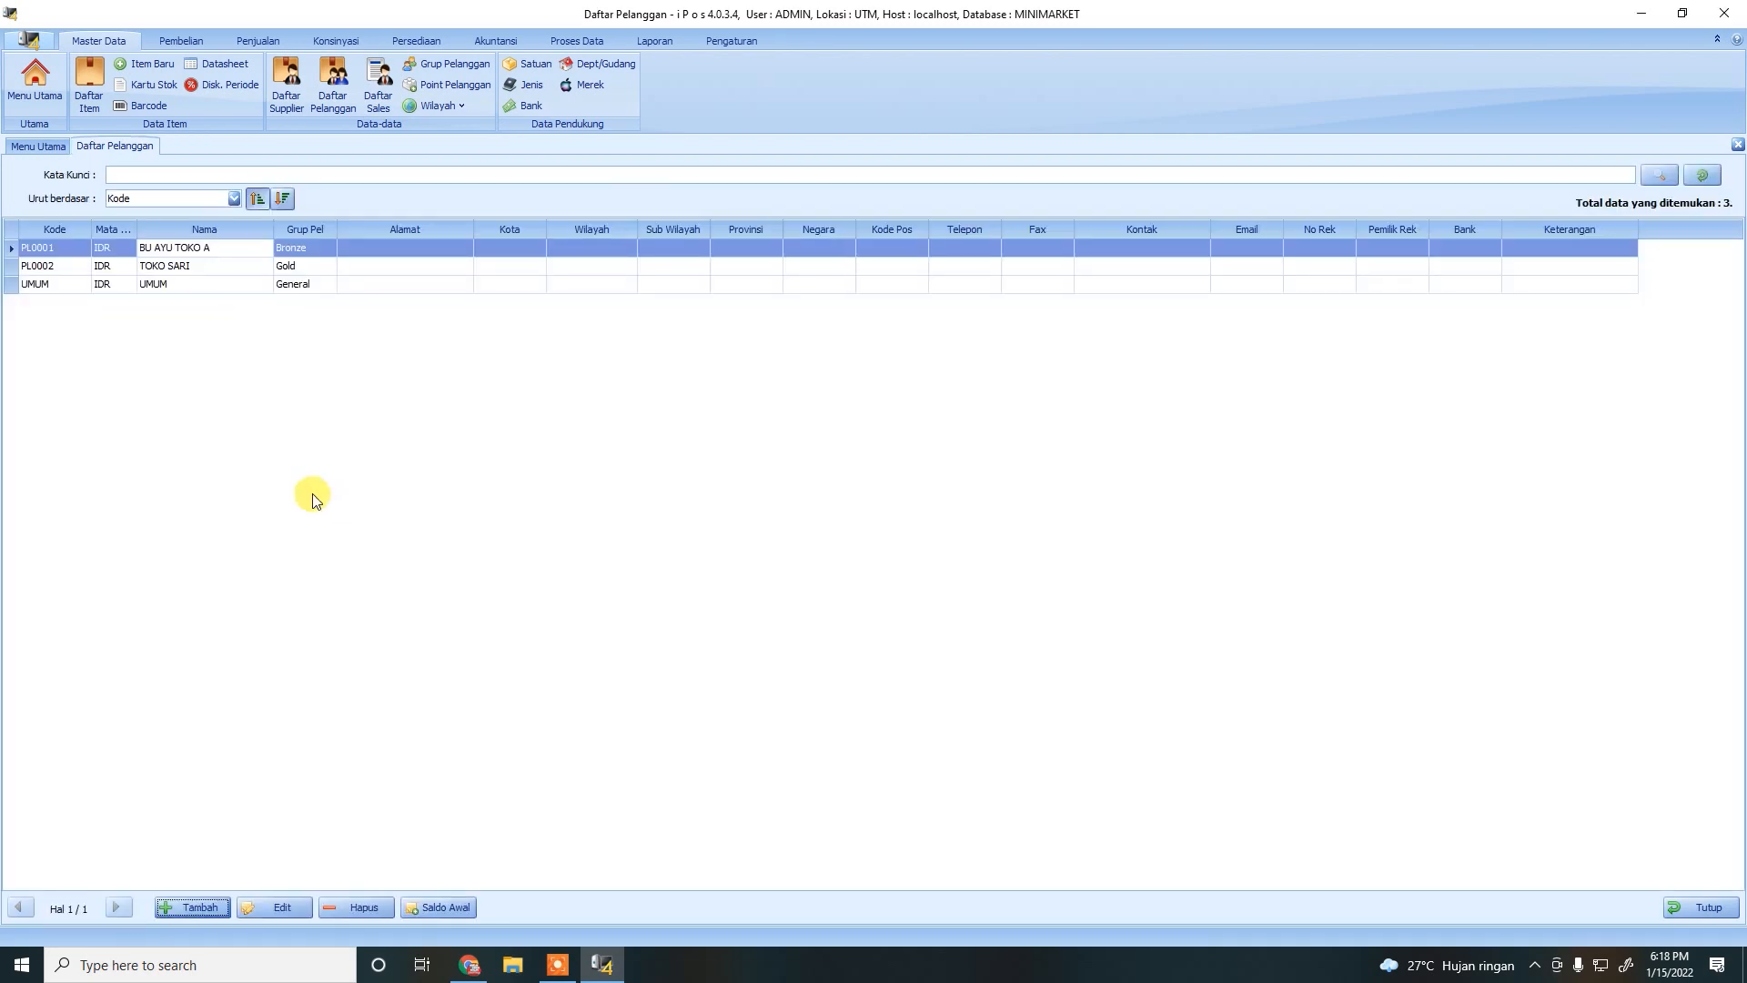
Select the customer rows and close a new customer form without saving it.
{"action": "left_click", "coordinate": [173, 265]}
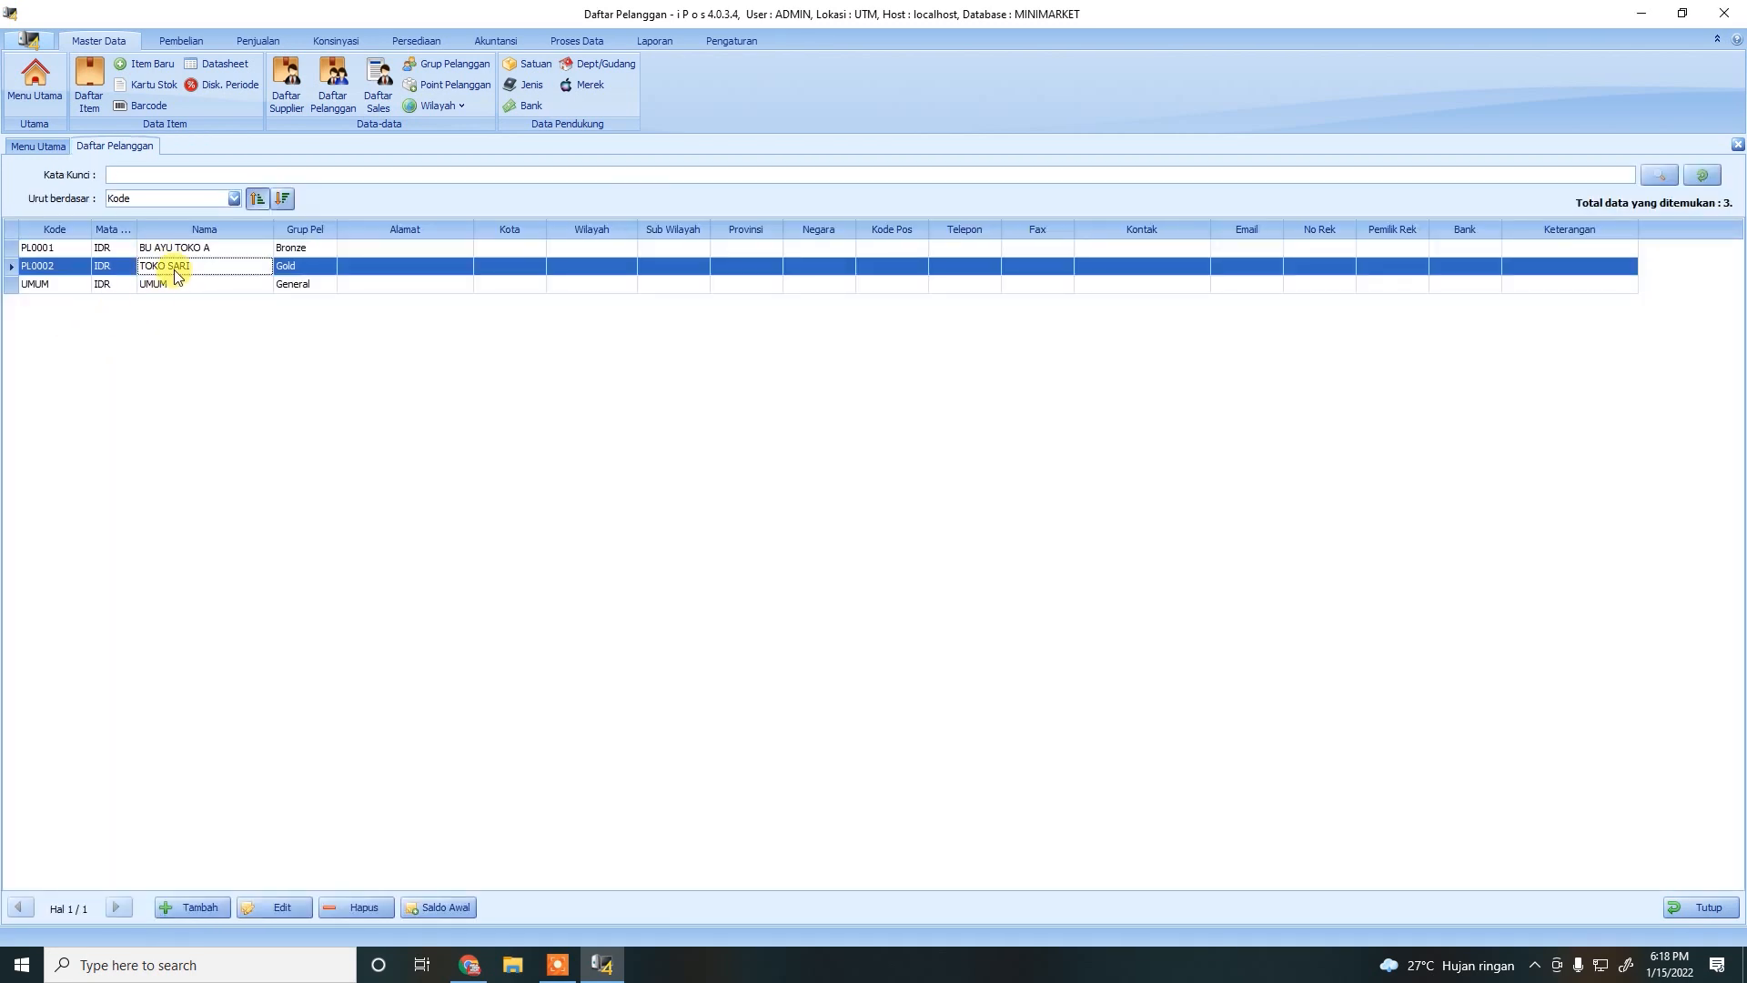
{"action": "left_click", "coordinate": [288, 287]}
{"action": "left_click", "coordinate": [294, 249]}
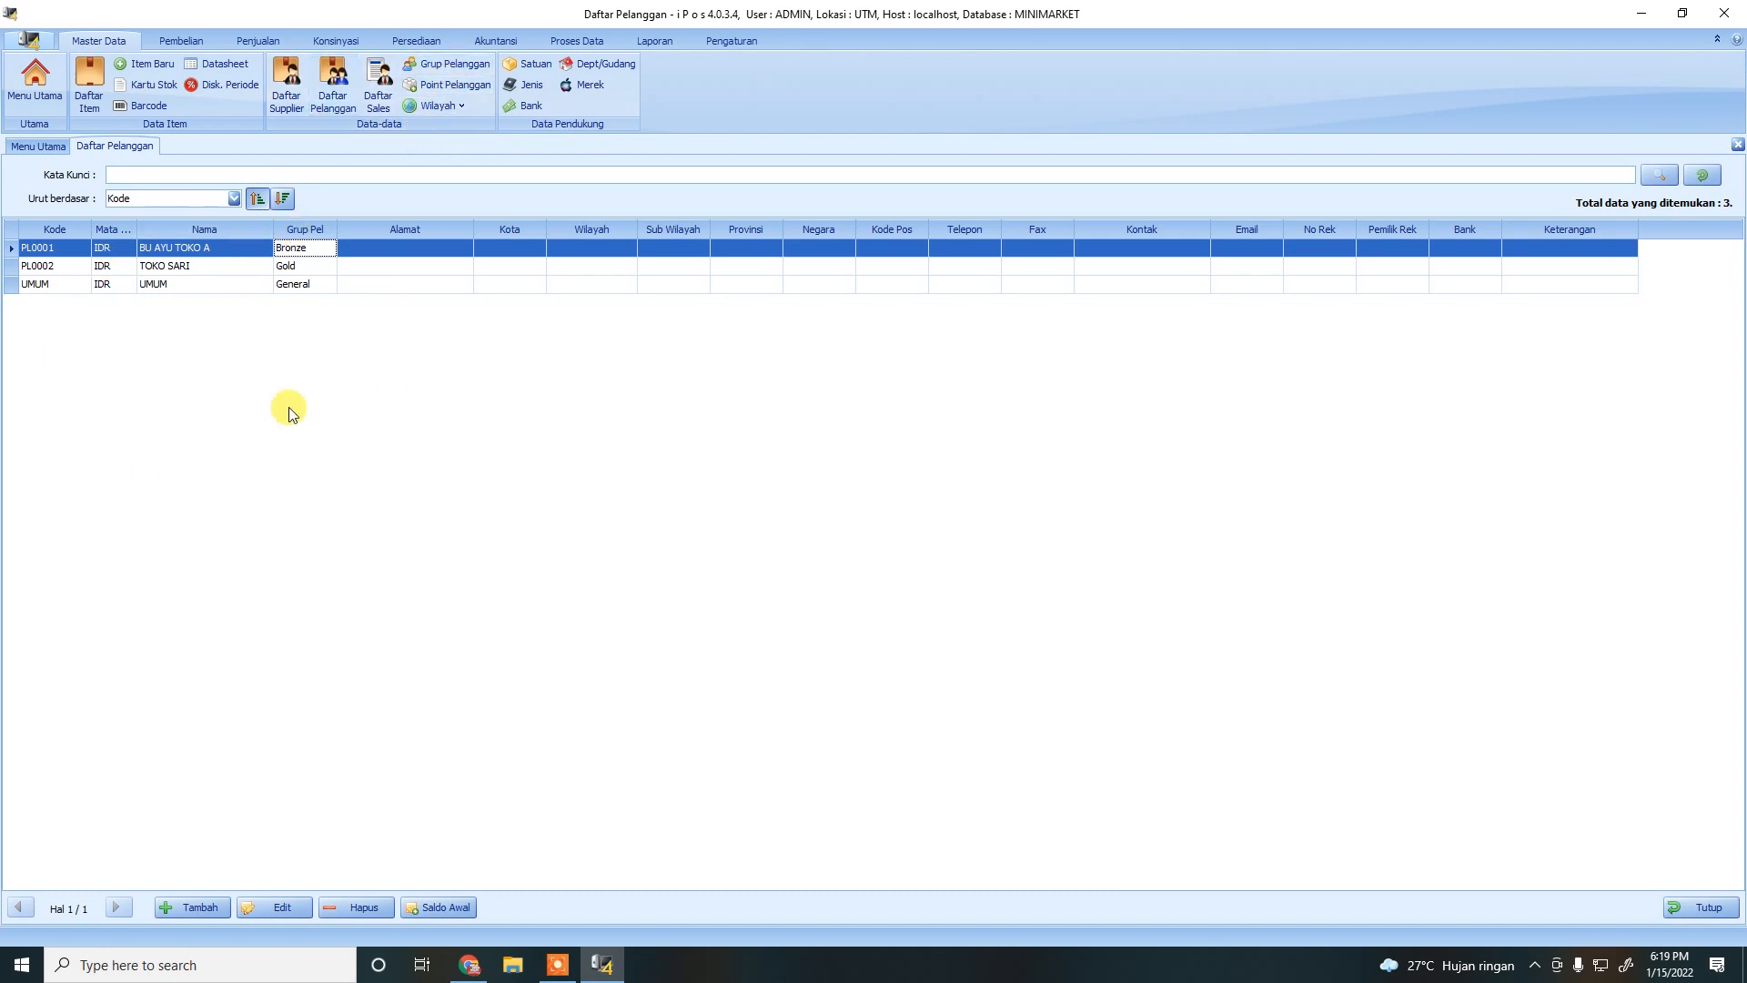
{"action": "left_click", "coordinate": [206, 896]}
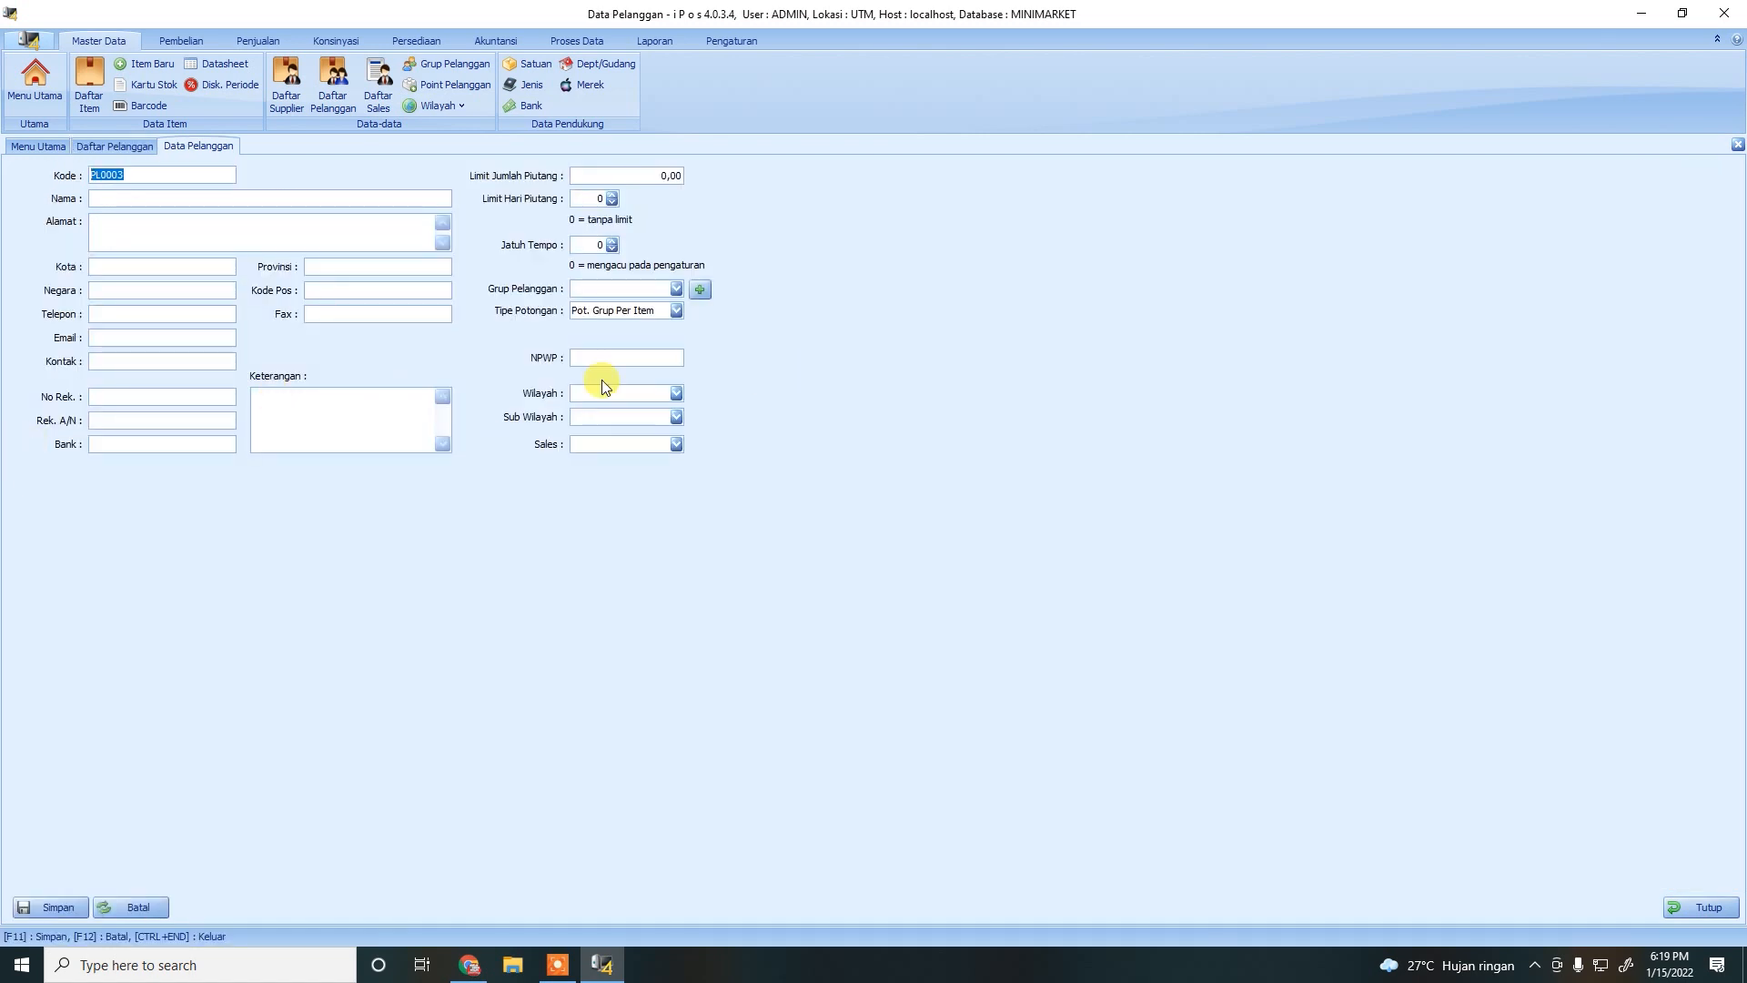
{"action": "left_click", "coordinate": [1700, 907]}
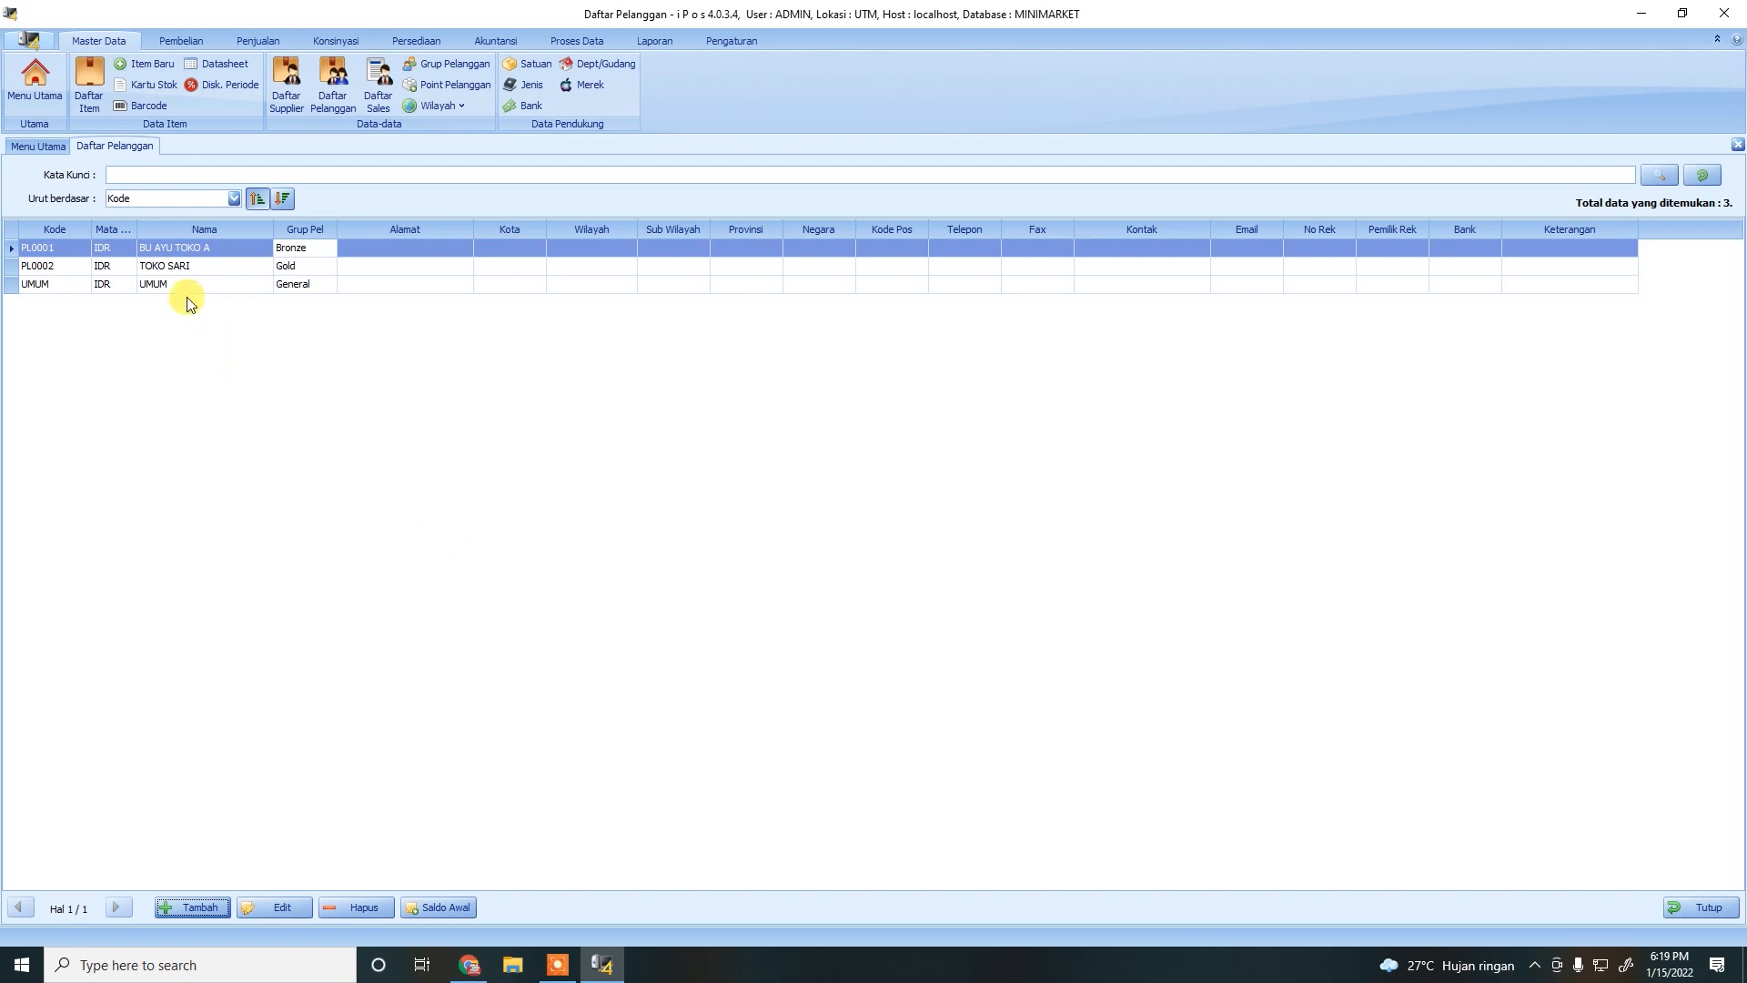
Confirm that the second customer is in the Gold group, then close the form and customer list.
{"action": "left_click", "coordinate": [182, 266]}
{"action": "left_click", "coordinate": [273, 907]}
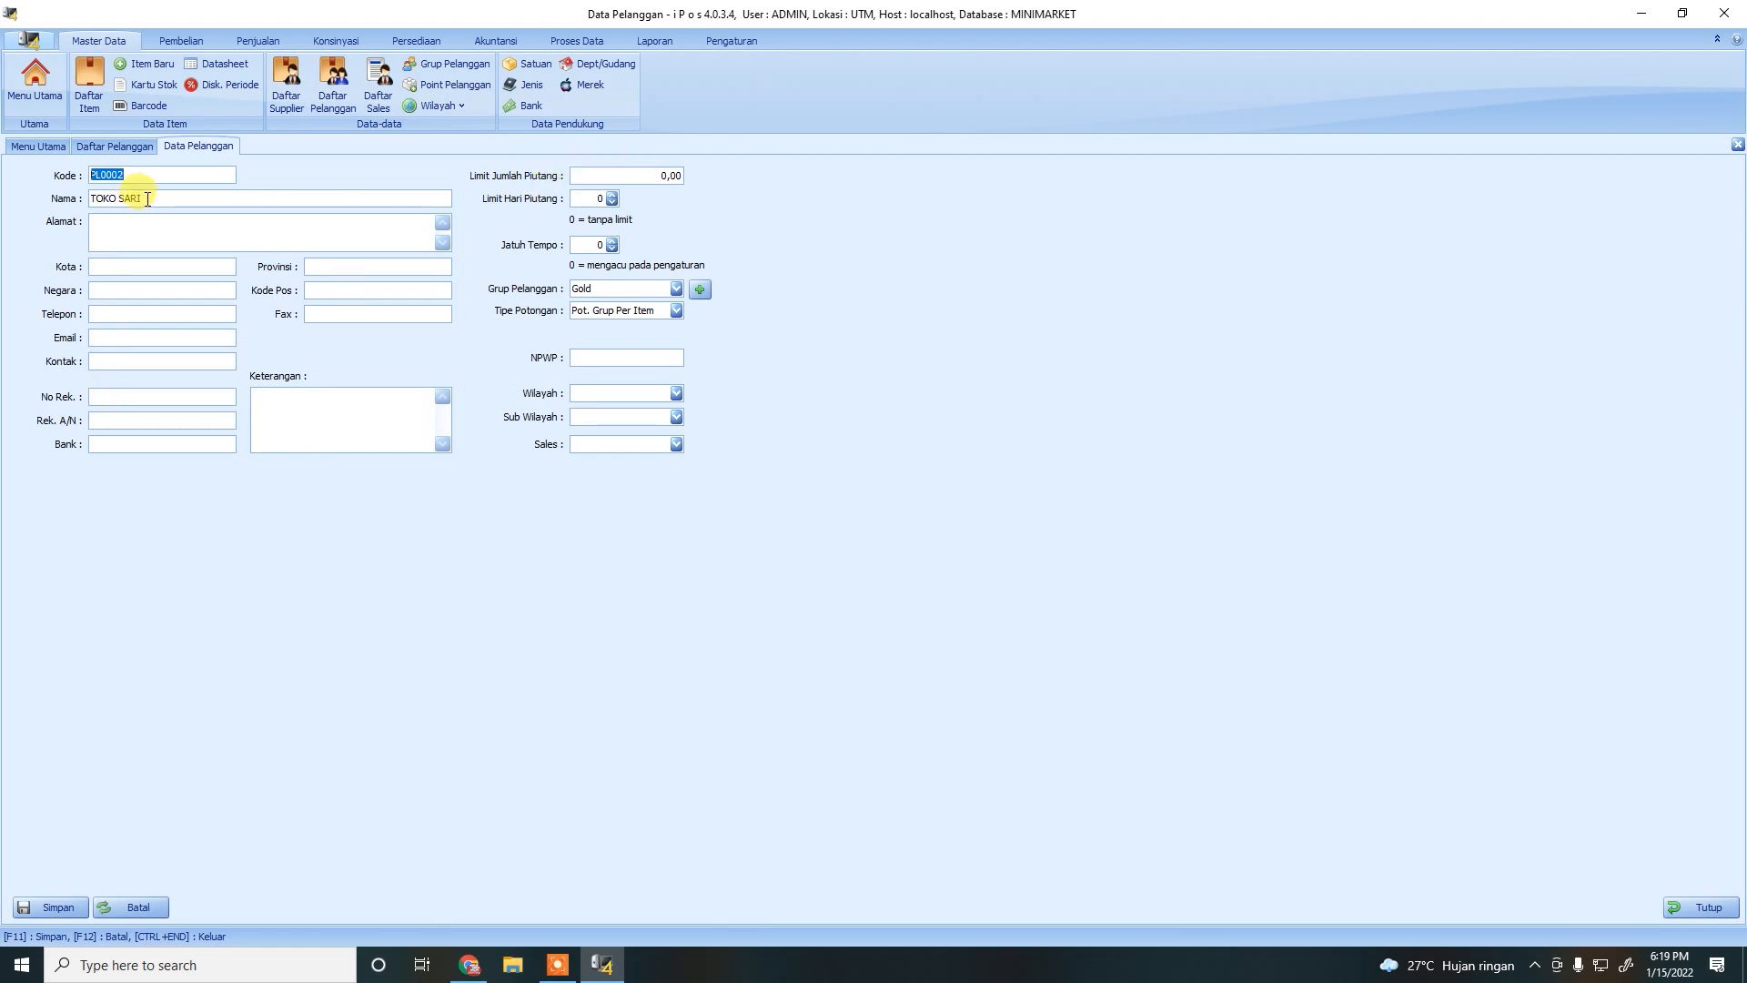
{"action": "left_click", "coordinate": [675, 288]}
{"action": "left_click", "coordinate": [623, 349]}
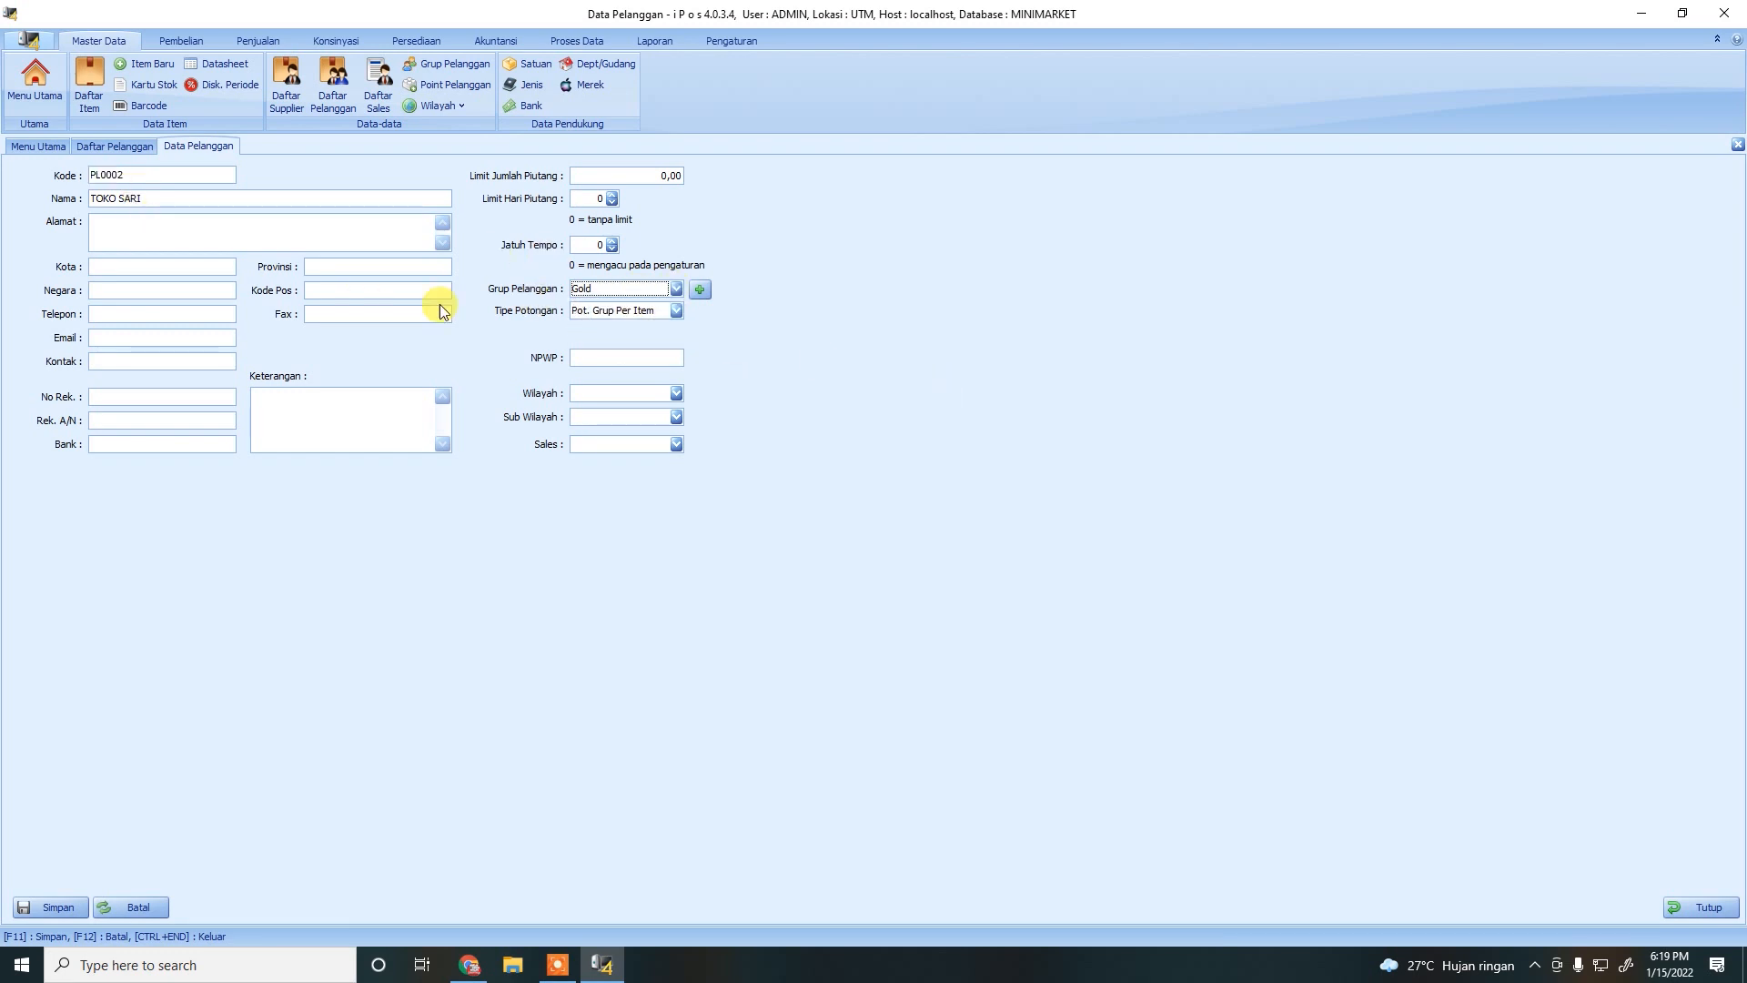
{"action": "left_click", "coordinate": [1687, 916]}
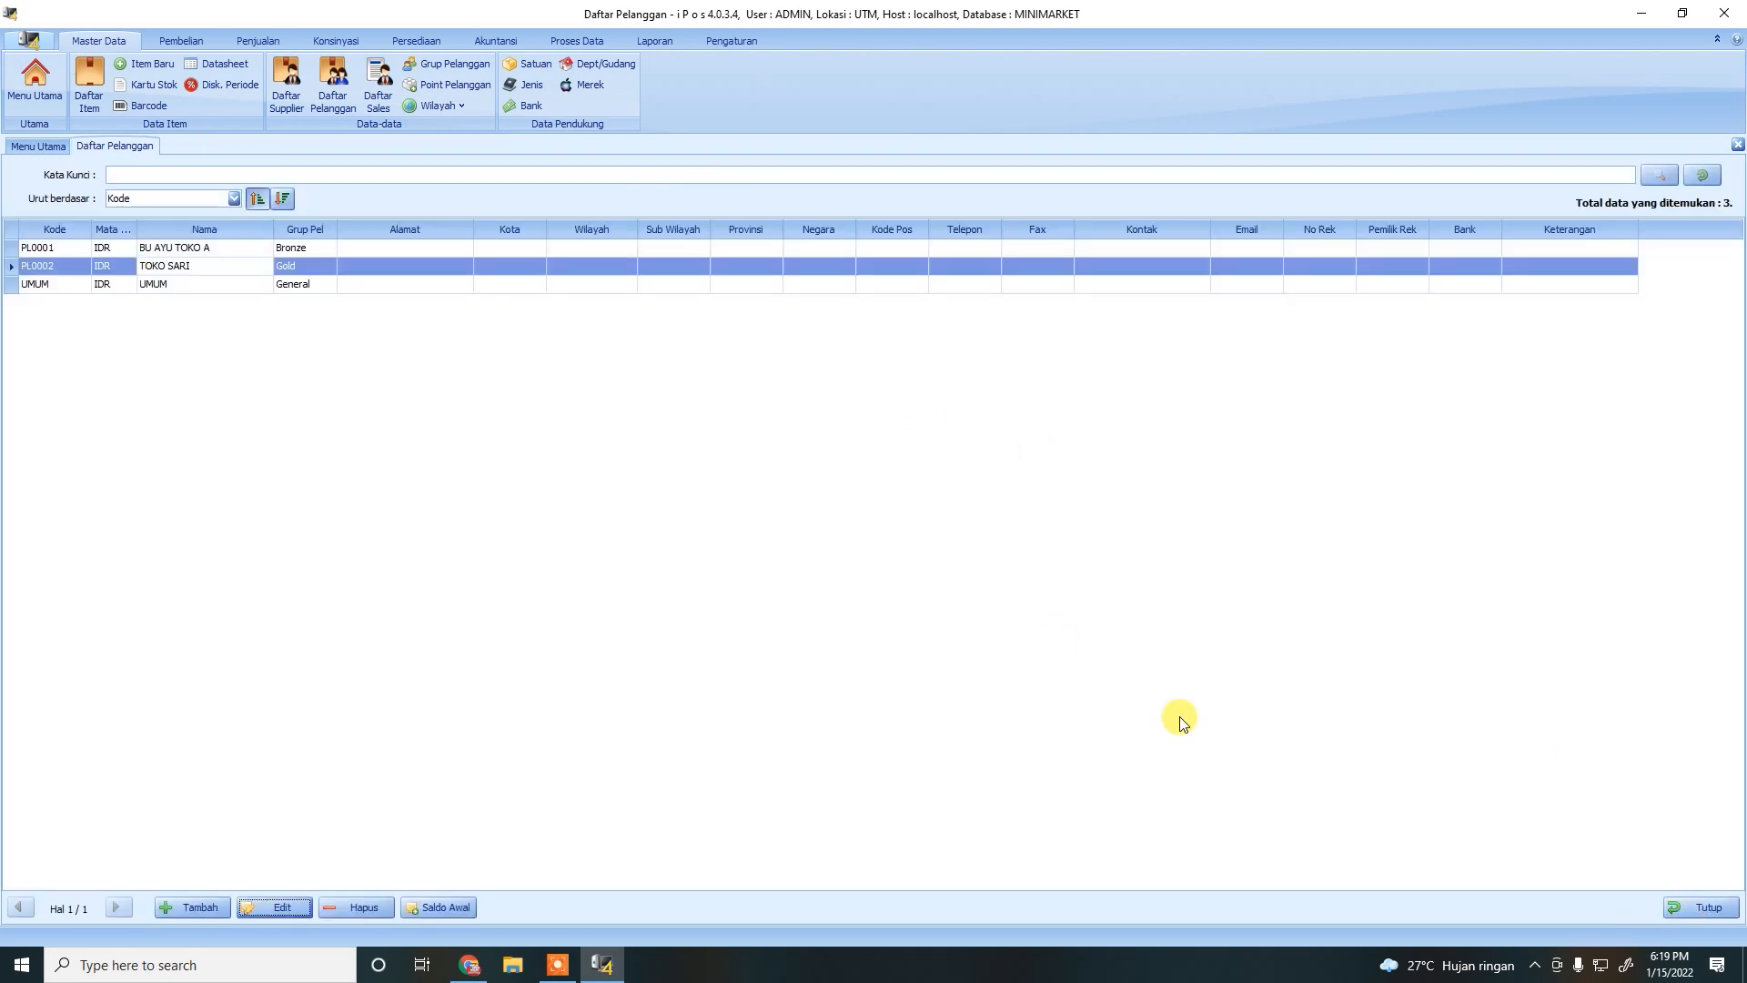
{"action": "left_click", "coordinate": [1709, 908]}
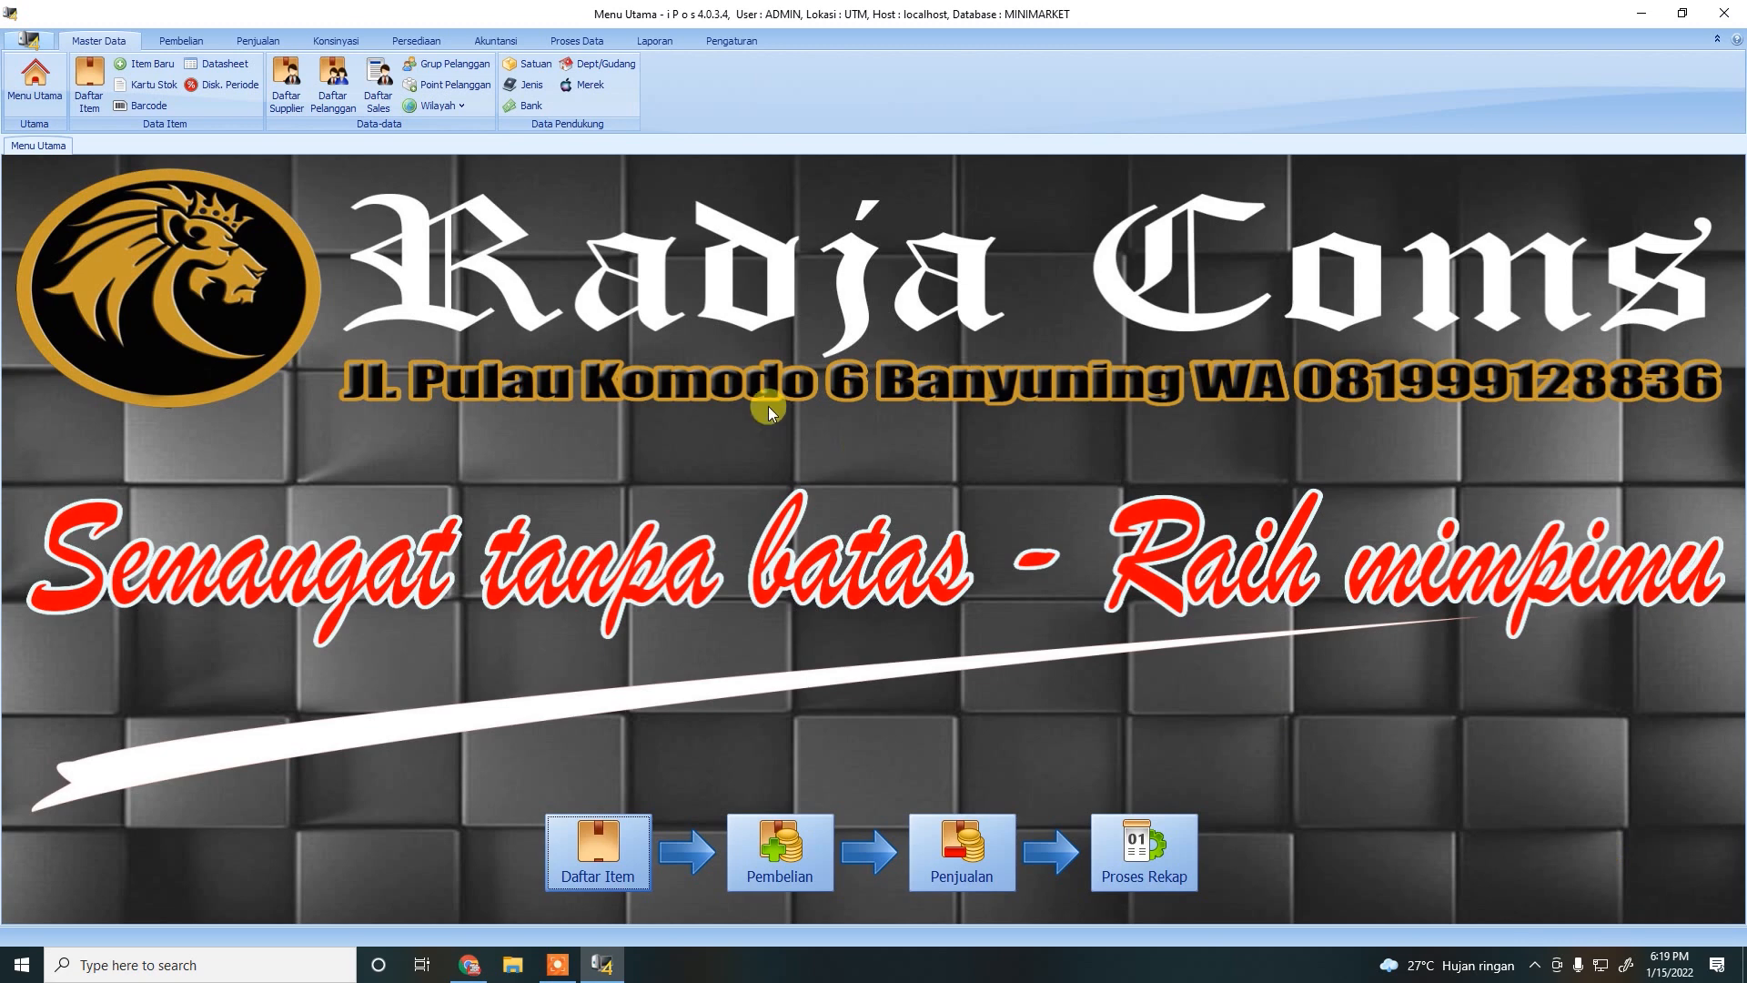
Start a new salesperson record in Daftar Sales and enter the salesperson's name.
{"action": "left_click", "coordinate": [380, 110]}
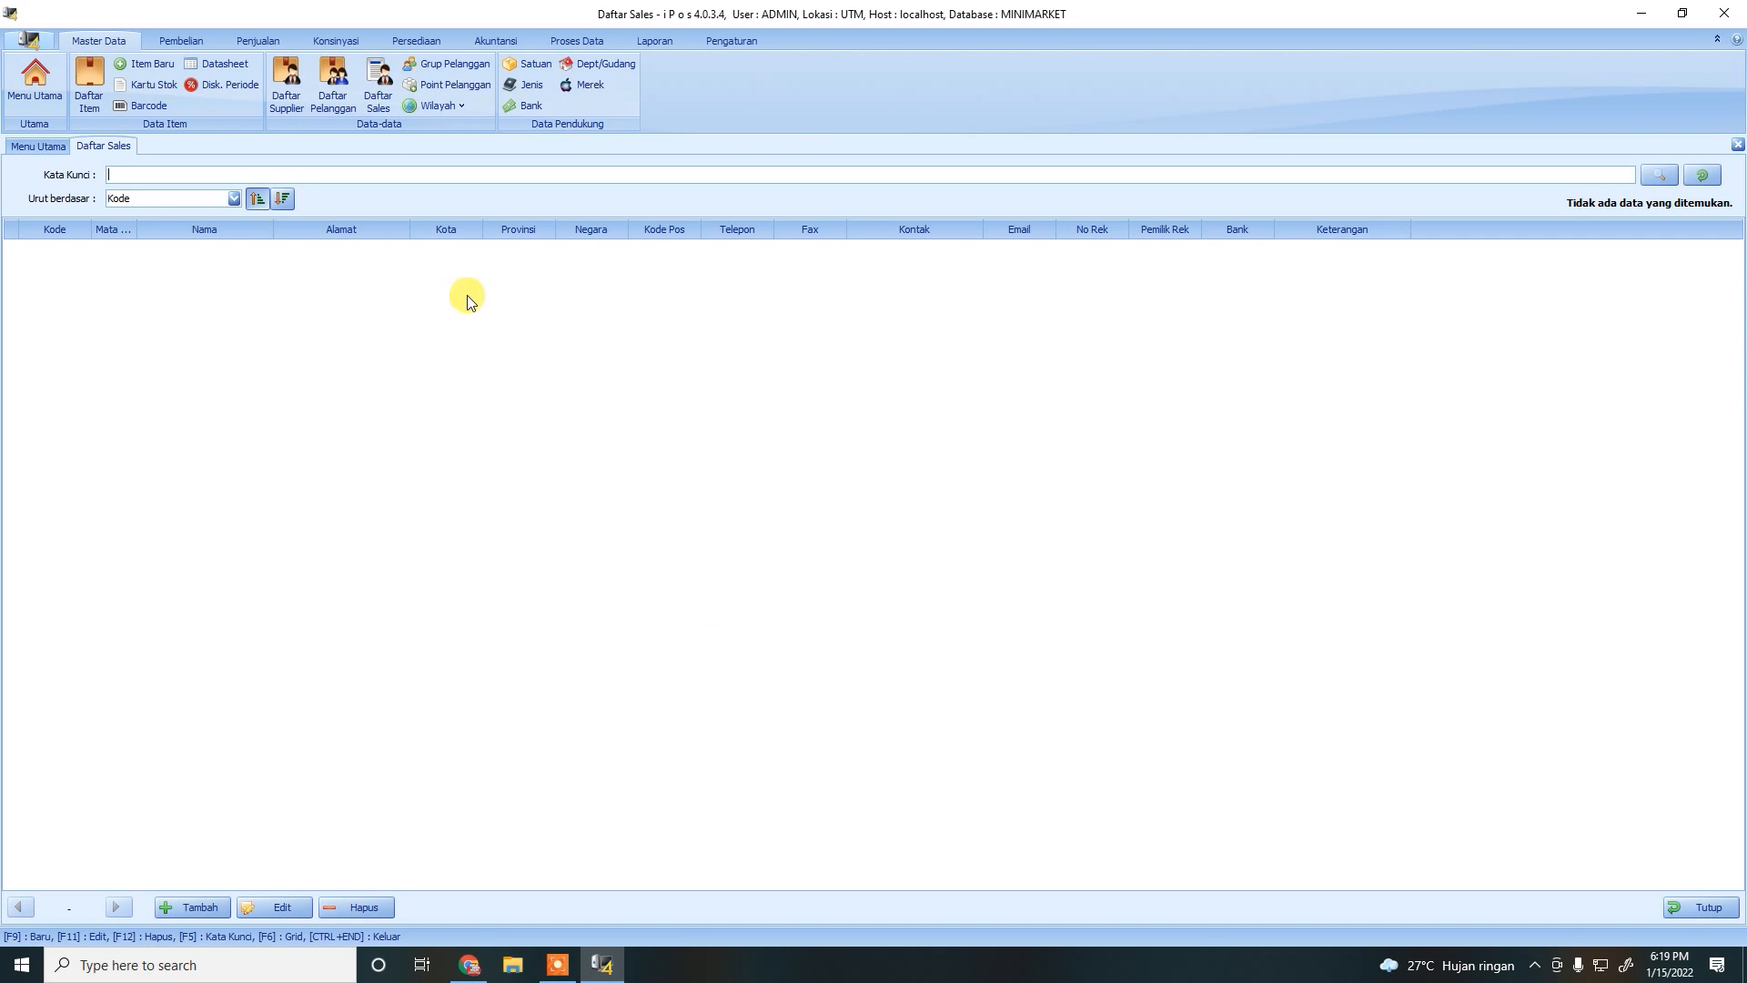
{"action": "left_click", "coordinate": [193, 906]}
{"action": "left_click", "coordinate": [172, 199]}
{"action": "type", "text": "PUTRI"}
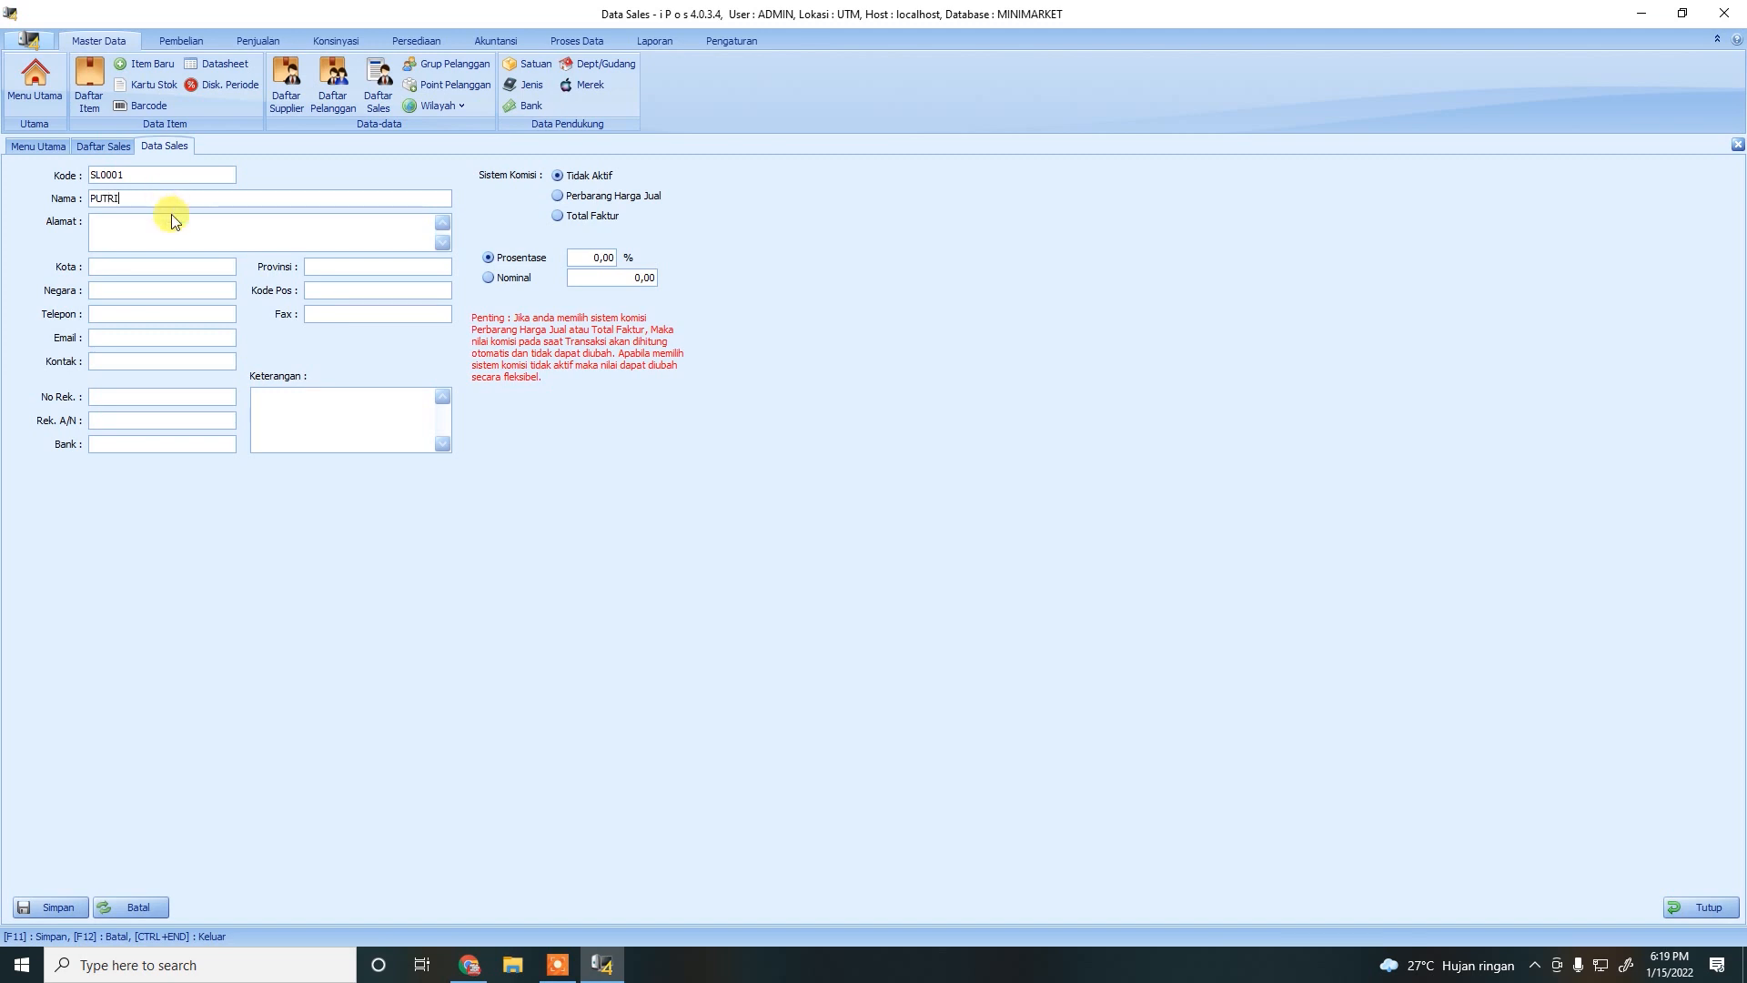
Set the commission to 5% of Total Faktur and save the salesperson without adding another.
{"action": "left_click", "coordinate": [587, 257]}
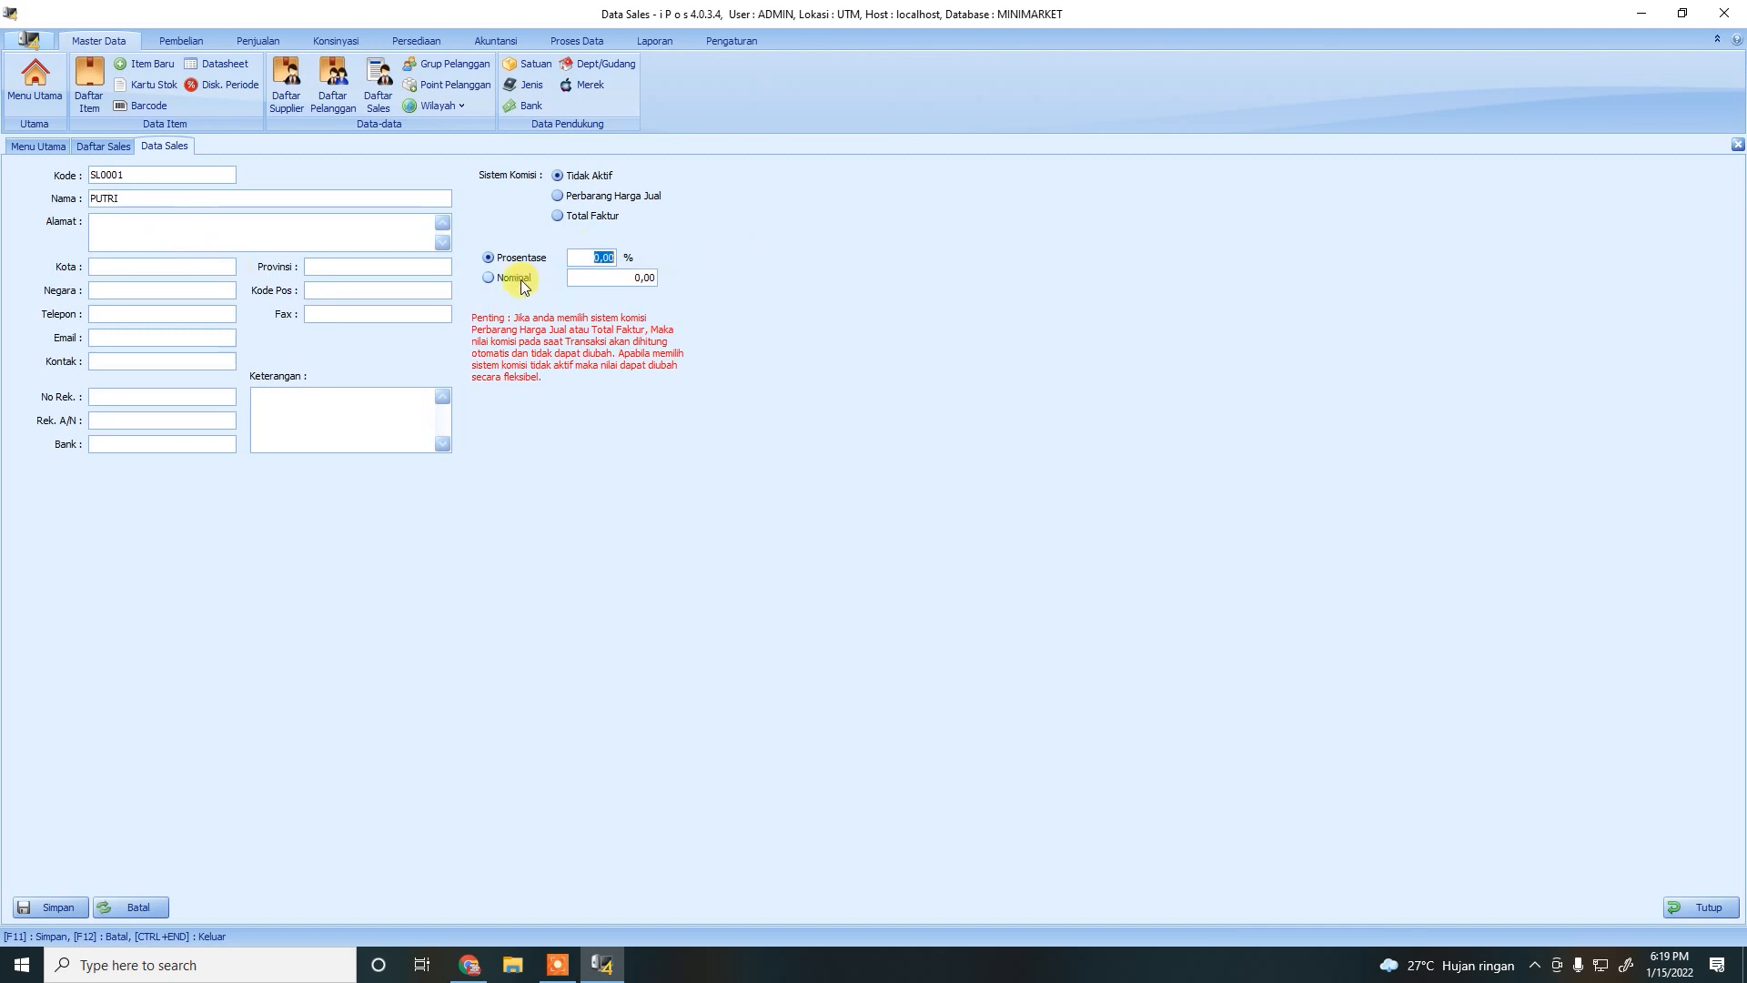
{"action": "left_click", "coordinate": [592, 219]}
{"action": "left_click", "coordinate": [597, 180]}
{"action": "left_click", "coordinate": [590, 216]}
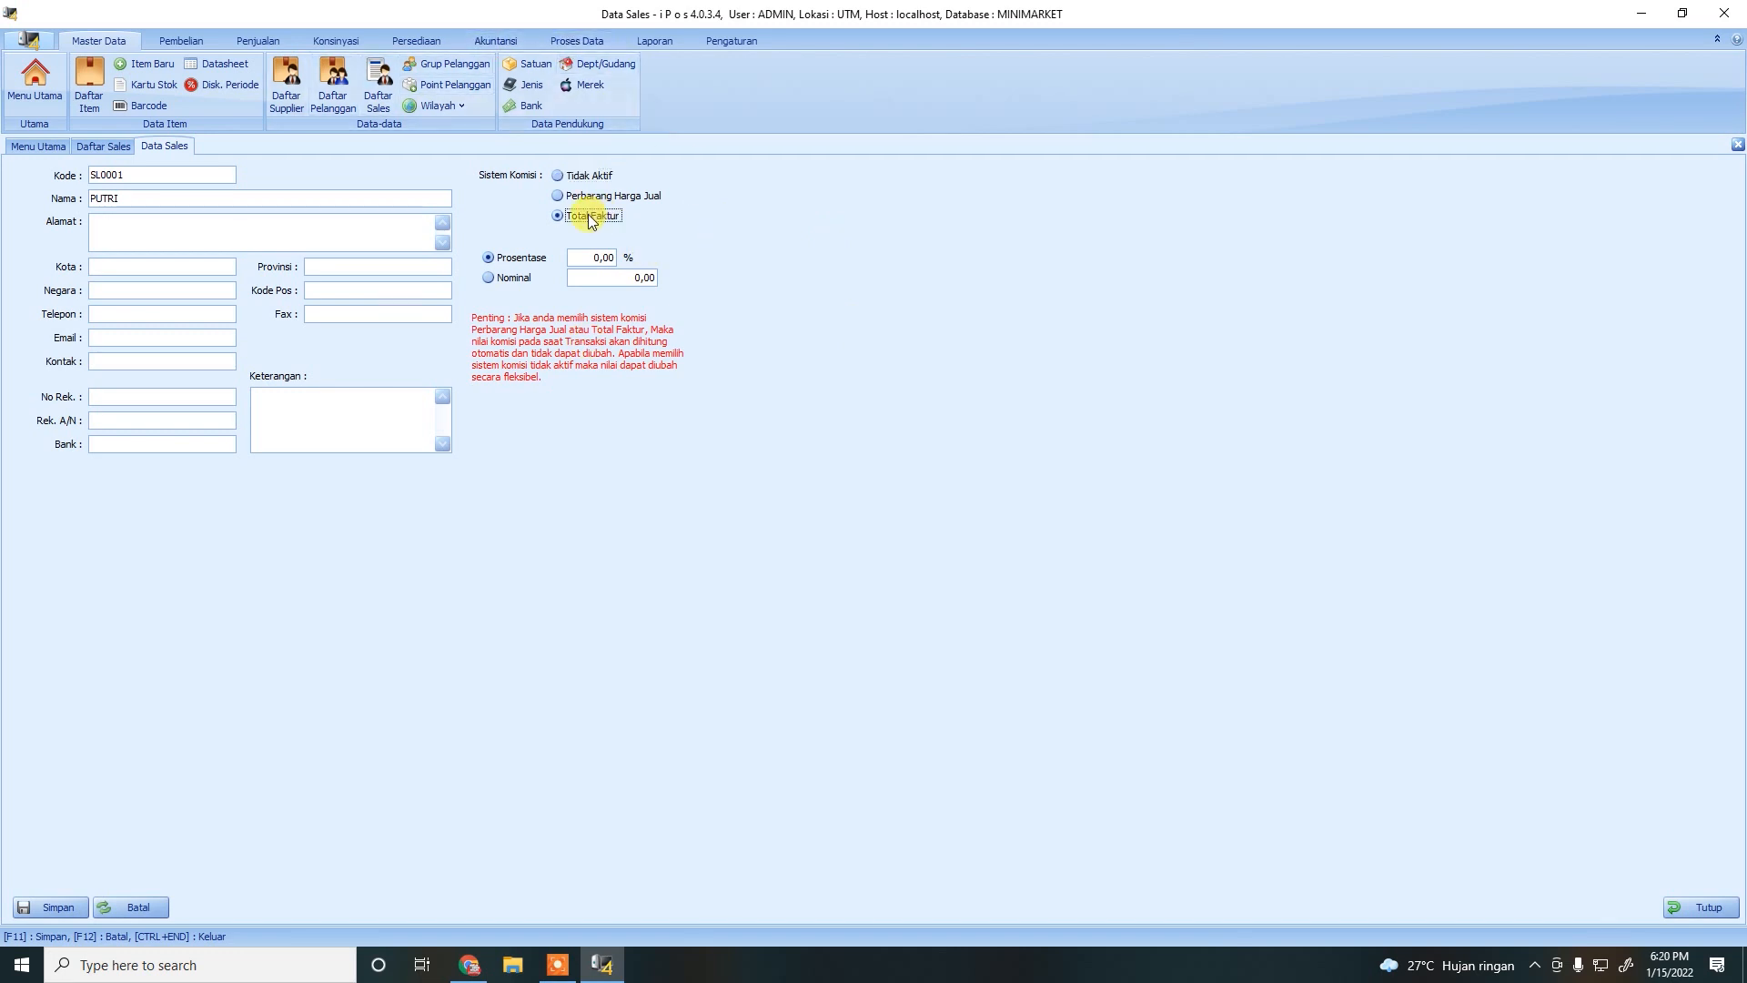
{"action": "left_click", "coordinate": [598, 255]}
{"action": "type", "text": "50"}
{"action": "left_click", "coordinate": [22, 907]}
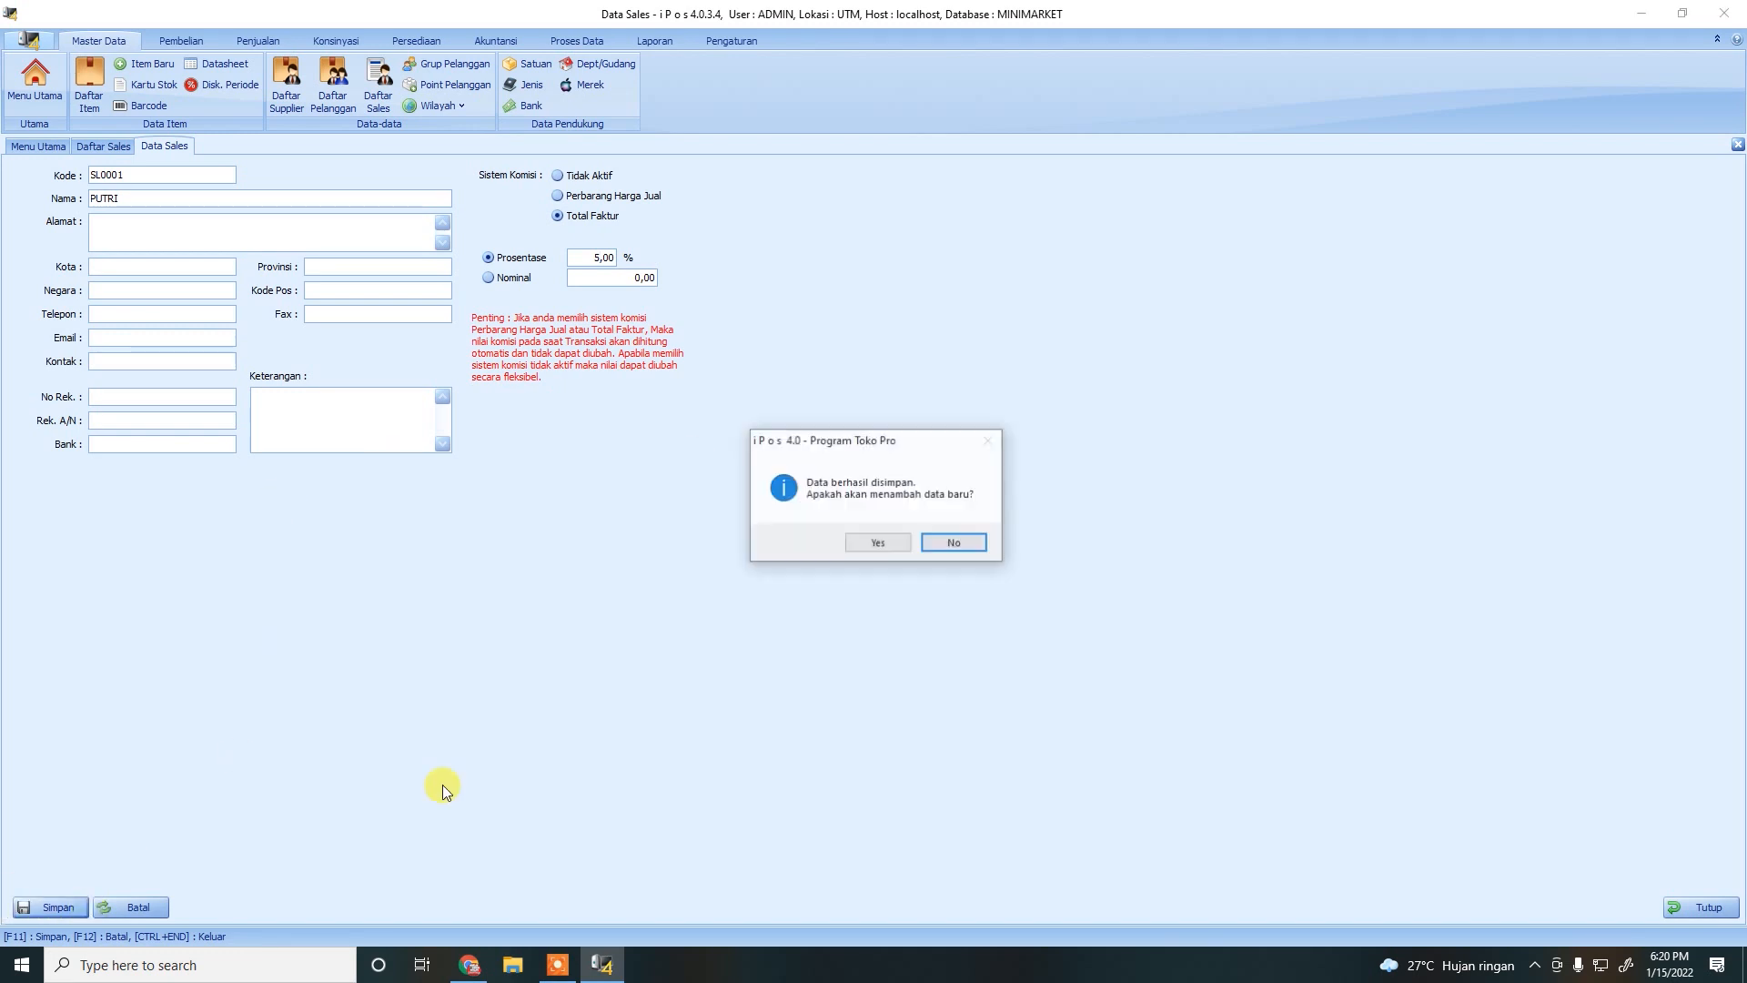
{"action": "left_click", "coordinate": [966, 543]}
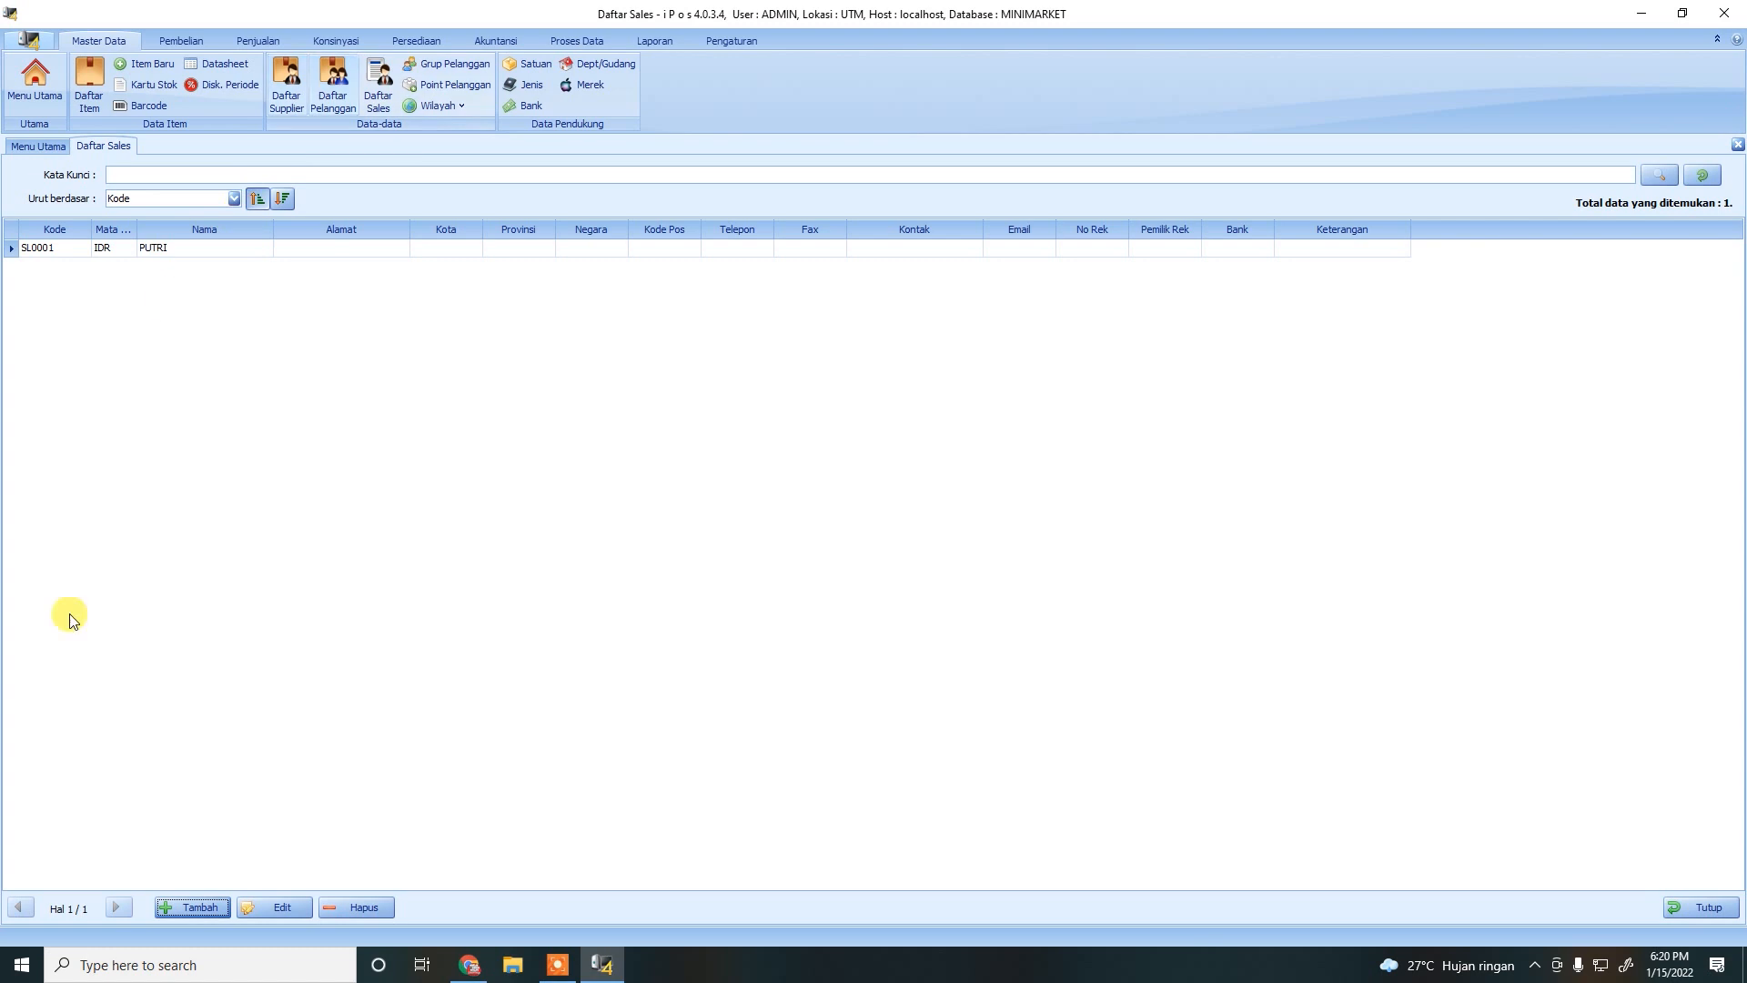
Select the new salesperson in Daftar Sales, then close the list.
{"action": "left_click", "coordinate": [143, 251]}
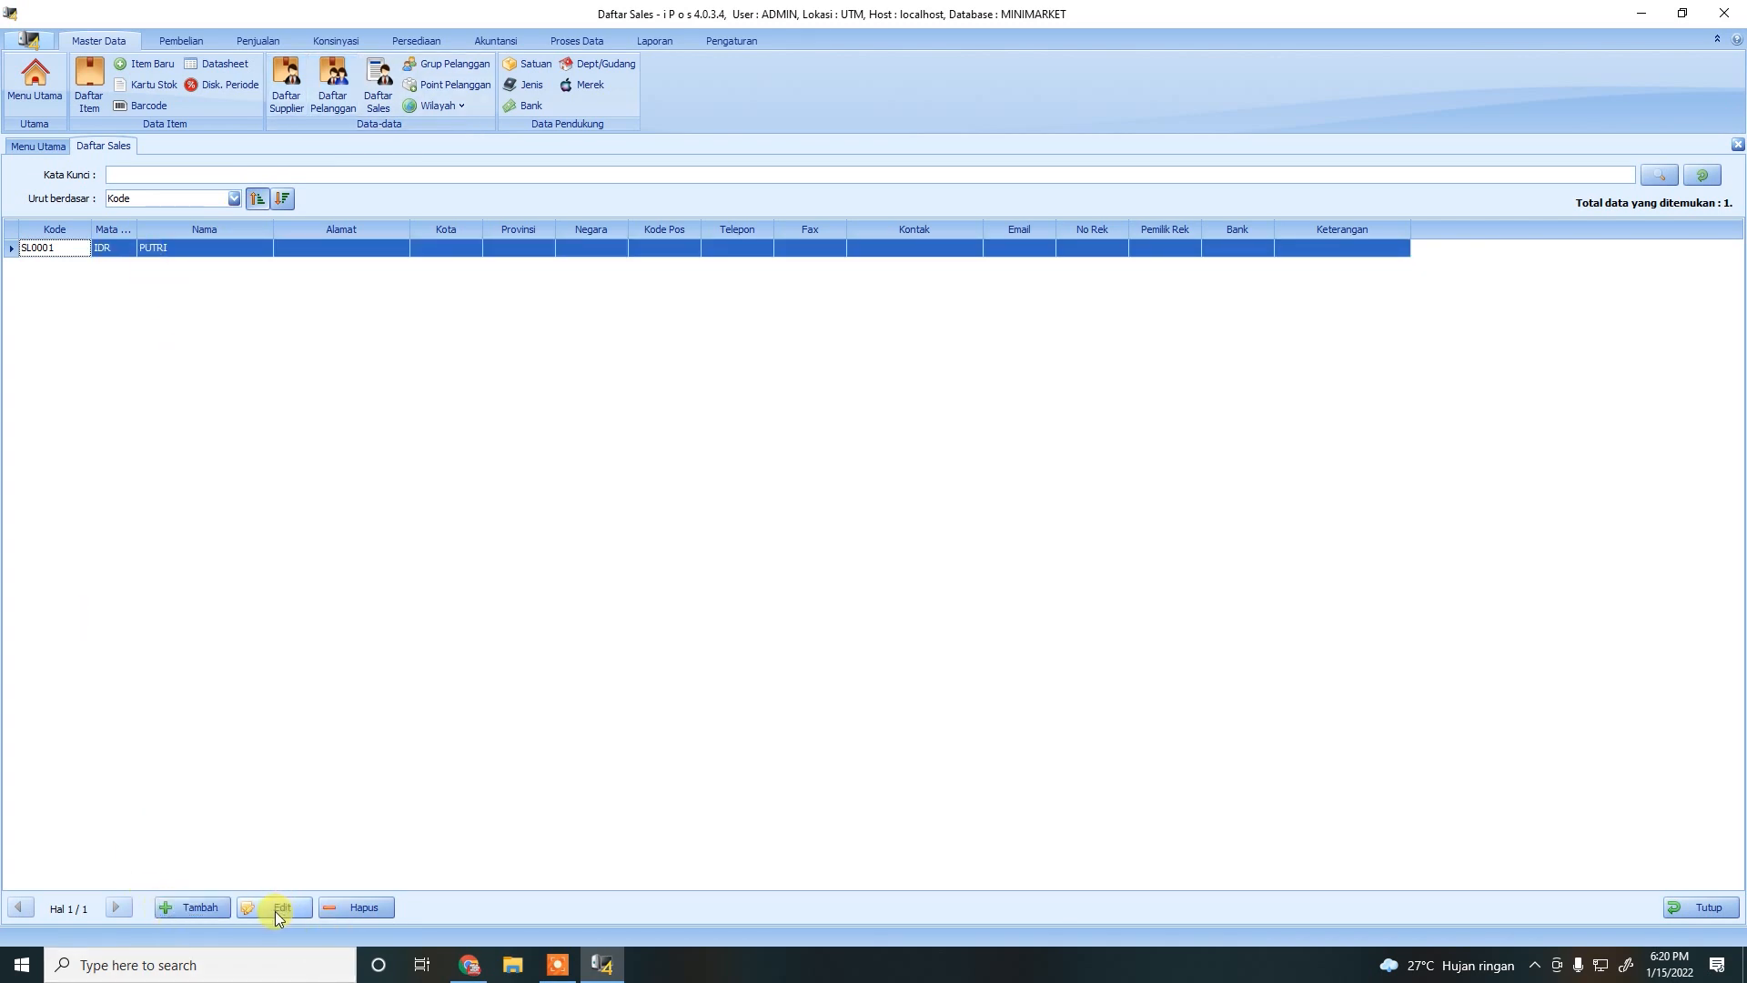
{"action": "left_click", "coordinate": [182, 251]}
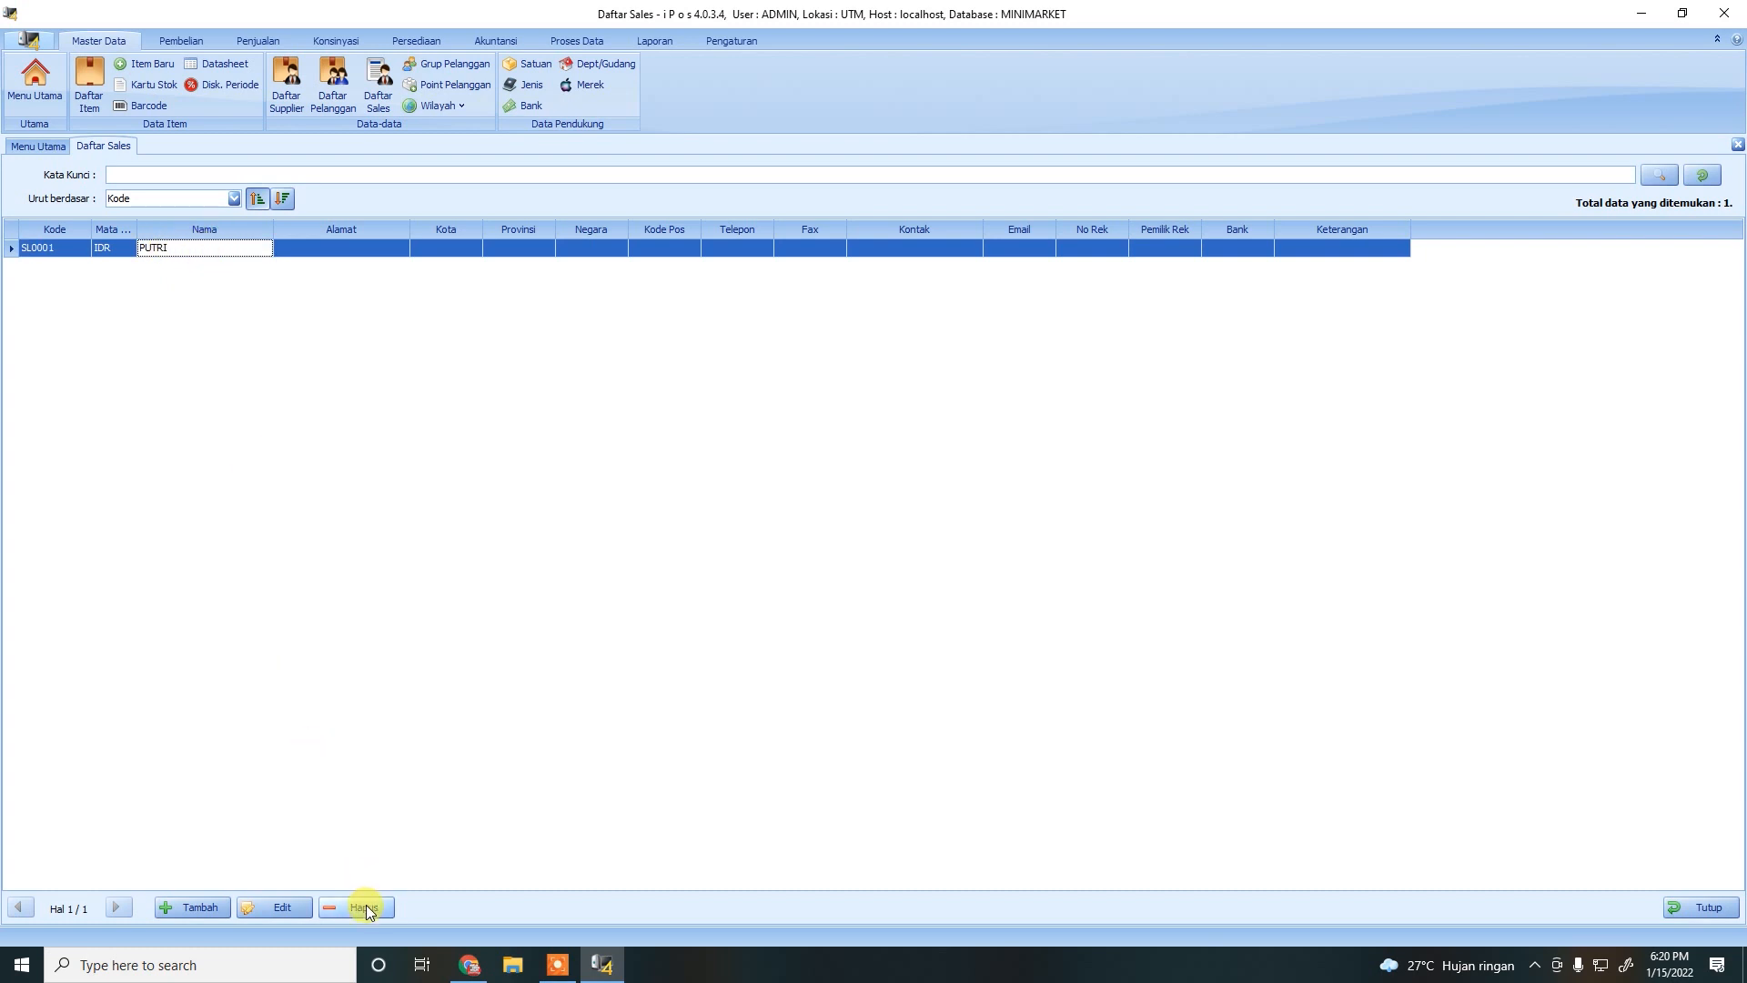
{"action": "left_click", "coordinate": [1681, 907]}
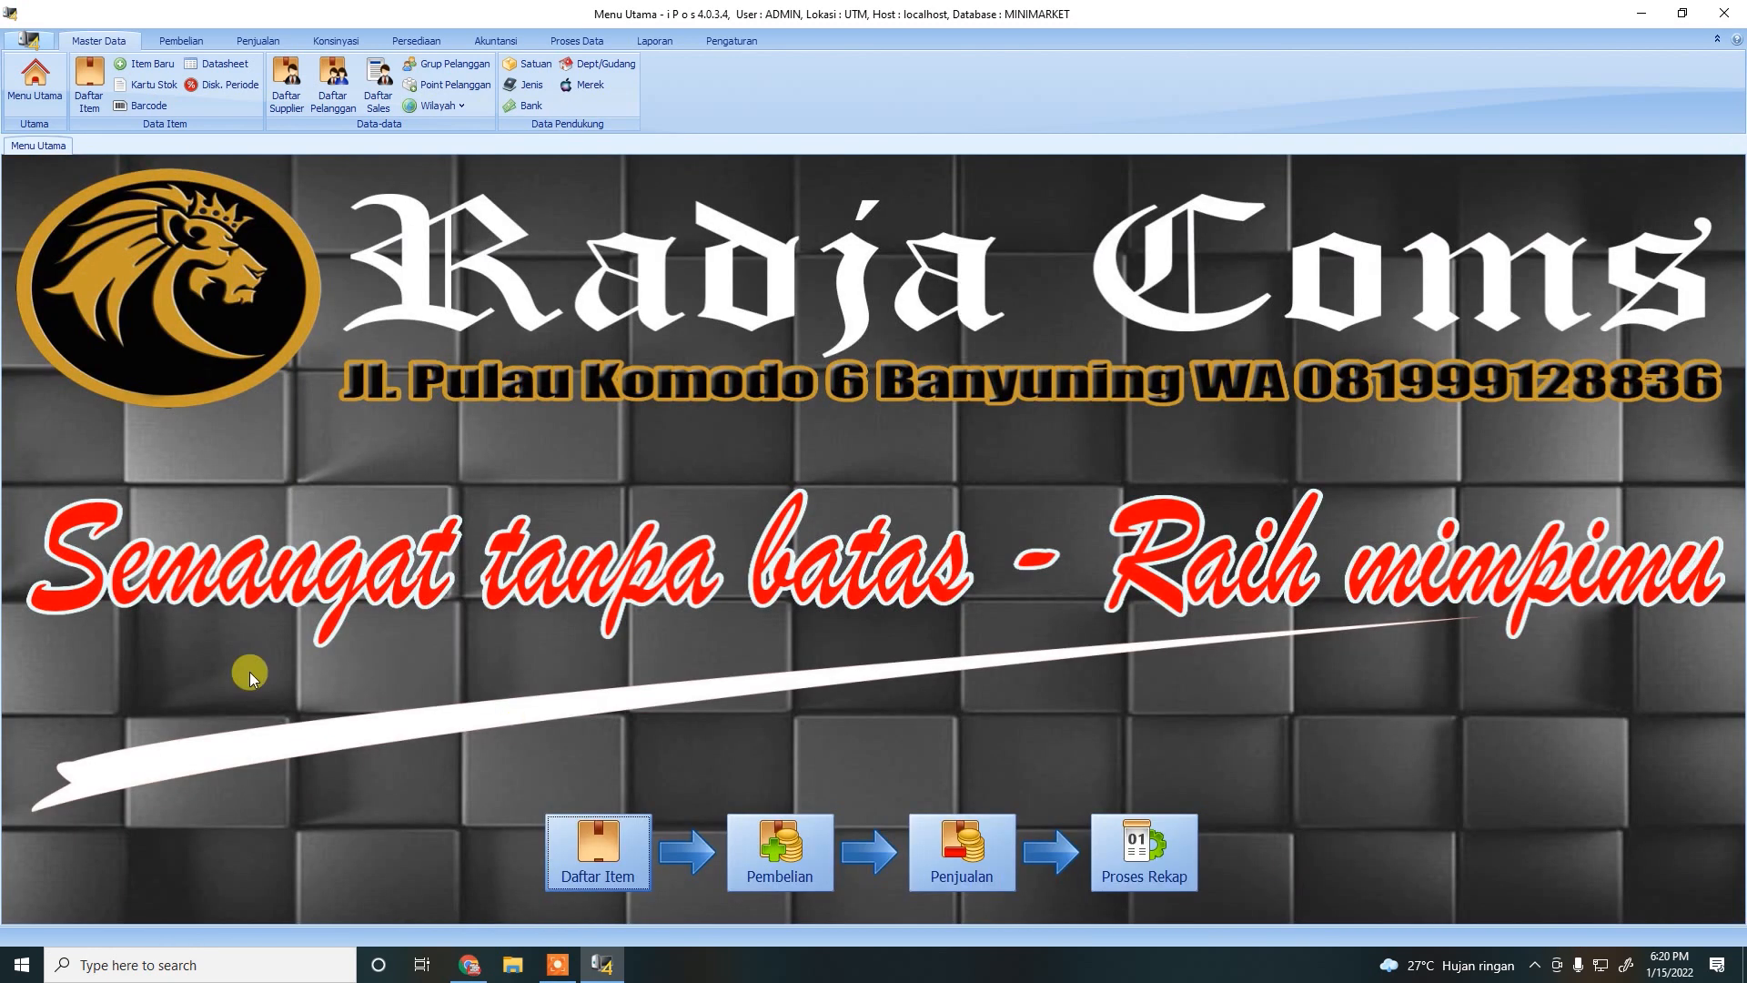